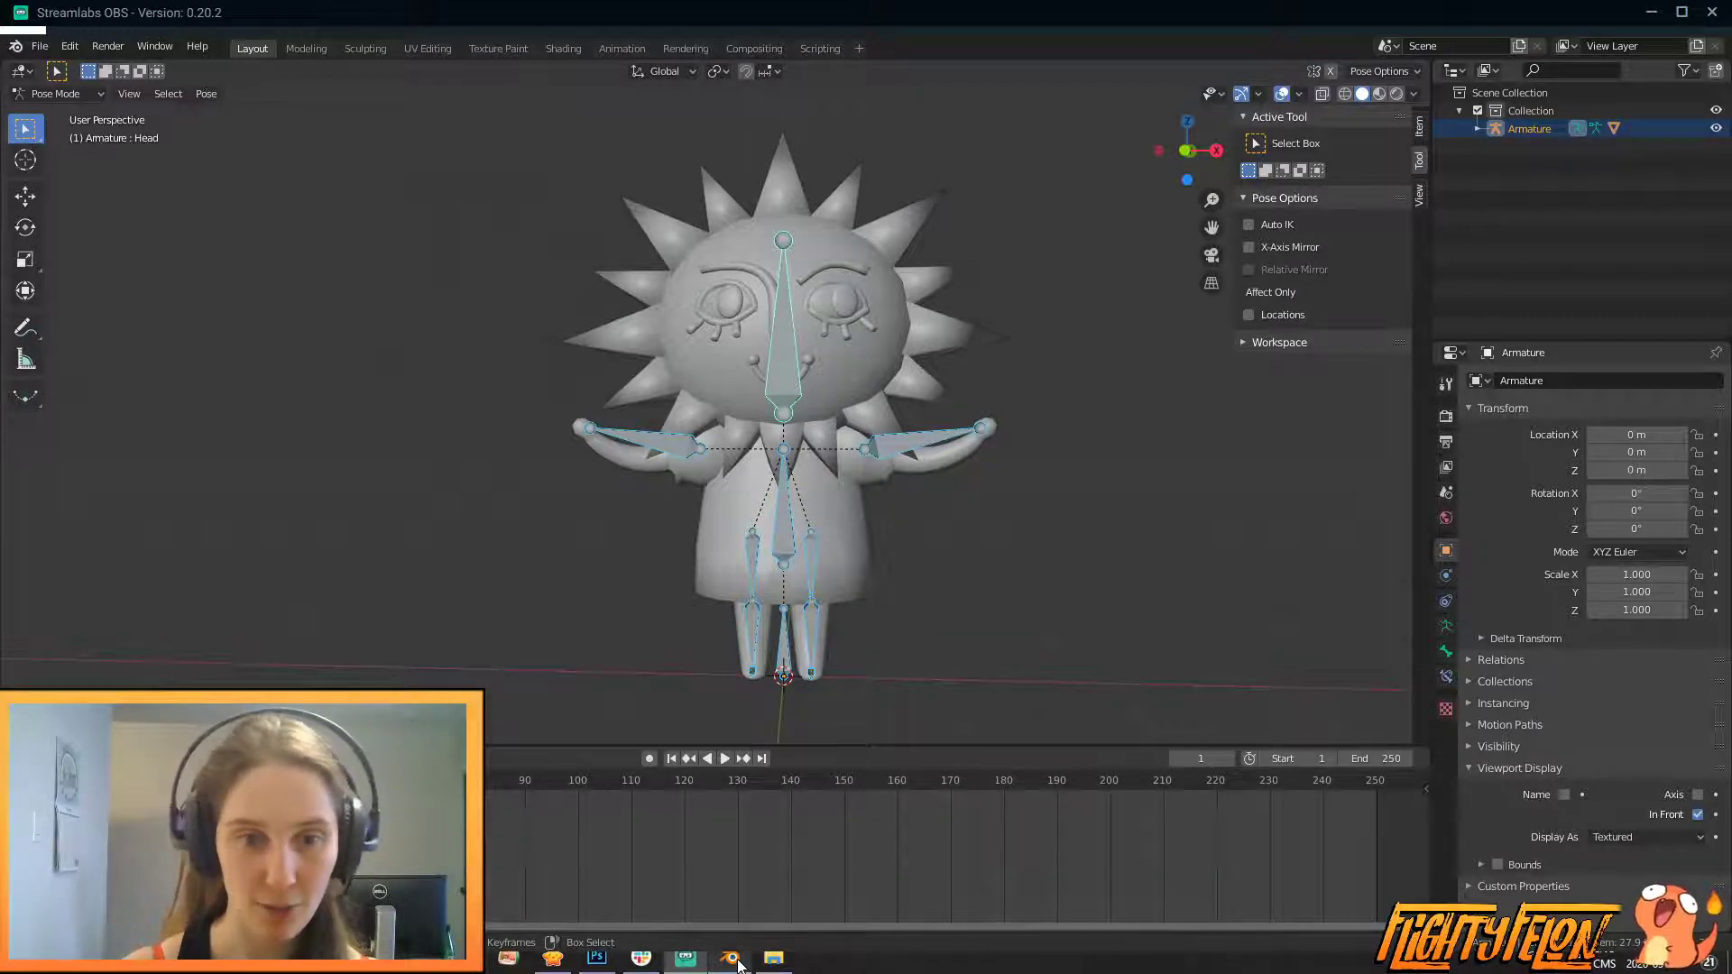
- Switch to Blender and set the area below the 3D viewport to the Timeline editor
left_click(732, 960)
middle_click_drag(846, 613, 270, 577)
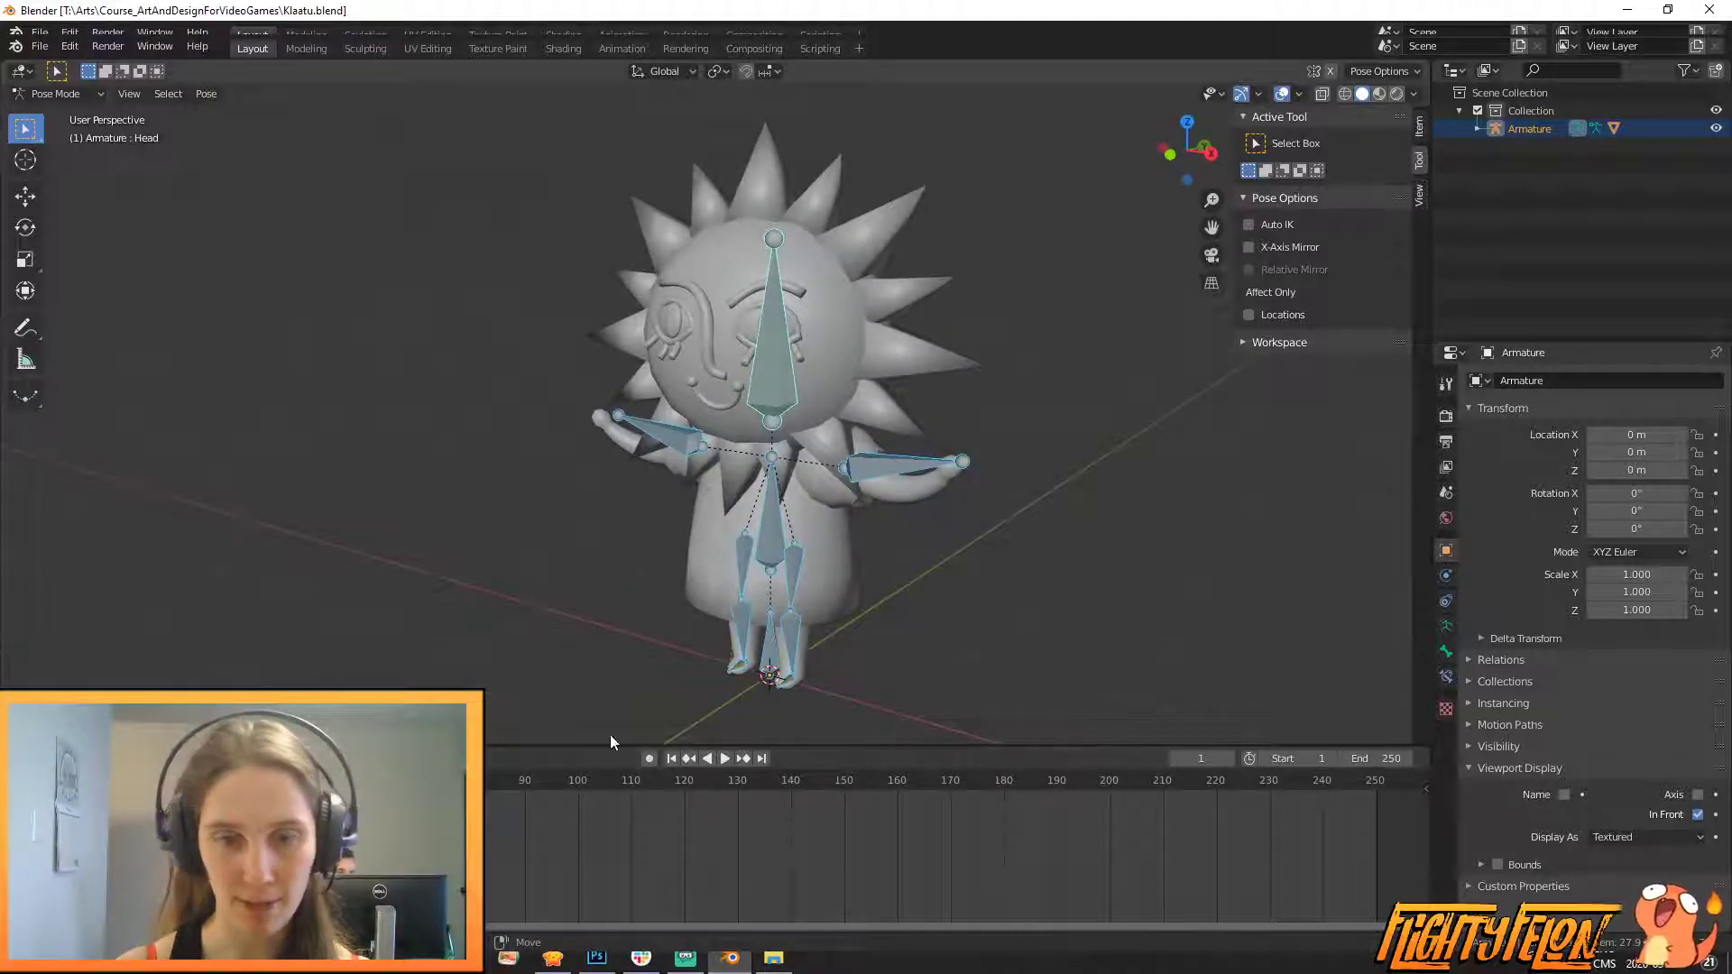
left_click(19, 758)
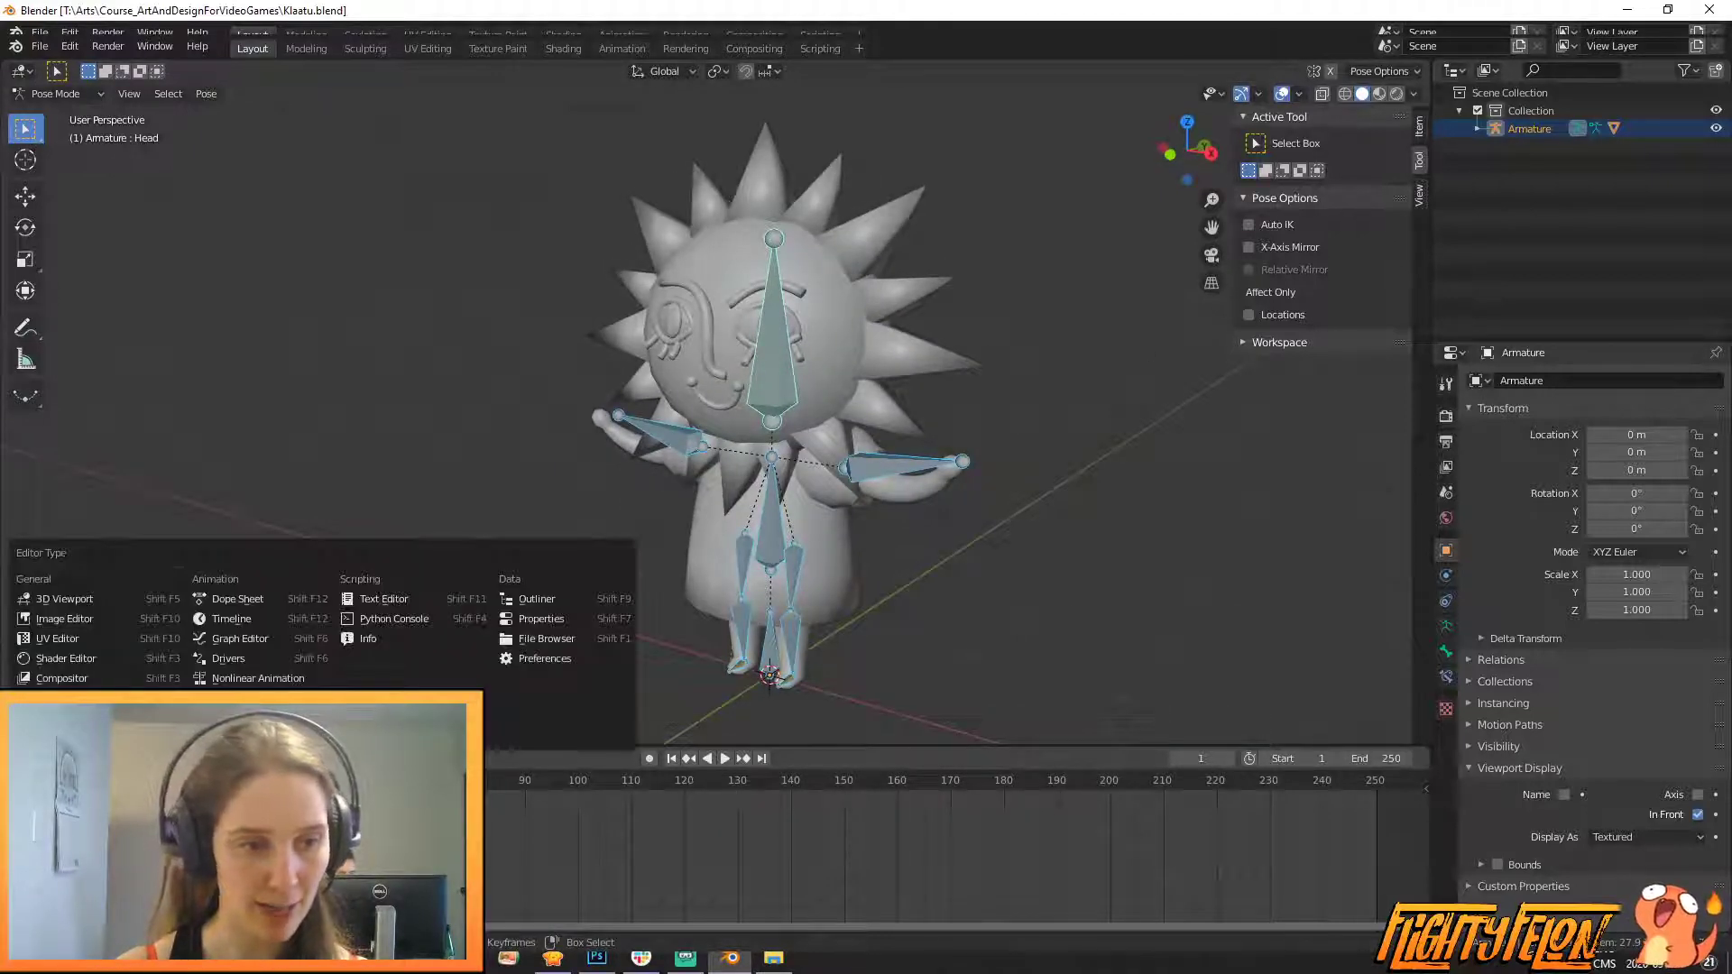
left_click(268, 619)
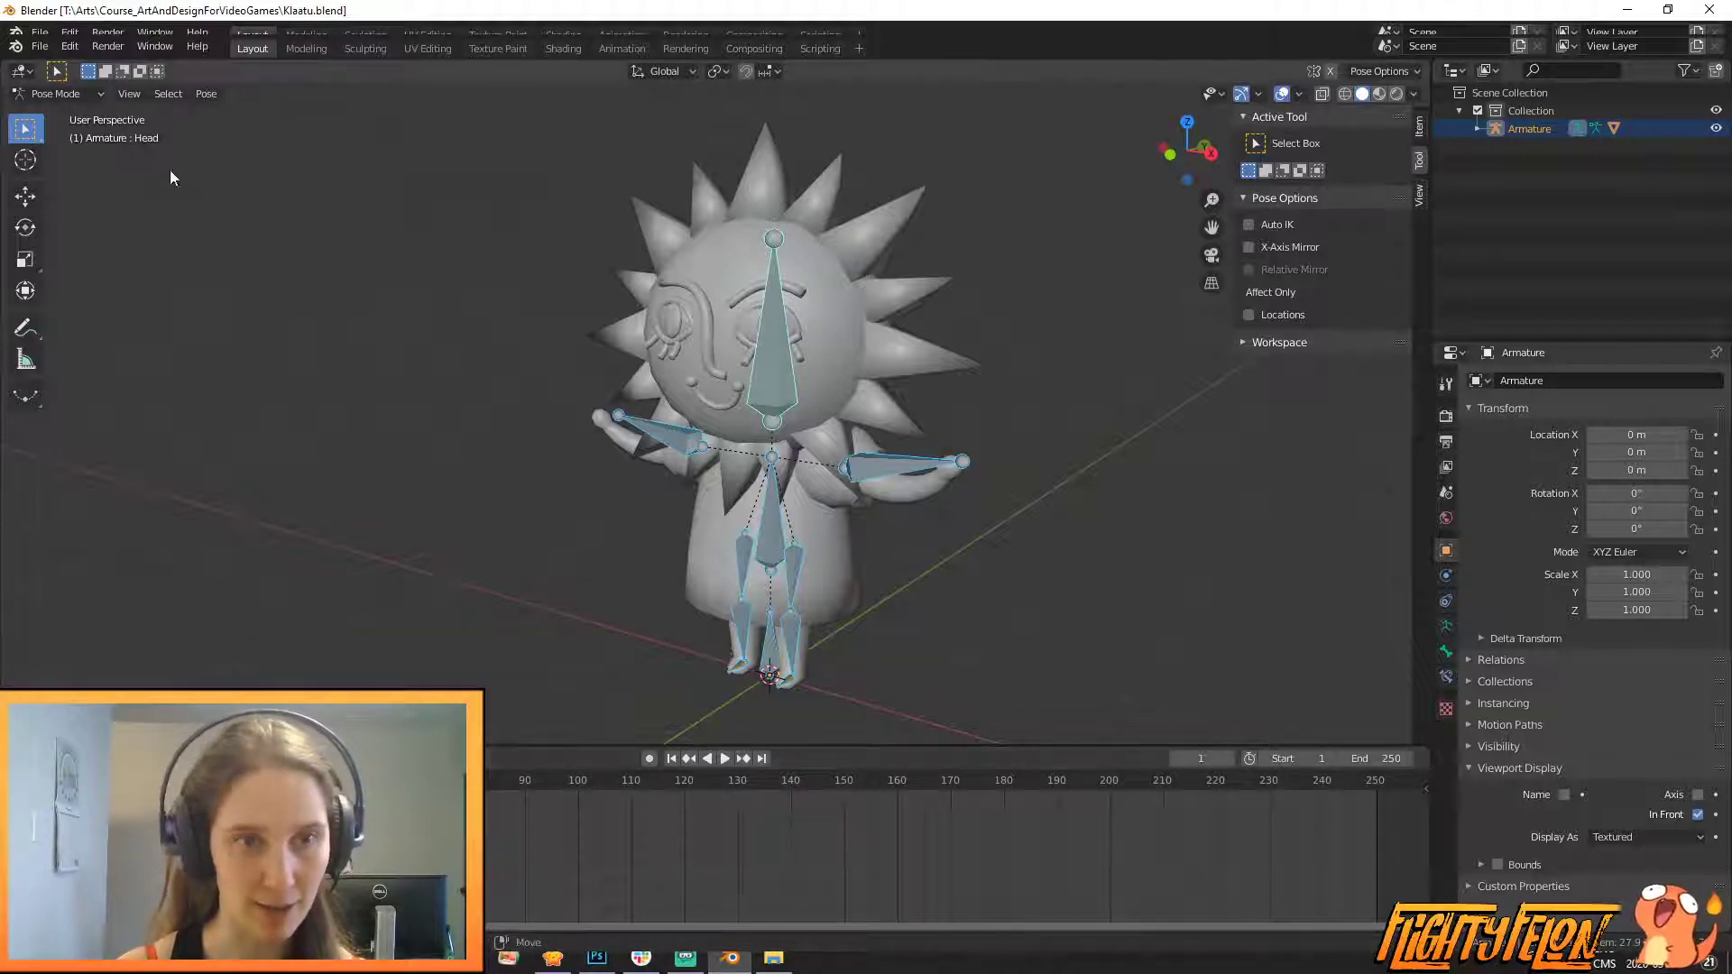
- Open the Animation workspace and make its timeline area taller
left_click(620, 48)
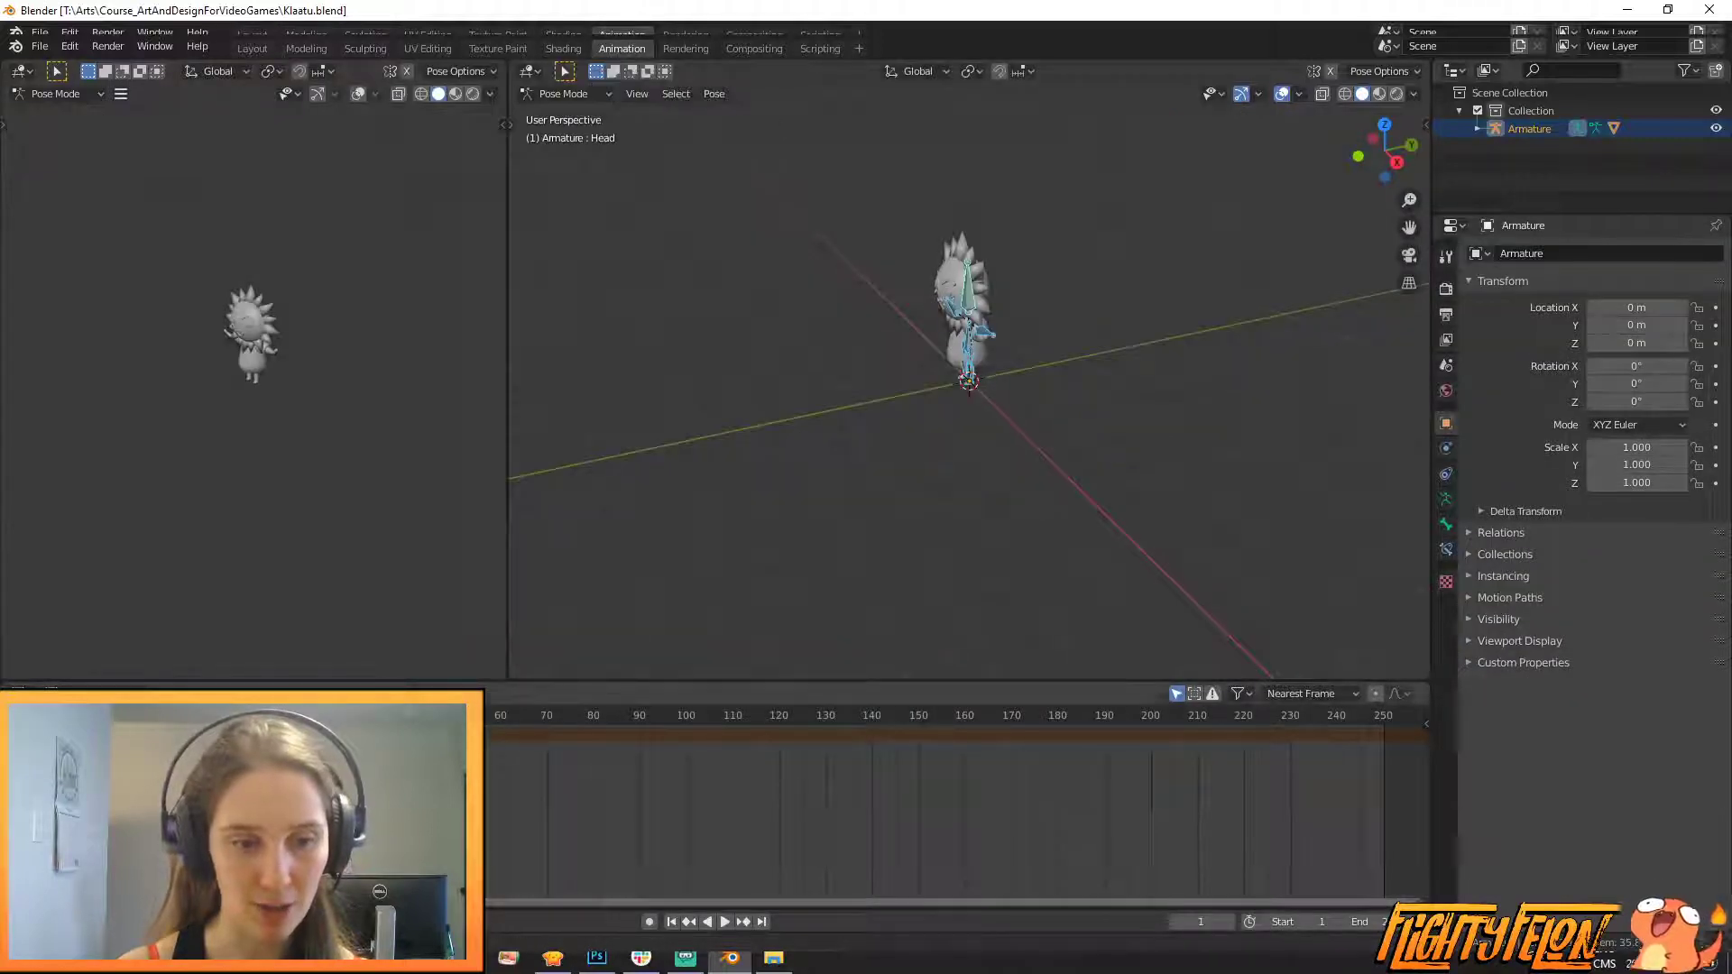
left_click_drag(965, 909, 965, 807)
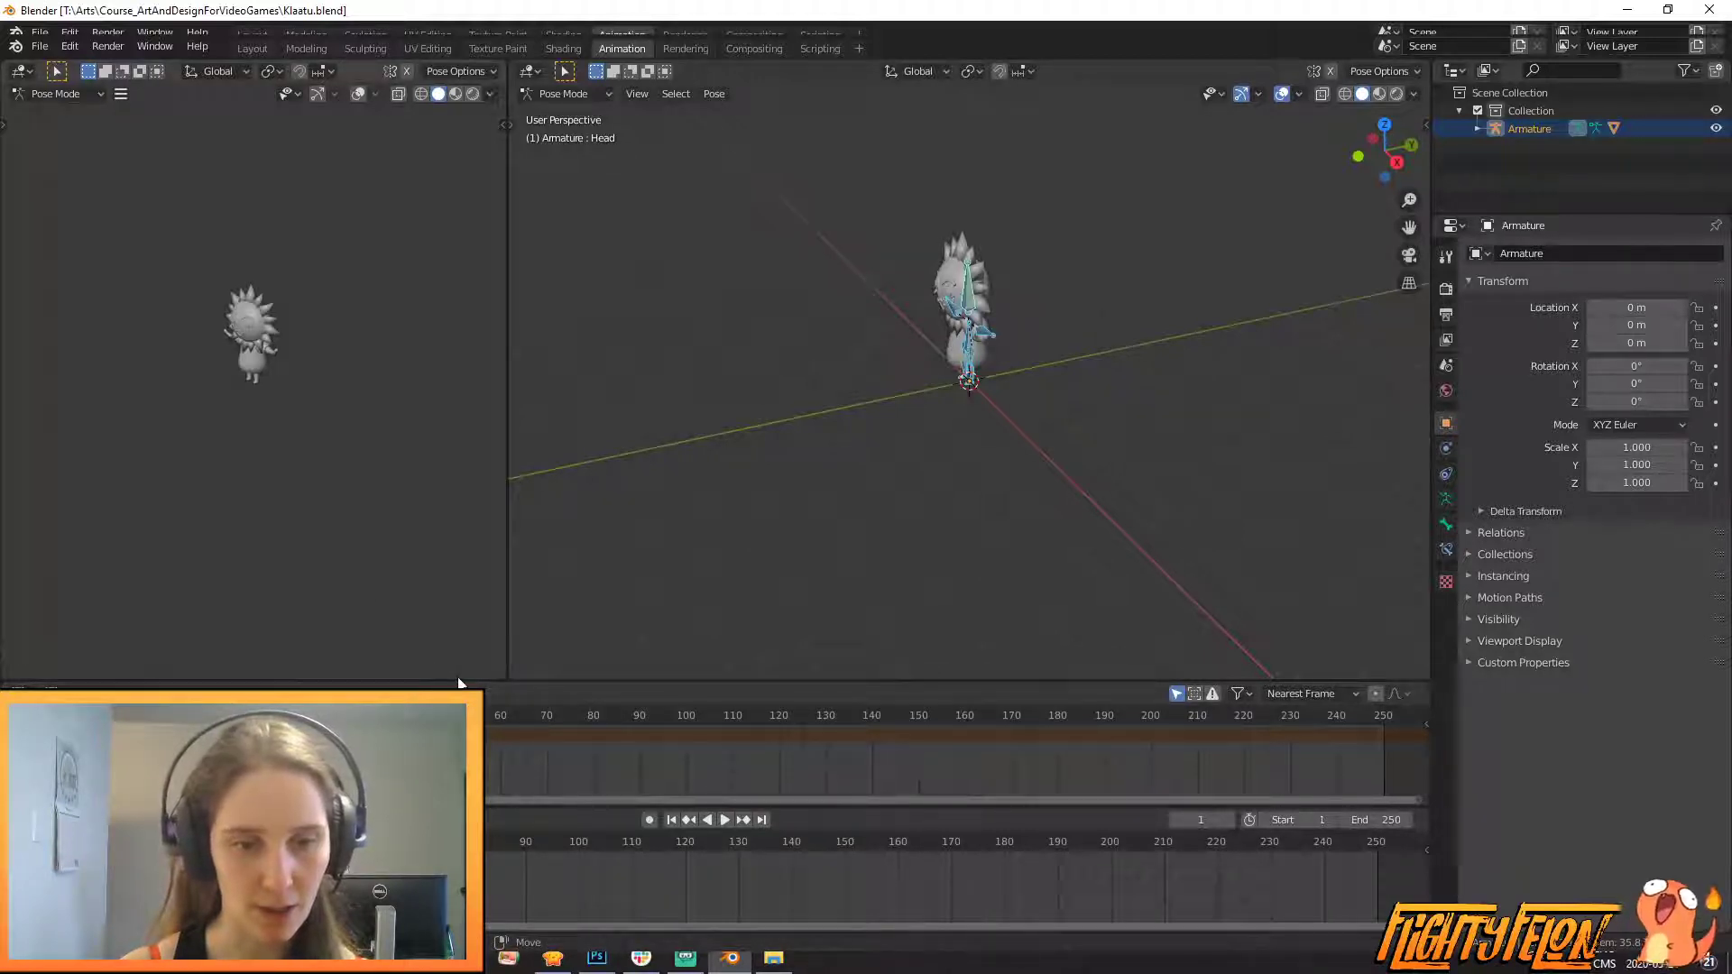
- Join the two side-by-side 3D viewports into one wide viewport
right_click(841, 679)
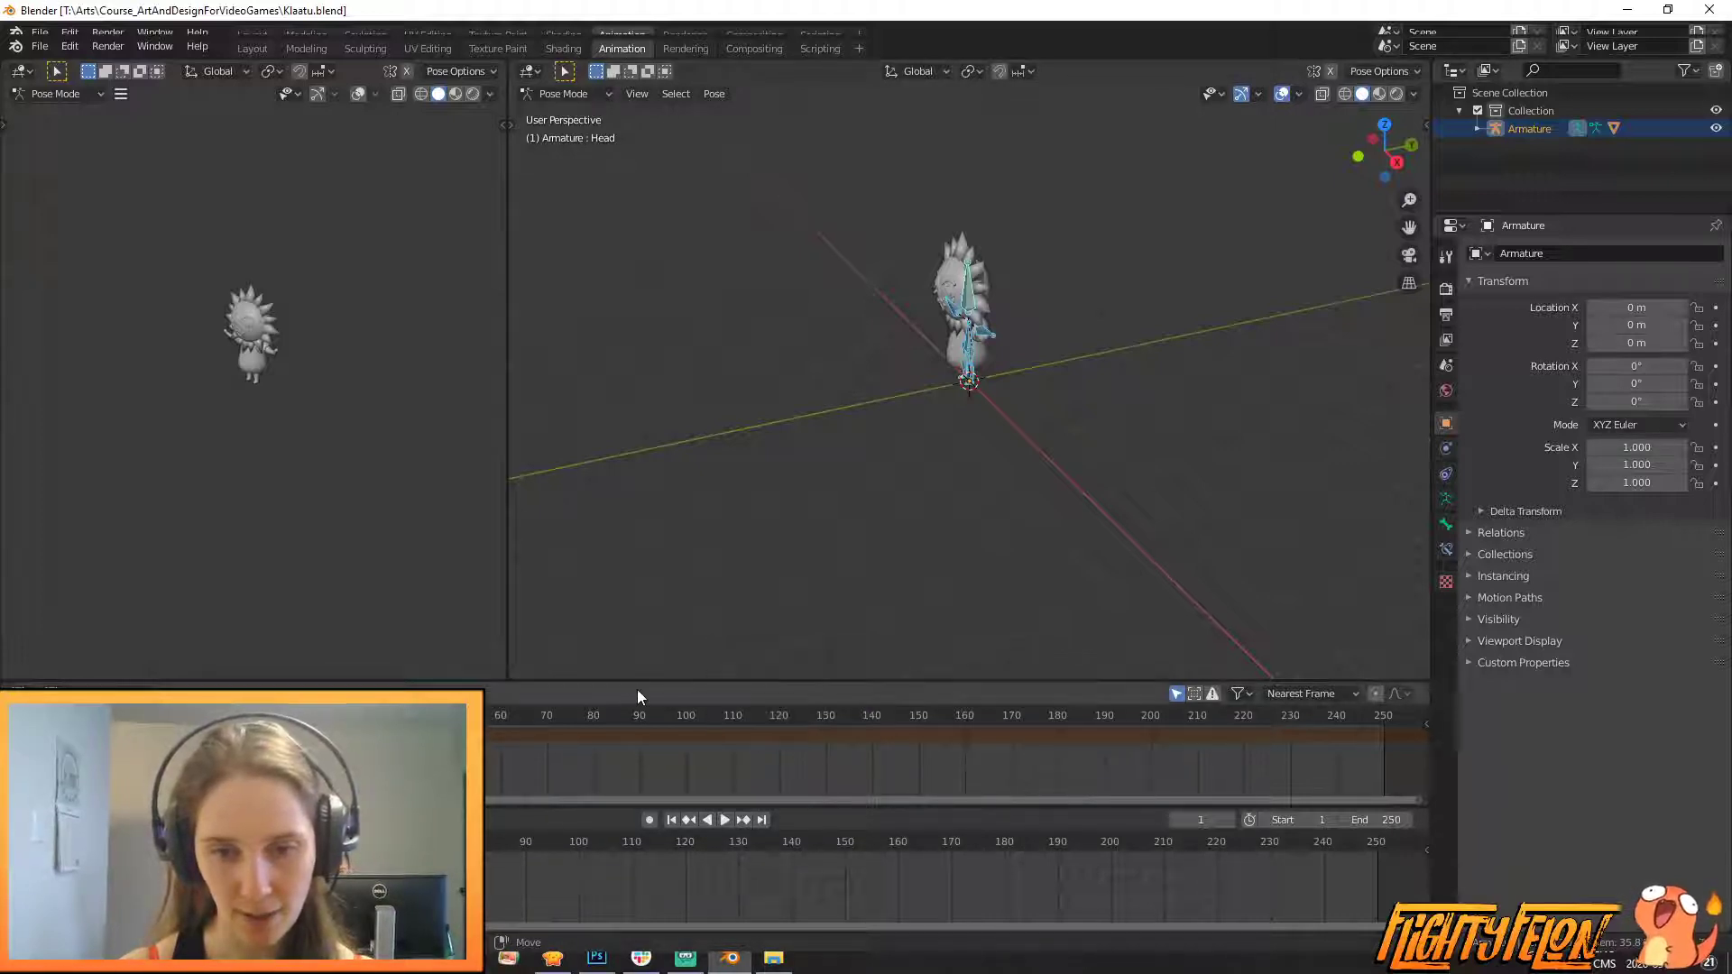
right_click(507, 570)
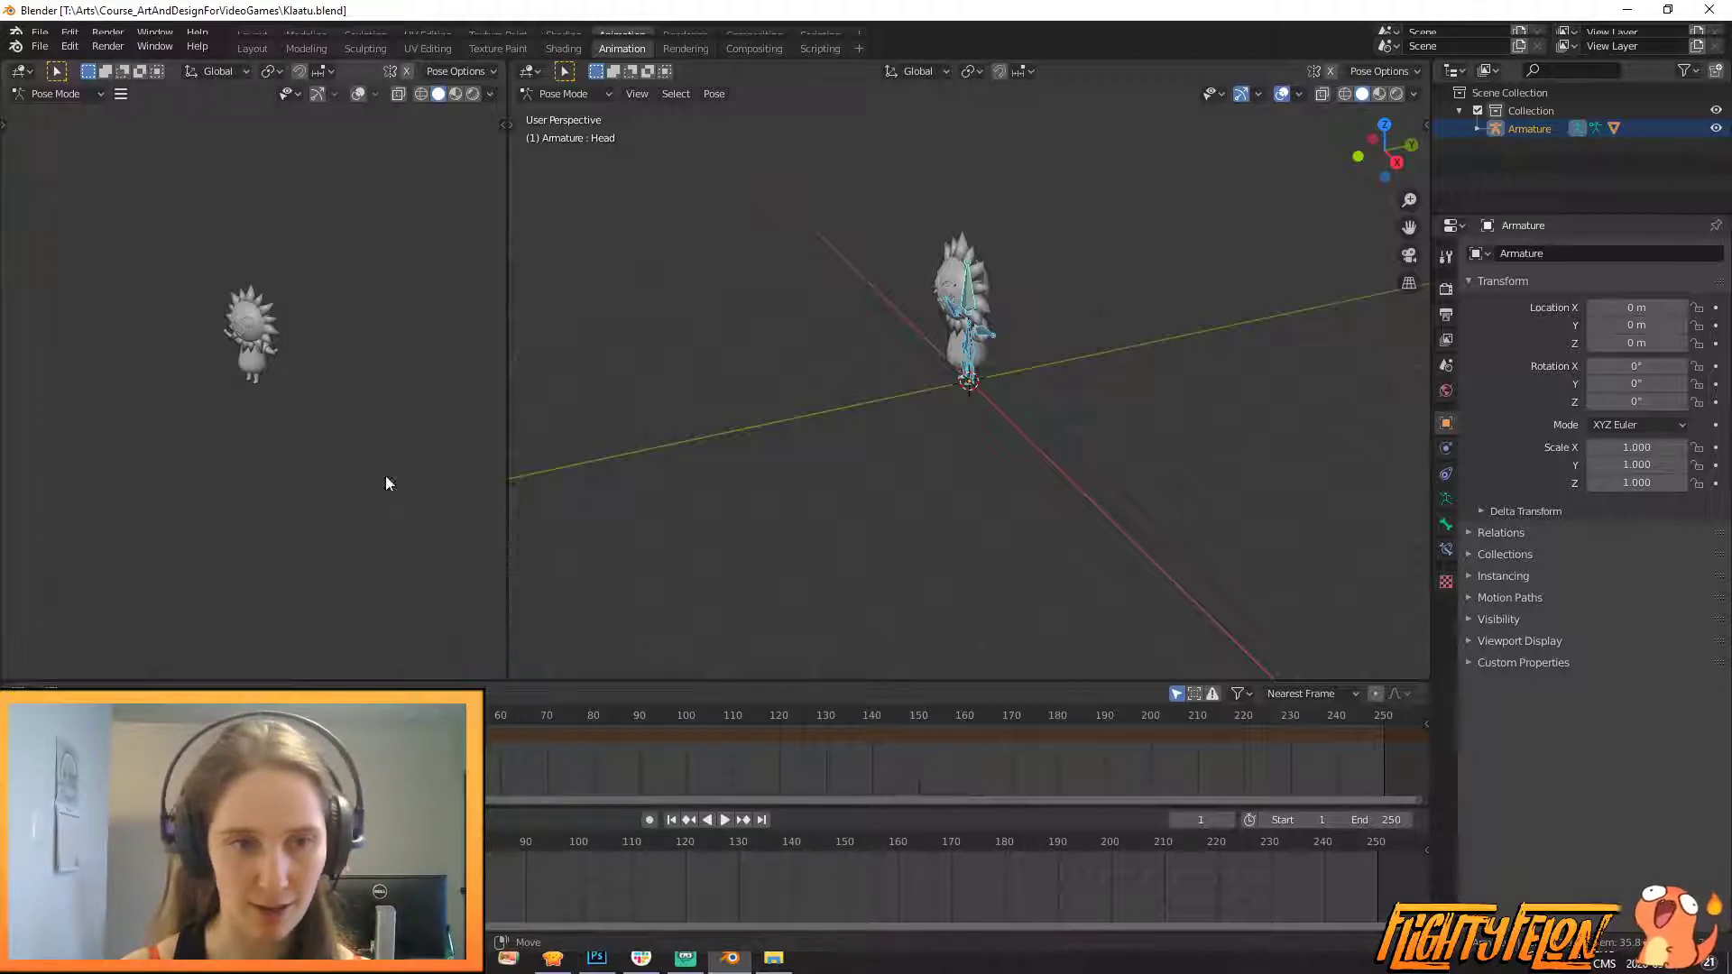
right_click(508, 469)
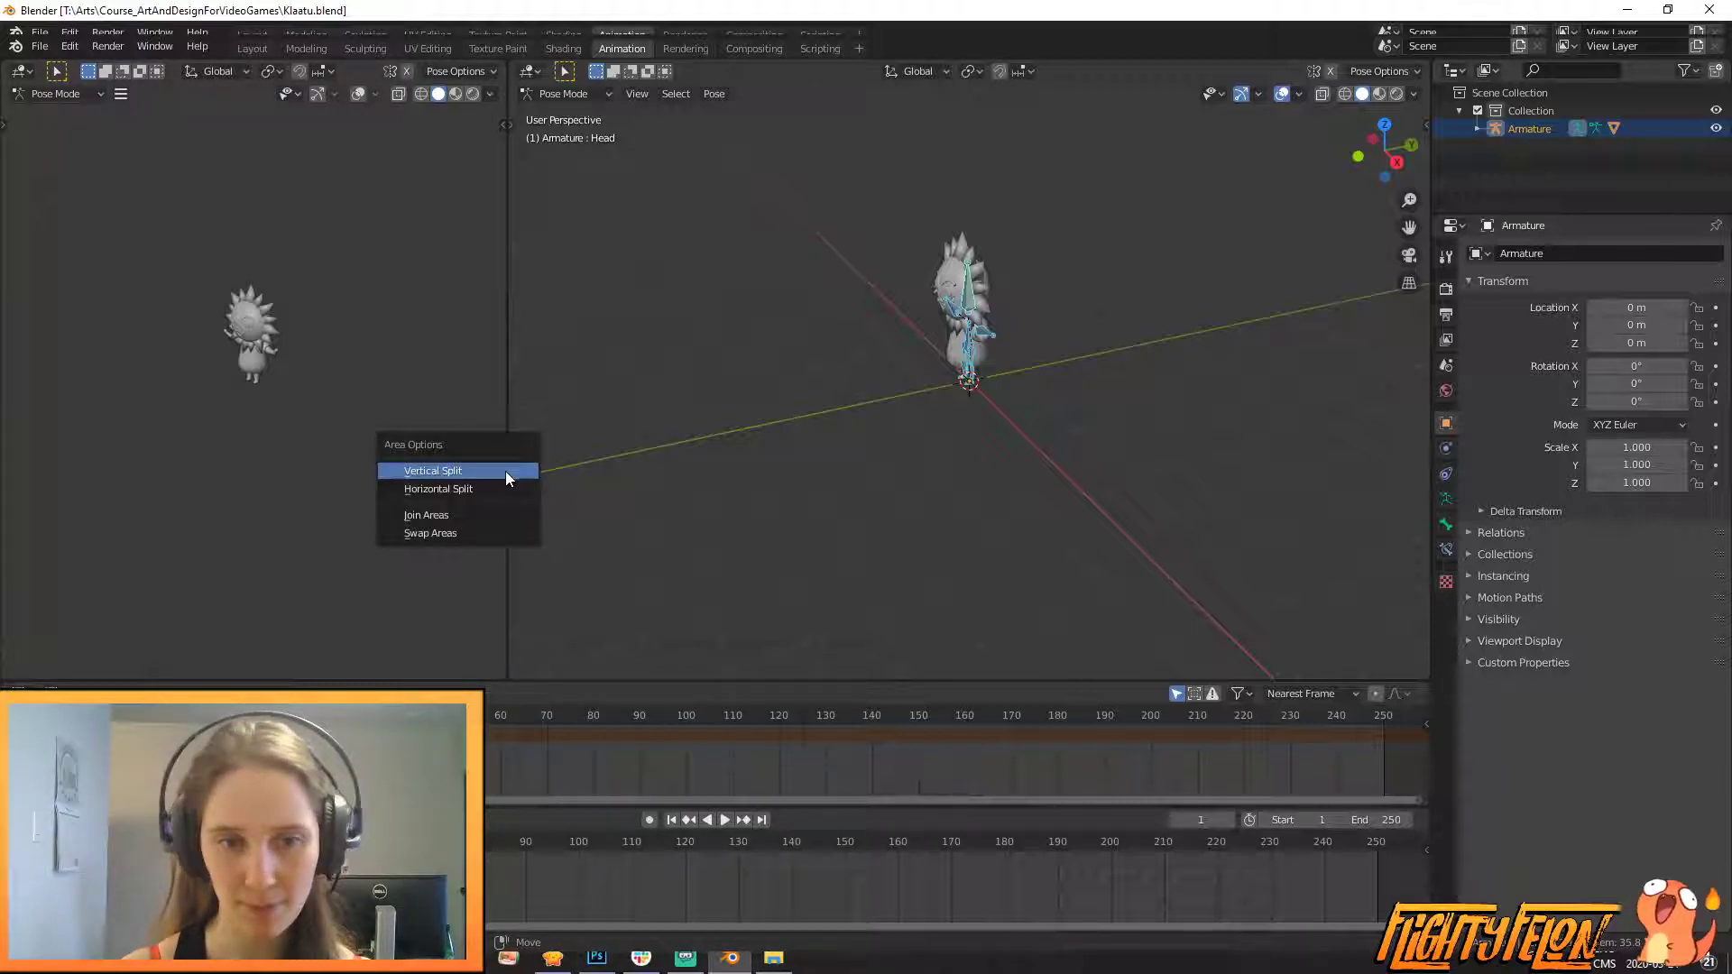
left_click(480, 518)
left_click(415, 671)
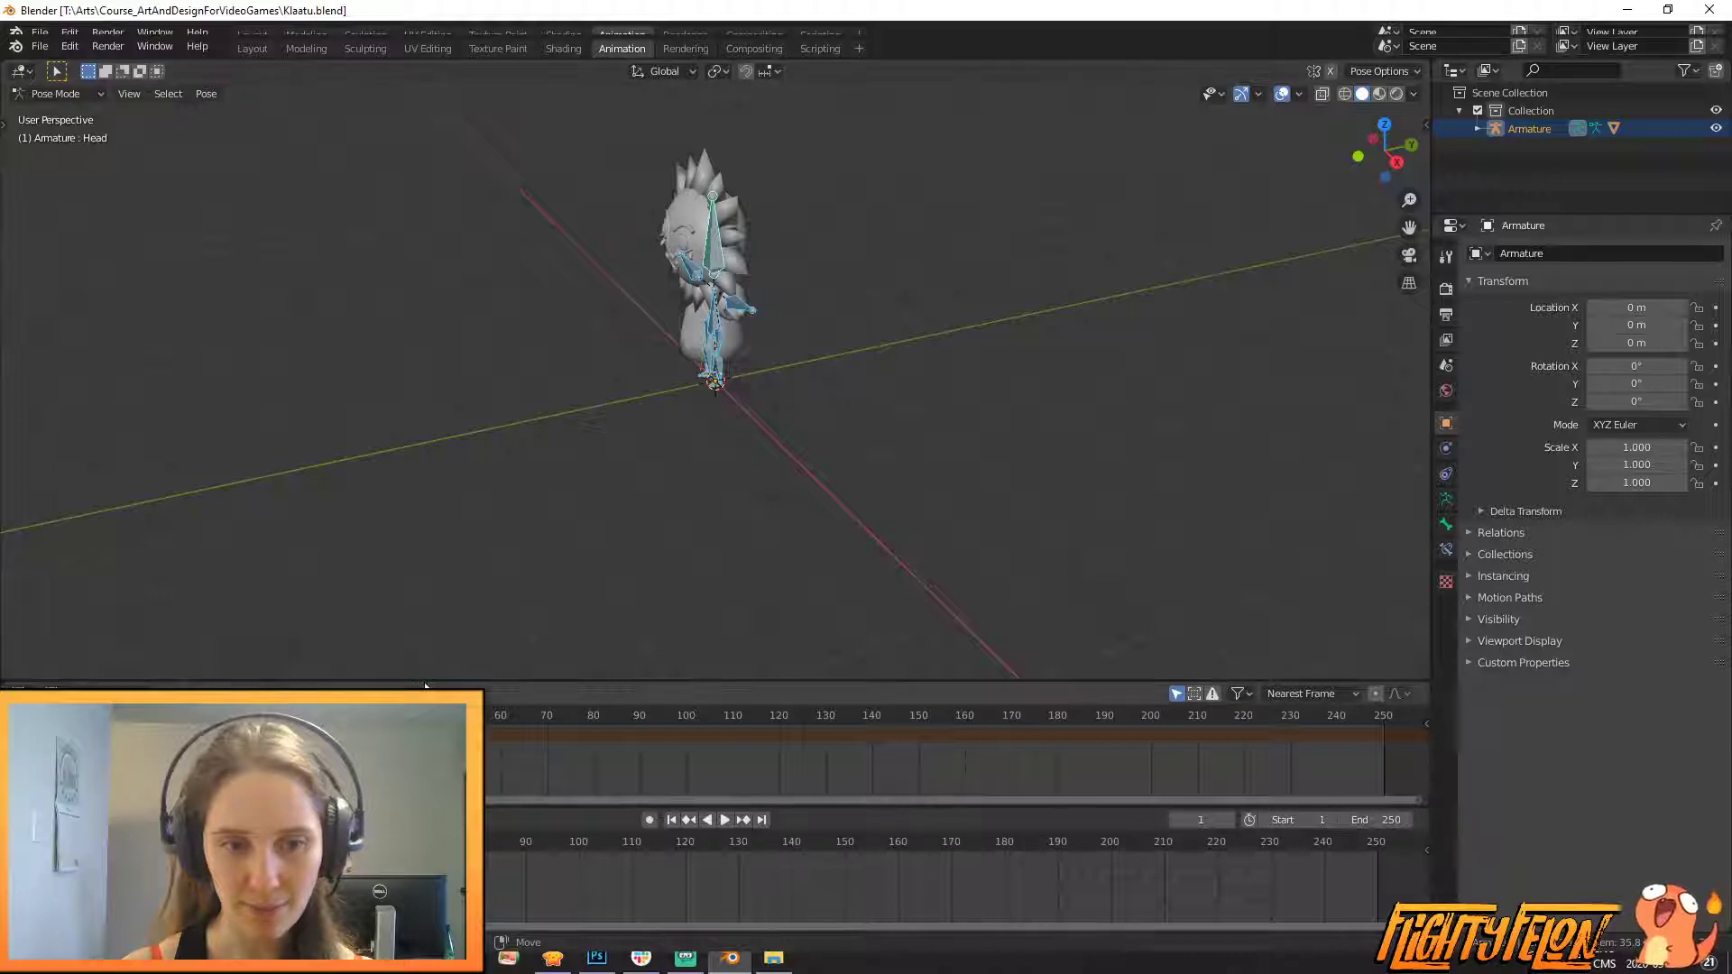
- Merge the dope sheet area into the 3D viewport and extend the timeline area upward
right_click(425, 686)
left_click(429, 682)
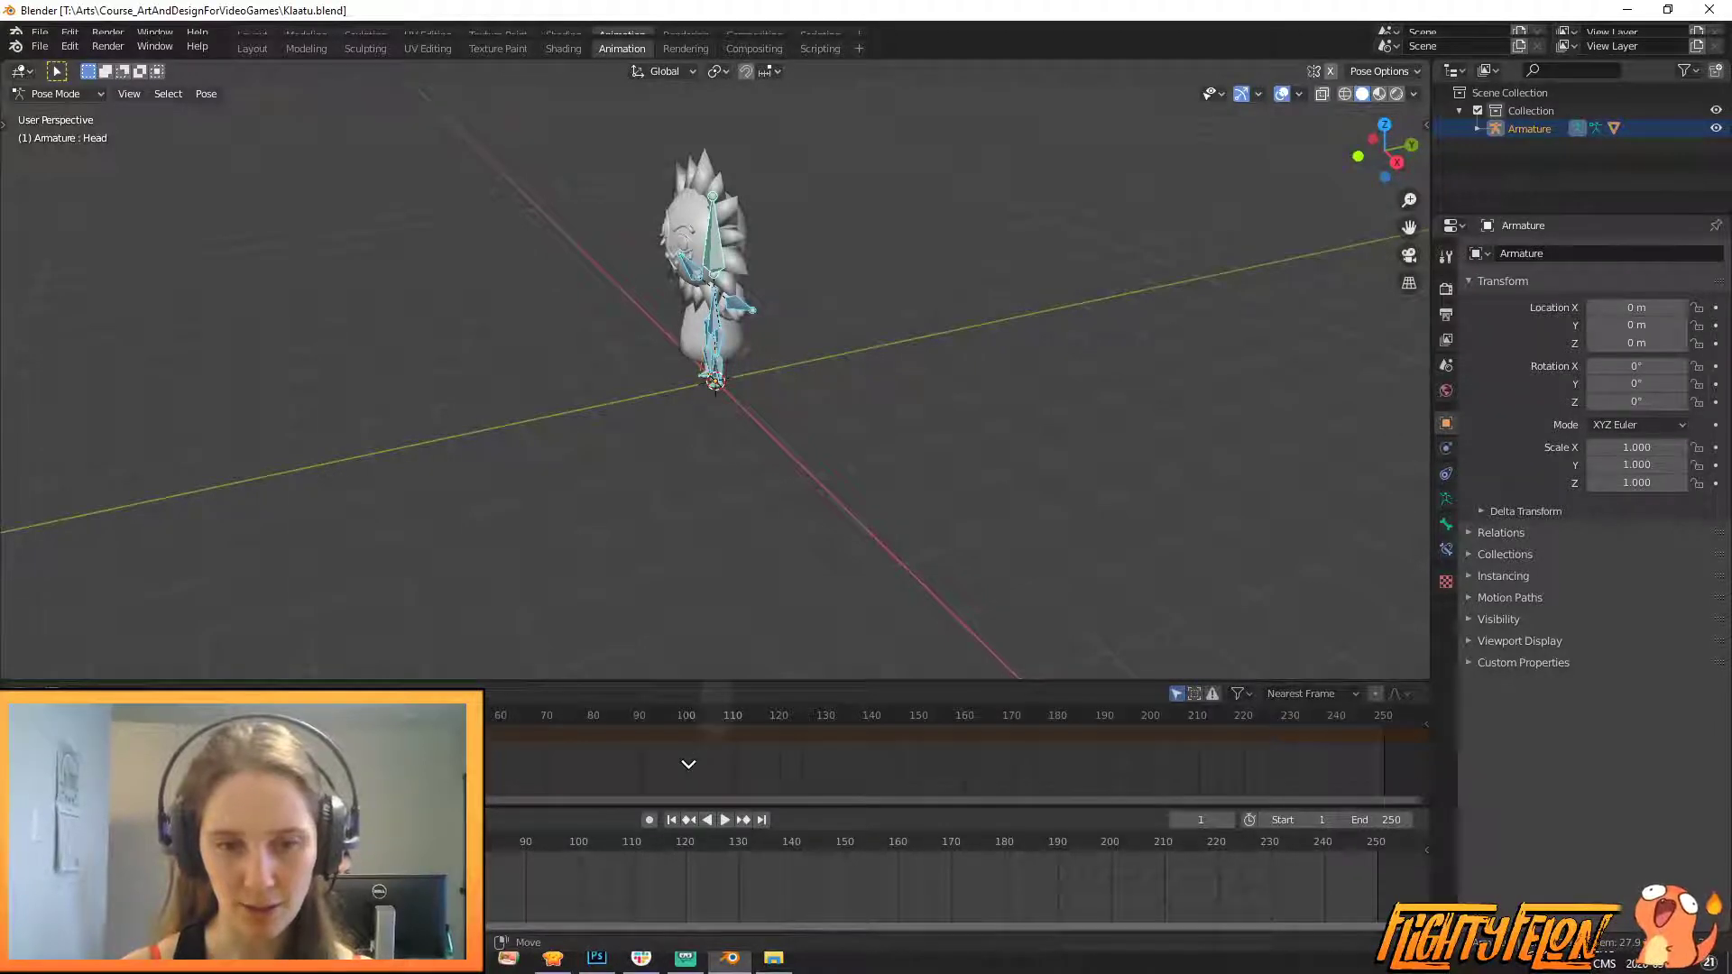
left_click(688, 764)
left_click_drag(672, 806, 671, 756)
- Set the animation's end frame to 32
middle_click_drag(652, 499, 1424, 471)
scroll(675, 532, "up", 1)
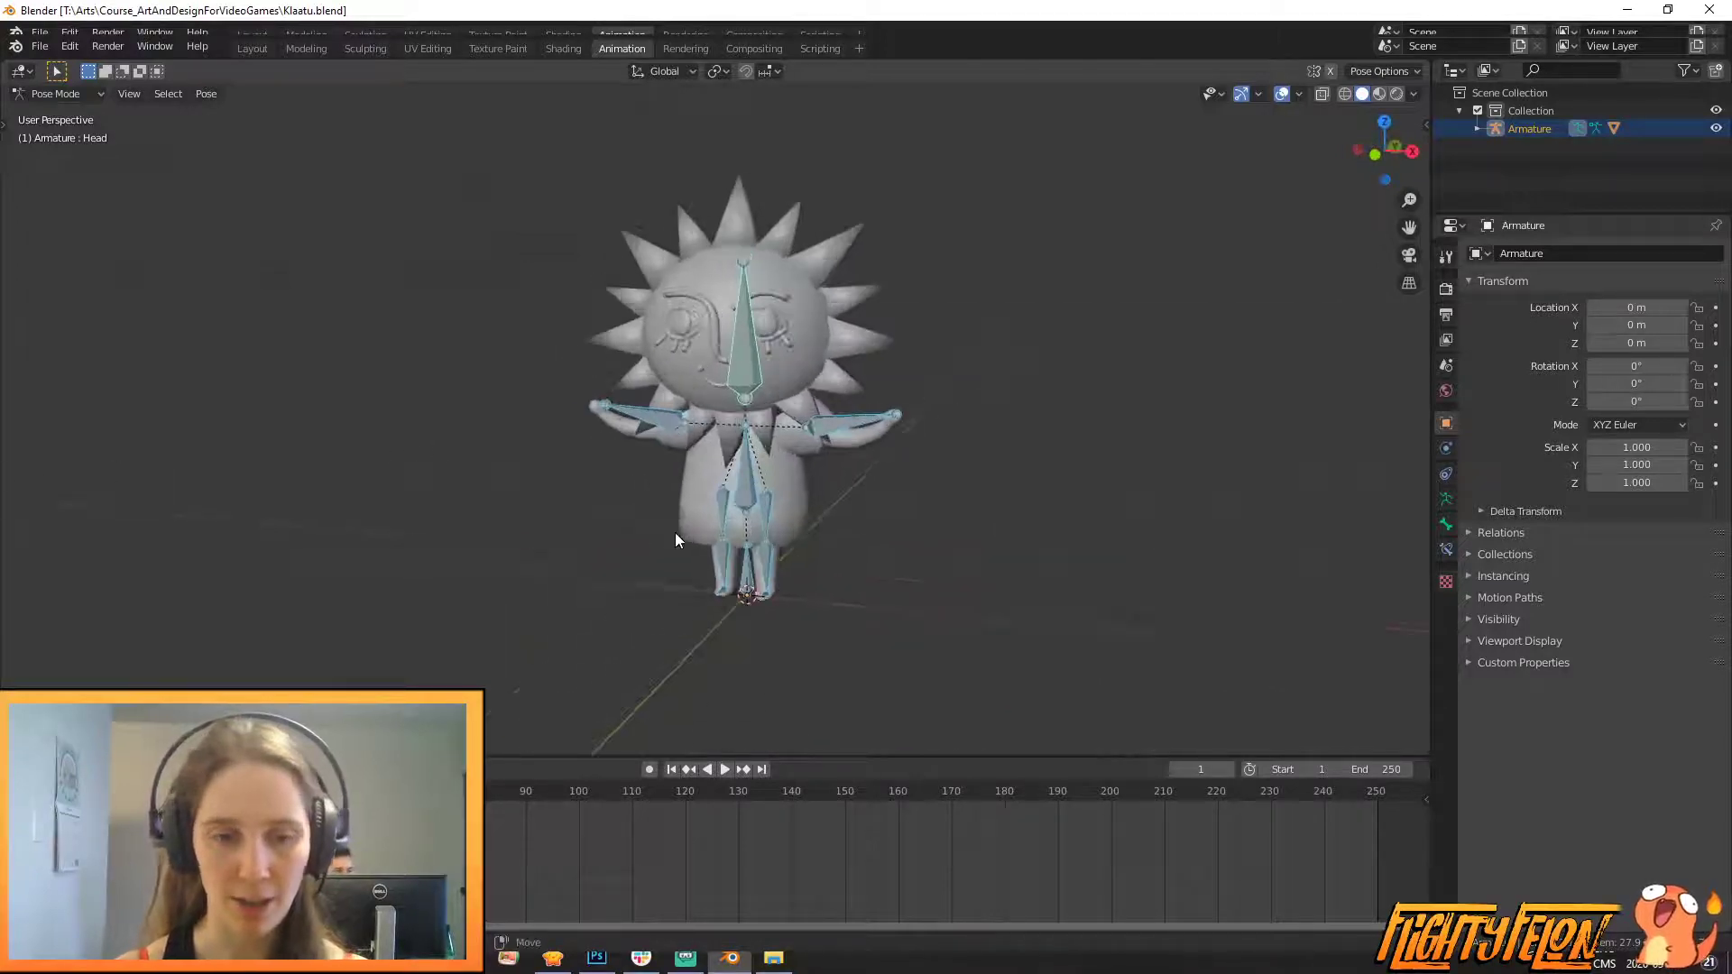
mouse_move(674, 532)
middle_mouse_down("shift")
mouse_move(635, 576)
mouse_move(640, 545)
mouse_move(673, 542)
middle_mouse_up("shift")
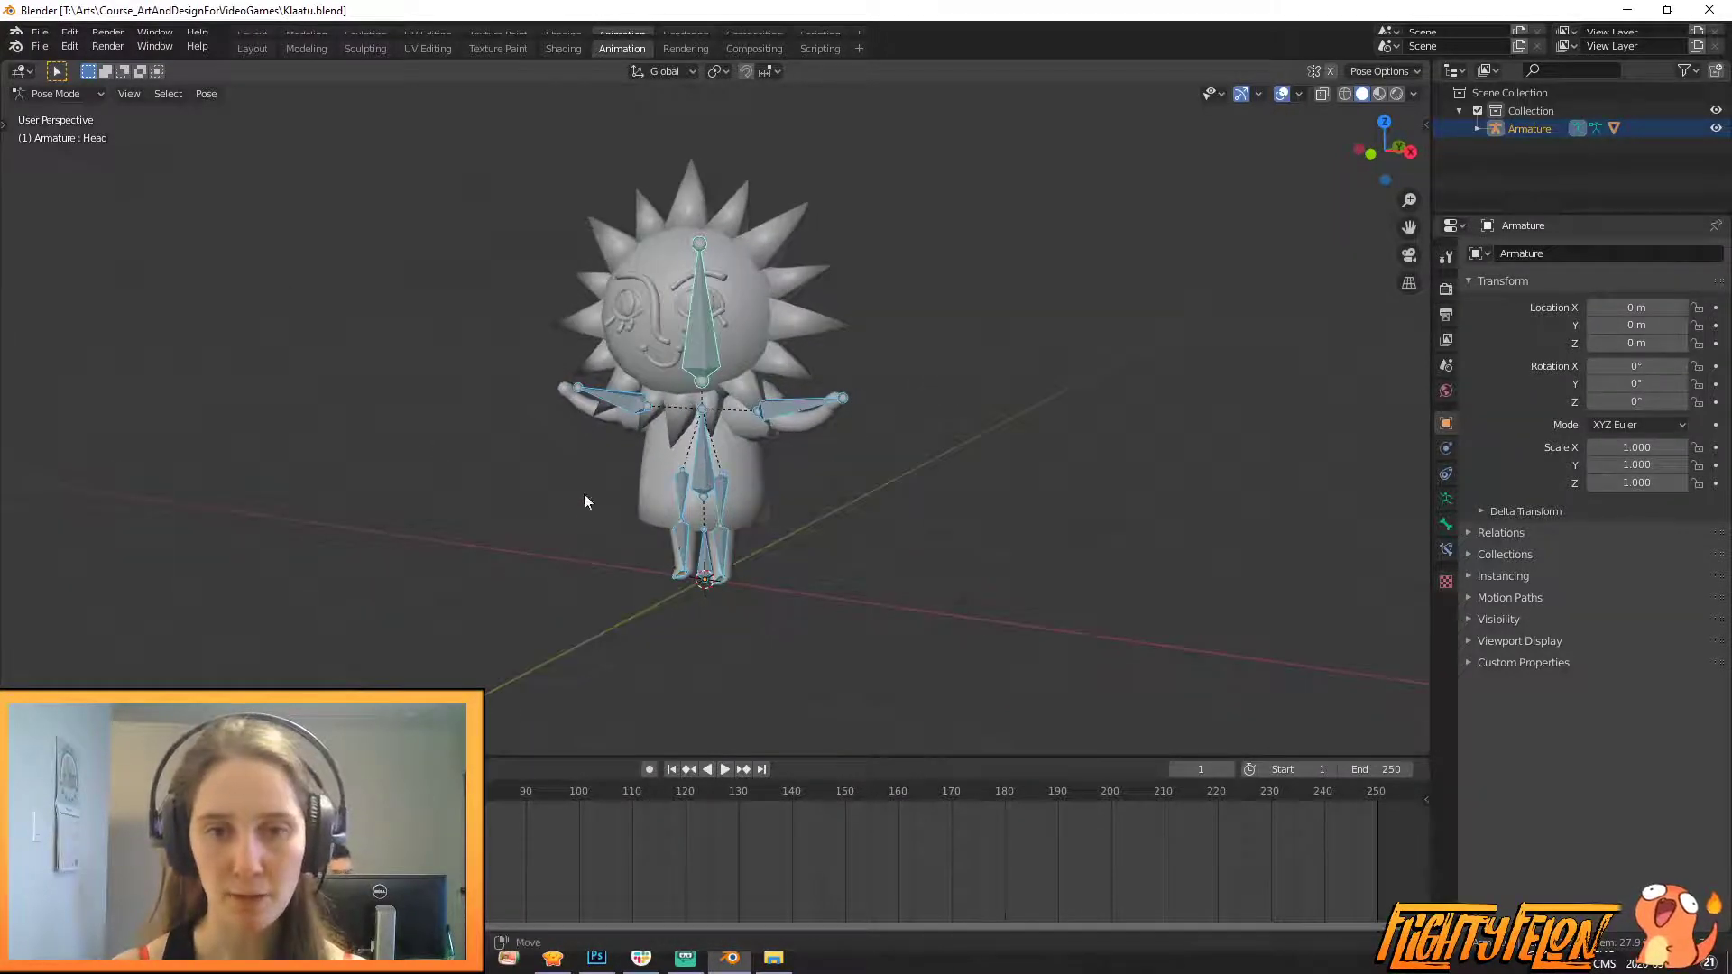
middle_click_drag(585, 495, 760, 422)
scroll(760, 422, "up", 2)
middle_click_drag(879, 420, 874, 473, "shift")
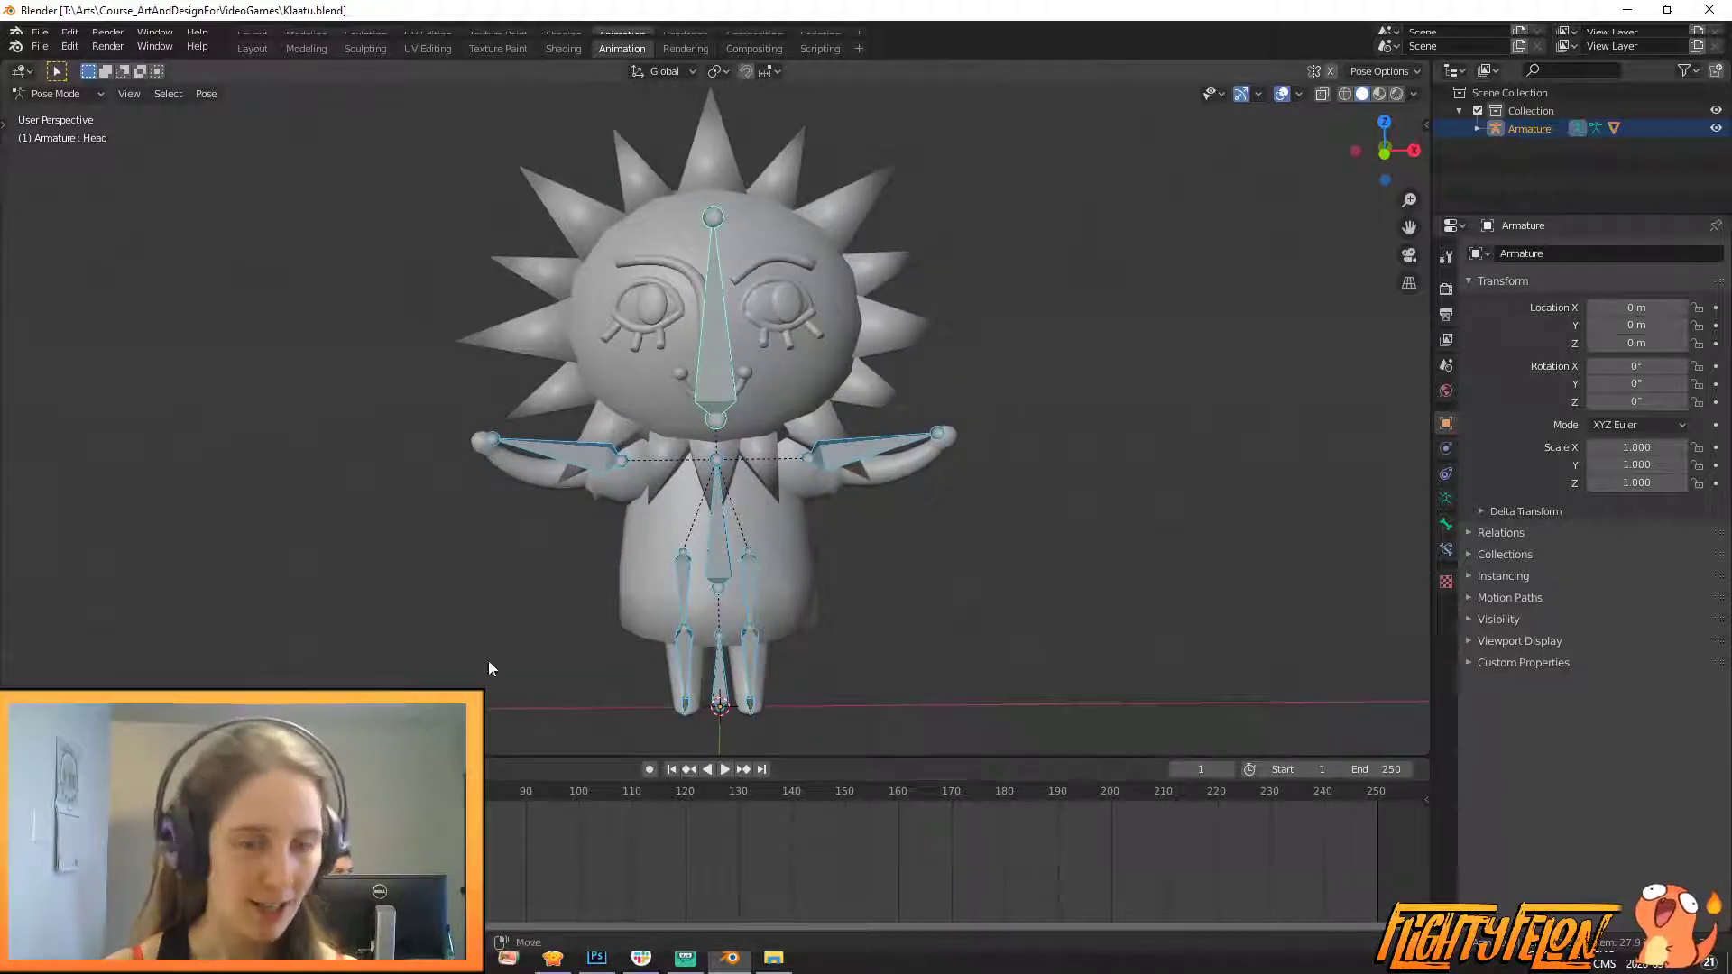
mouse_move(832, 421)
middle_mouse_down()
mouse_move(797, 428)
mouse_move(1004, 393)
mouse_move(830, 410)
middle_mouse_up()
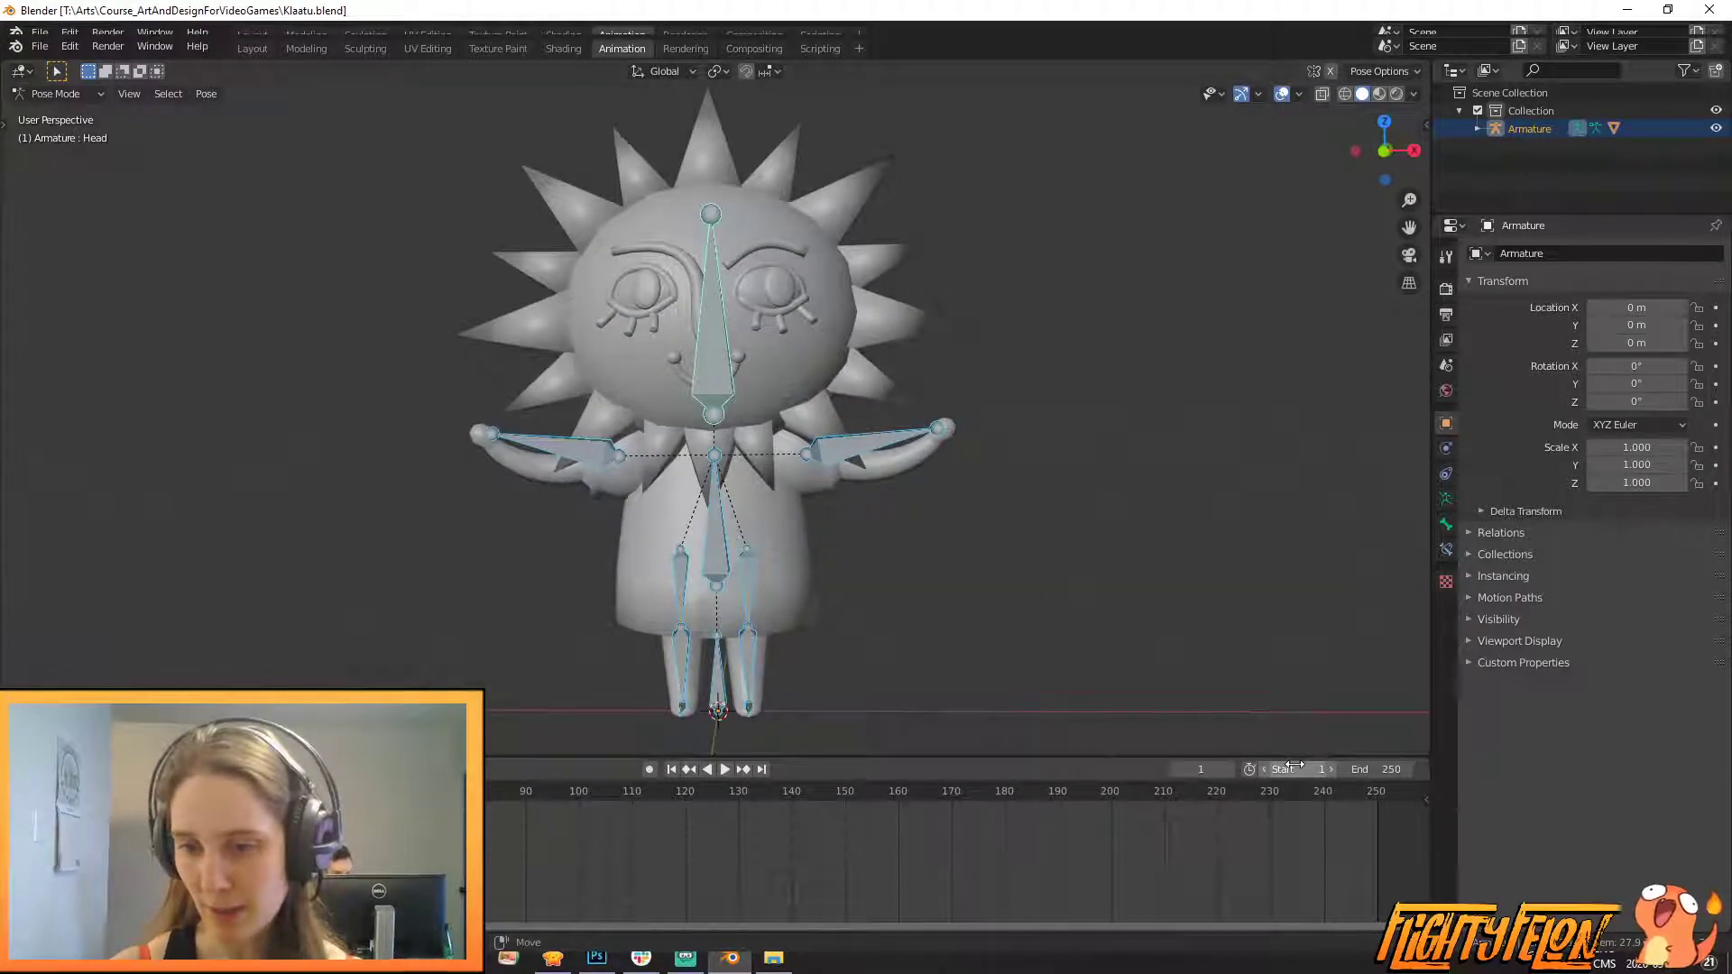
left_click(1387, 767)
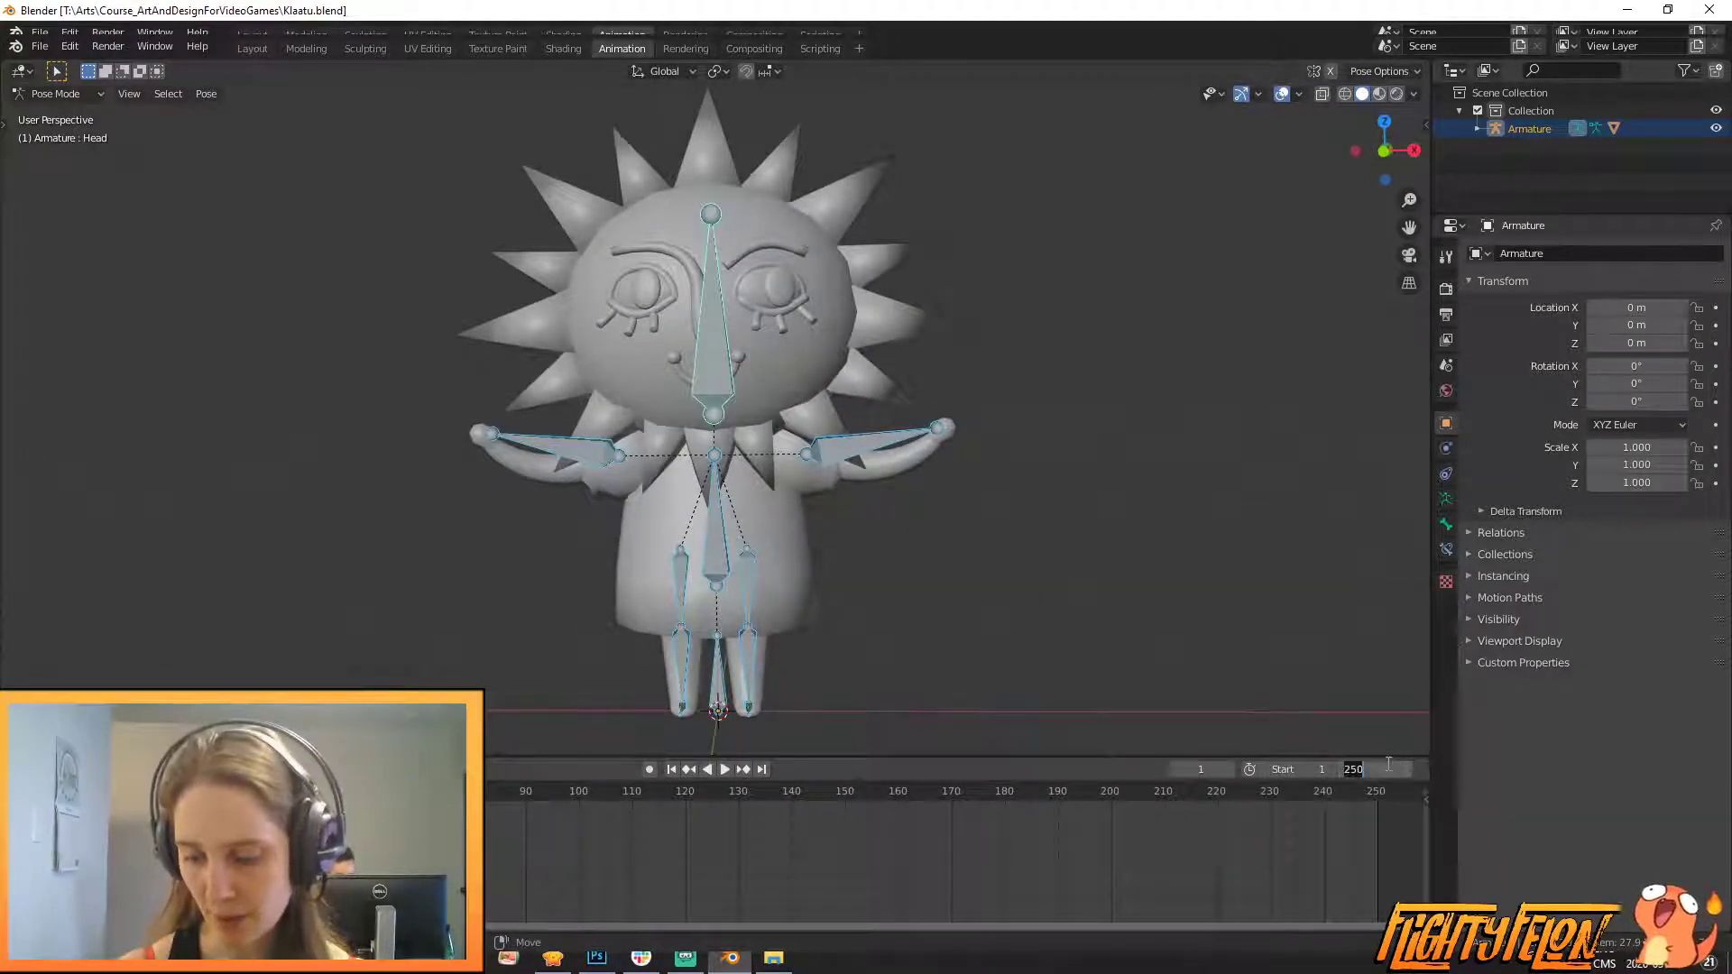
type("32")
key("Return")
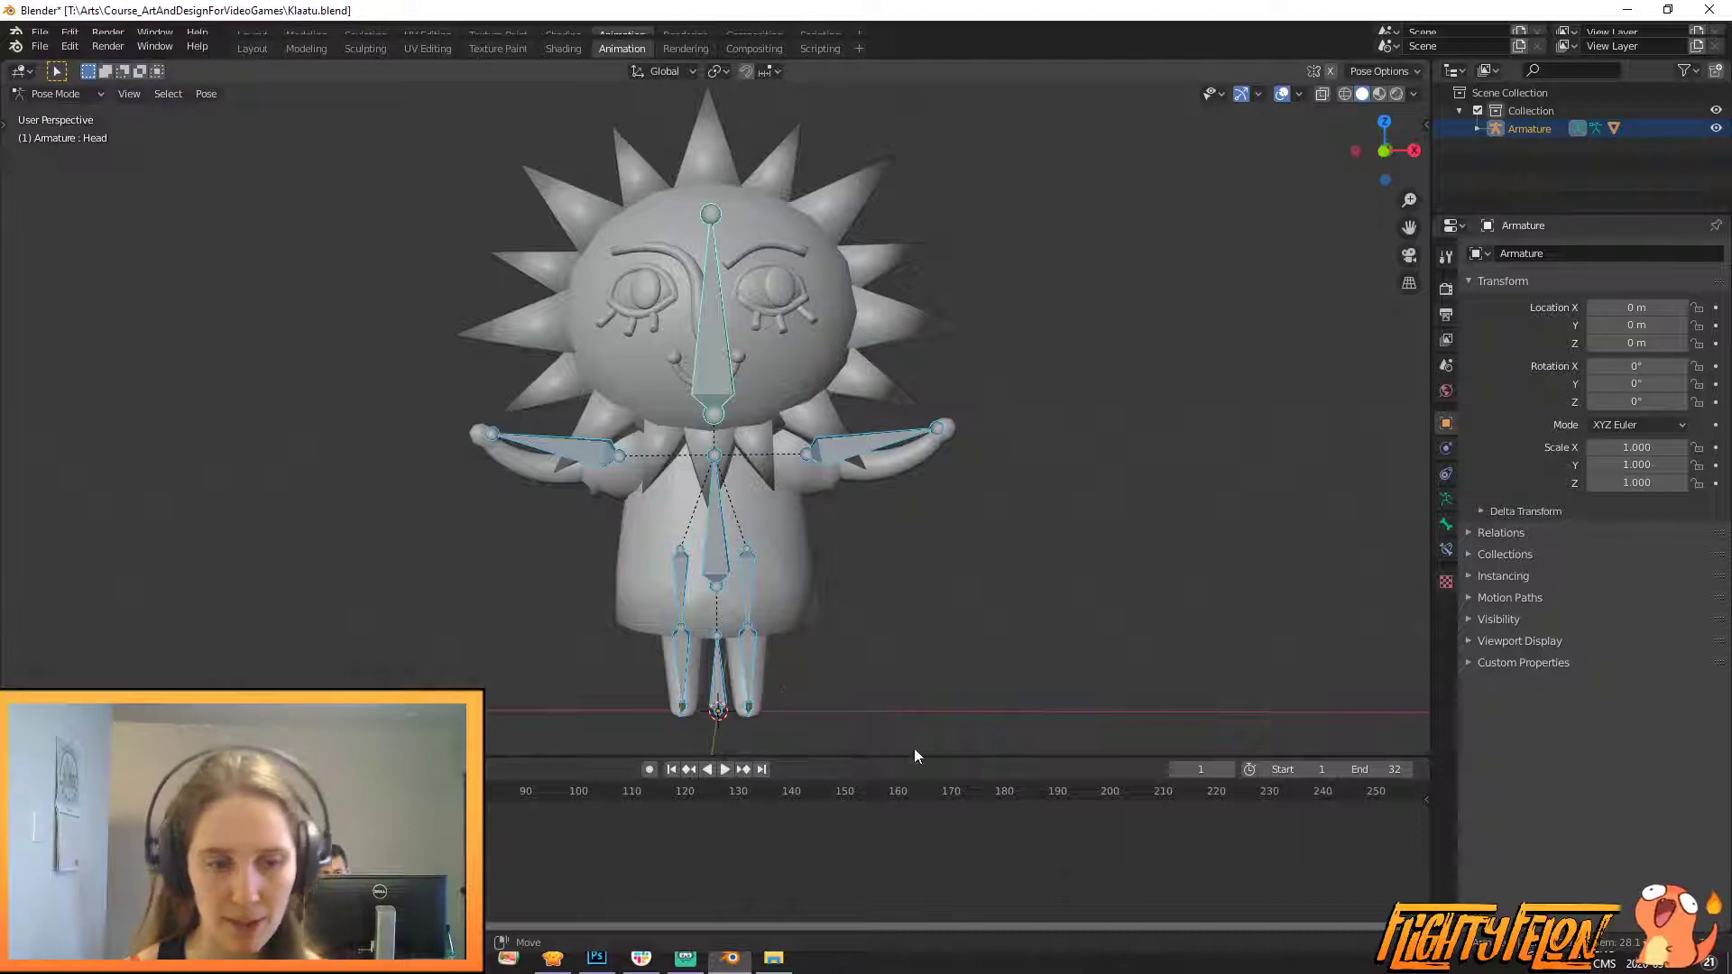
- Play the 32-frame range briefly, stop playback, and return the playhead to frame 1
left_click(727, 769)
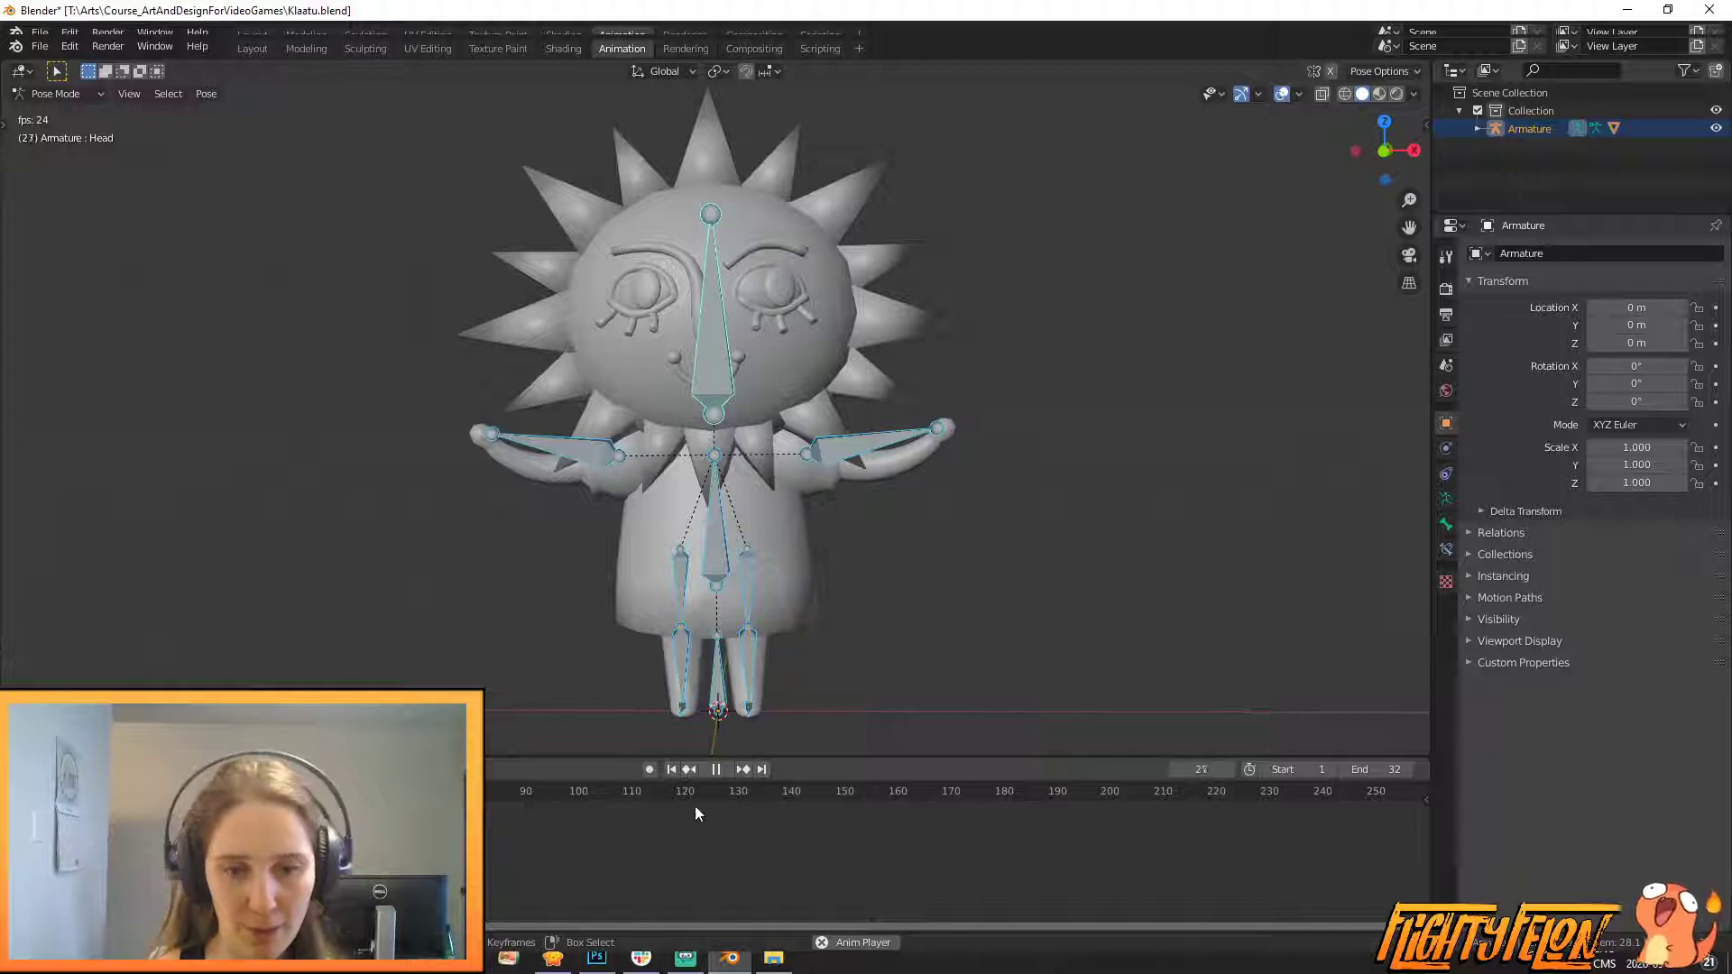
left_click(725, 769)
middle_click_drag(846, 641, 911, 635)
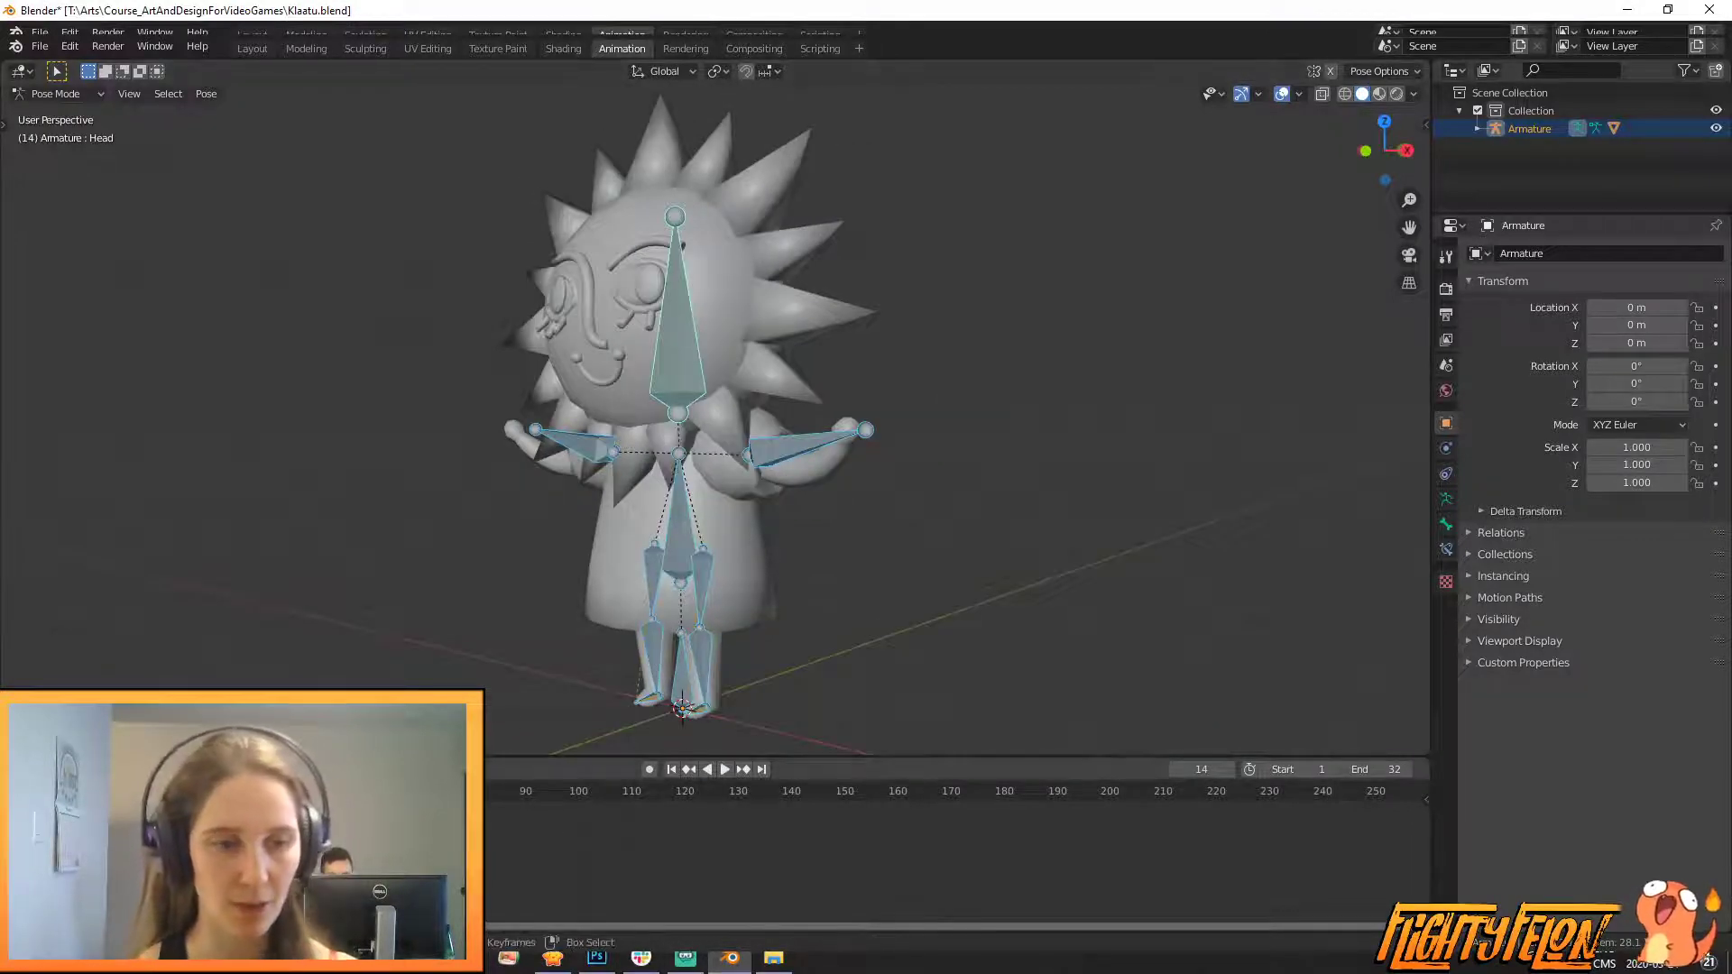
left_click(54, 791)
- Set the active keying set to LocRot
middle_click_drag(755, 593, 819, 474)
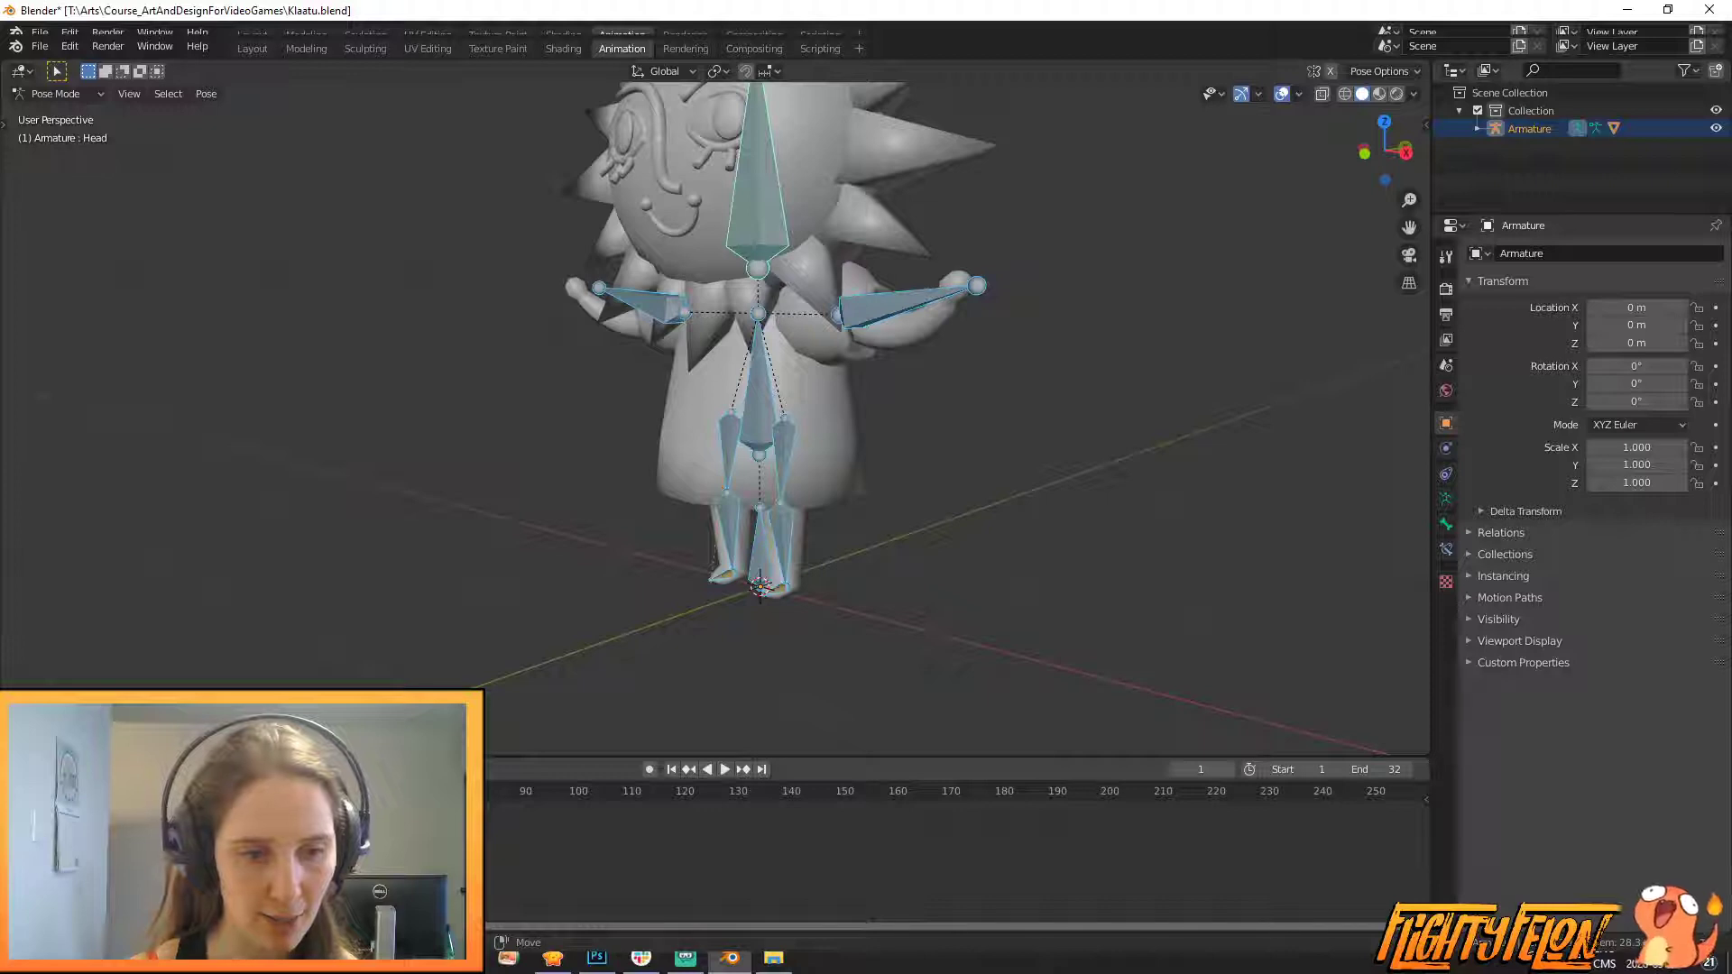
left_click(127, 769)
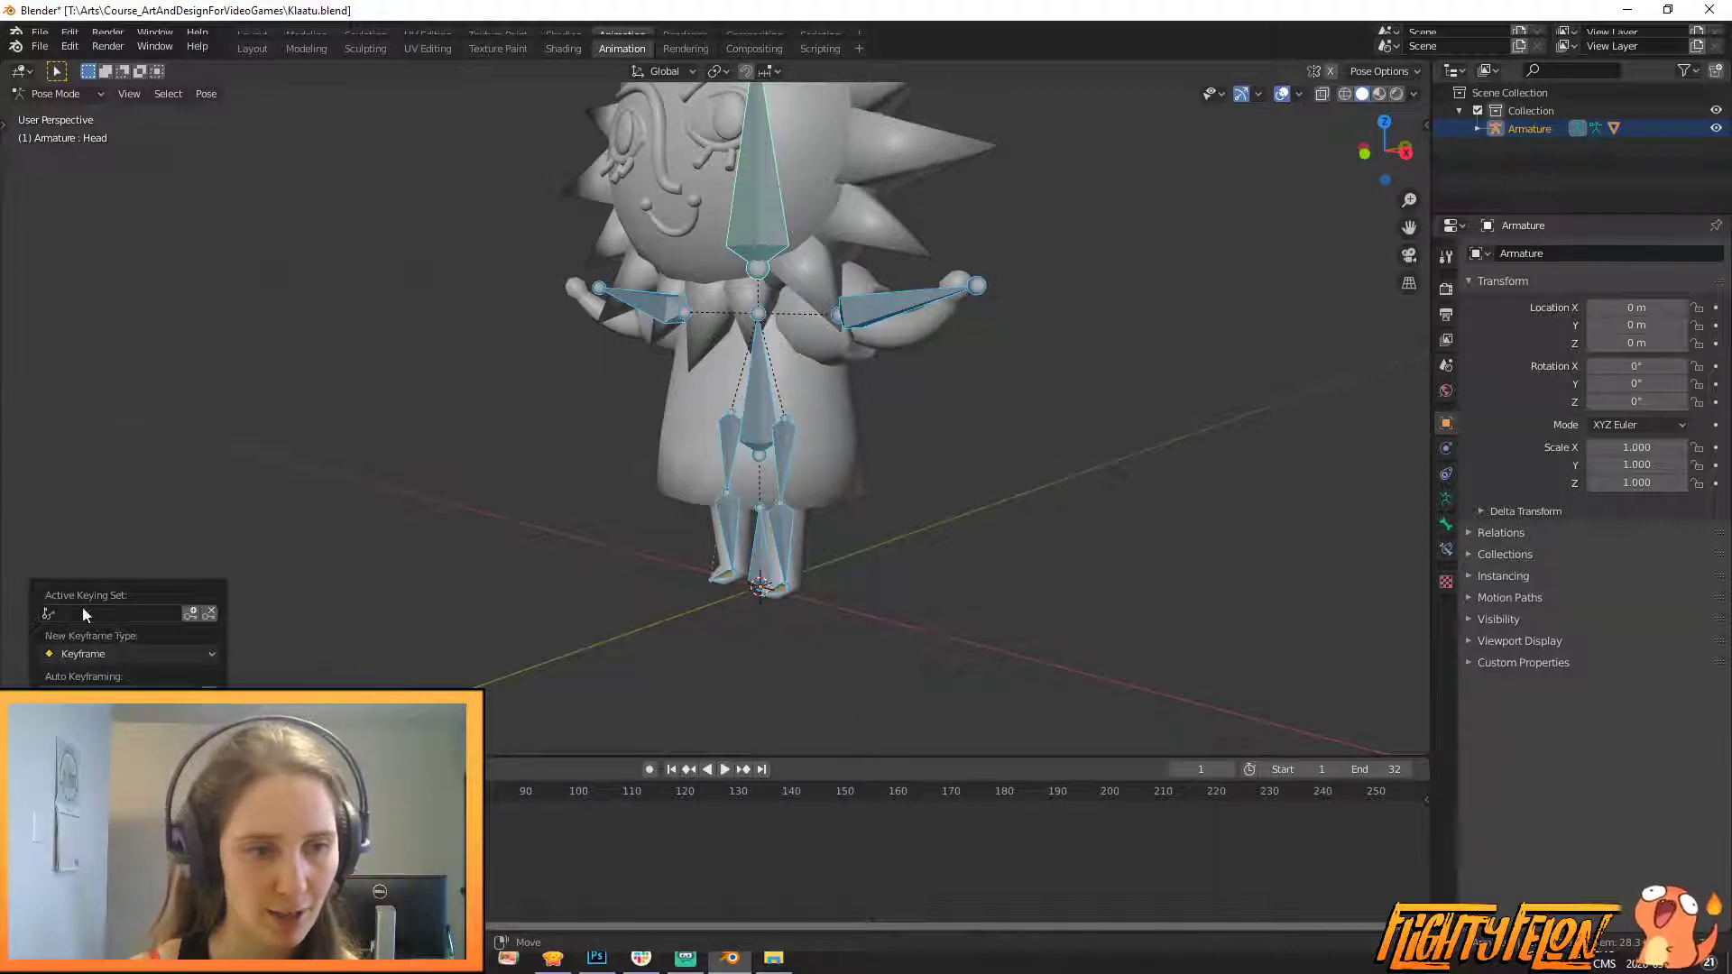
left_click(83, 611)
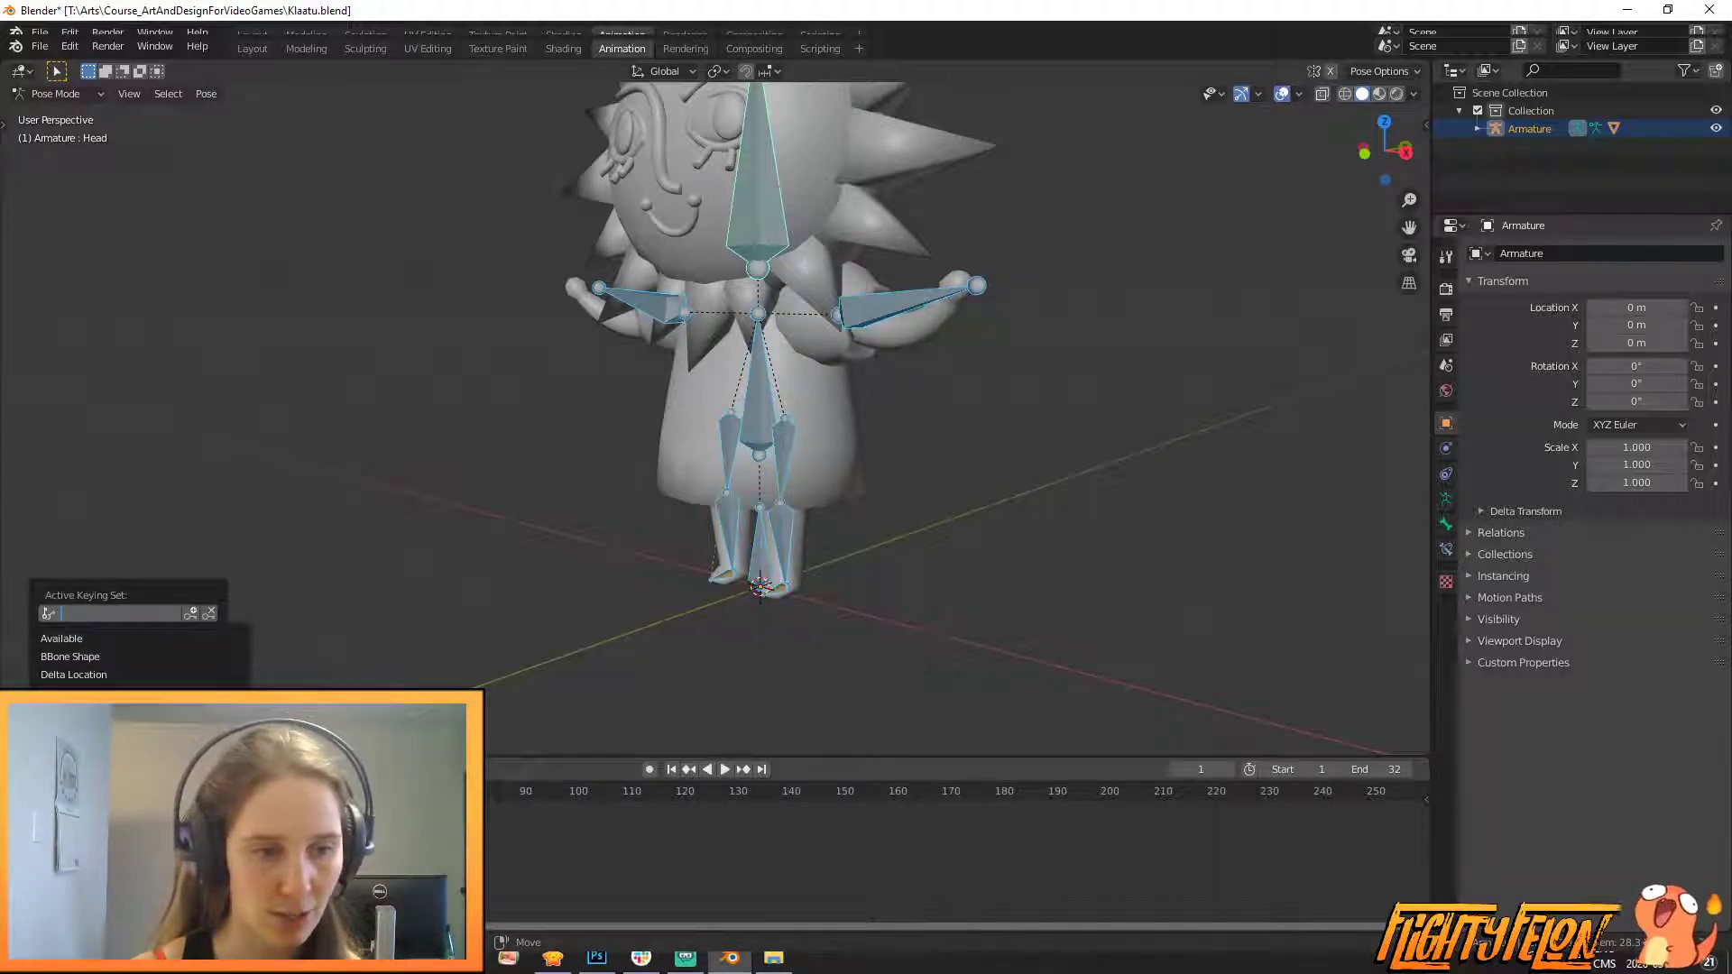
left_click(77, 747)
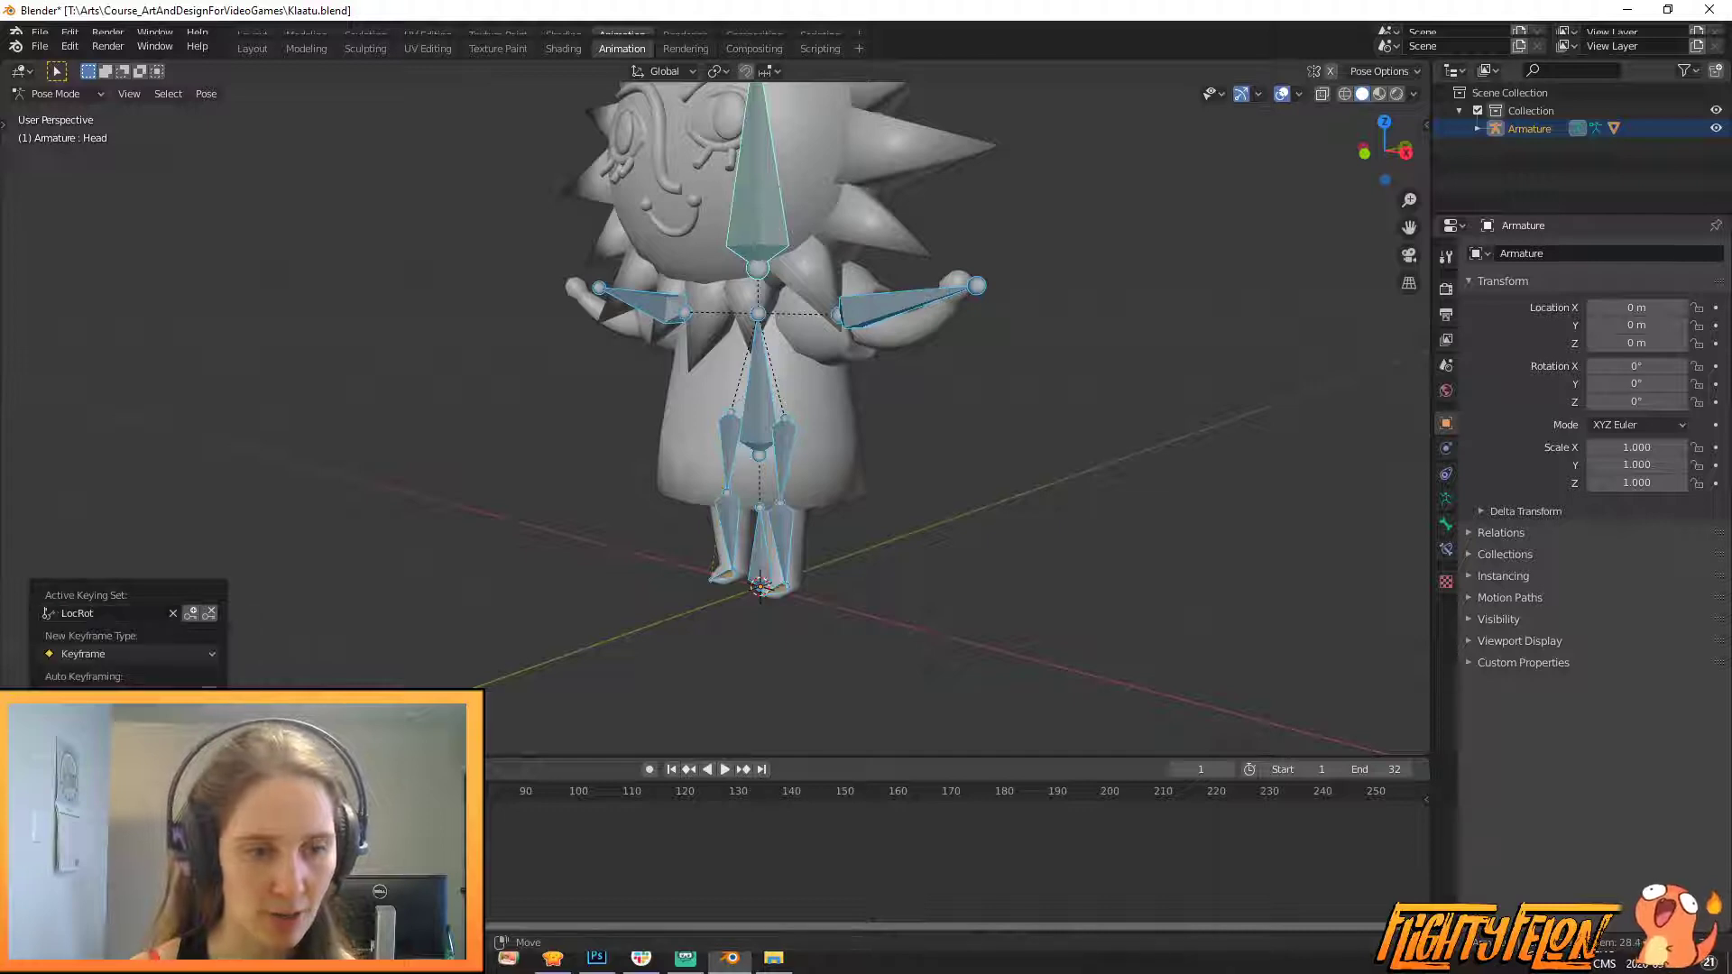
- Select all bones of the armature and insert LocRot keyframes for them at frame 1
mouse_move(816, 597)
middle_mouse_down()
mouse_move(785, 591)
mouse_move(848, 585)
middle_mouse_up()
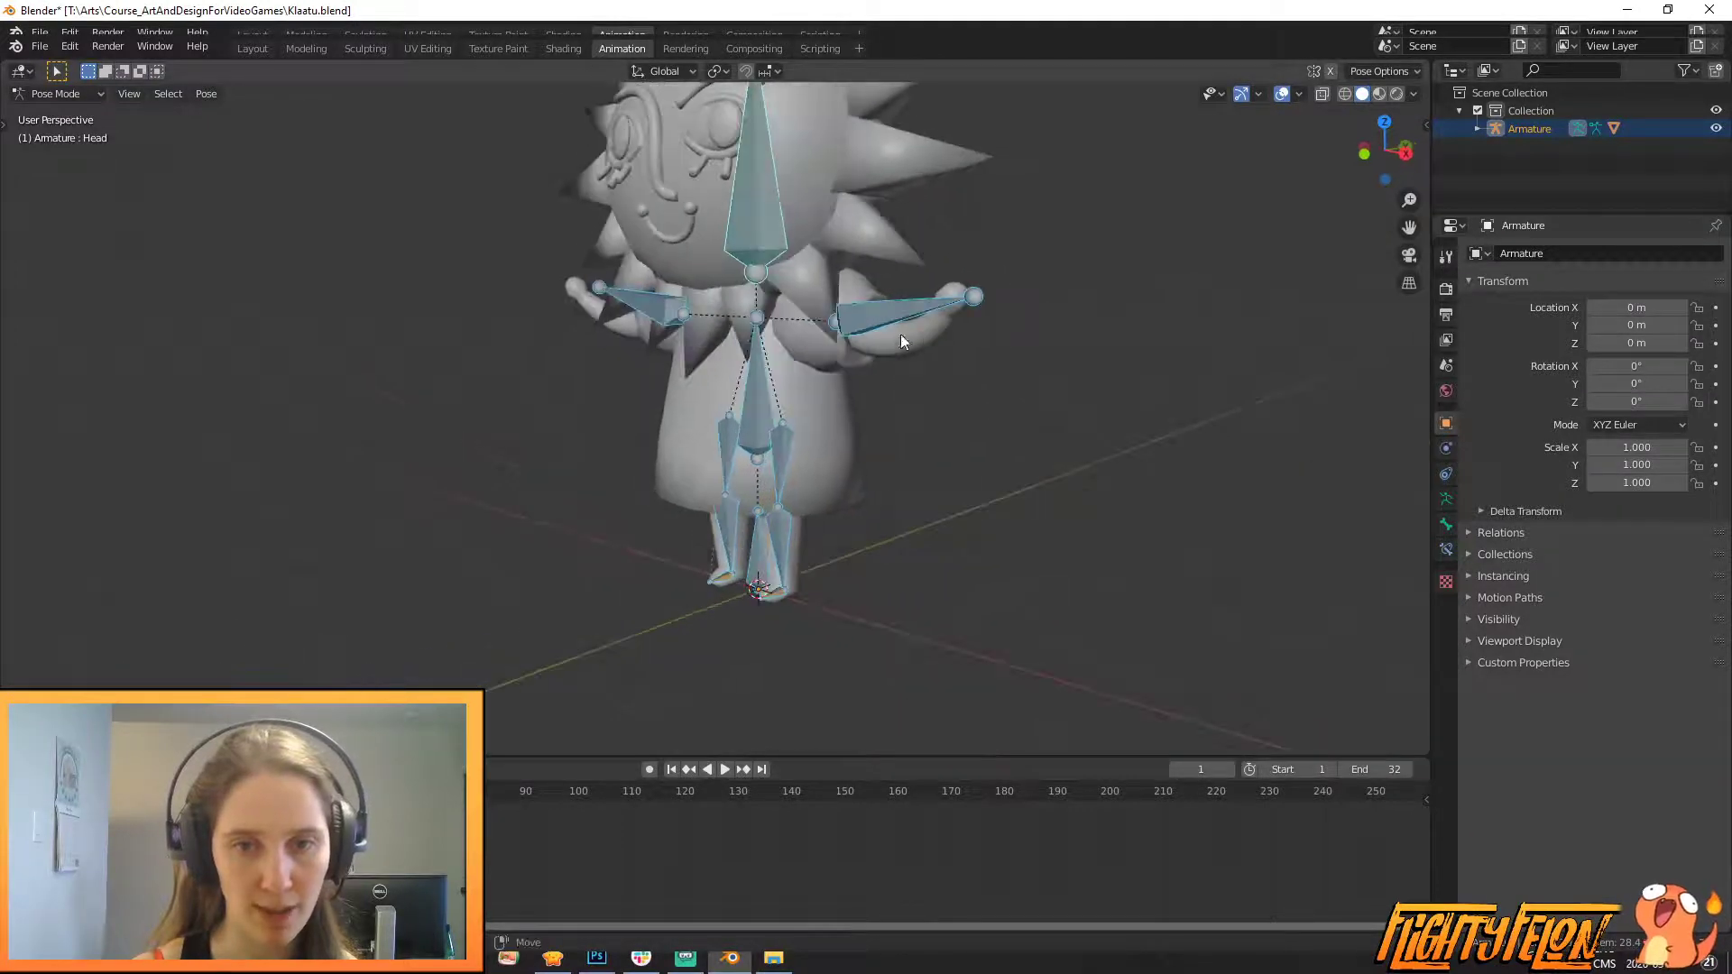
left_click(900, 333)
middle_click_drag(857, 372, 933, 357)
scroll(828, 537, "down", 3)
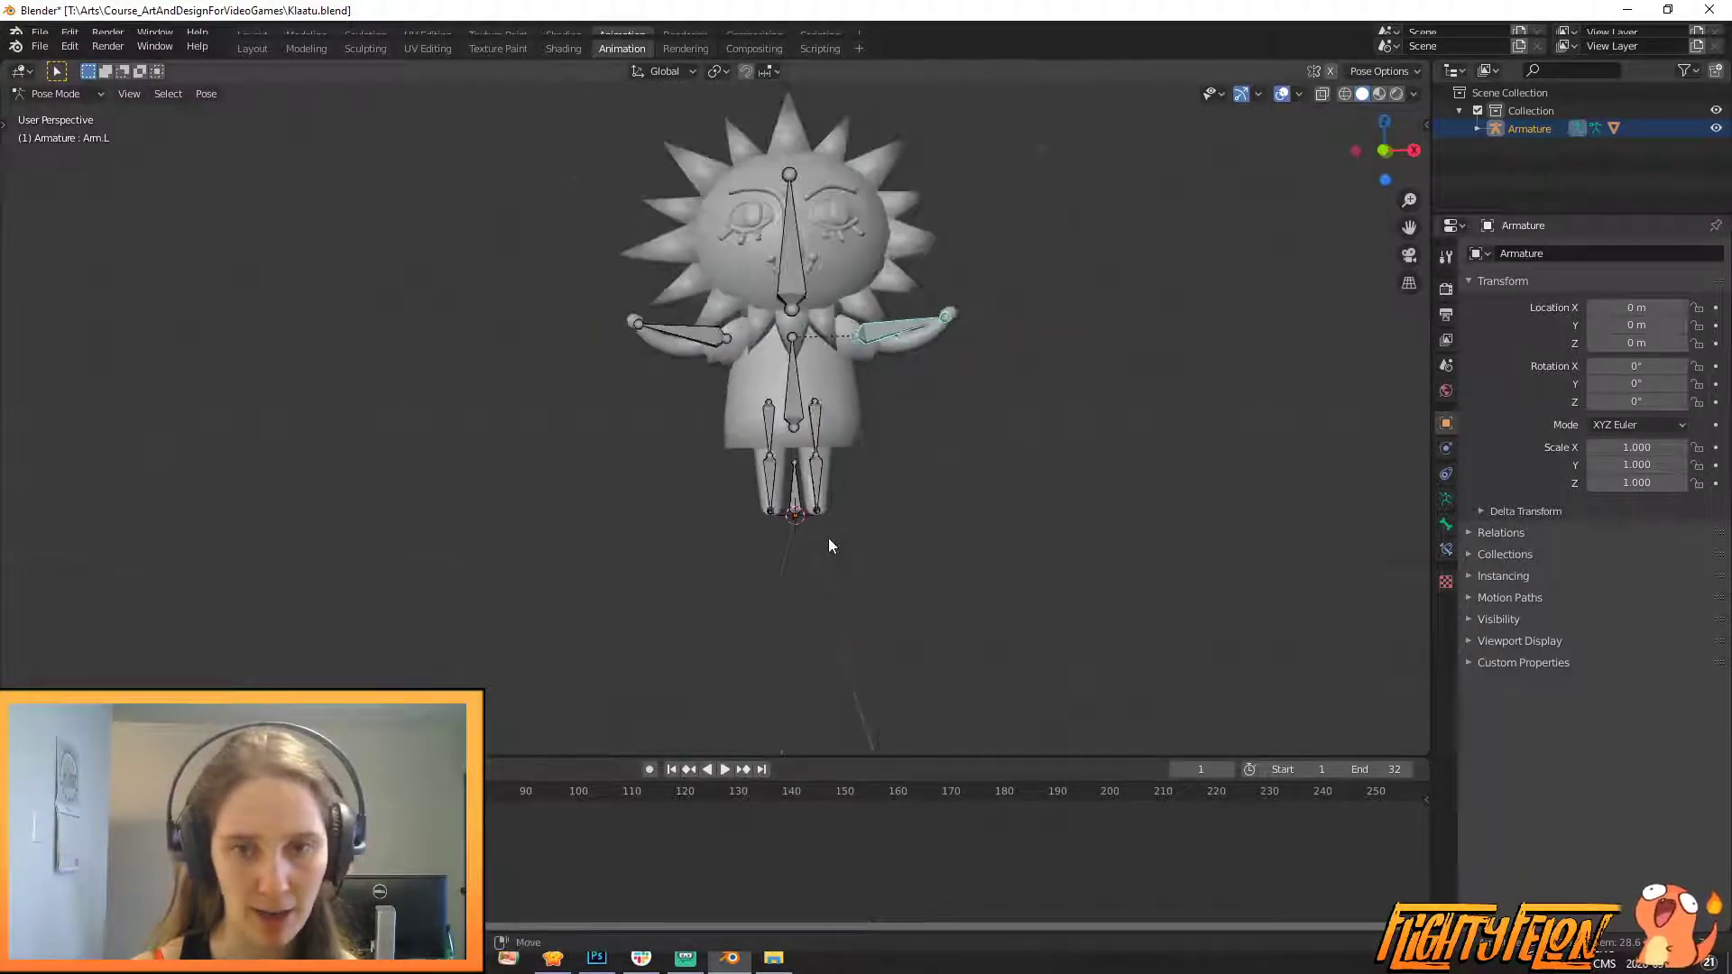
key("alt+a")
key("a")
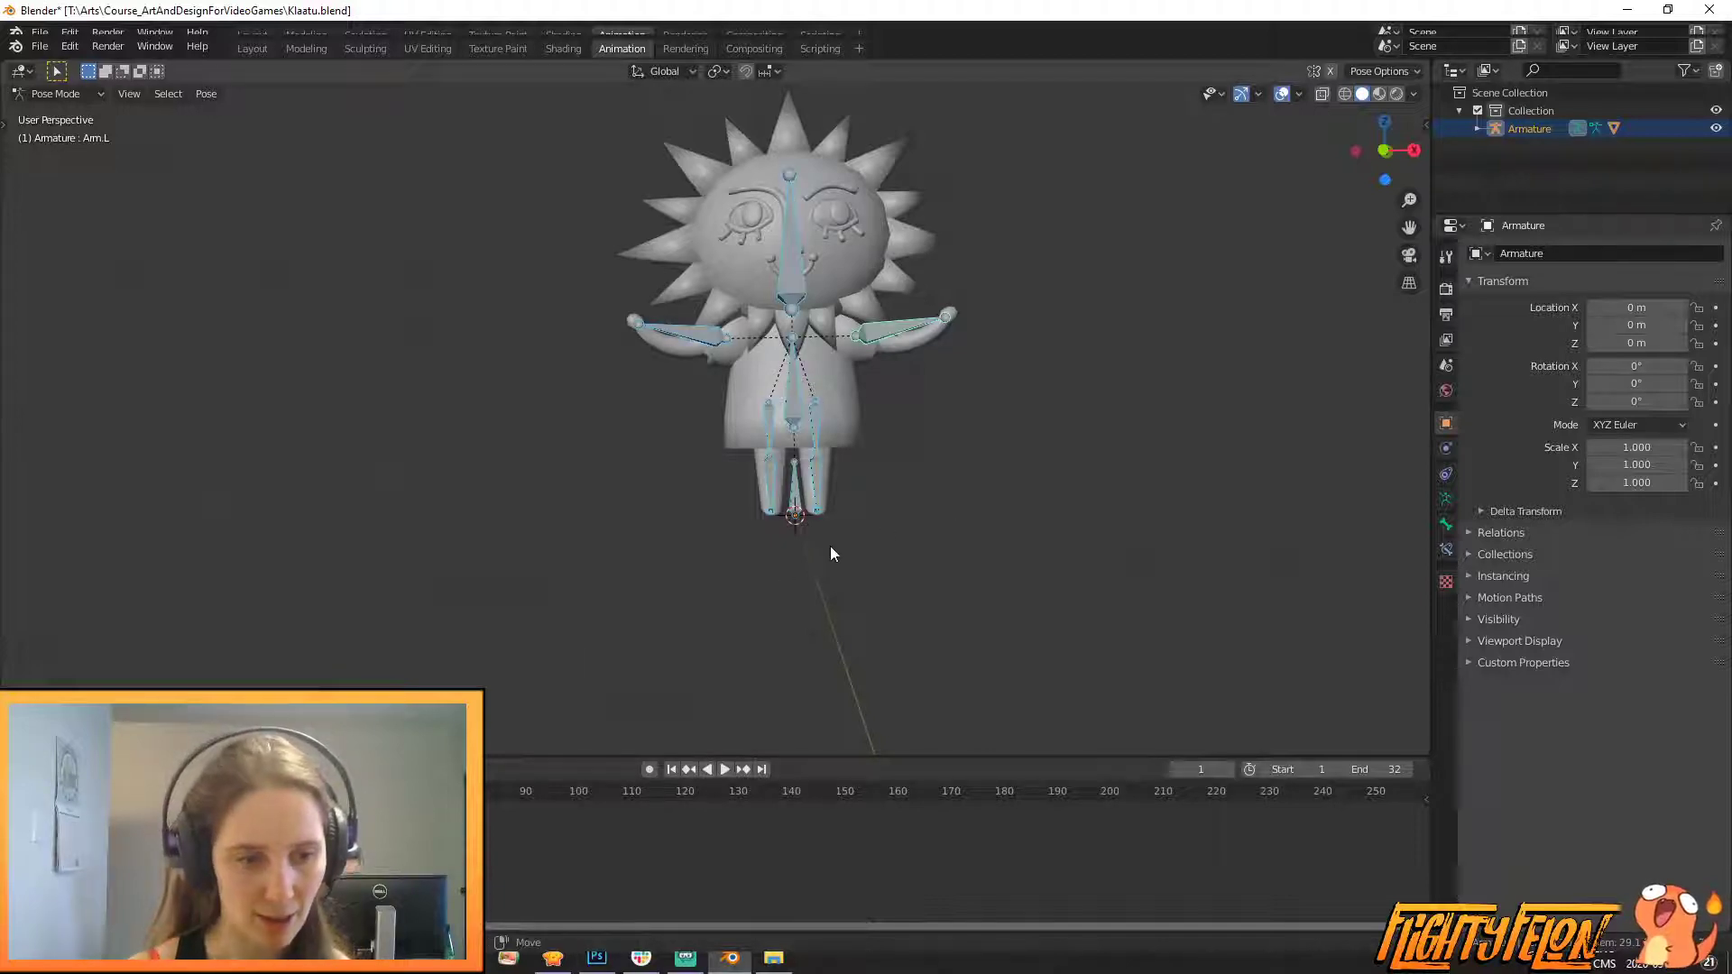
key("i")
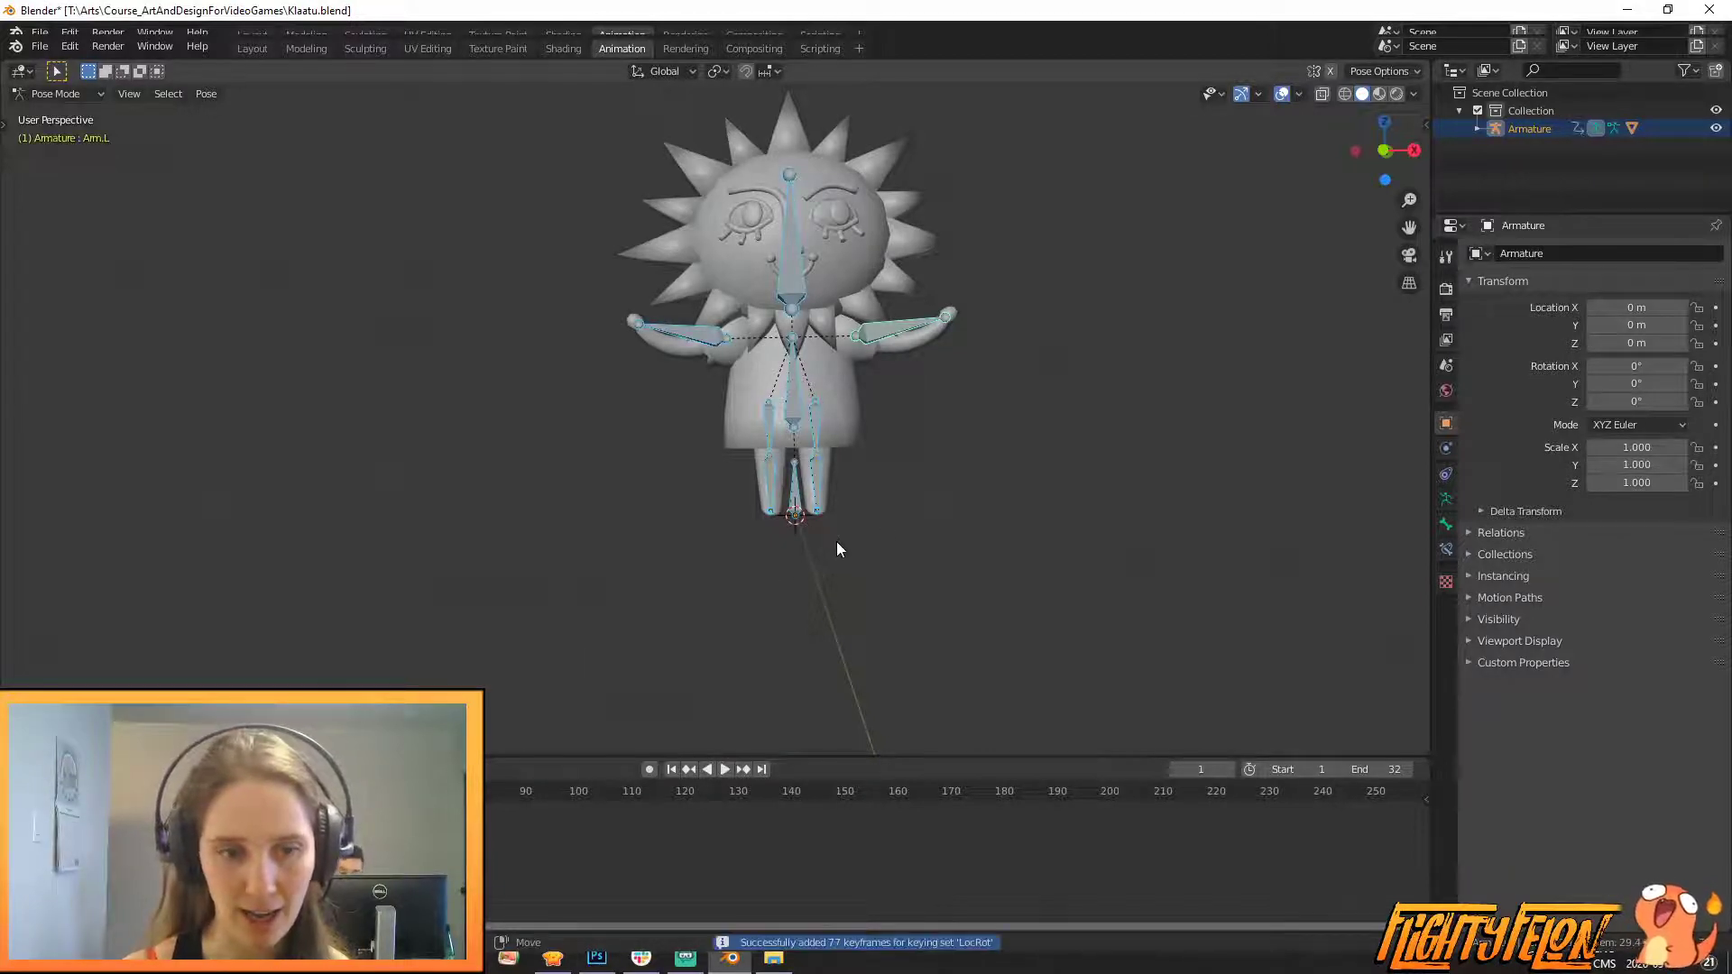
- Insert the same LocRot keyframes for all bones at frame 32
middle_click_drag(361, 852, 406, 853)
left_click(264, 791)
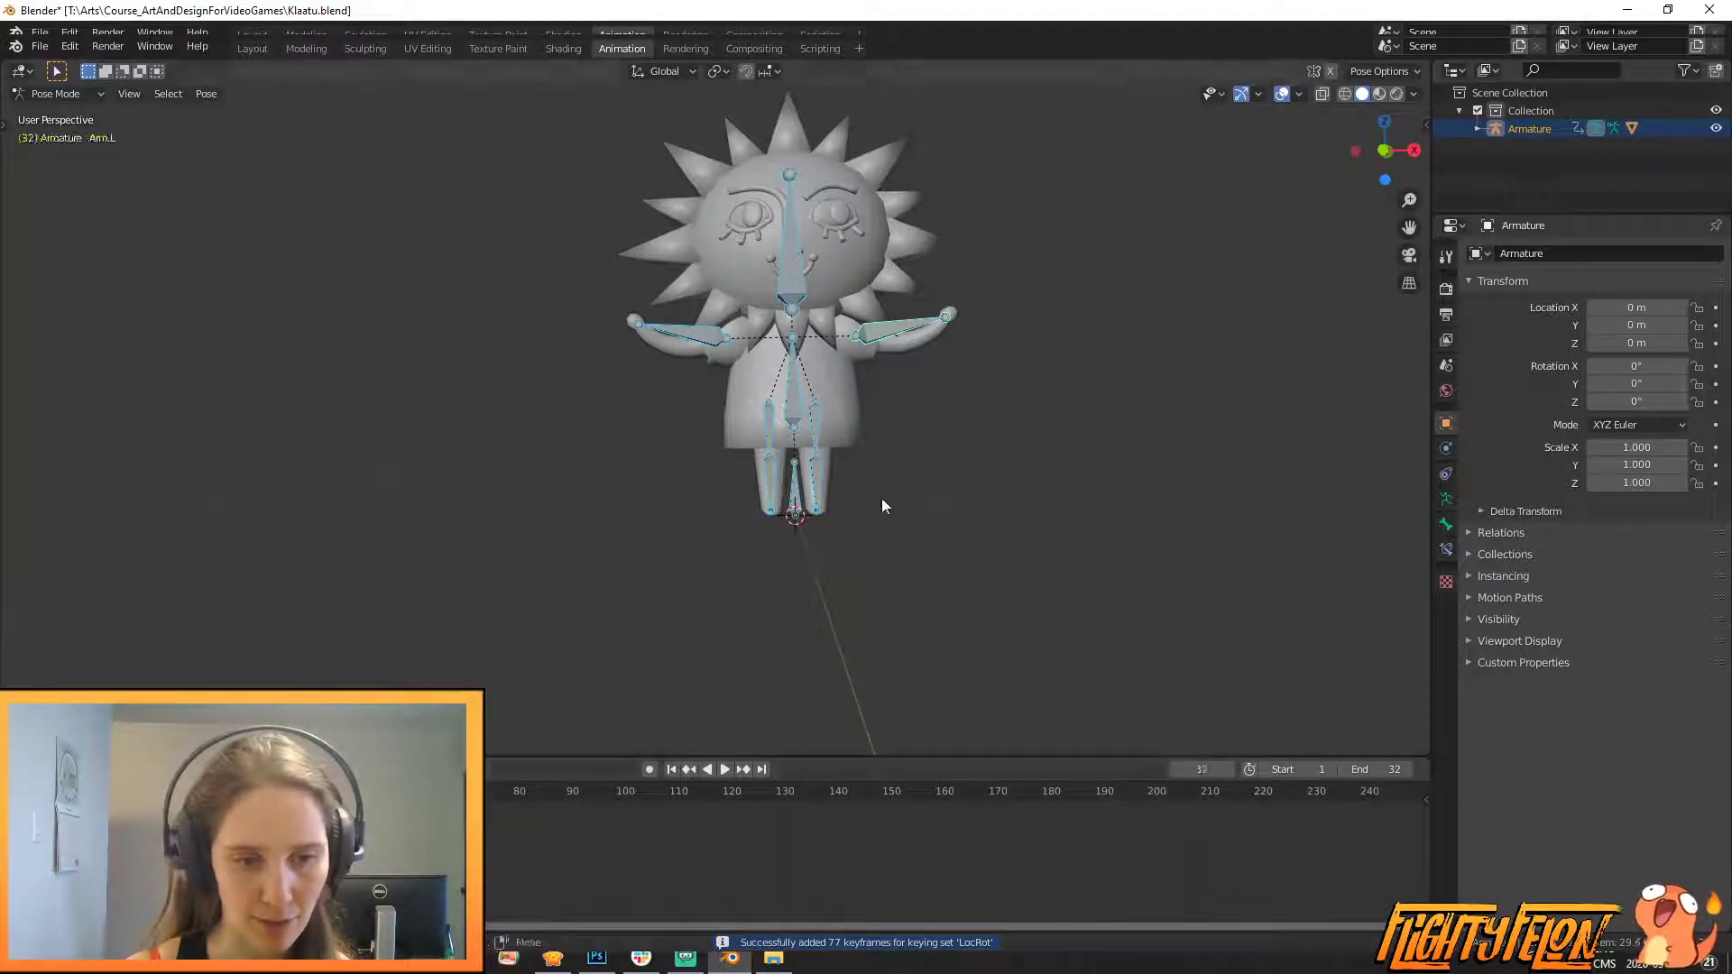
key("i")
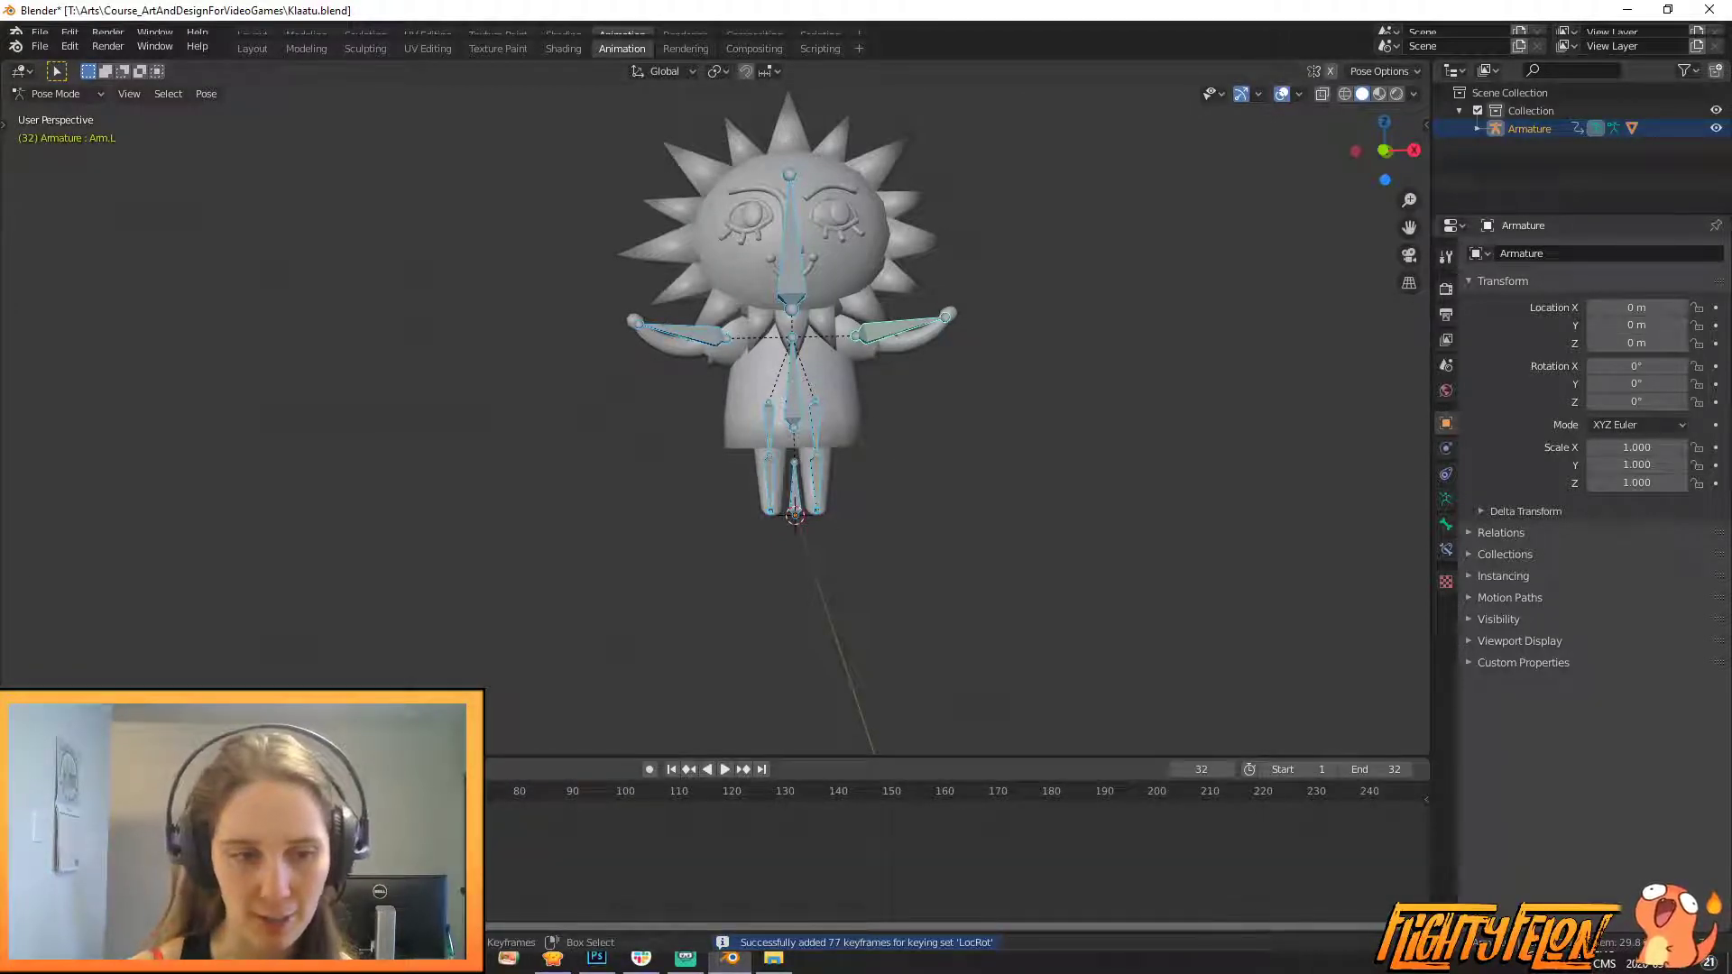
- At frame 17, rotate the Arm.L bone down toward the body and insert a LocRot keyframe for it
key("space")
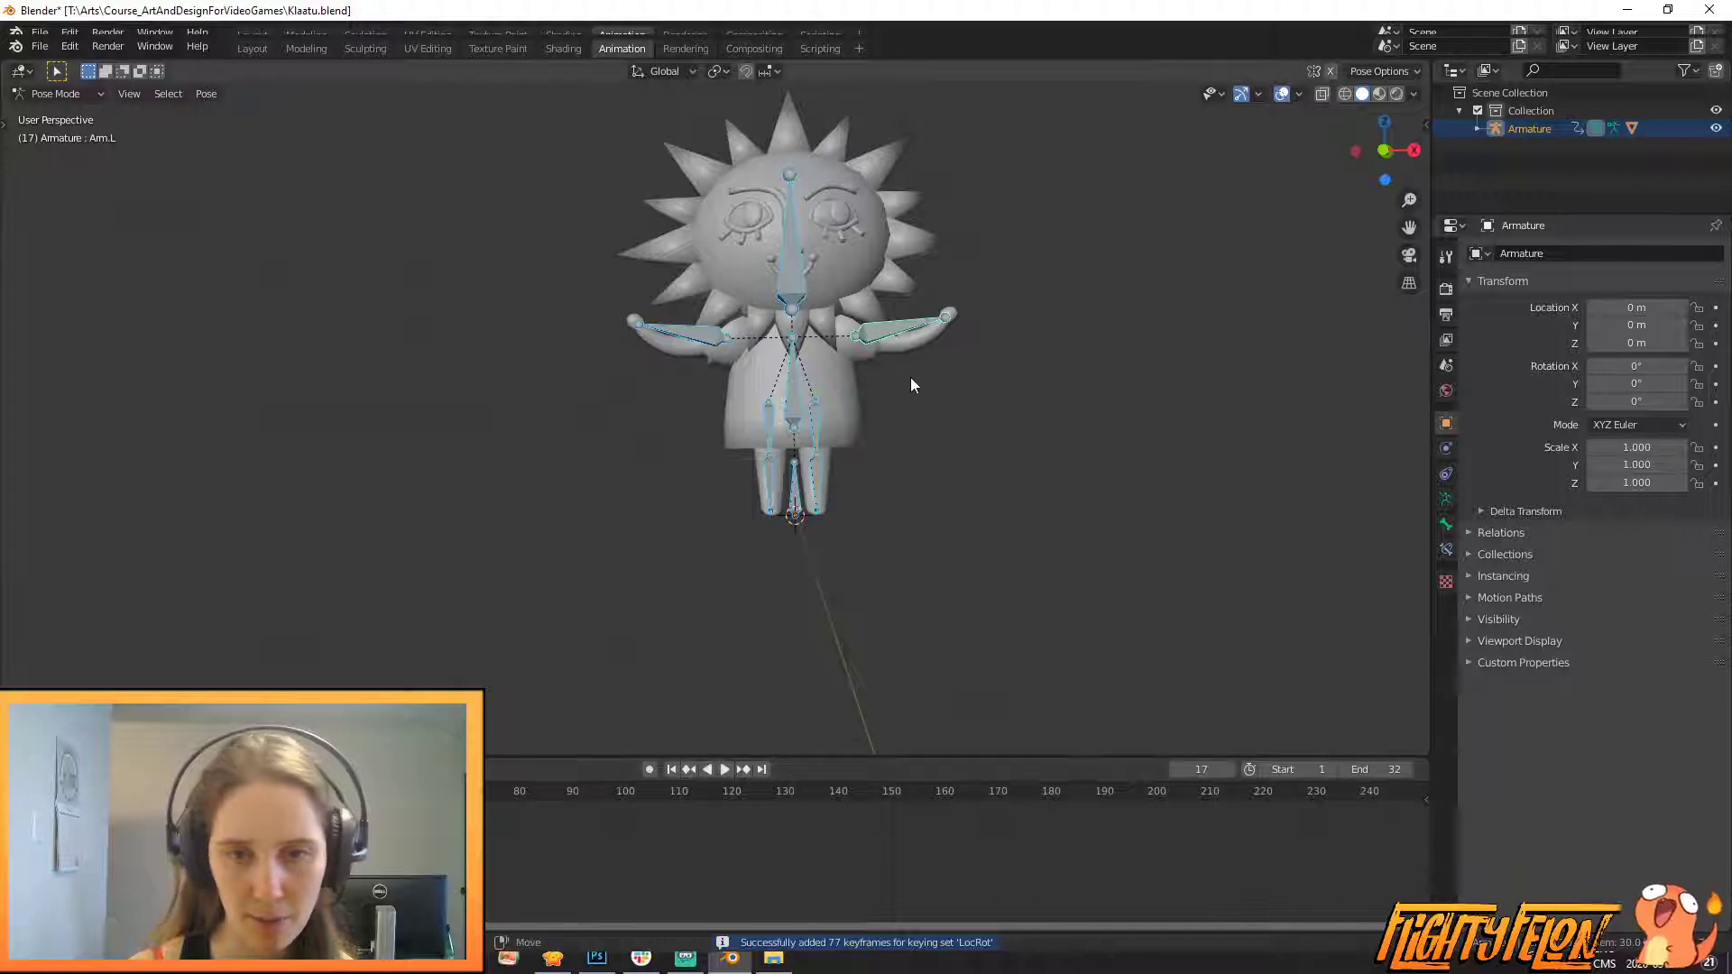
left_click(846, 327)
key("r")
left_click(918, 555)
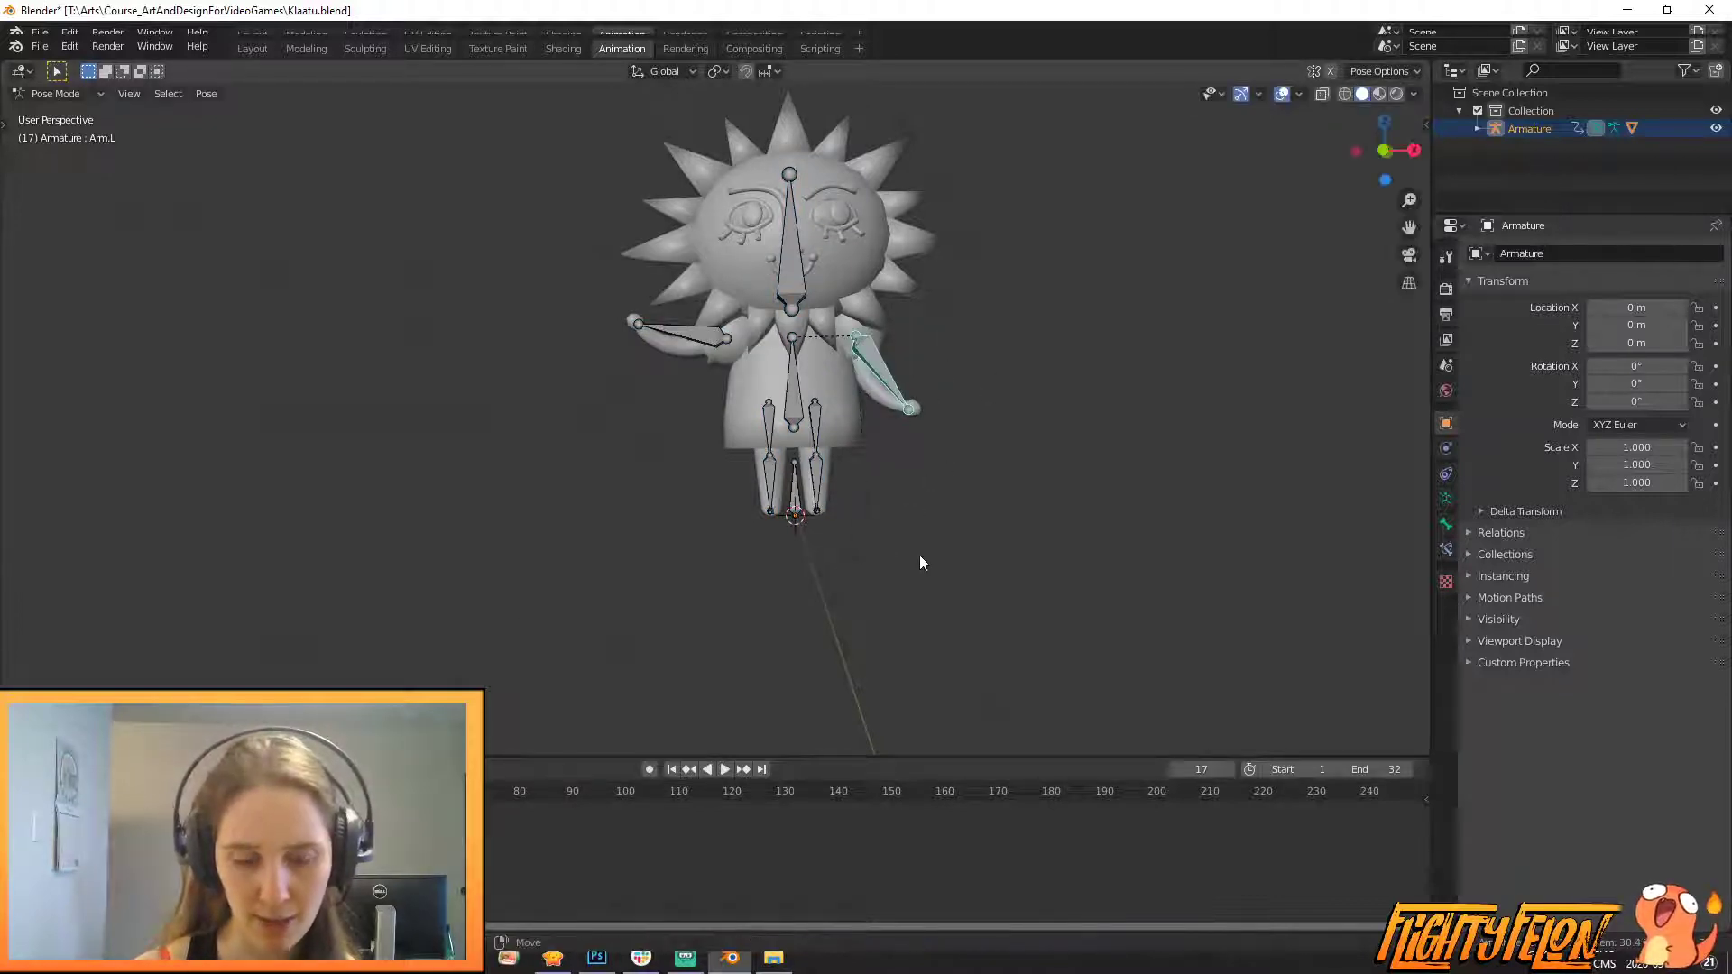
key("i")
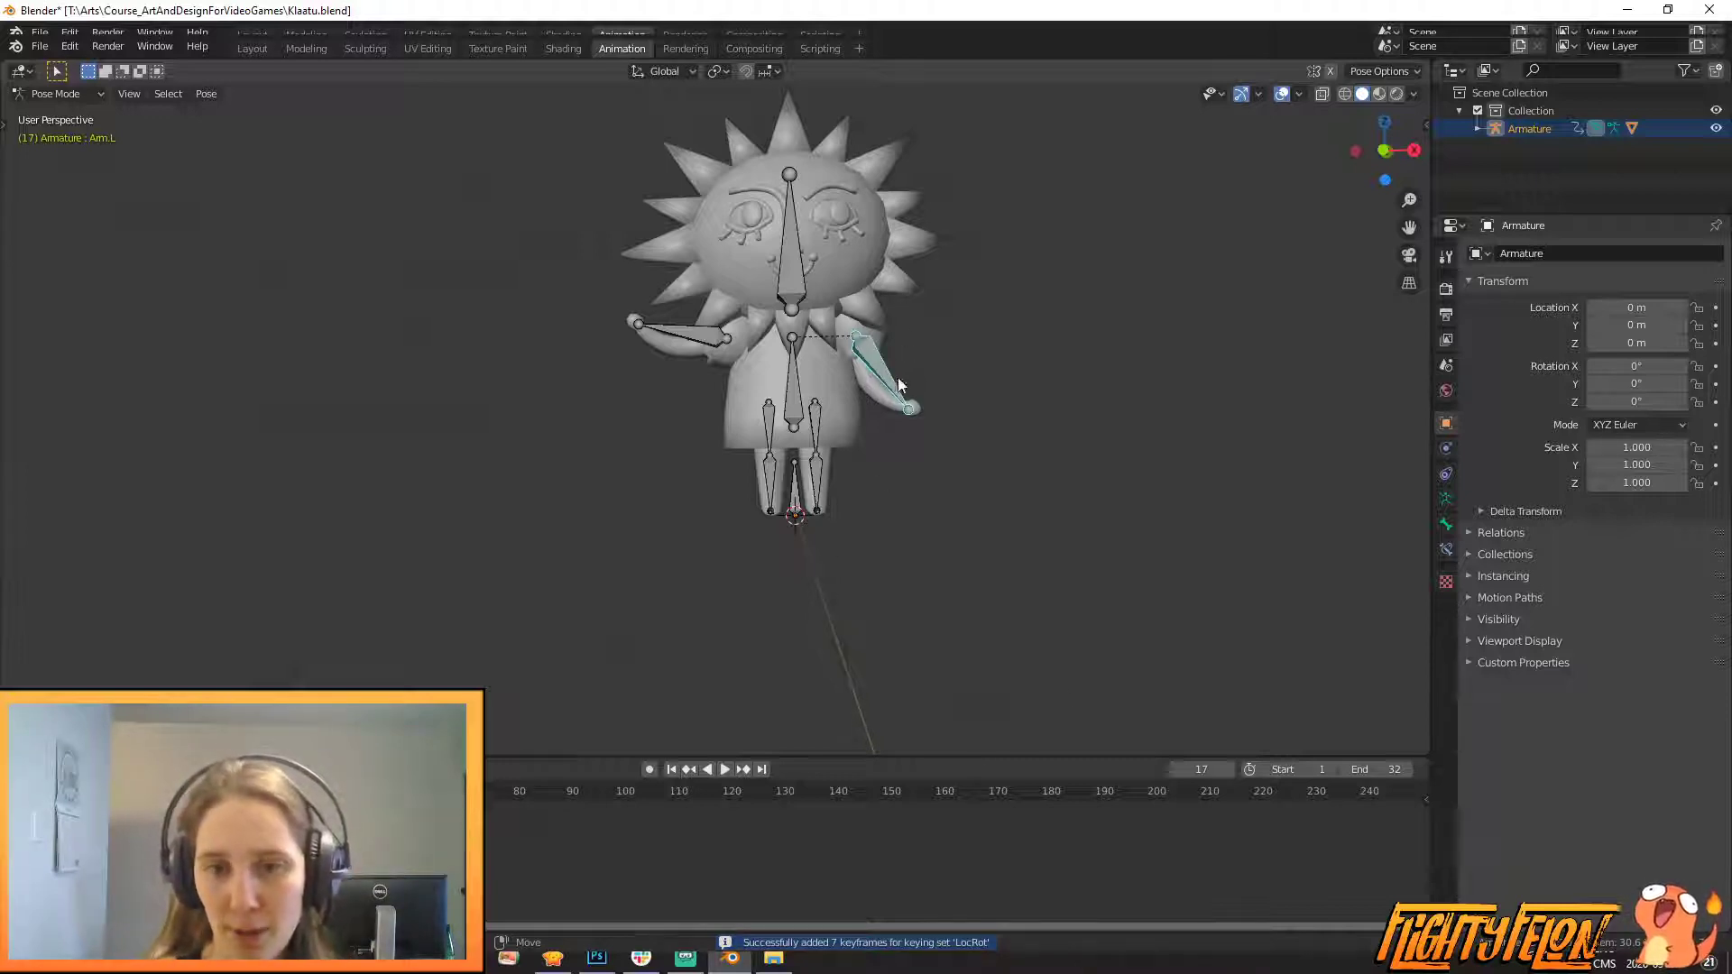
- Split the 3D viewport horizontally, leaving a shorter second area directly above the timeline
right_click(1431, 604)
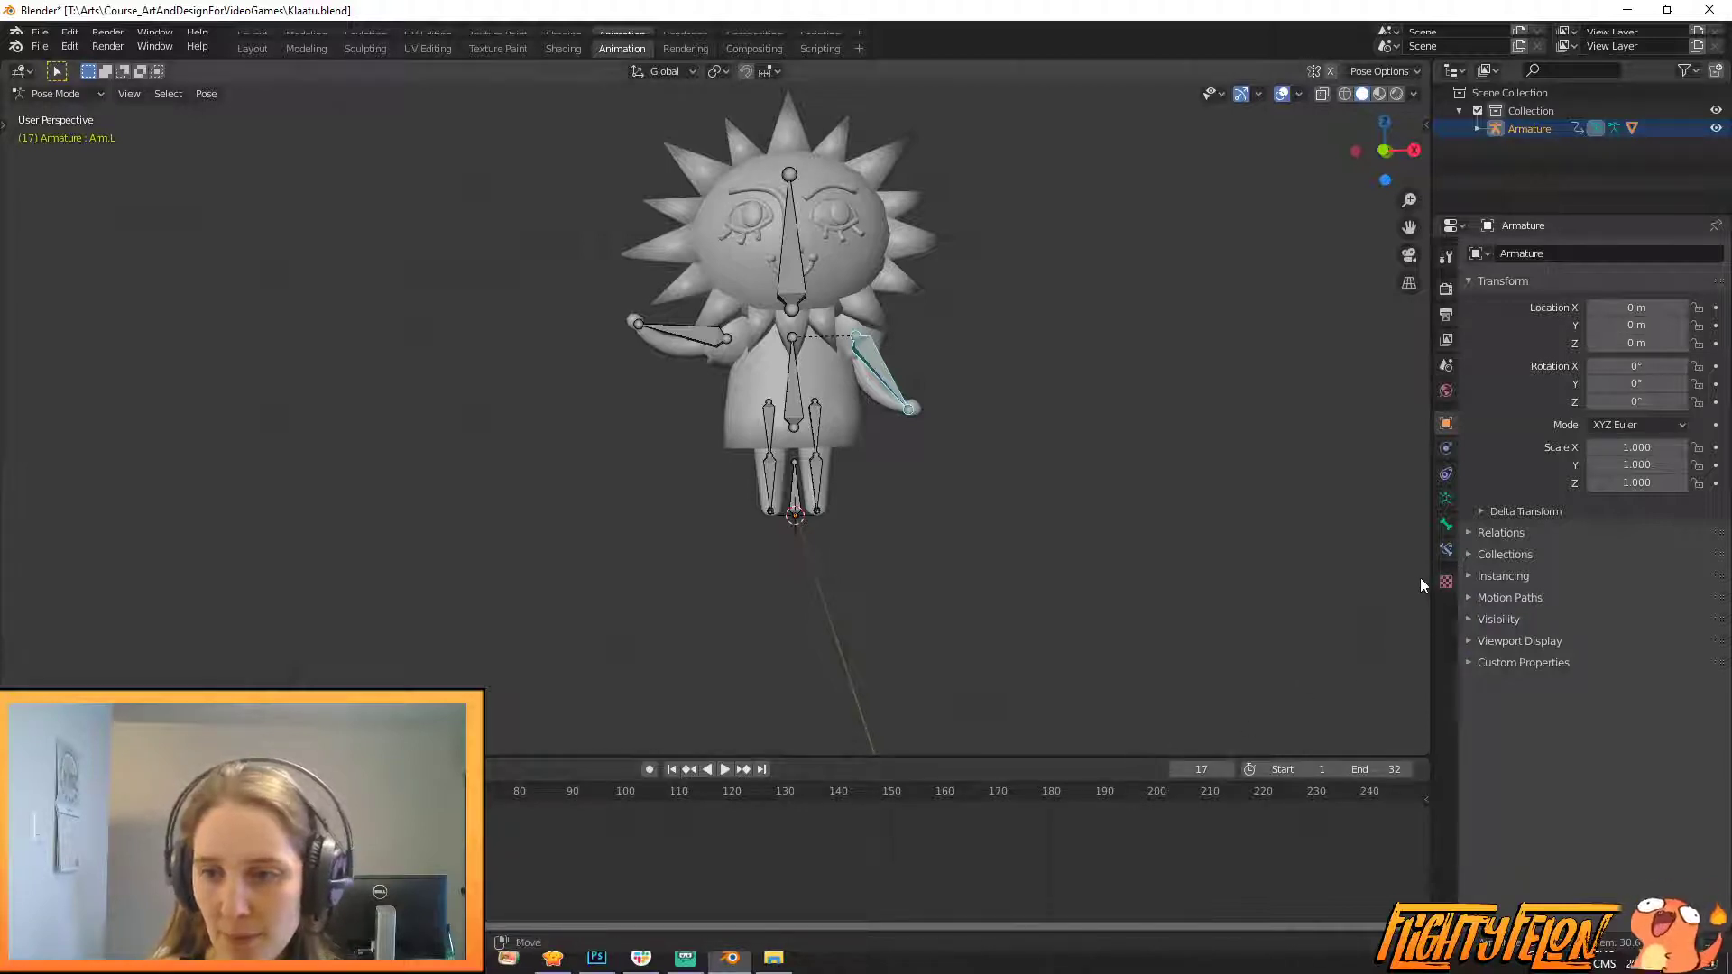
right_click(1431, 570)
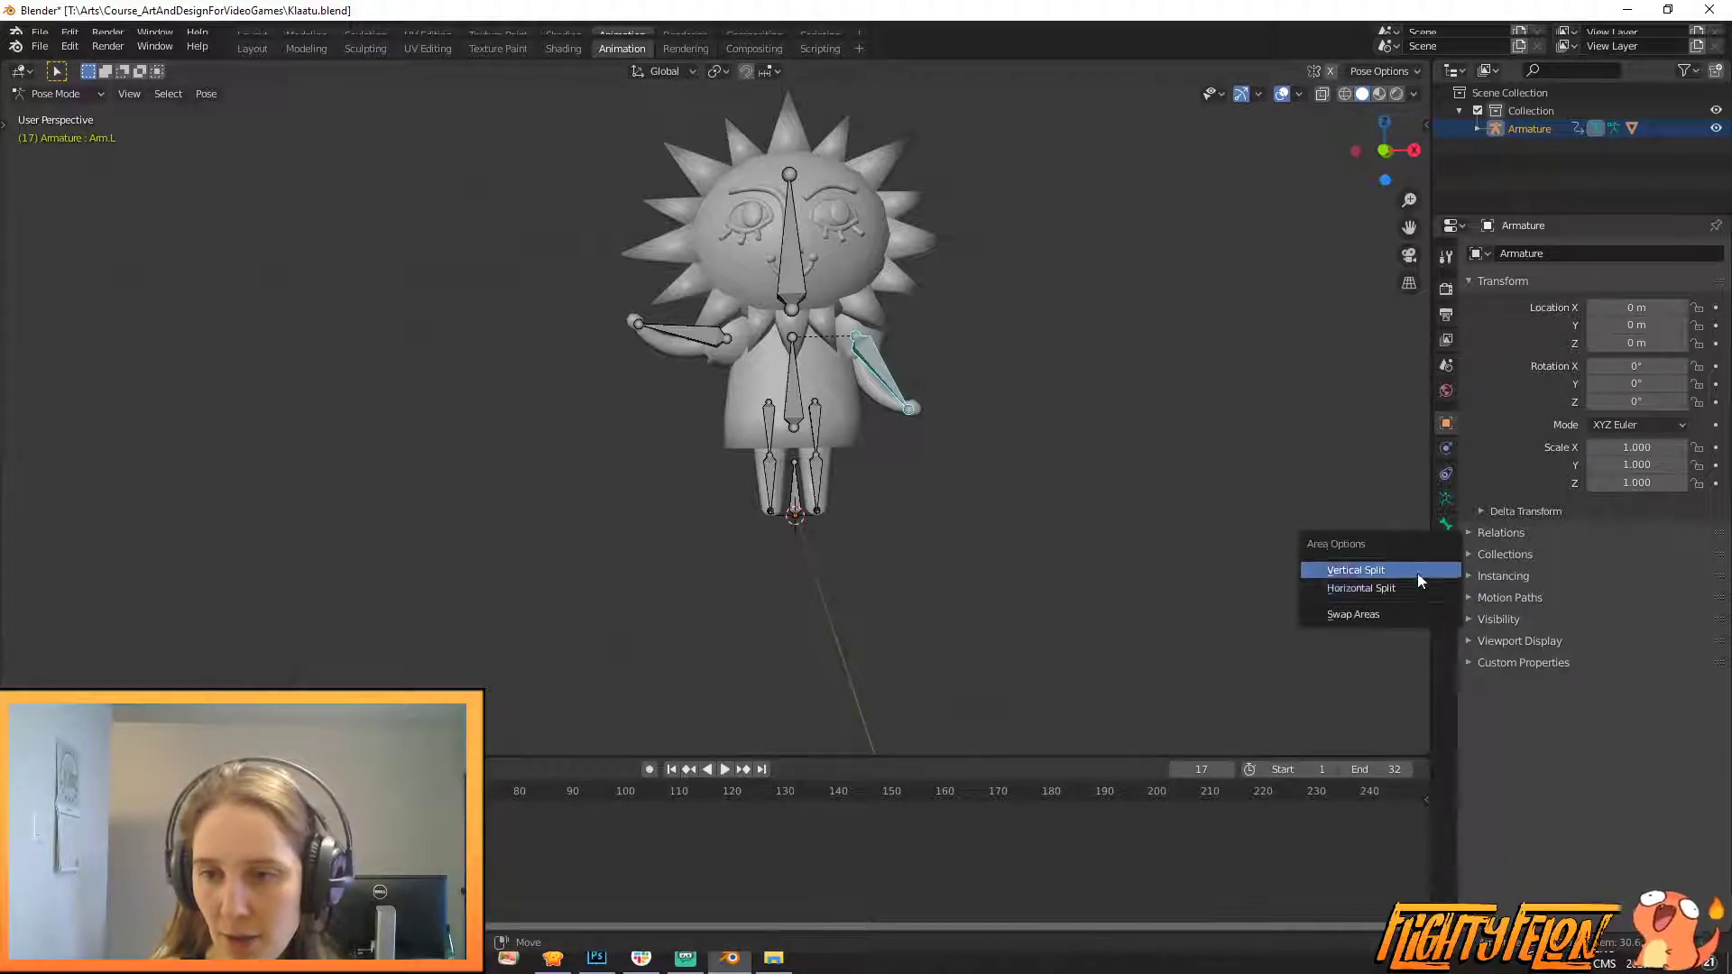
left_click(1416, 572)
right_click(1429, 551)
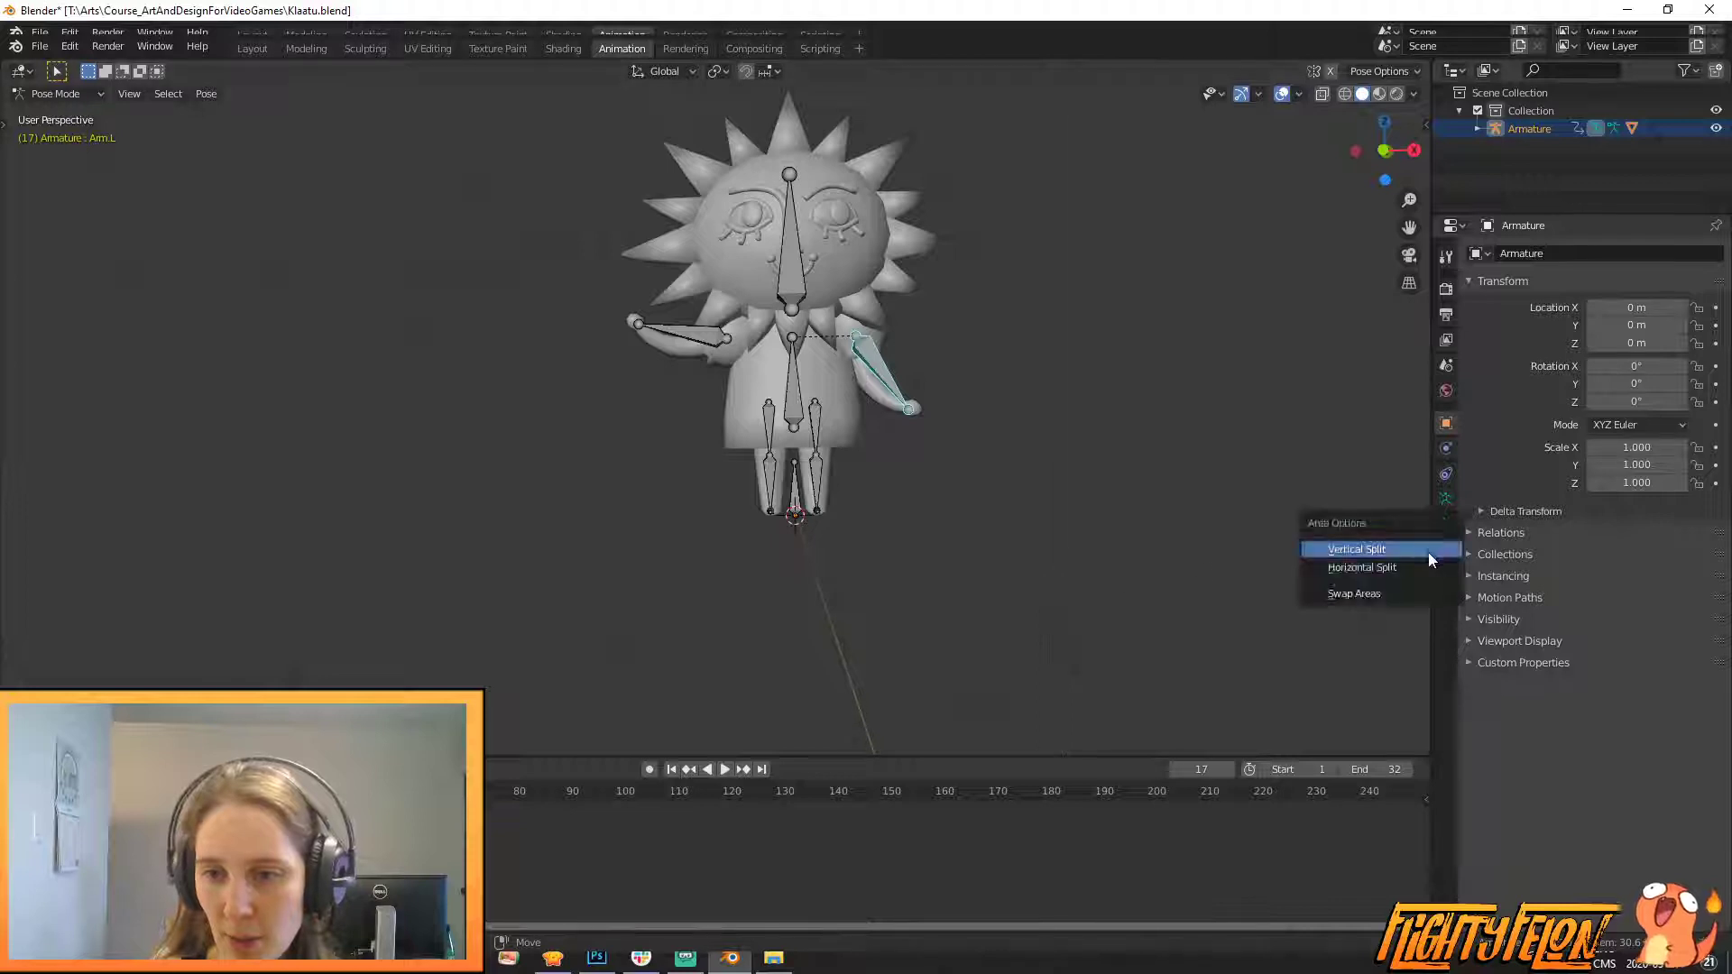
left_click(1416, 568)
left_click(1019, 592)
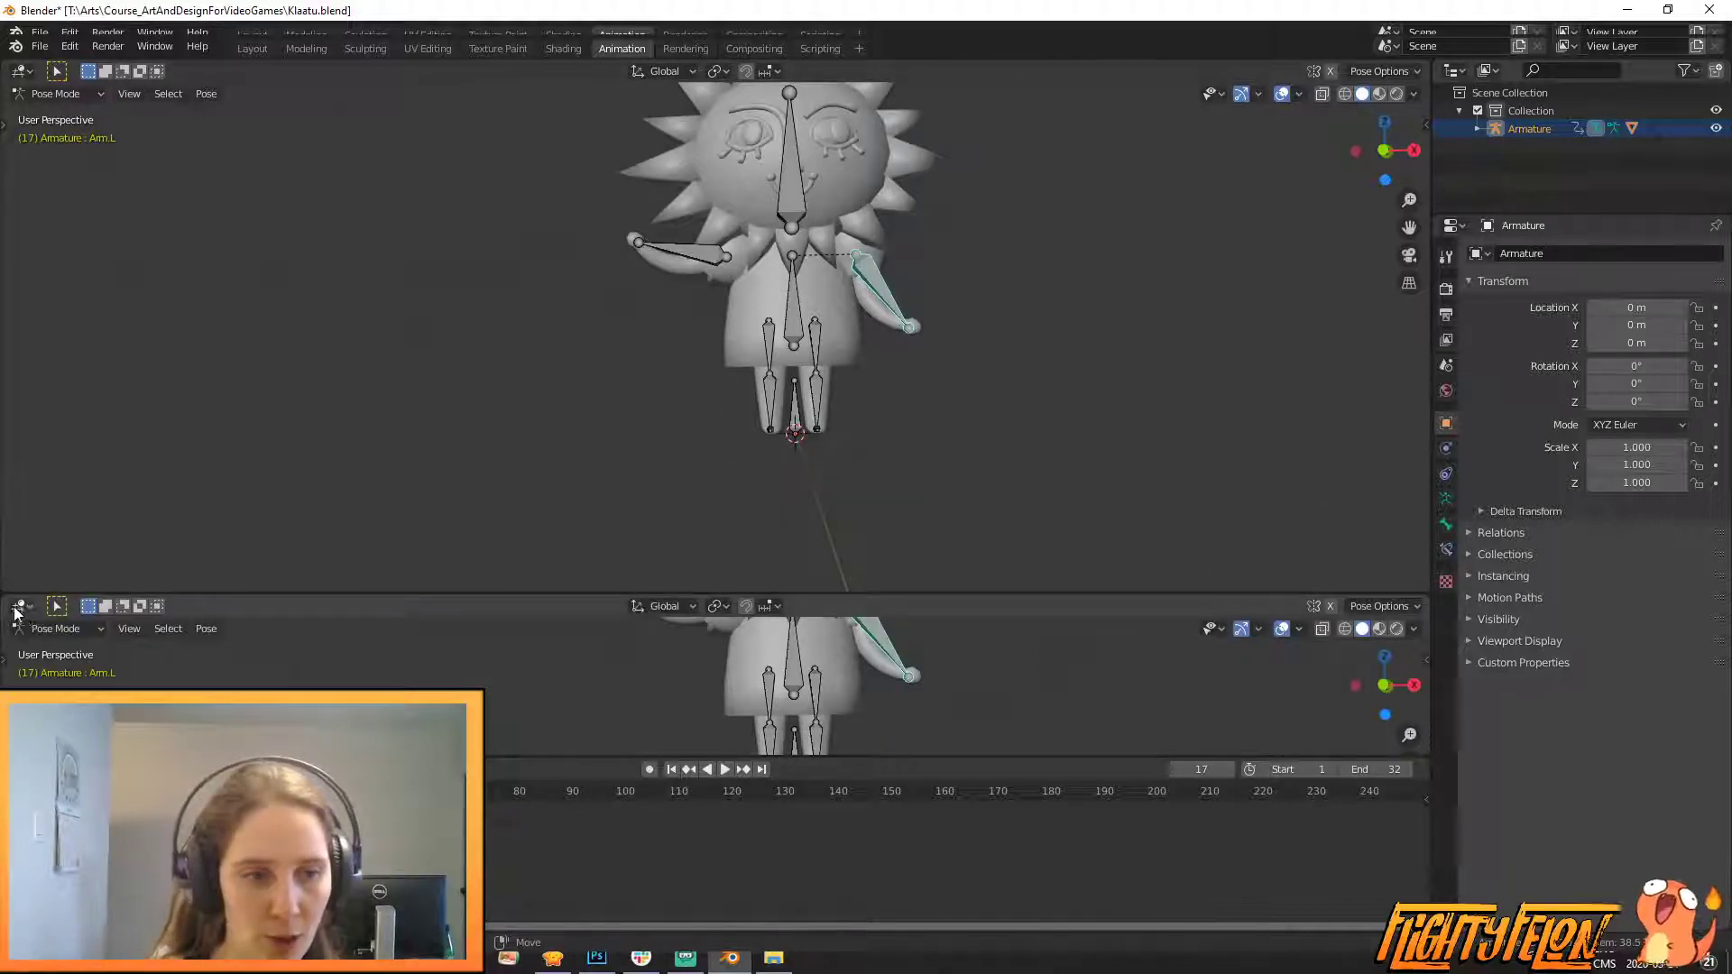
- Set the area above the timeline to the Dope Sheet, resize it to view the bone channels, and deselect all keyframes
left_click(27, 608)
left_click(265, 672)
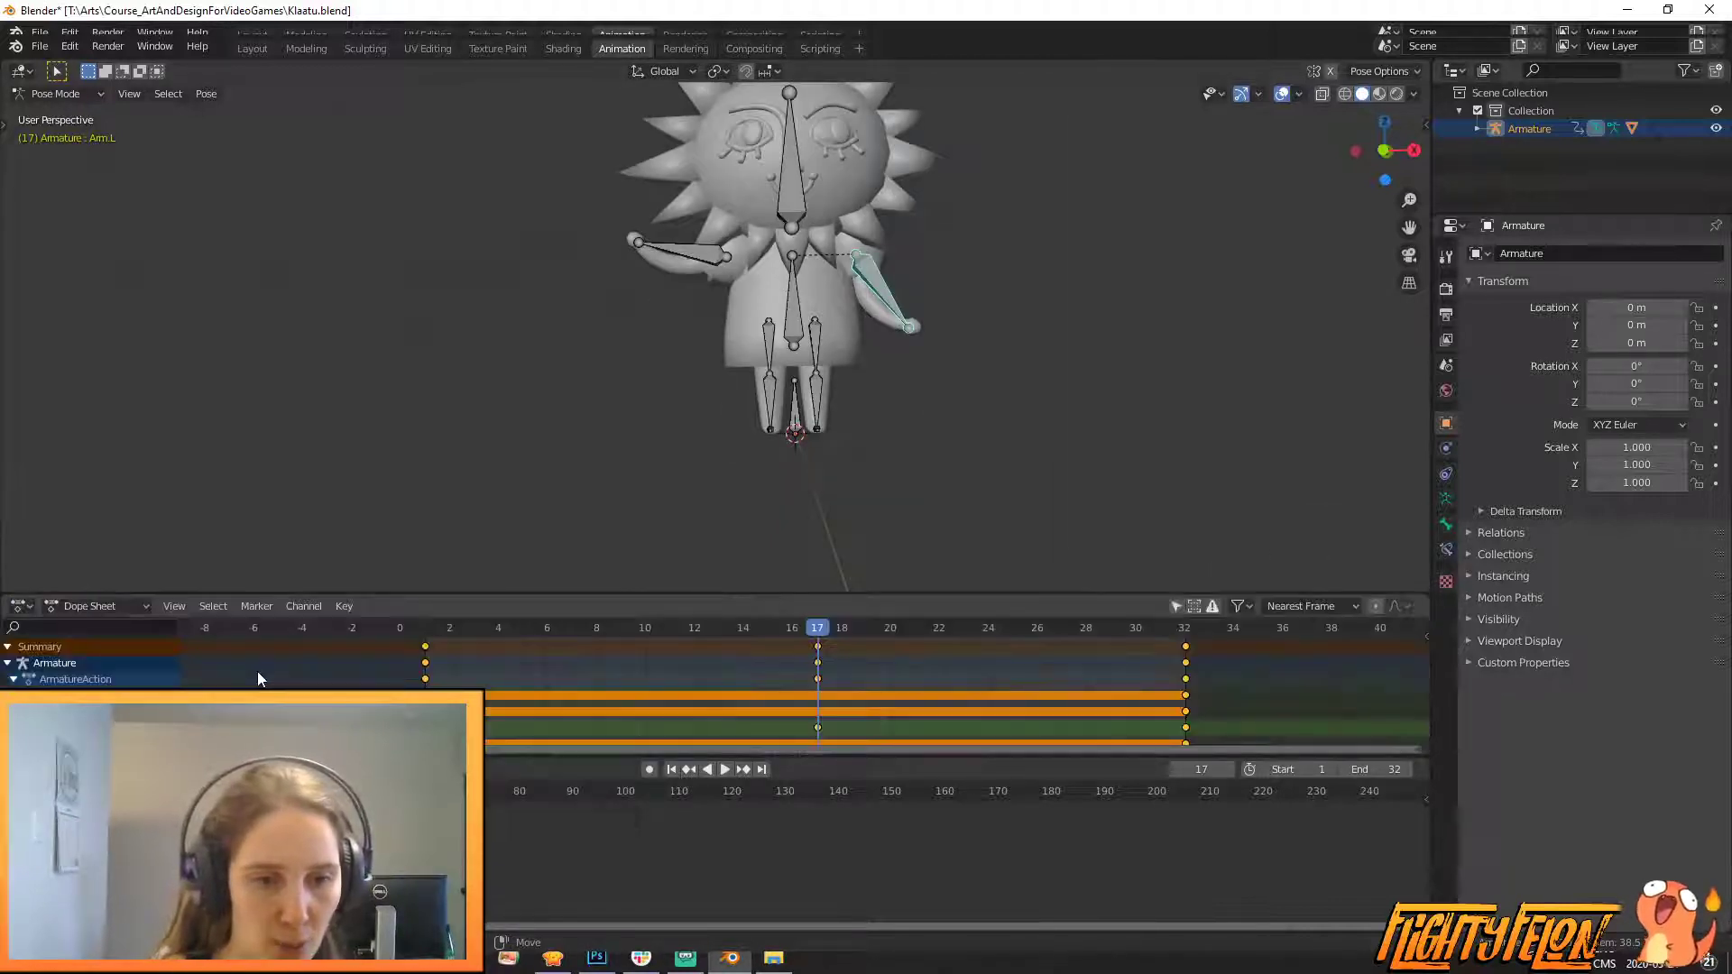
scroll(496, 649, "down", 1)
left_click_drag(501, 592, 538, 340)
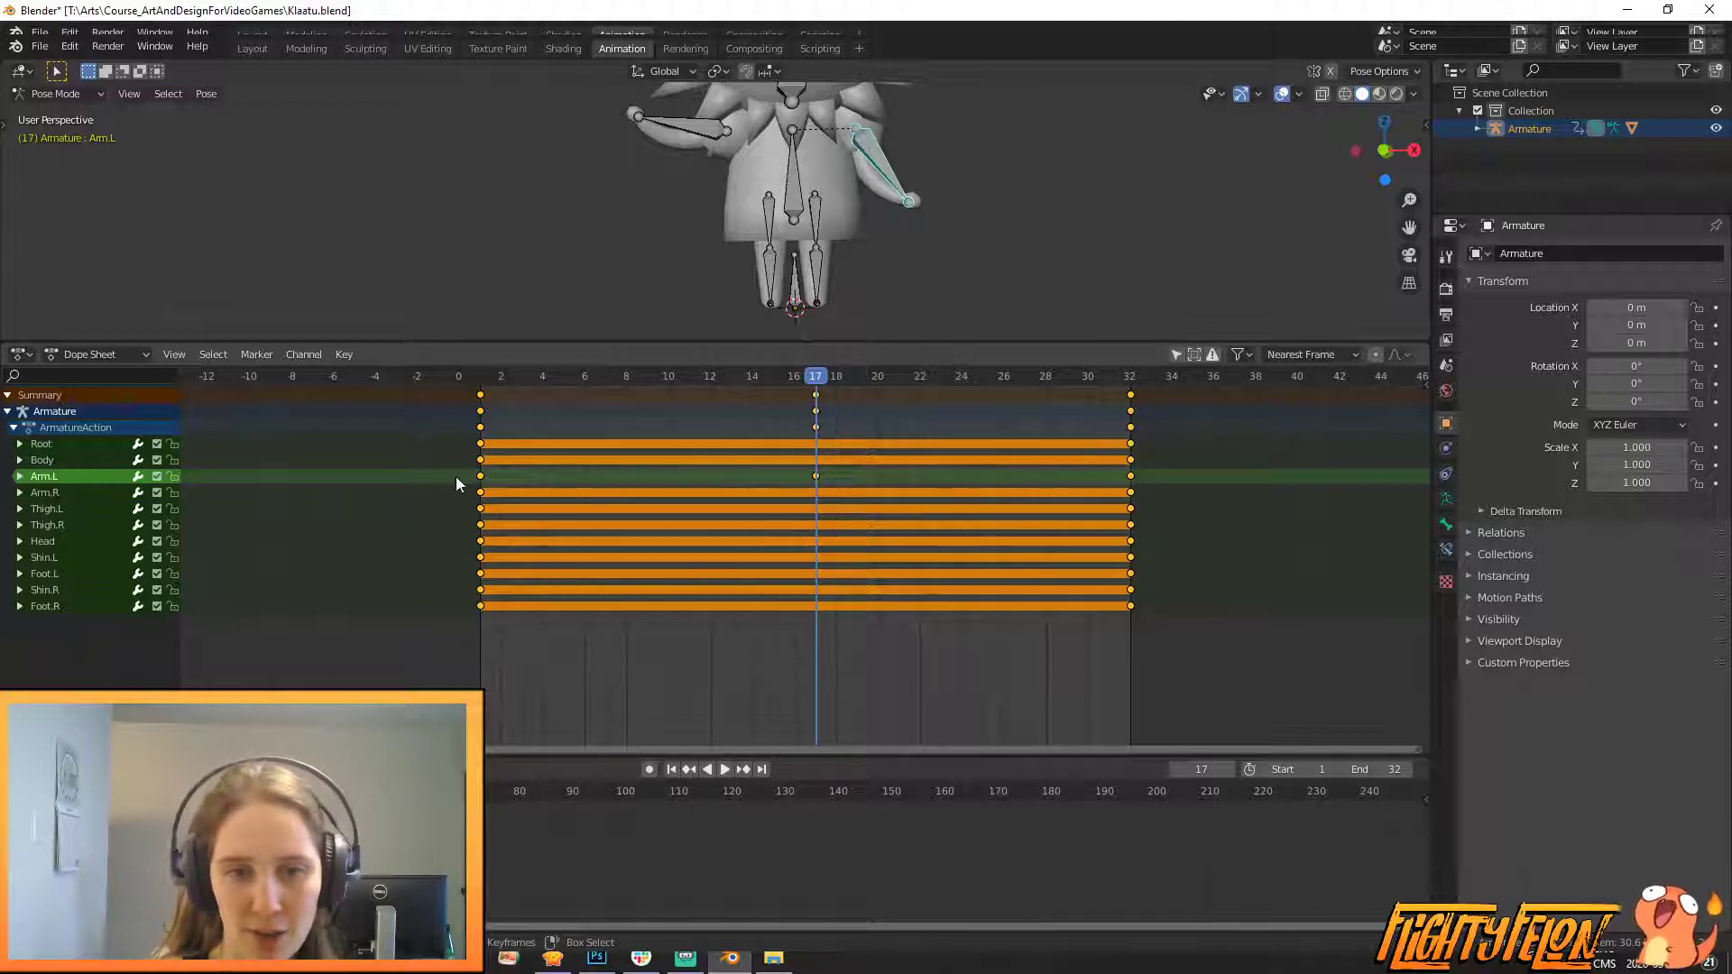
left_click(712, 699)
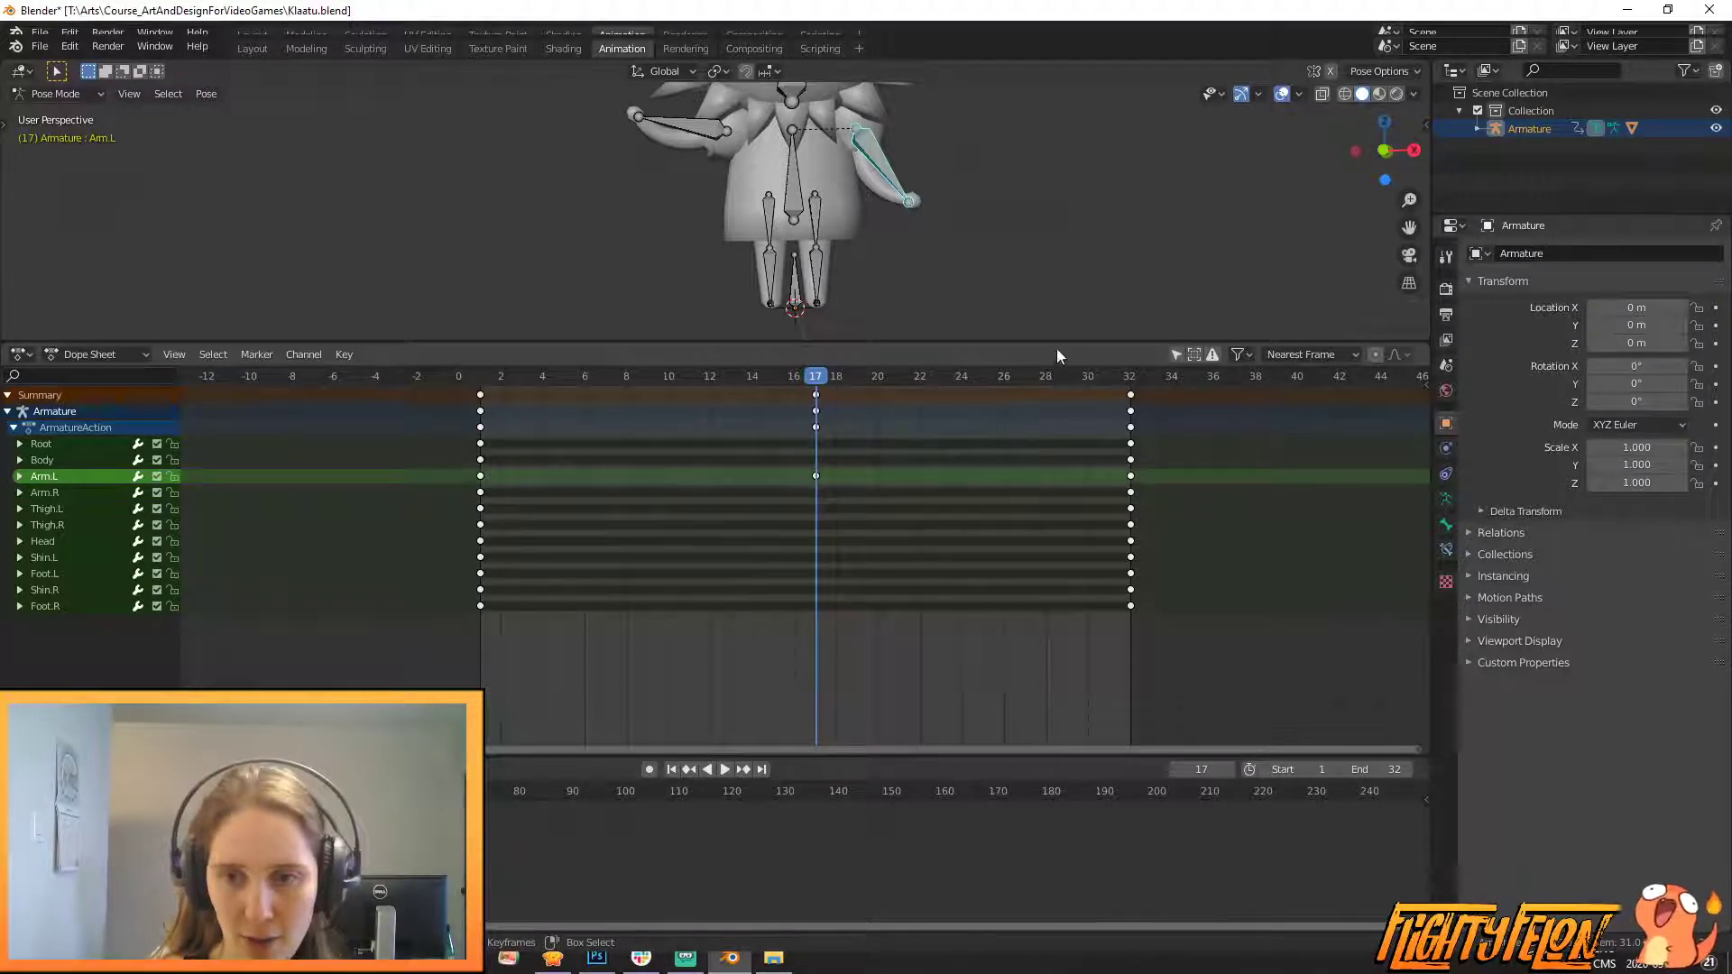
left_click_drag(1062, 344, 1061, 515)
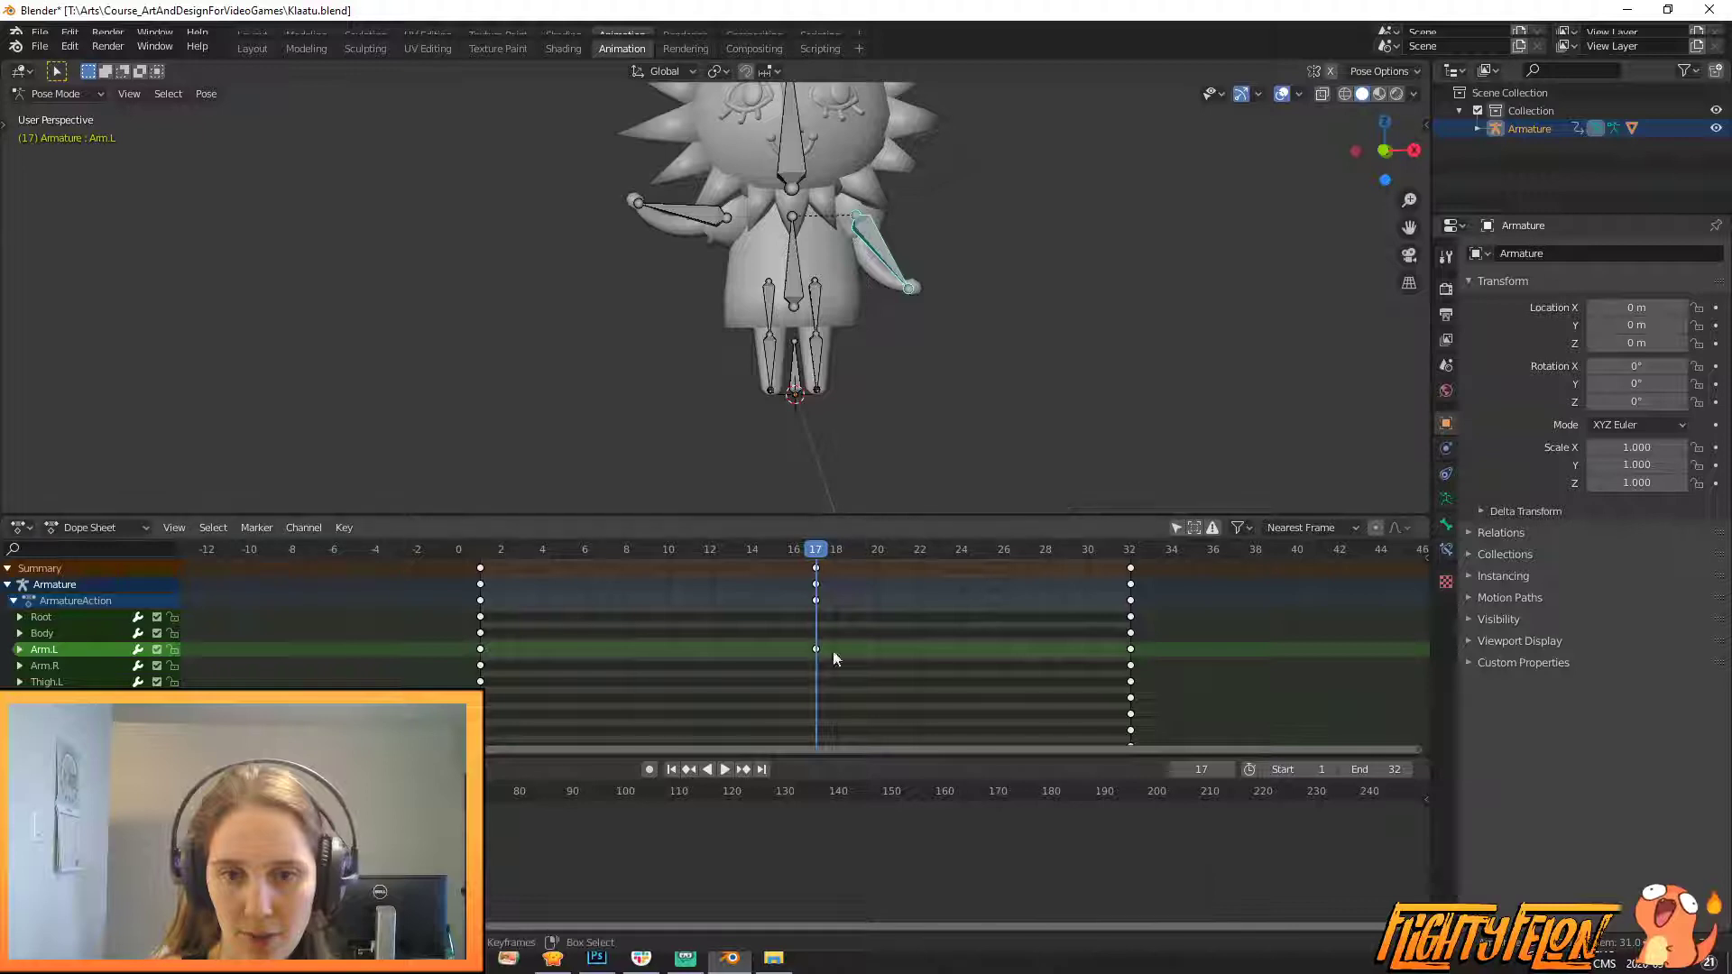
- Play the animation to check the left arm's movement, and scrub to frame 17
left_click(725, 770)
scroll(868, 432, "down", 2)
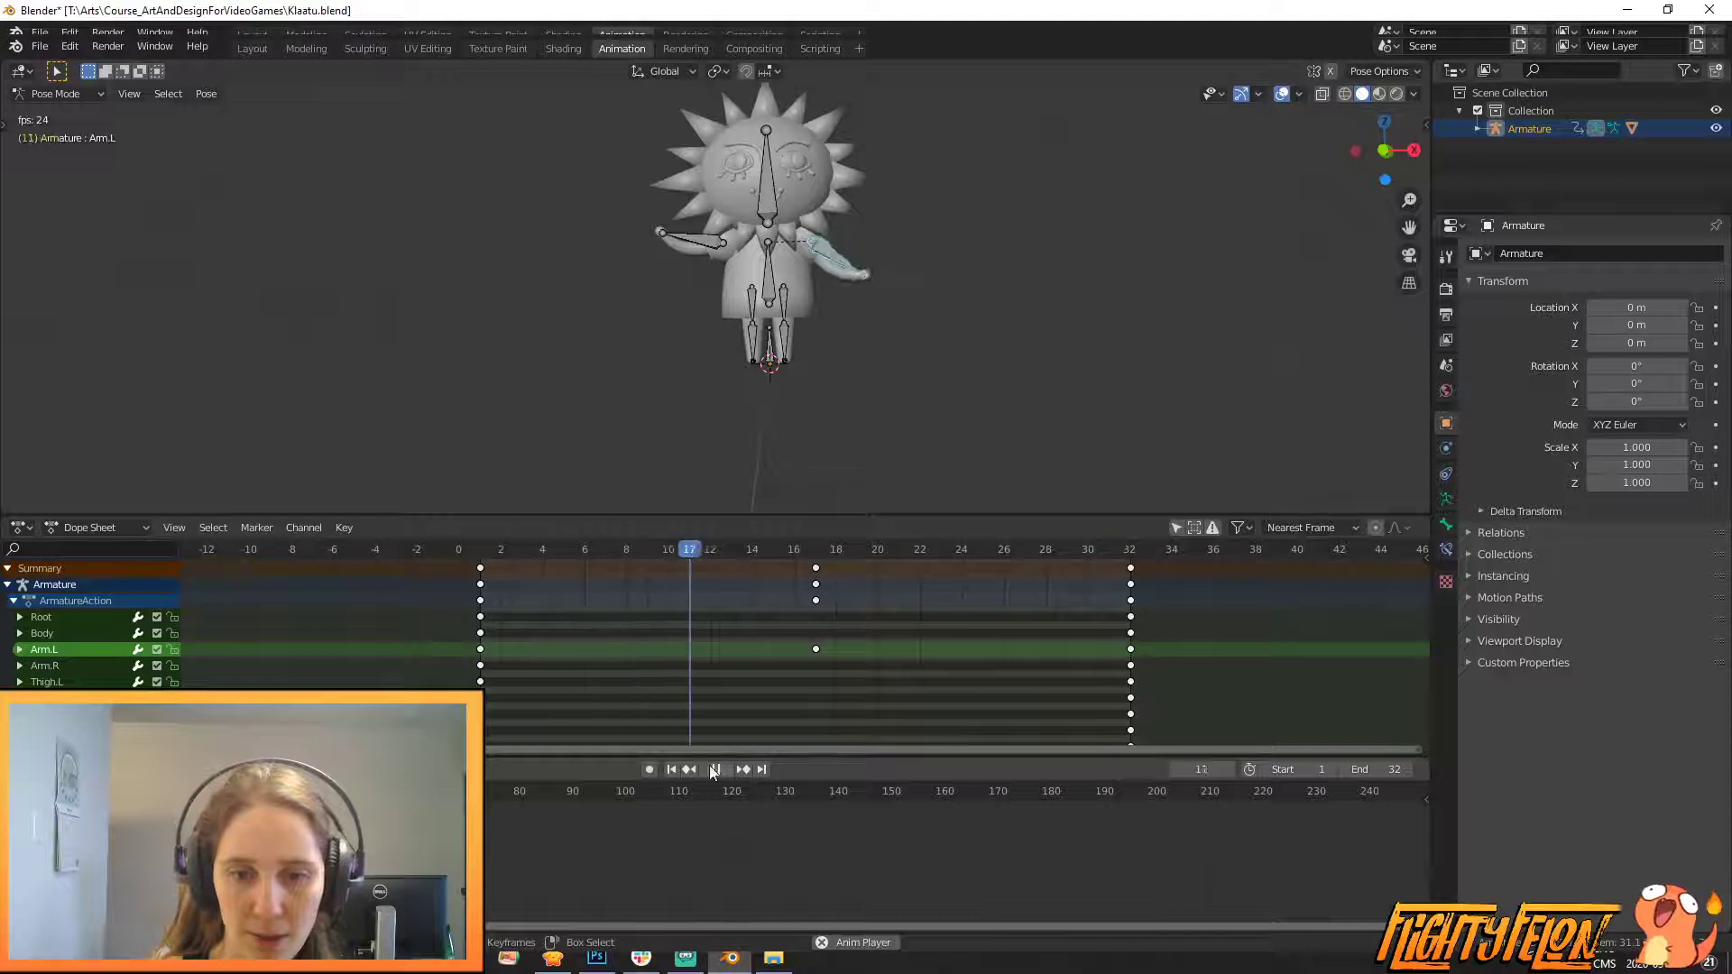
left_click_drag(577, 550, 821, 552)
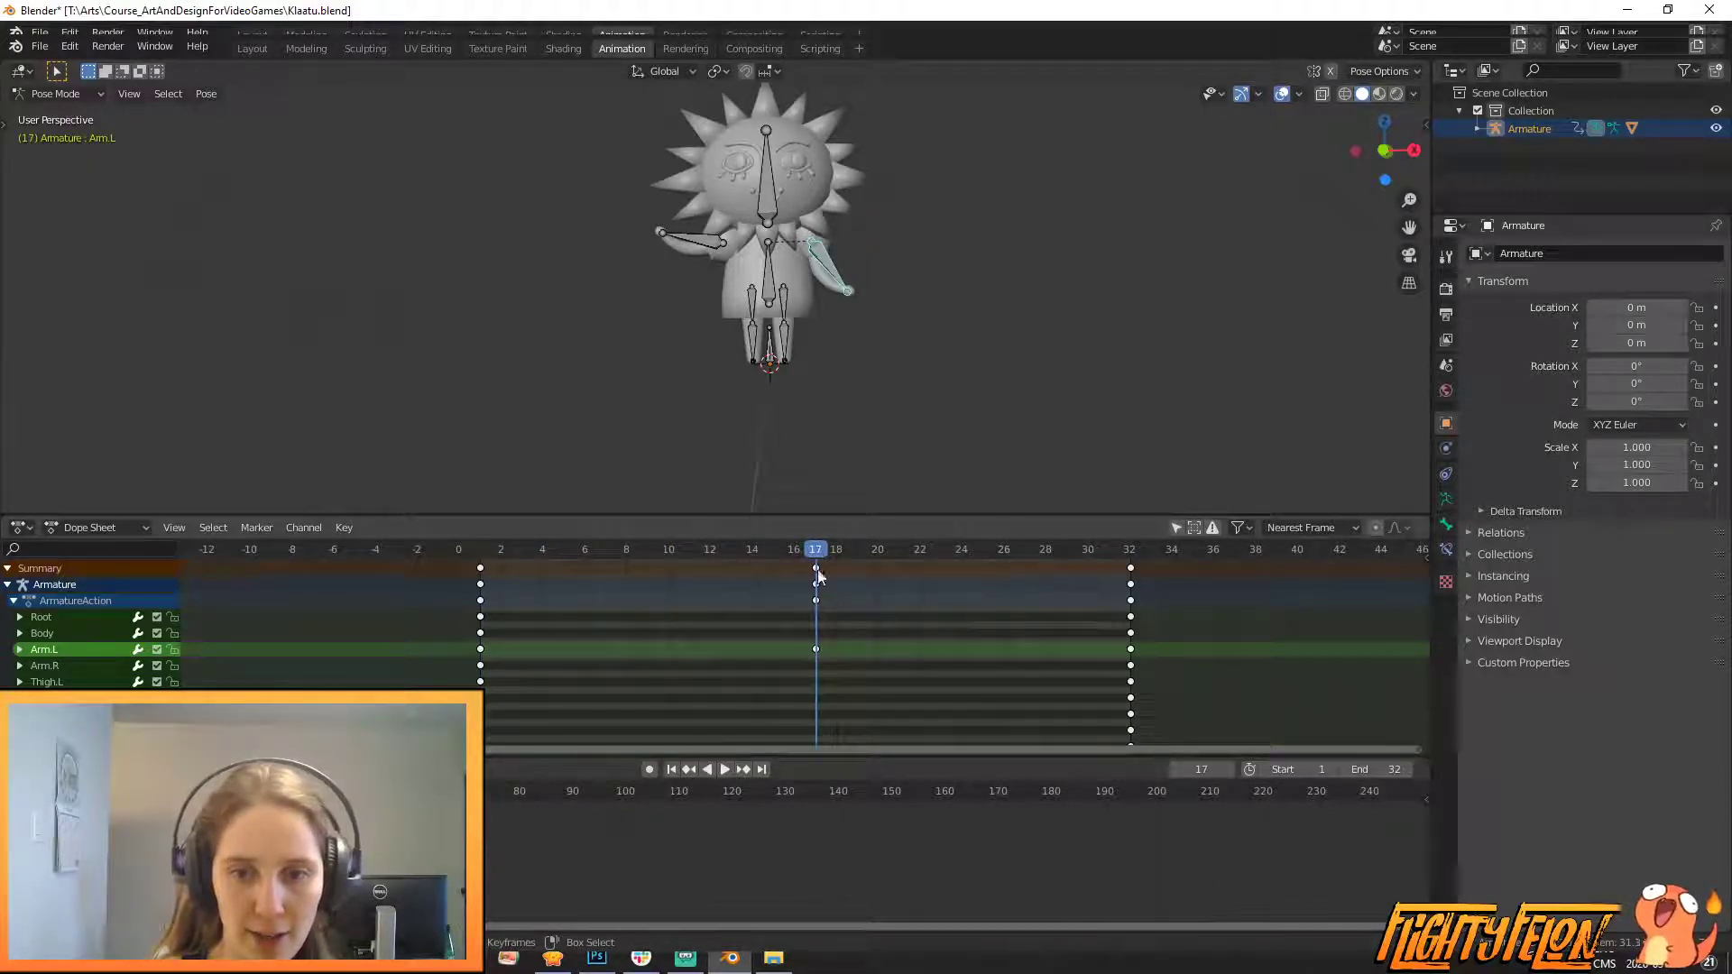
- Shift the Arm.L keyframe from frame 17 to frame 25 and play back the changed timing
left_click_drag(818, 648, 837, 652)
right_click_drag(816, 650, 981, 649)
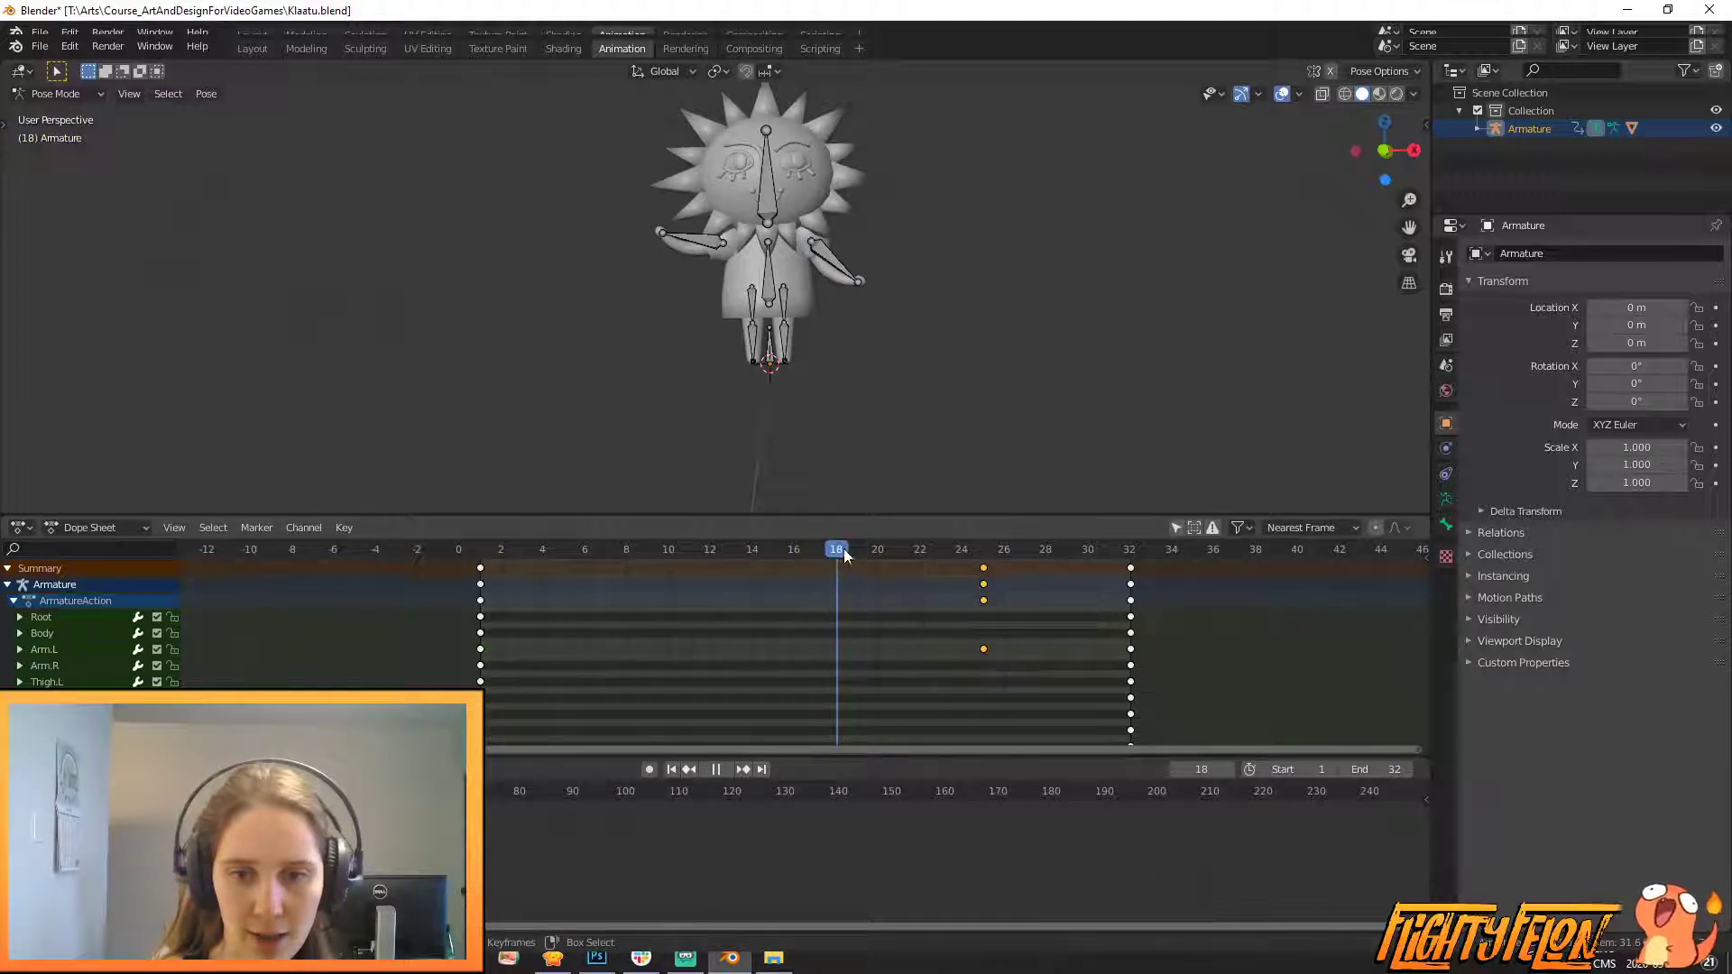
left_click_drag(844, 554, 987, 557)
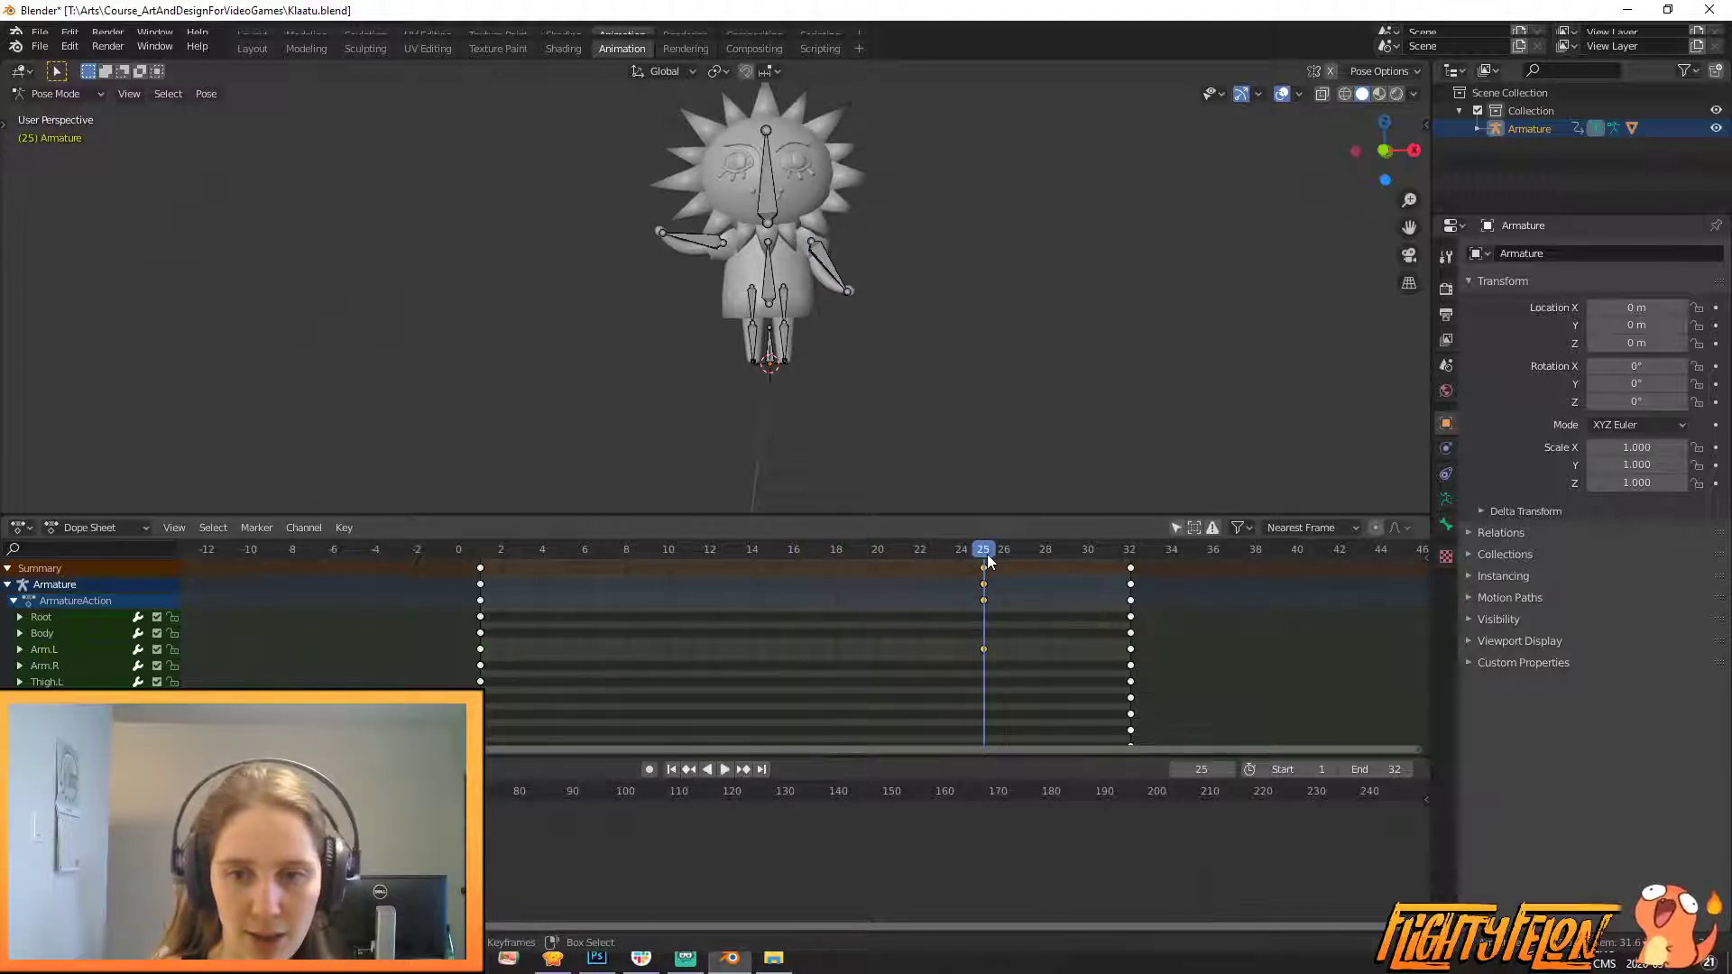
left_click(724, 770)
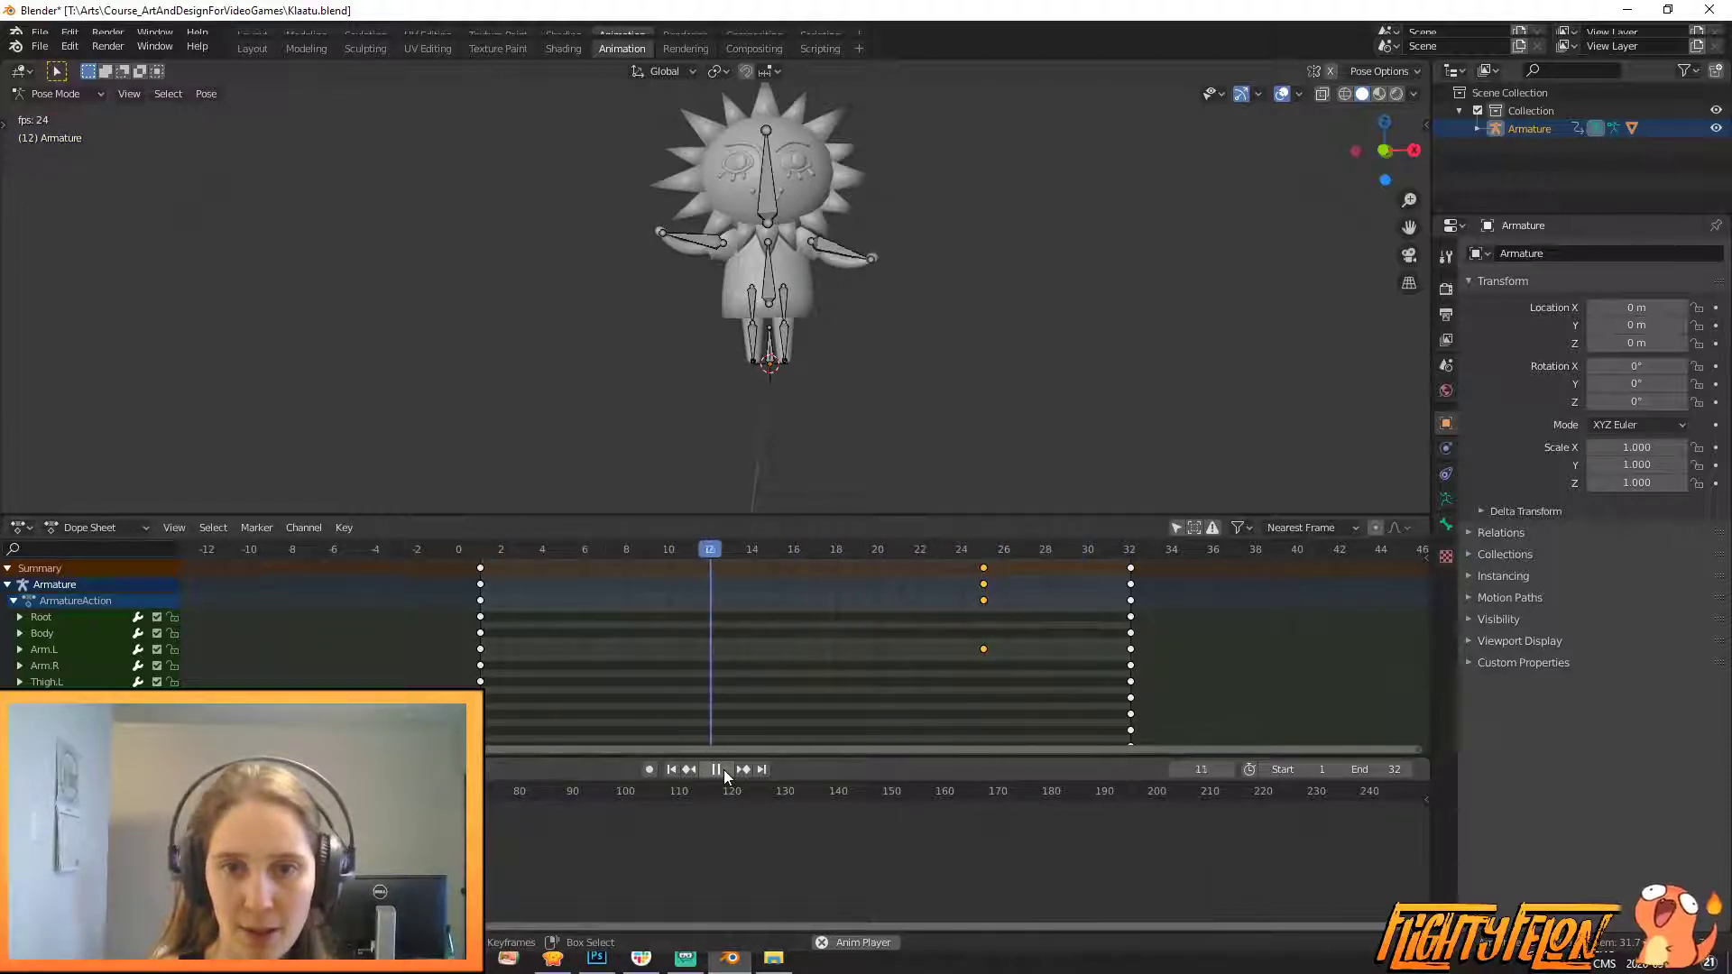
left_click(724, 769)
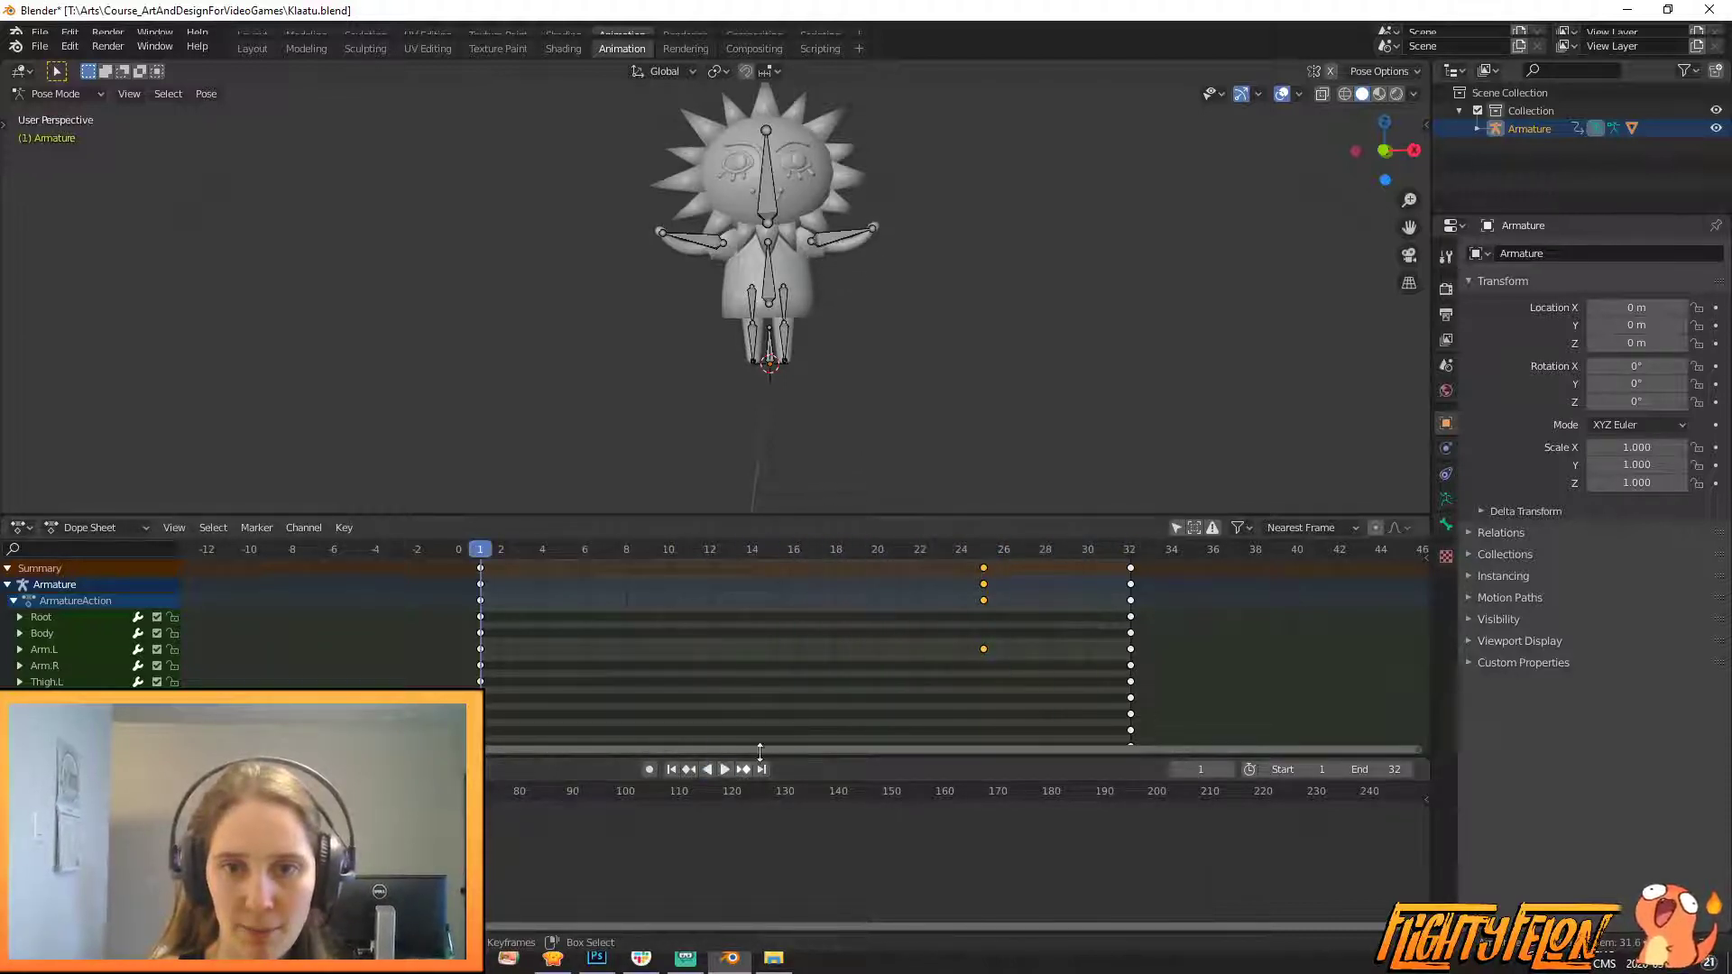
- Delete the selected Arm.L keyframe at frame 25
key("x")
left_click(978, 573)
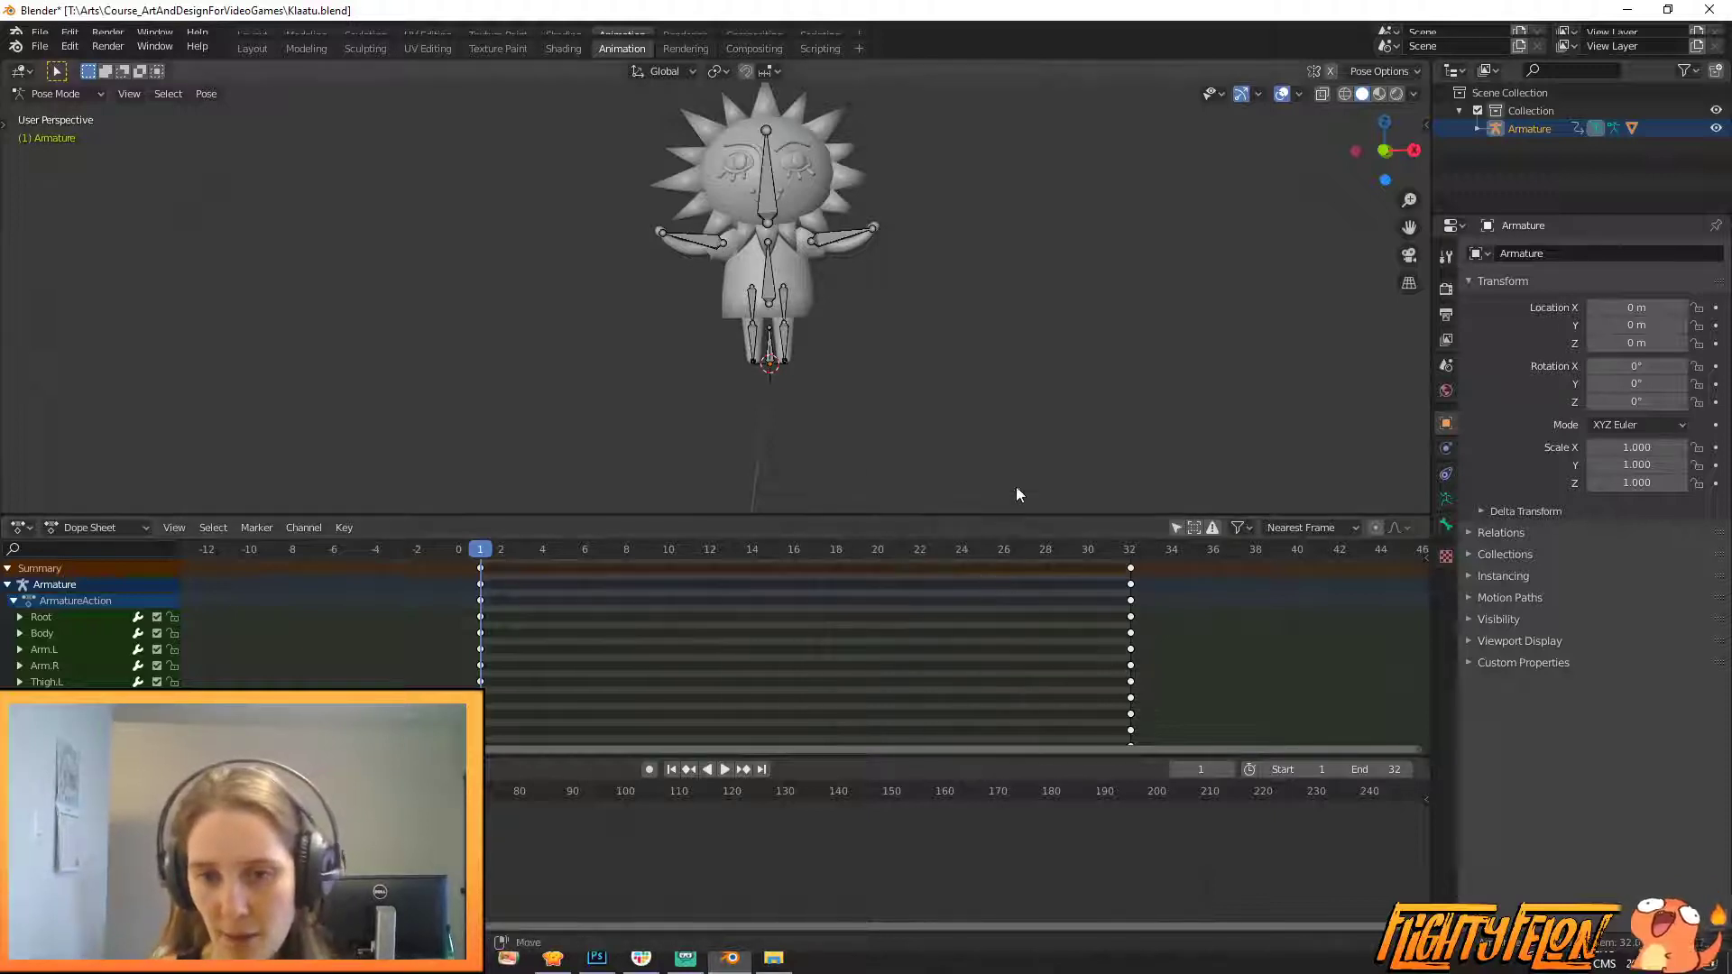
- Select the Thigh.L bone and show the character in the right orthographic view
middle_click_drag(905, 469, 675, 446)
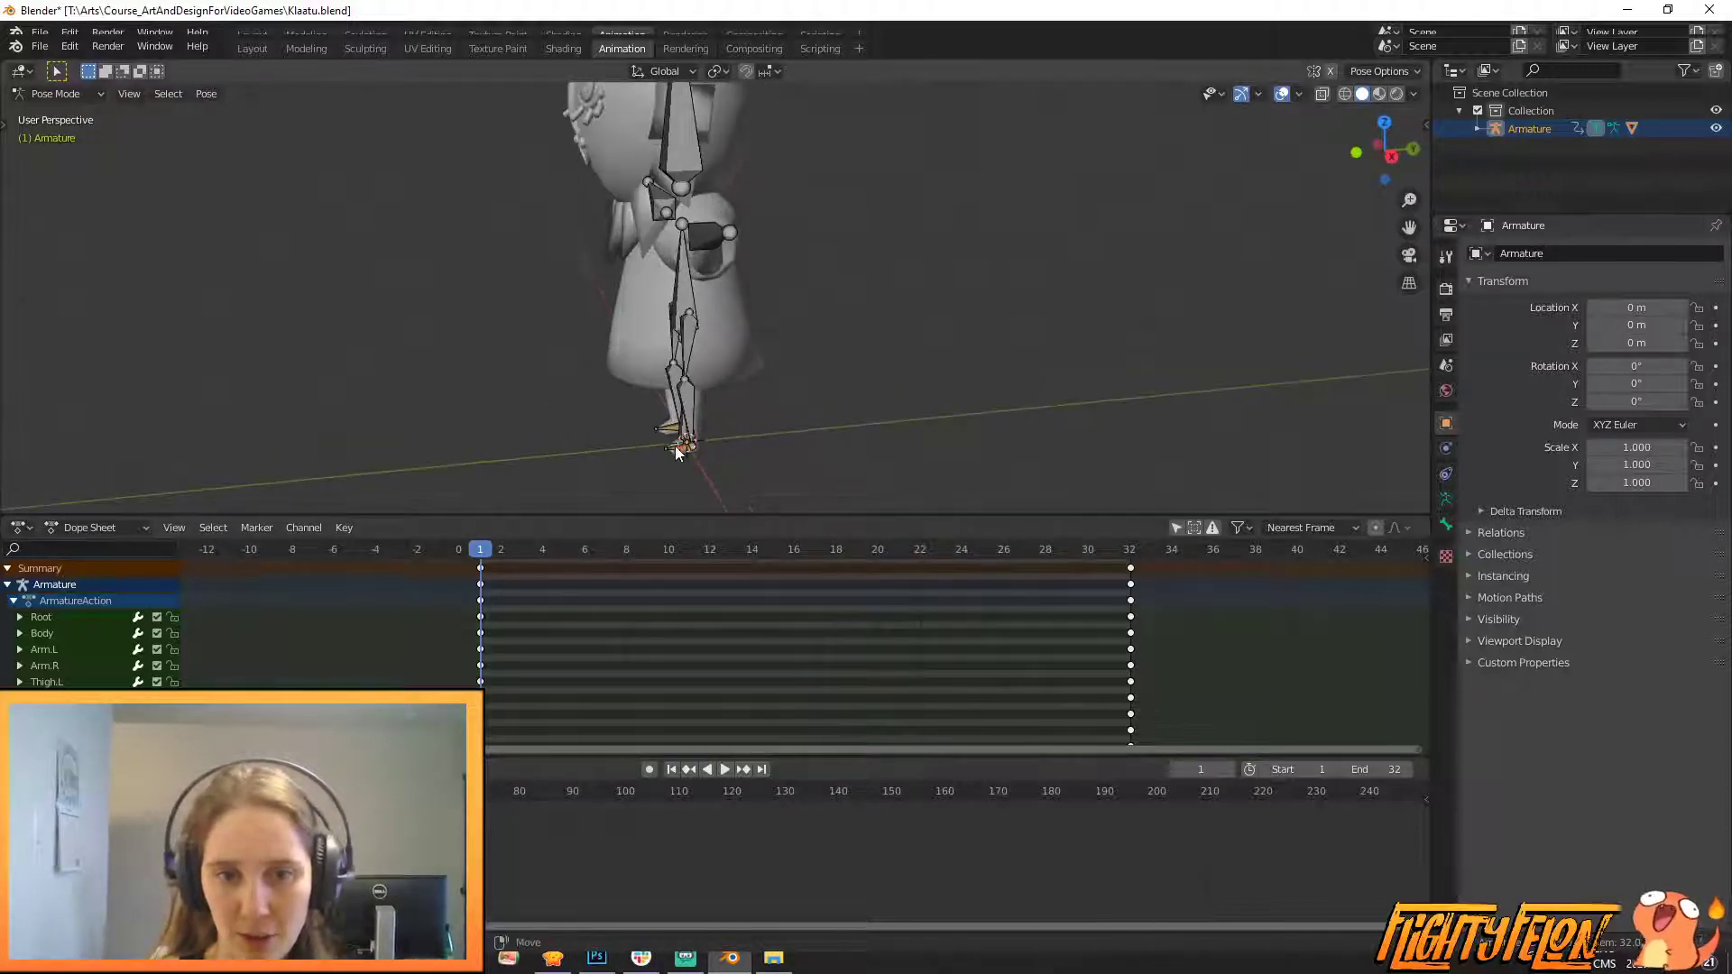
left_click(692, 346)
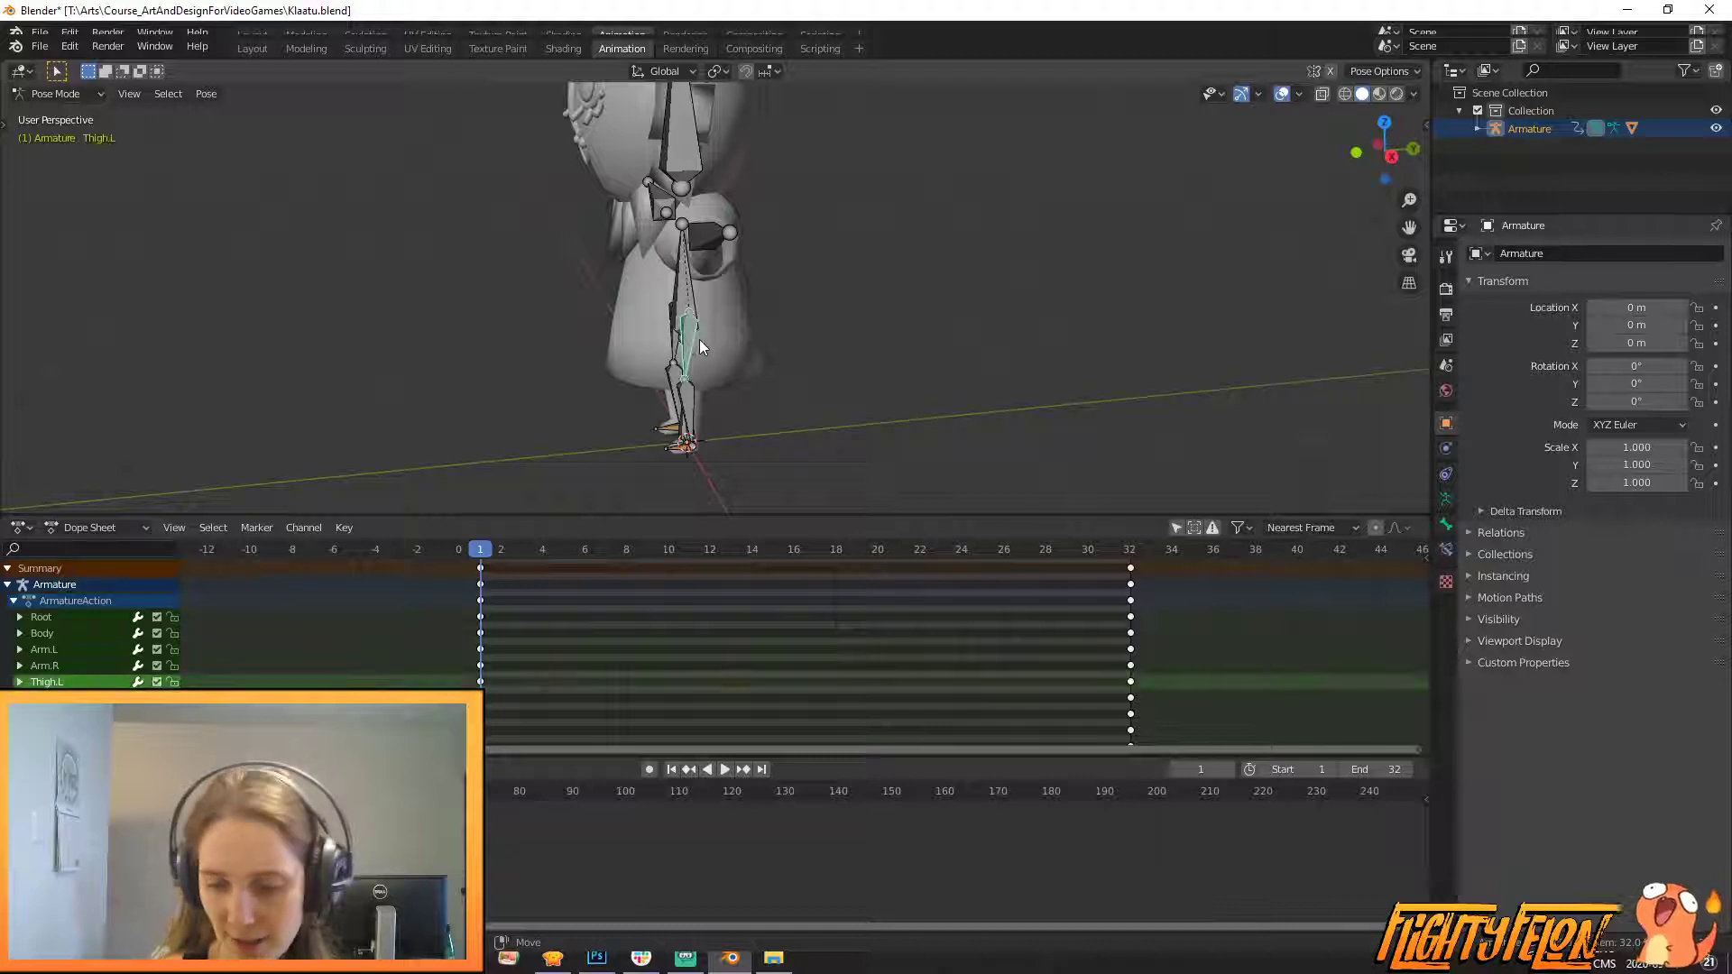
key("KP_3")
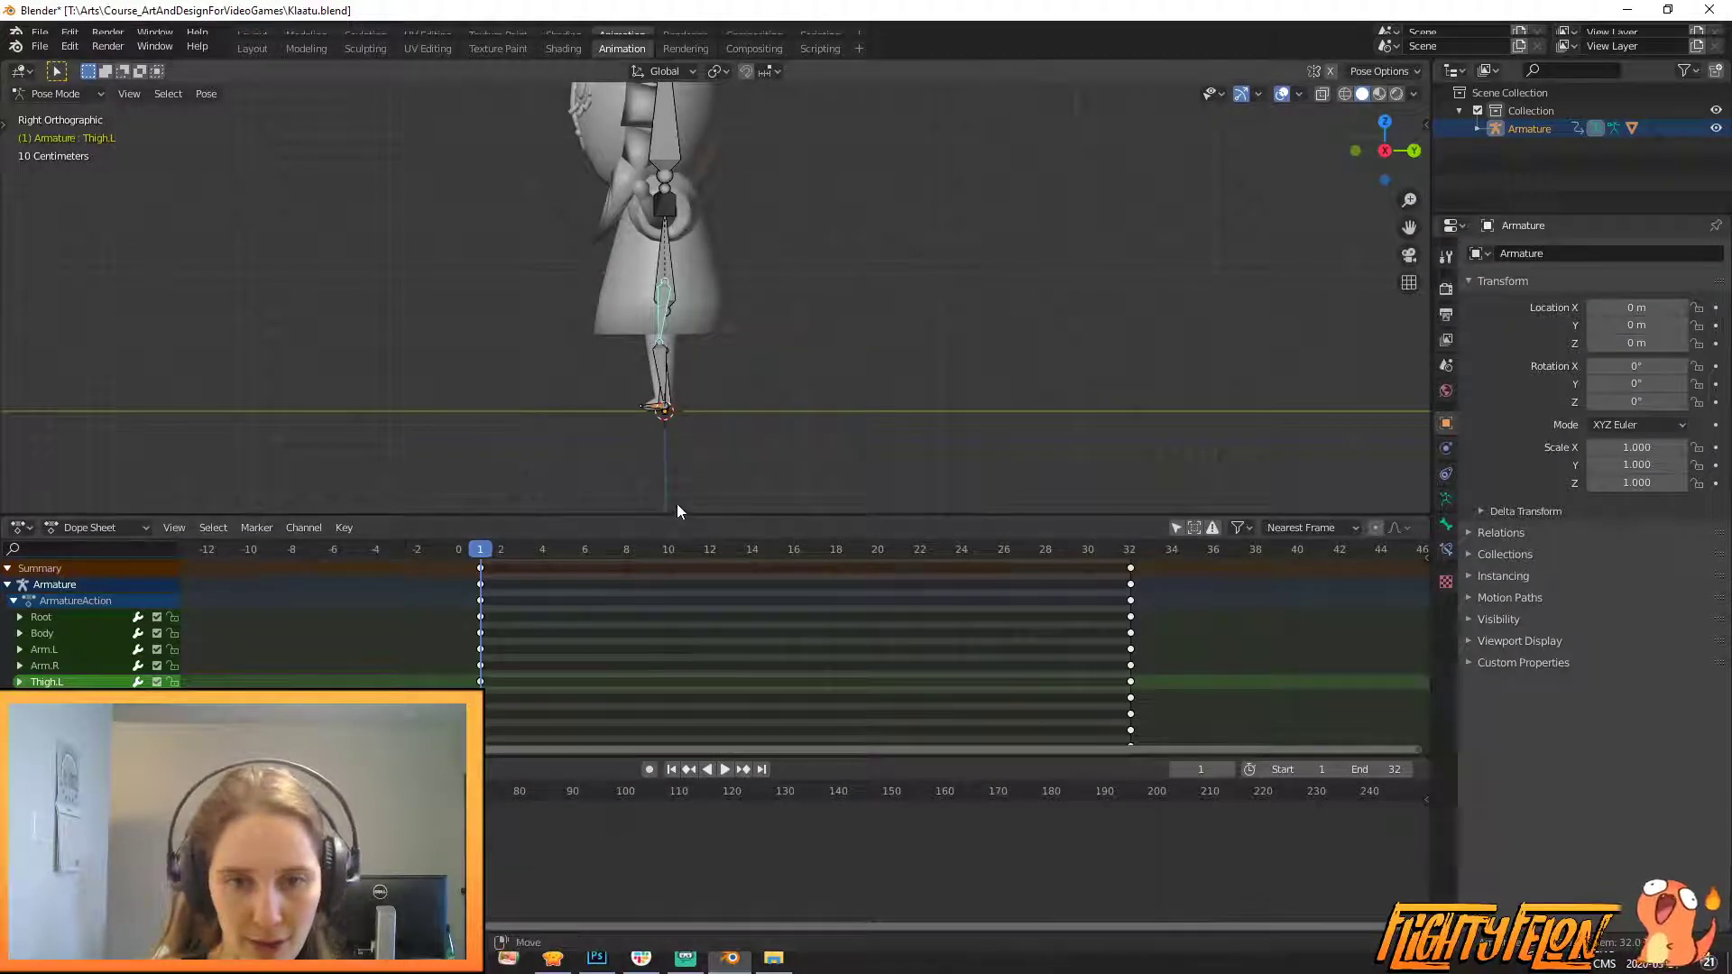
- Join the 3D viewport over the Dope Sheet area so the Dope Sheet is removed
right_click(656, 515)
left_click(626, 541)
left_click(615, 631)
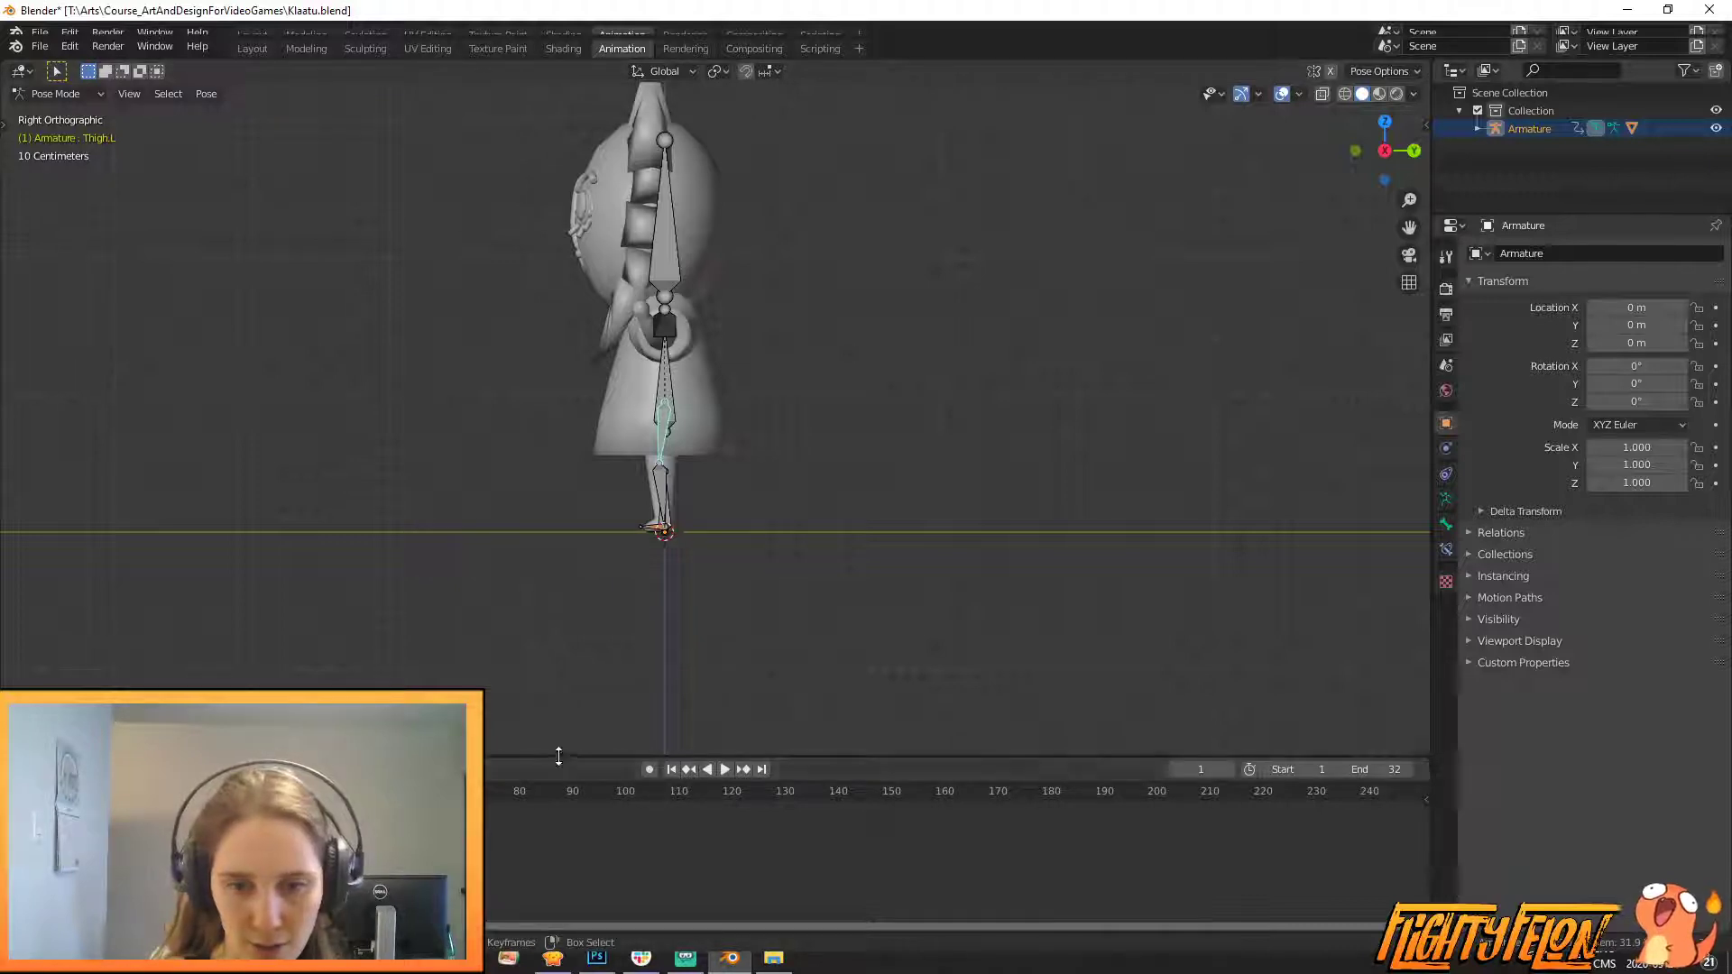
- Try splitting the timeline area vertically with a Dope Sheet beside it, and join the two areas again
right_click(614, 756)
left_click(601, 712)
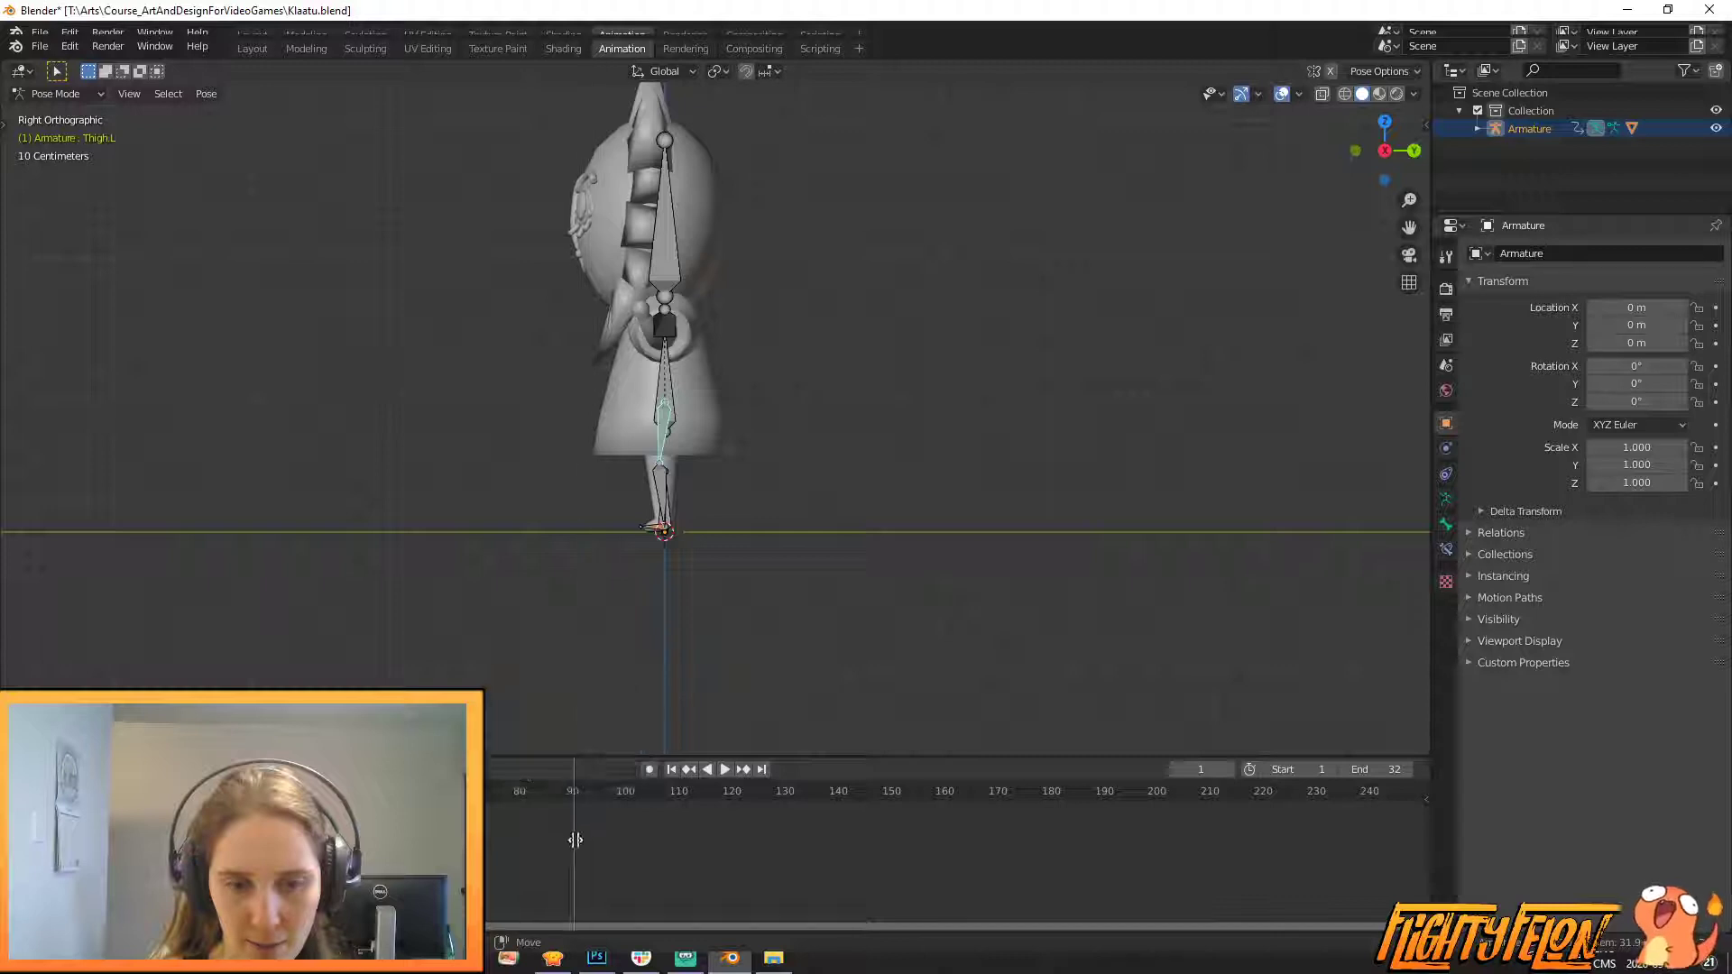
left_click(573, 812)
left_click(21, 769)
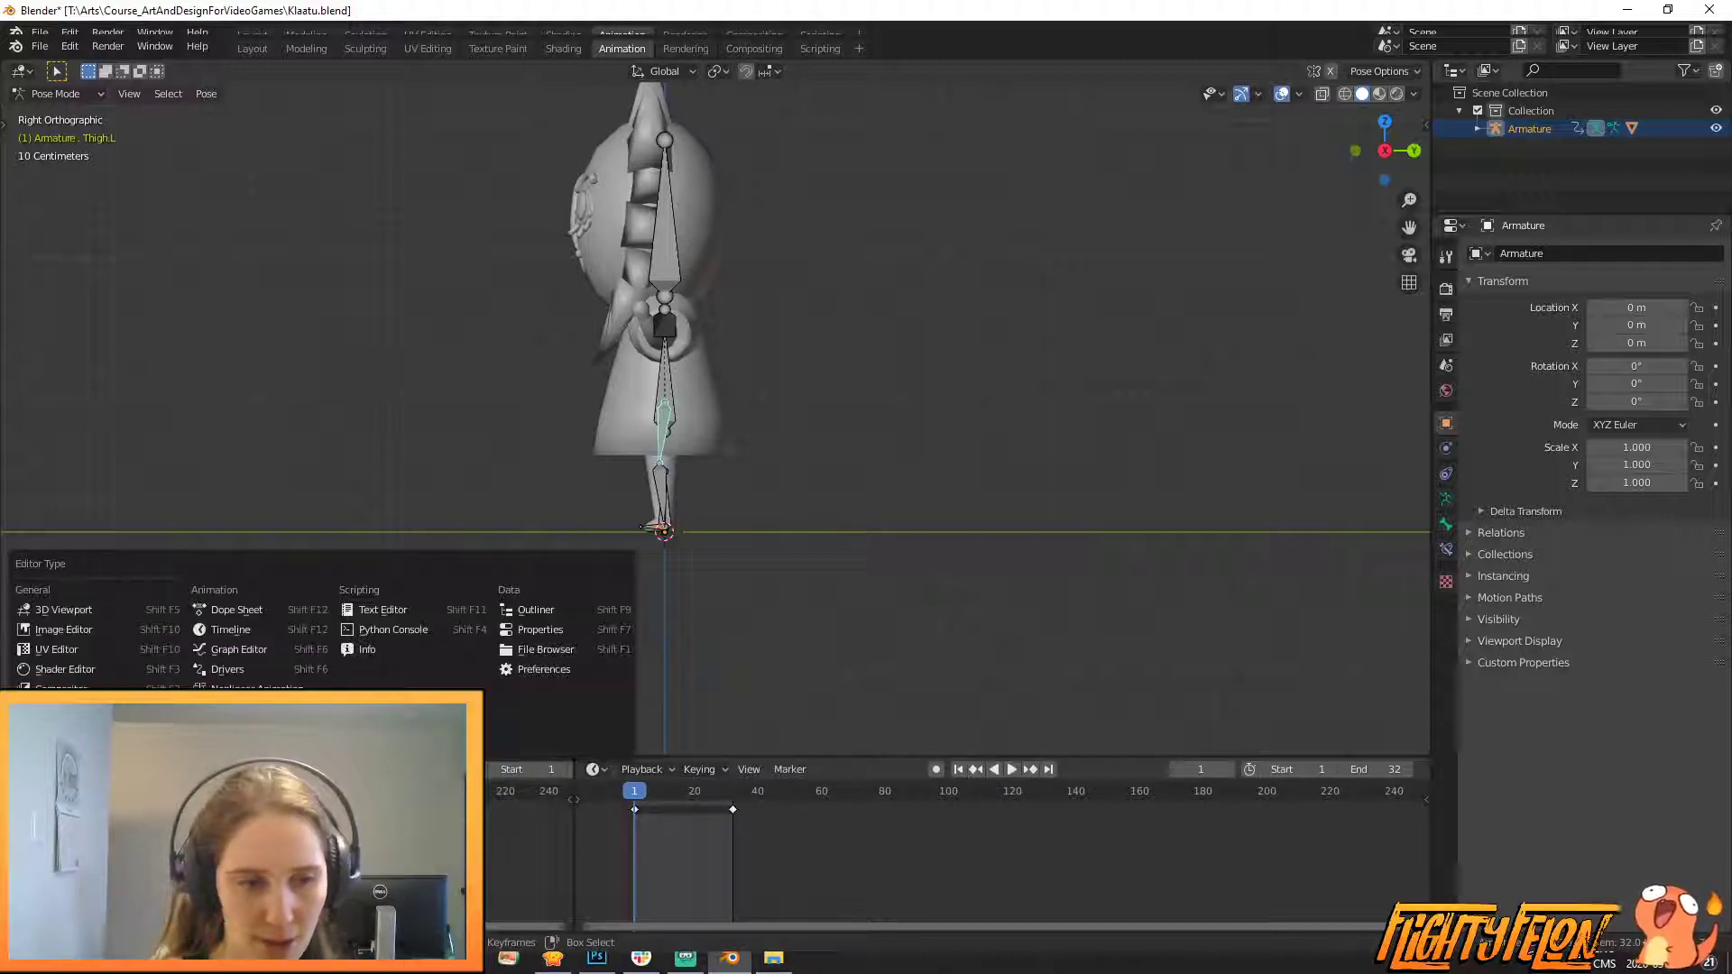
left_click(256, 613)
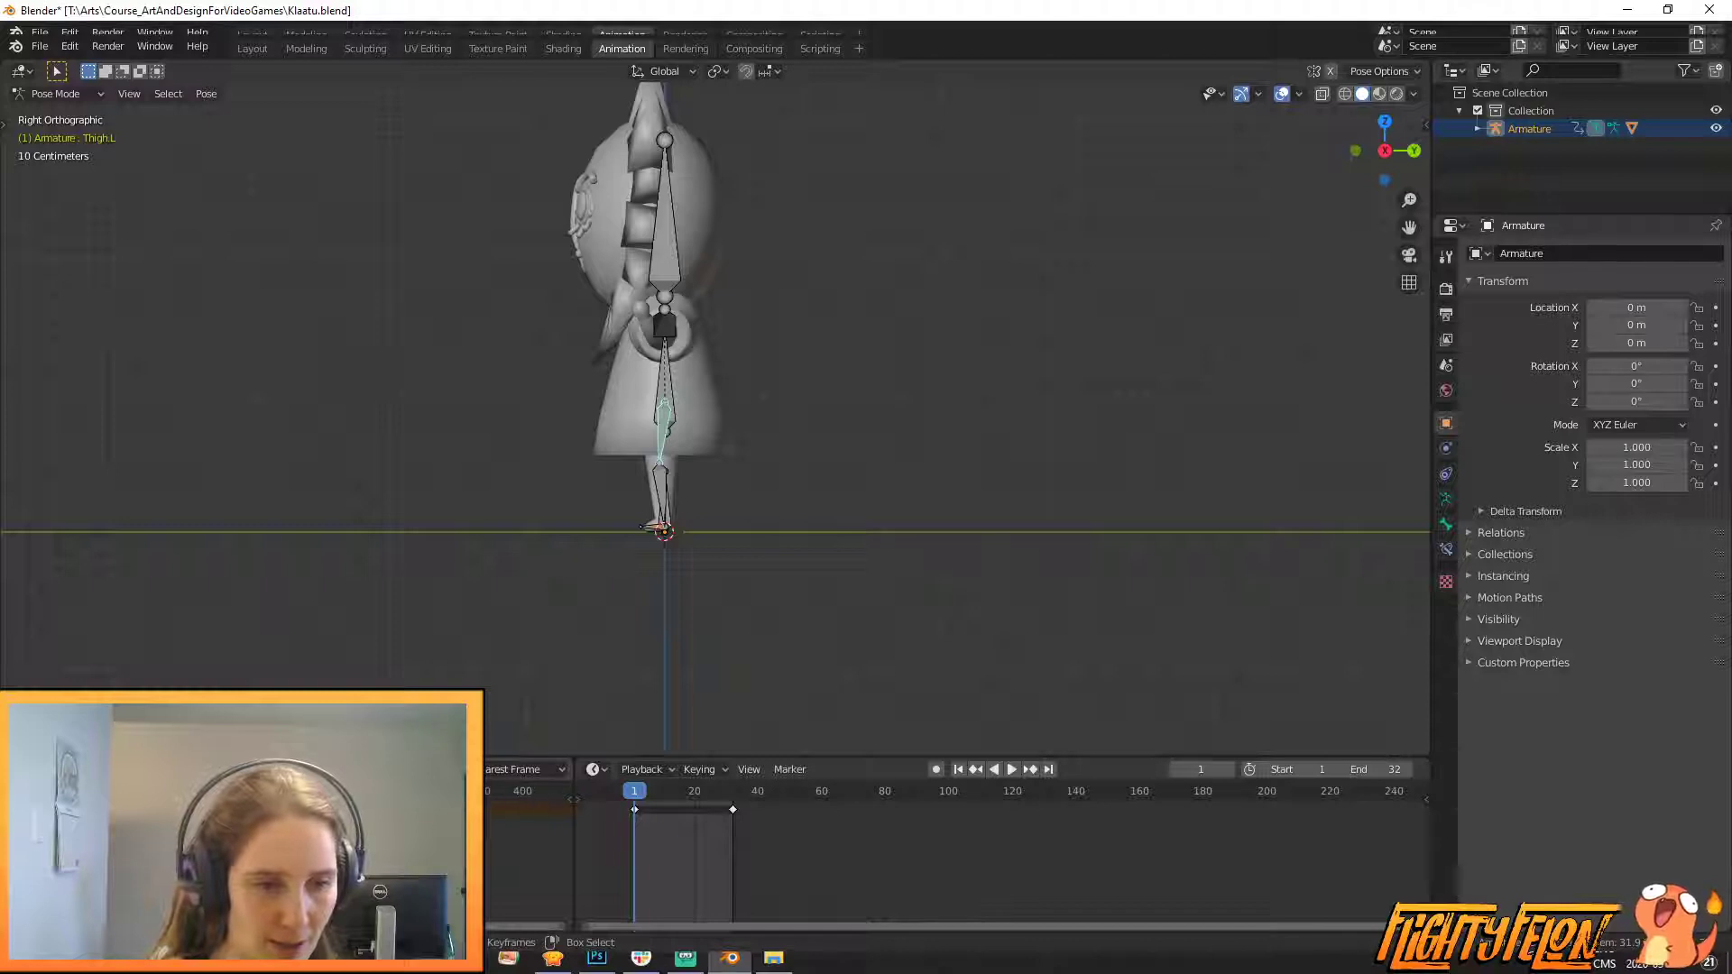
scroll(360, 857, "up", 1)
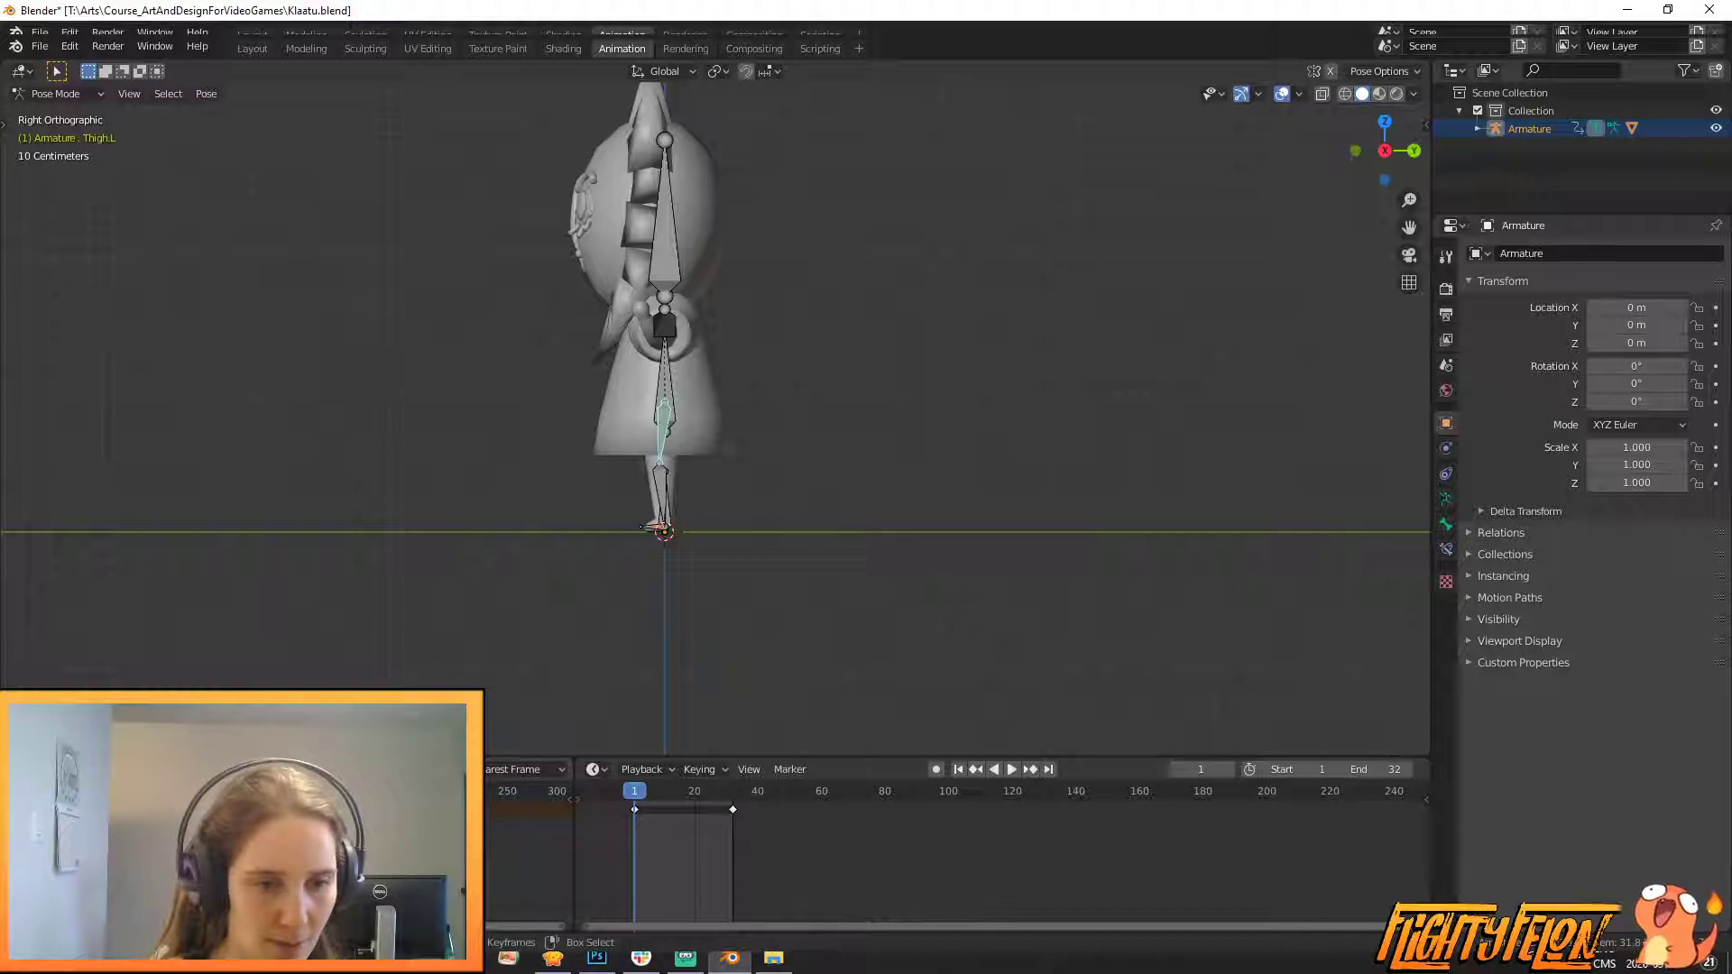
right_click(571, 837)
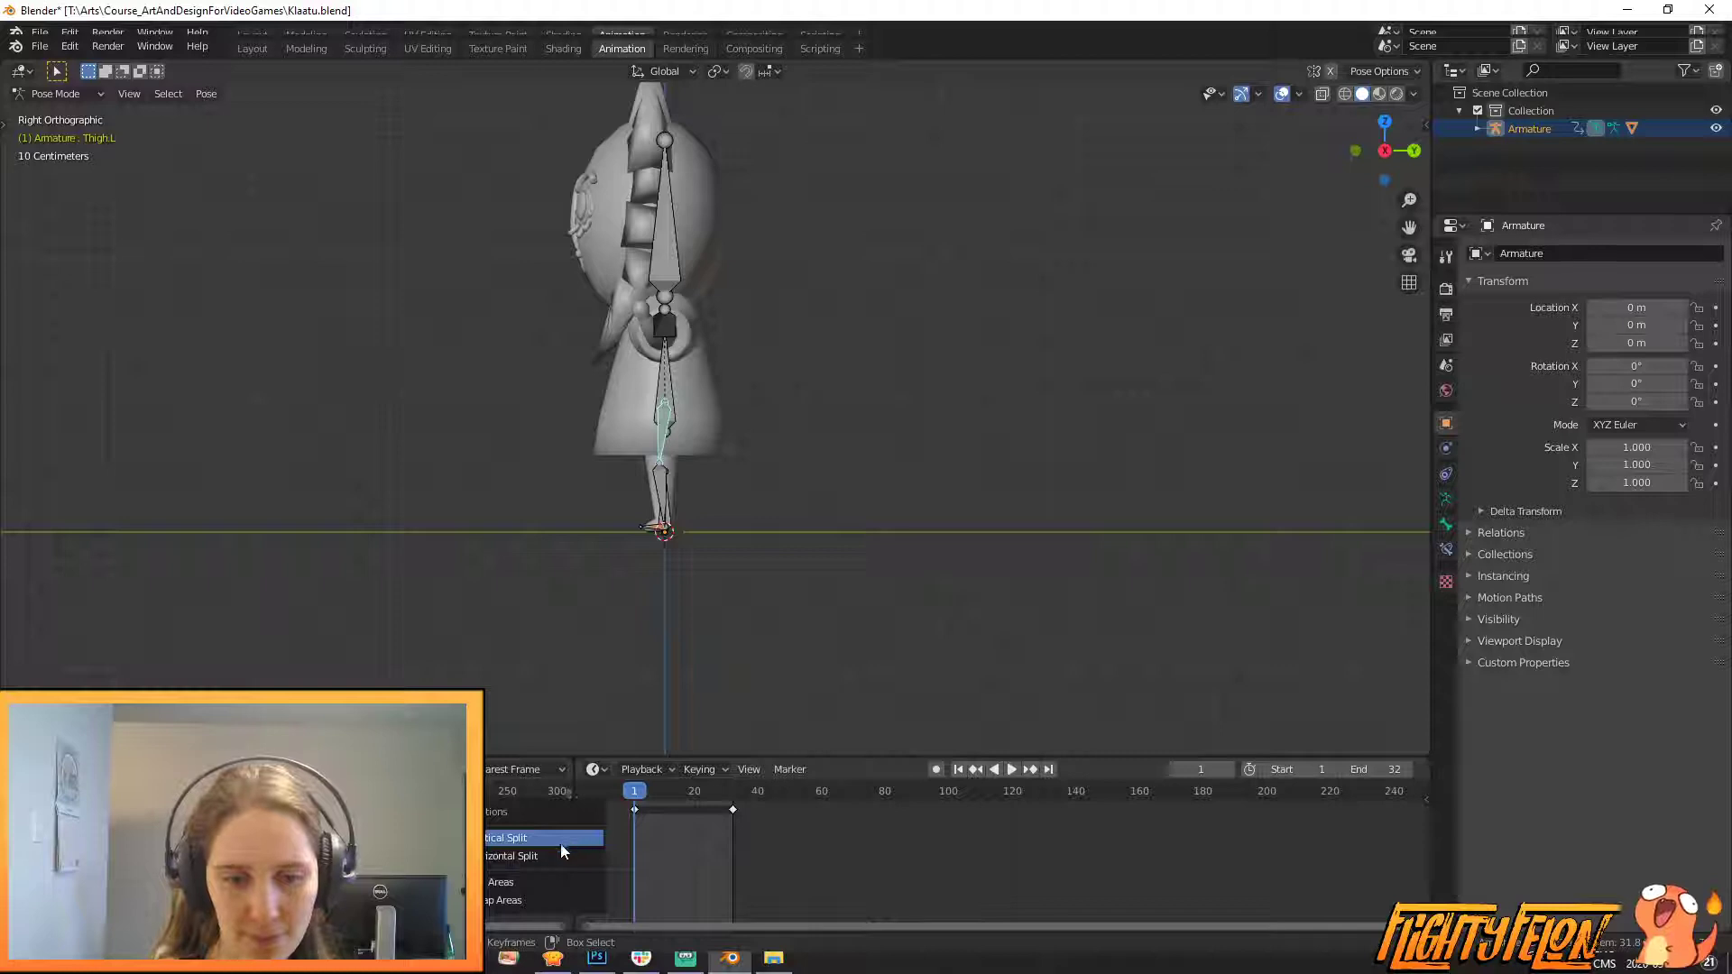
left_click(535, 882)
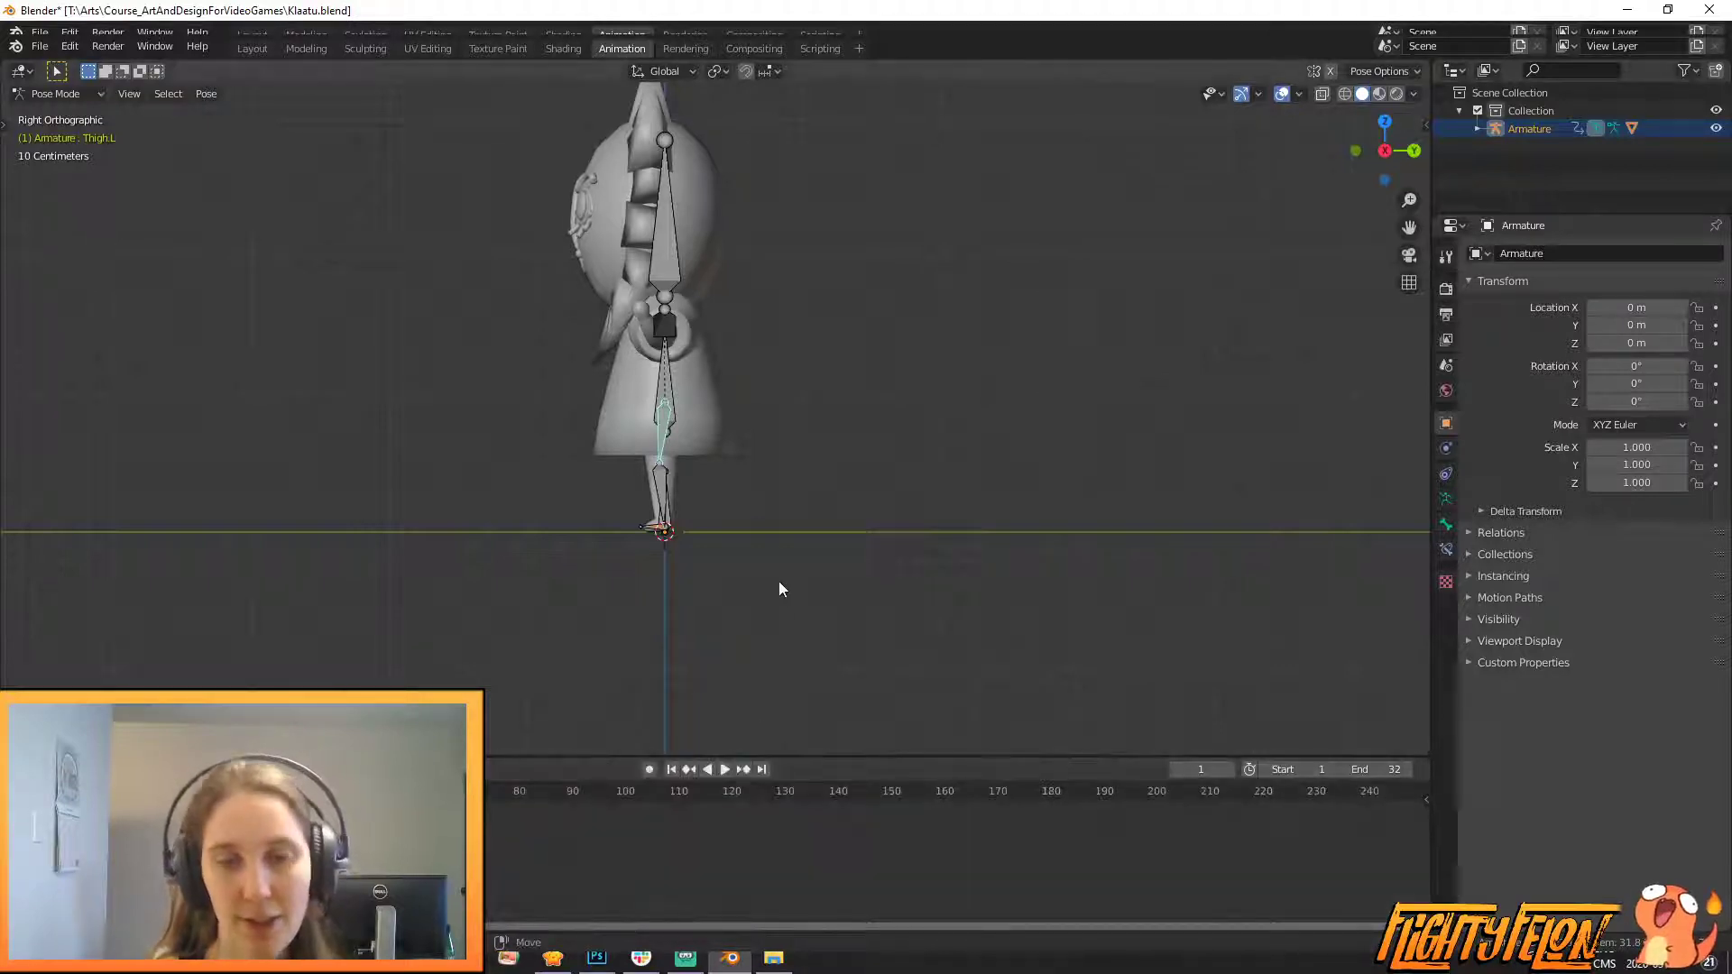
- Rotate the Thigh.L bone backward behind the body and move the Foot.L bone farther back and up
middle_click_drag(777, 581, 847, 545, "shift")
scroll(776, 559, "up", 1)
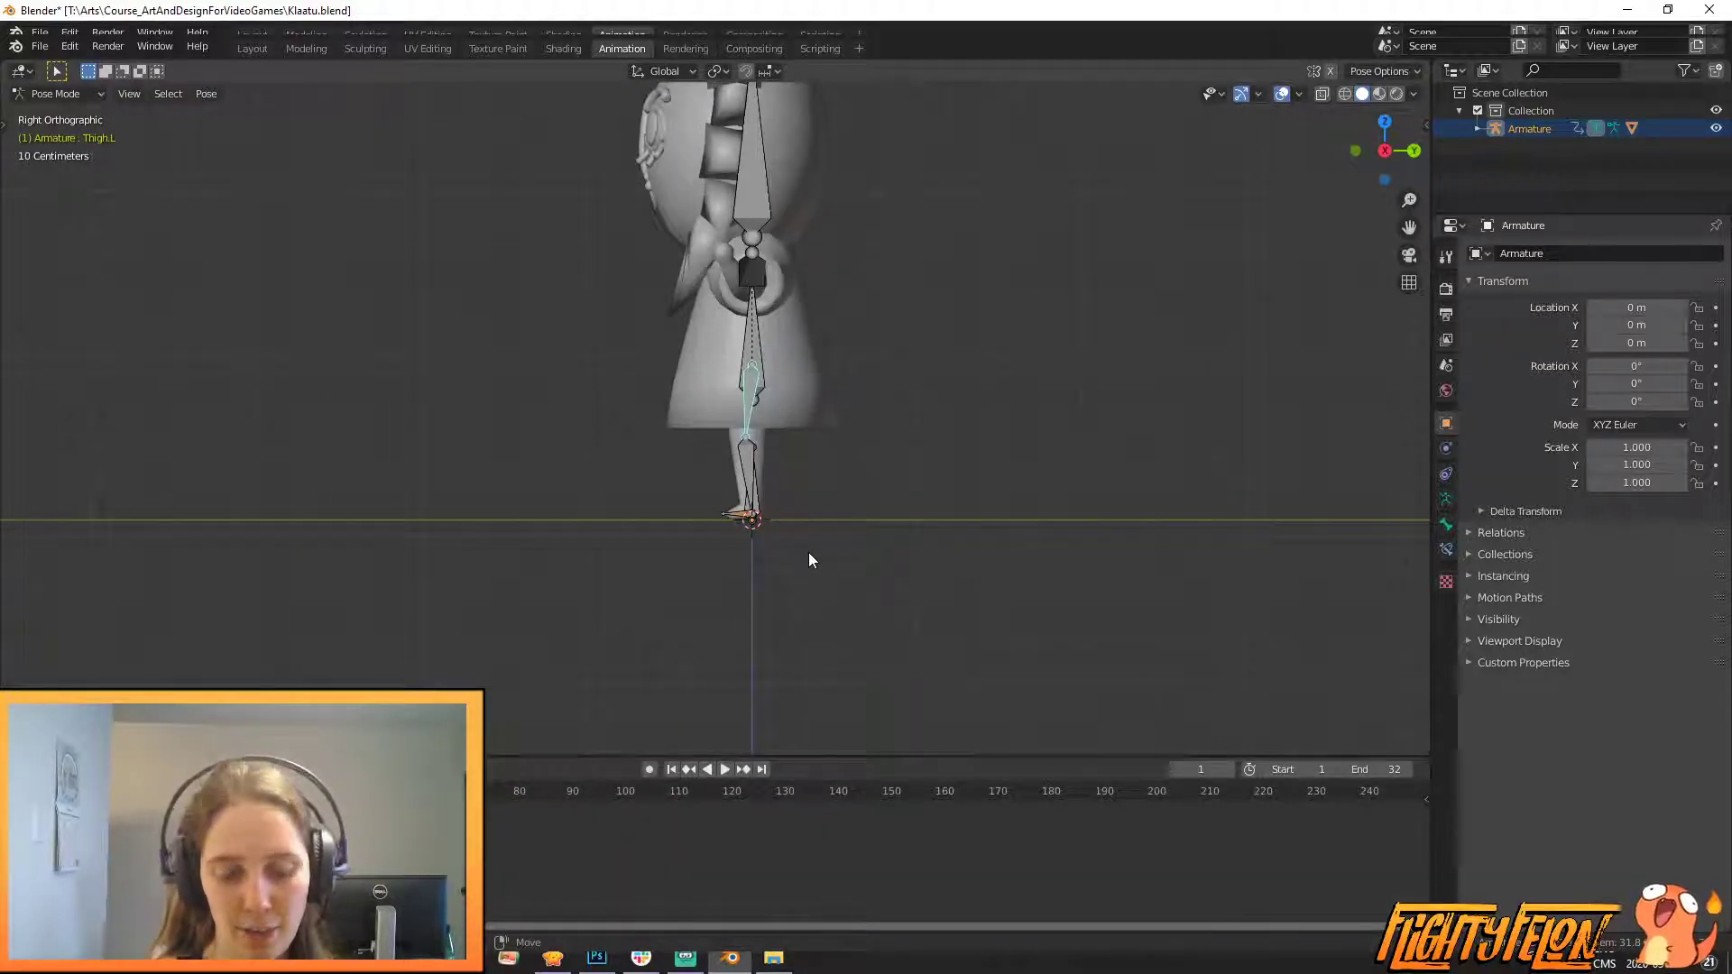
key("r")
left_click(810, 501)
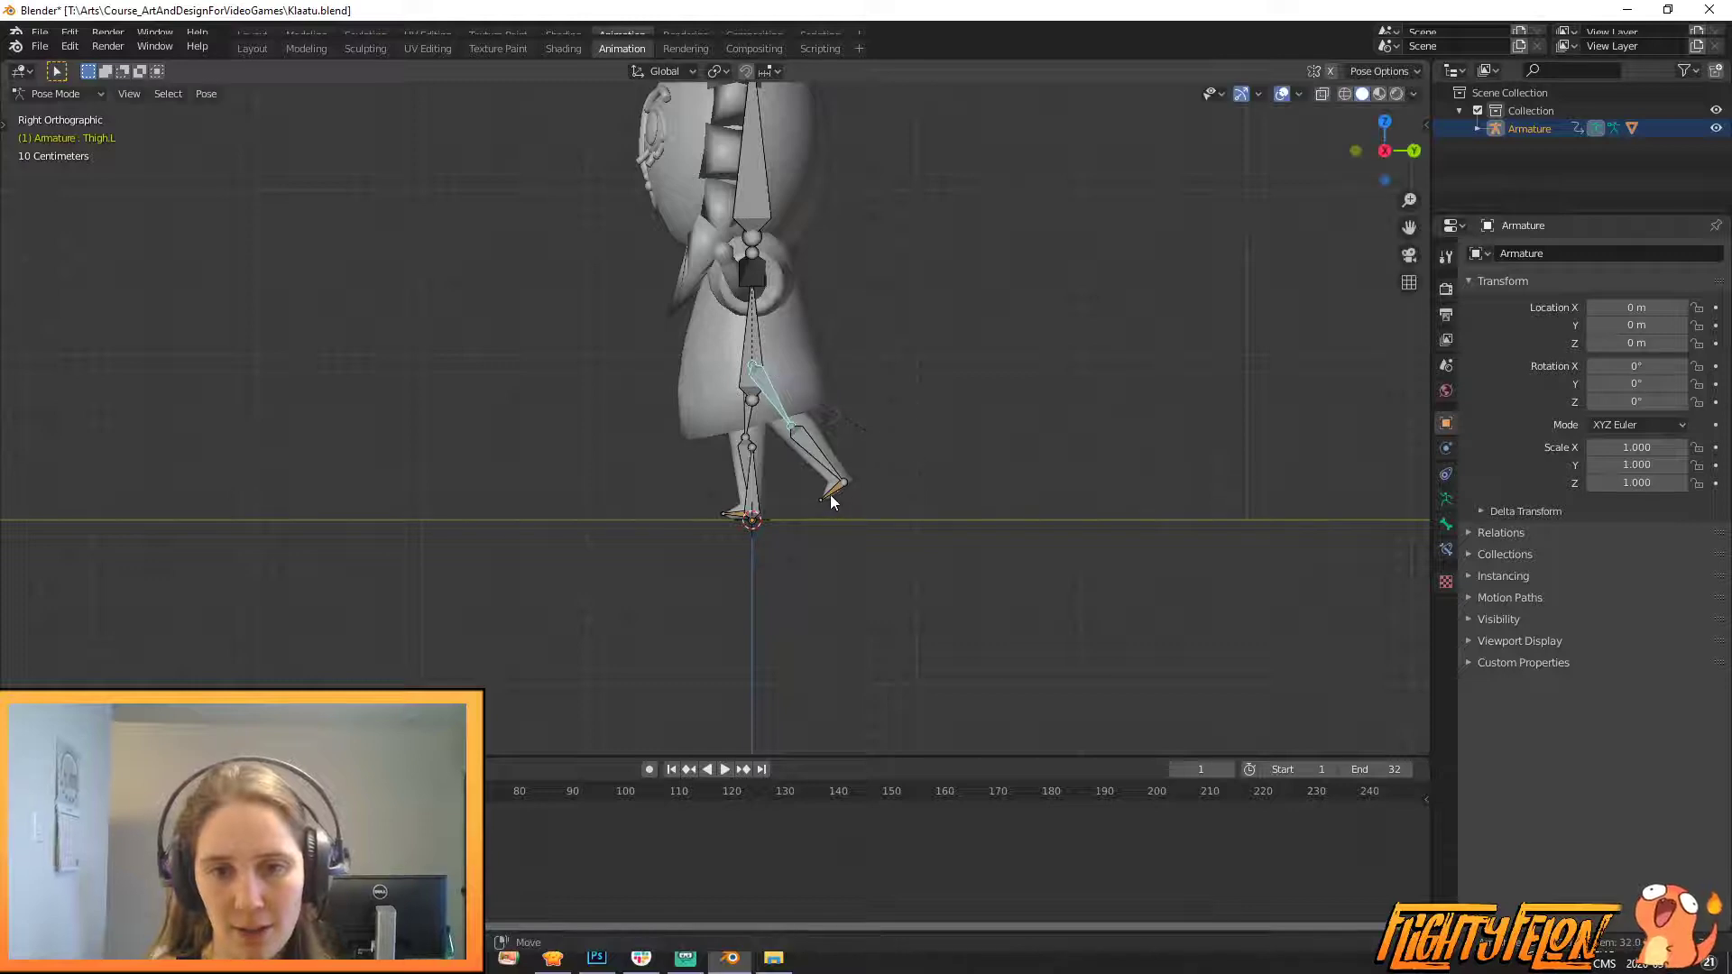
left_click(835, 490)
key("g")
left_click(933, 513)
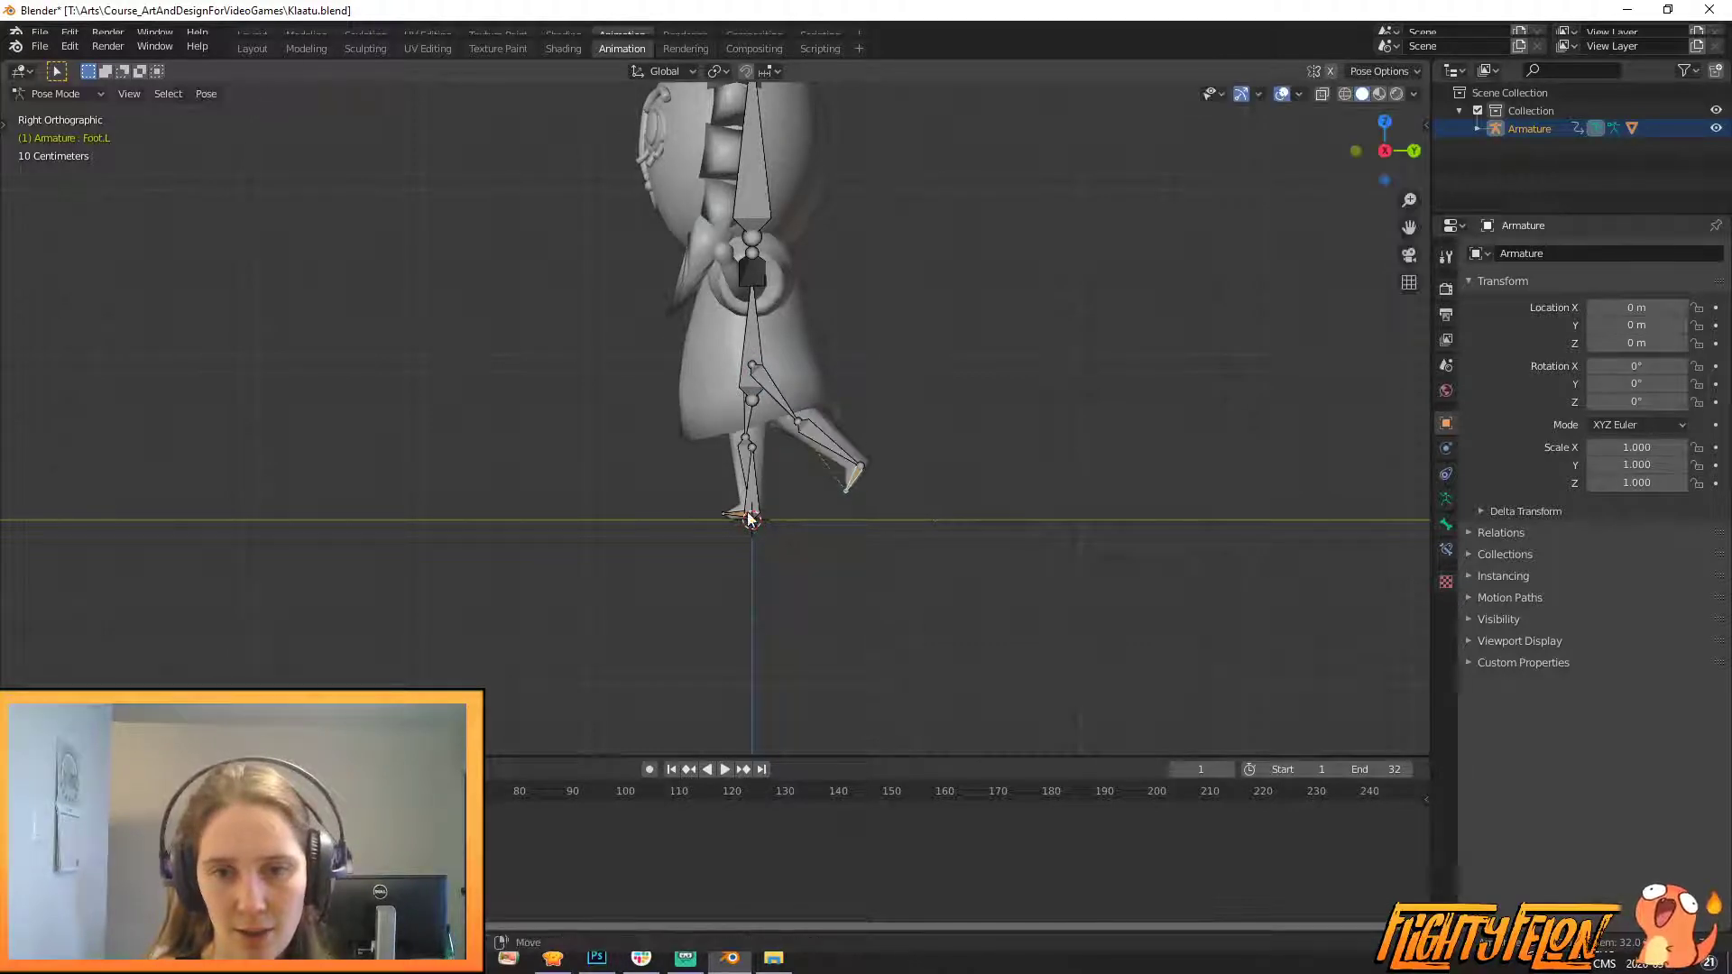
- Move the Foot.R bone forward and up in front of the body
left_click(738, 517)
key("g")
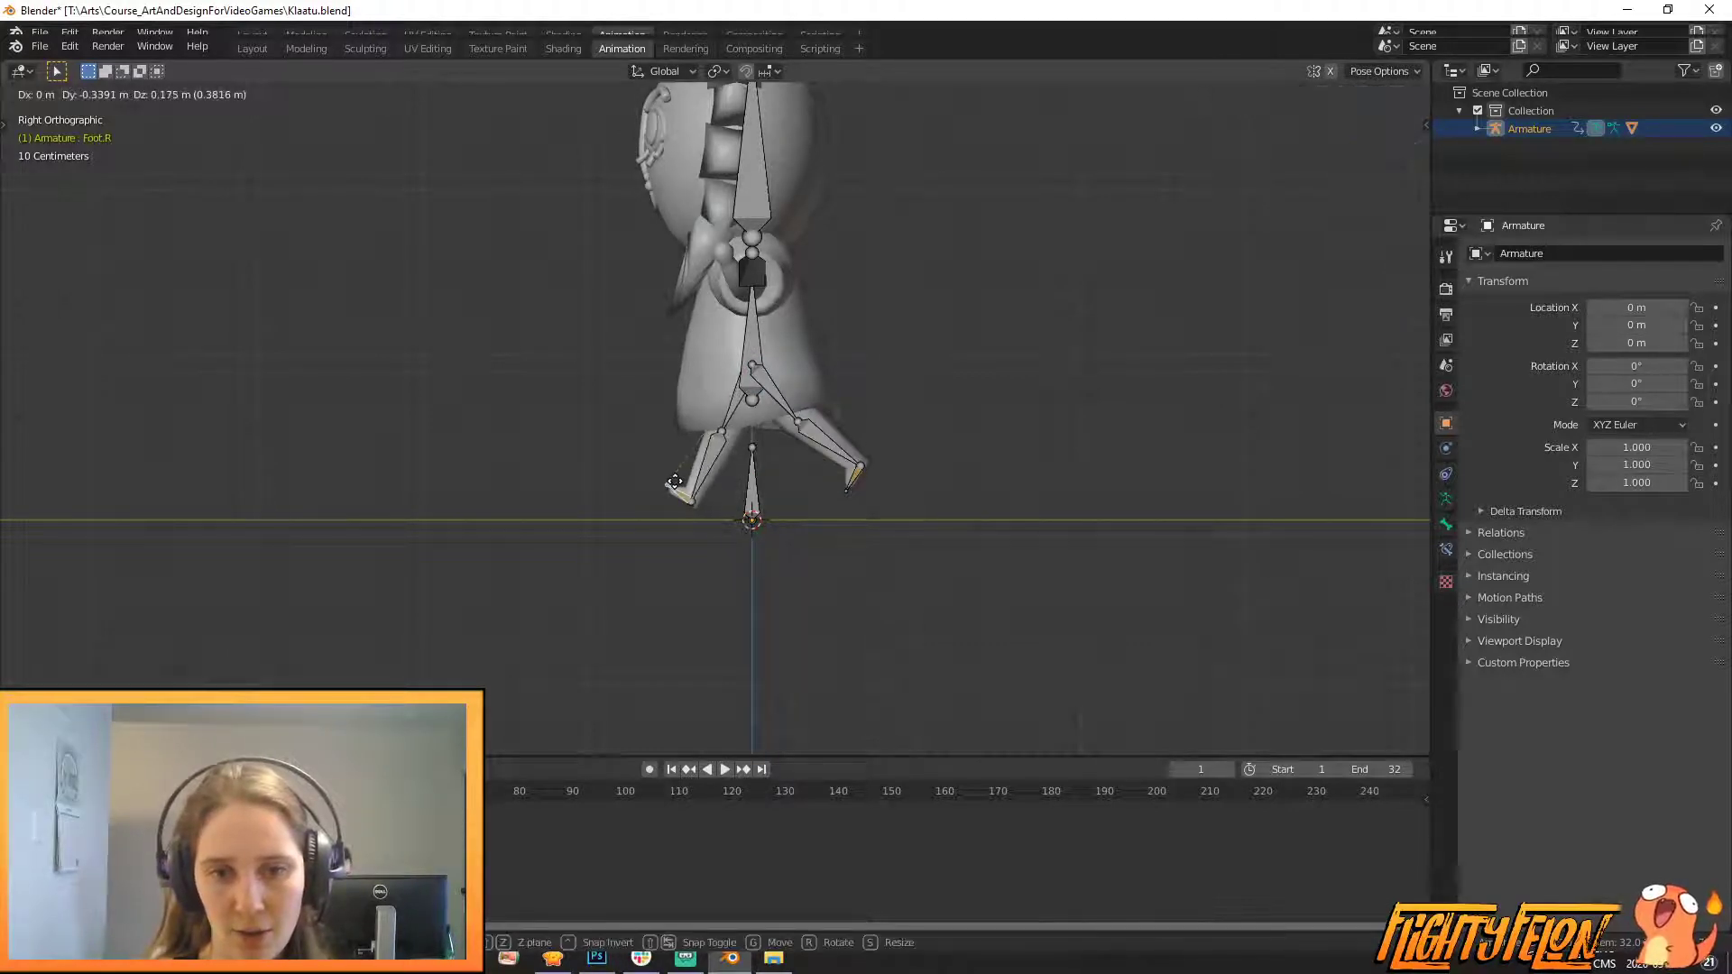
left_click(679, 478)
- Move the Body bone slightly down and tilt it about 5° in the side view
left_click(757, 356)
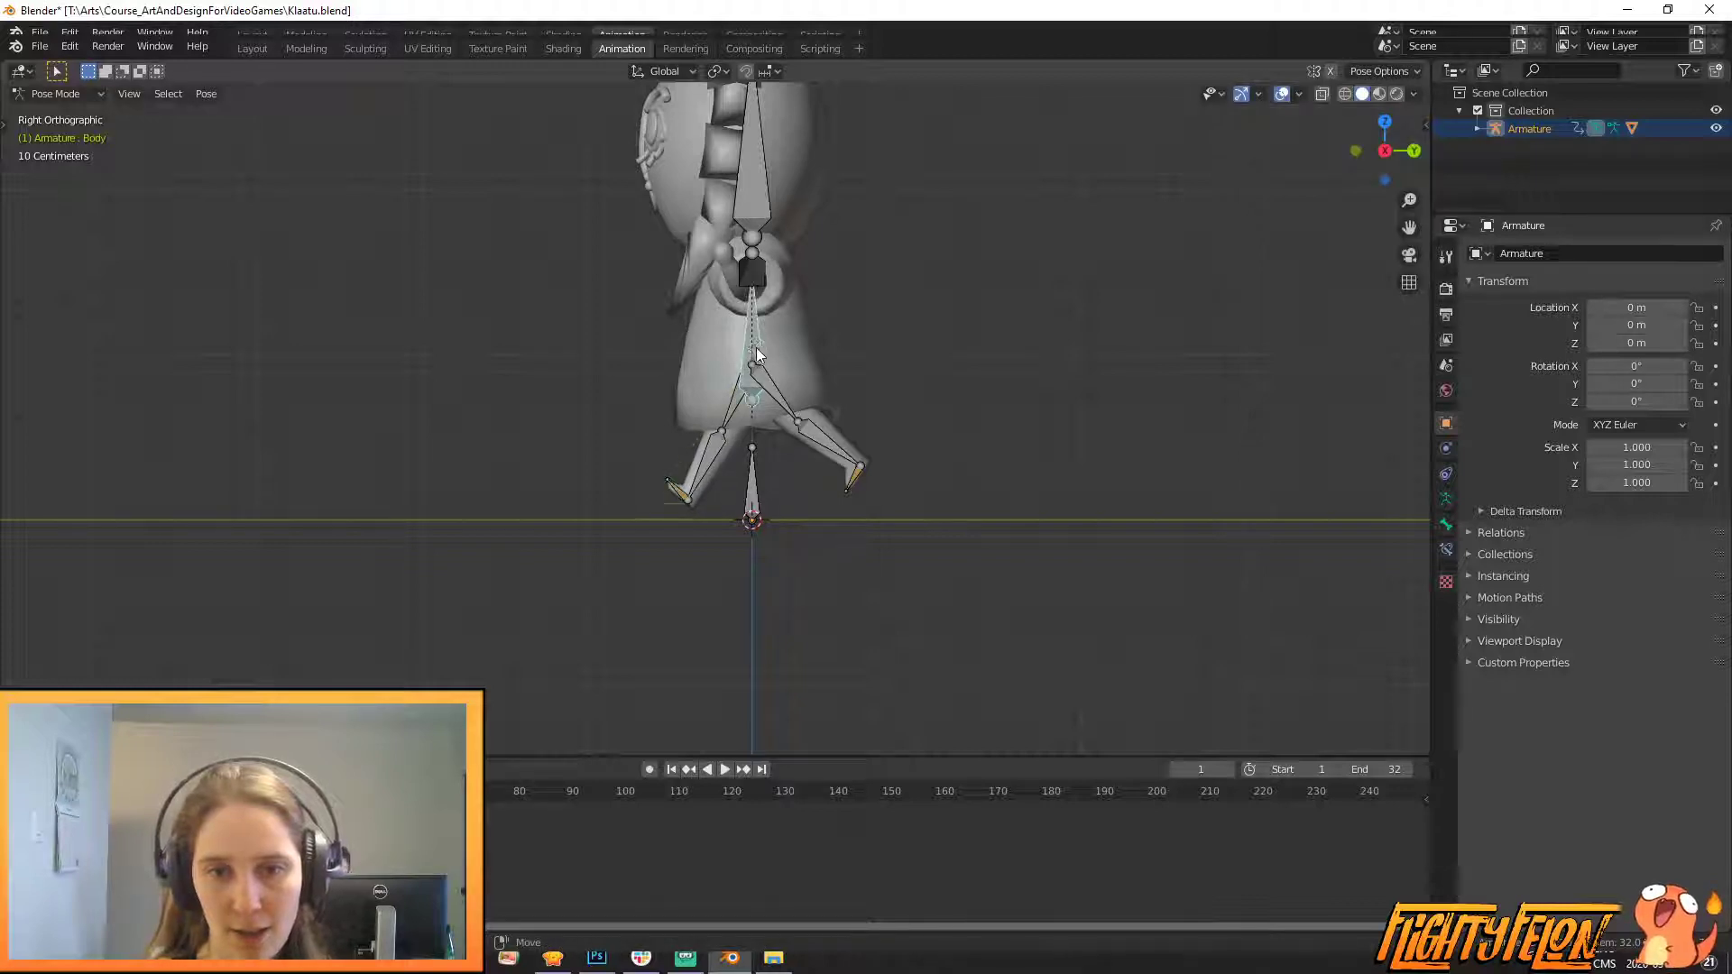
key("g")
left_click(756, 365)
key("r")
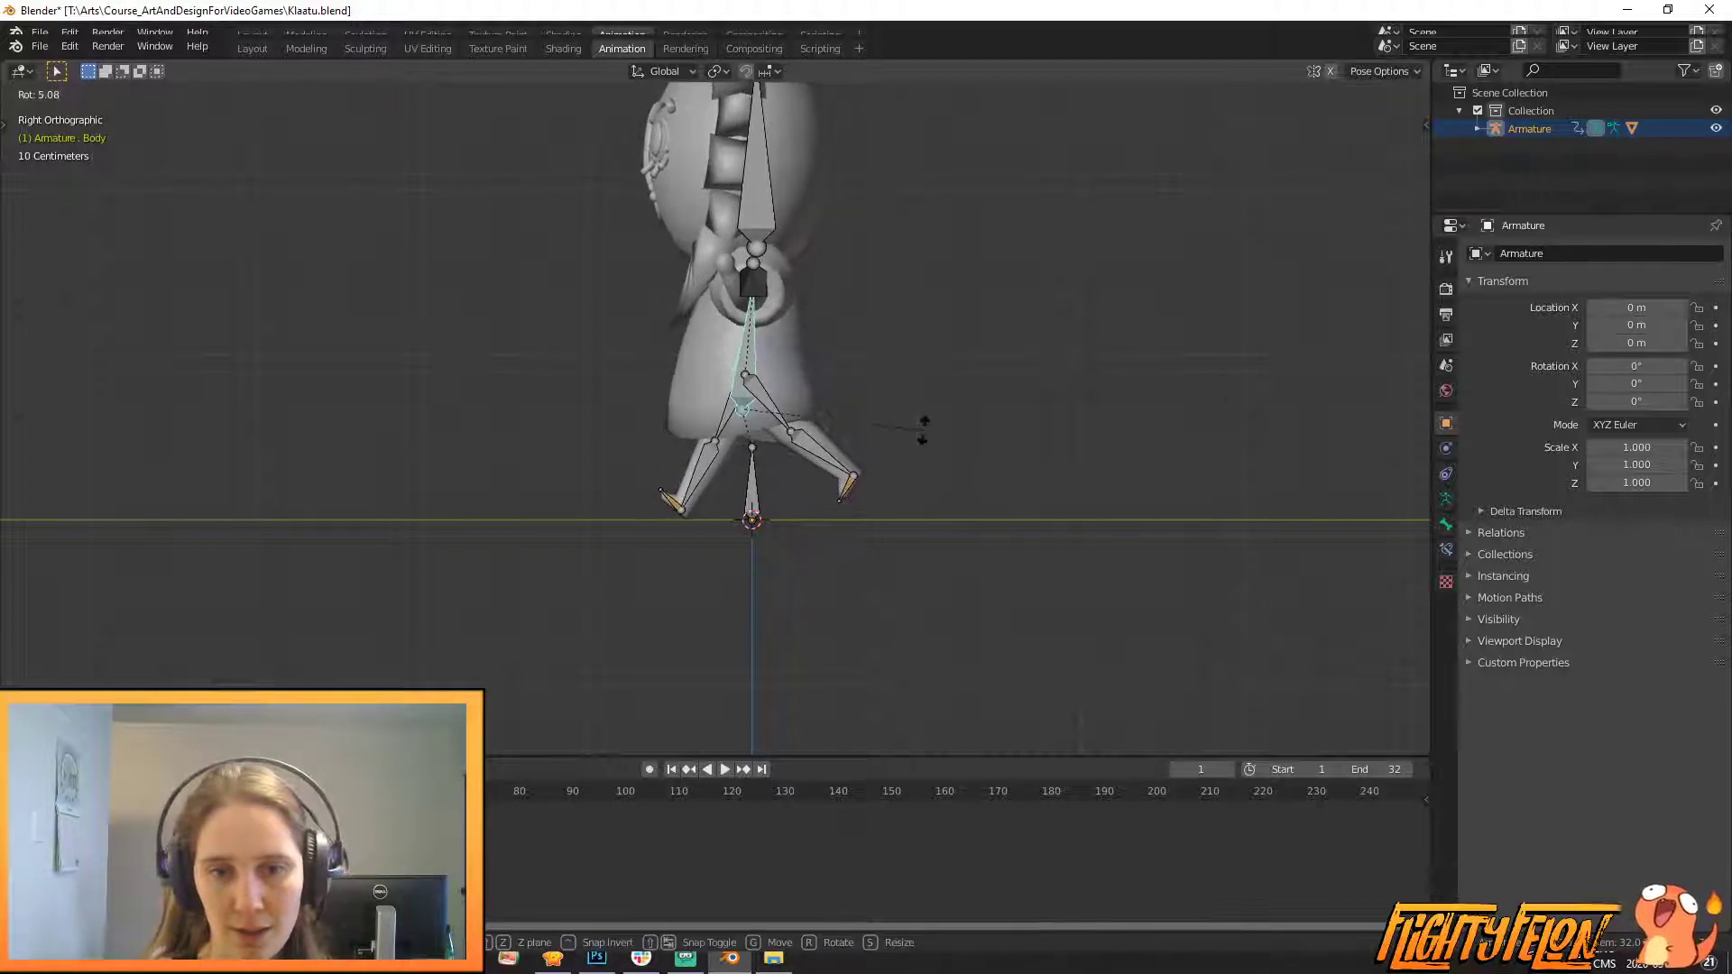
left_click(922, 431)
- Rotate the Arm.L and Arm.R bones down toward the sides of the body
middle_click_drag(716, 398, 927, 393)
left_click(944, 287)
middle_click_drag(944, 289, 1014, 263)
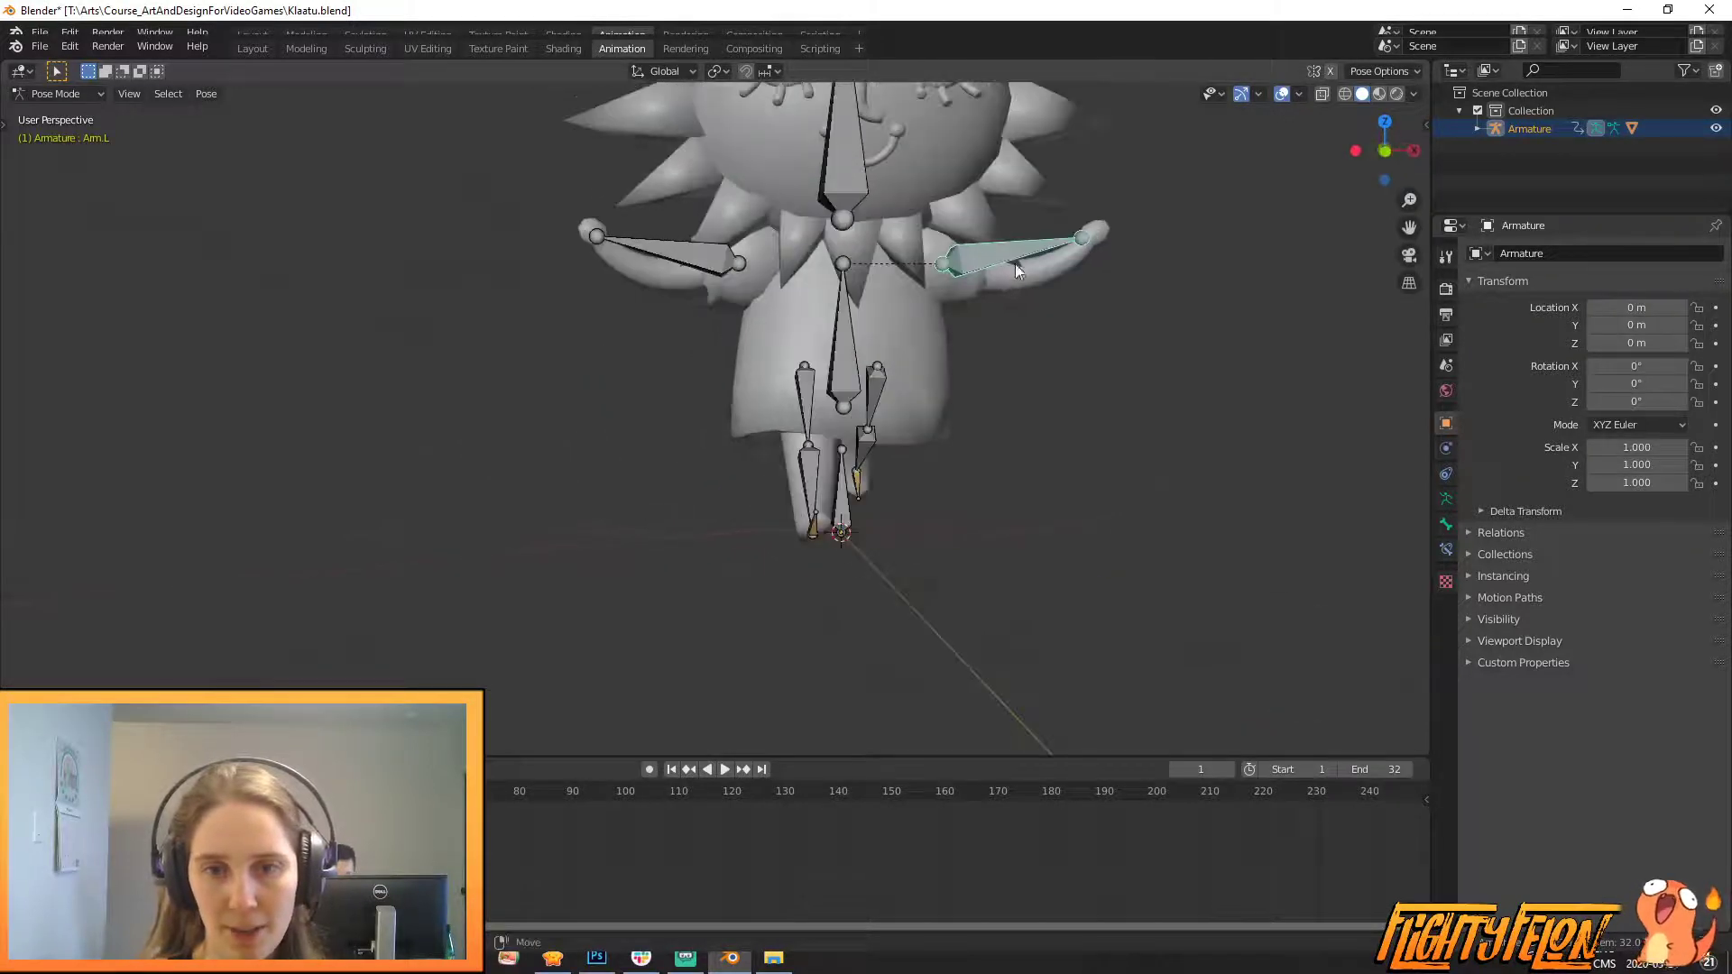
key("r")
left_click(893, 429)
left_click(703, 268)
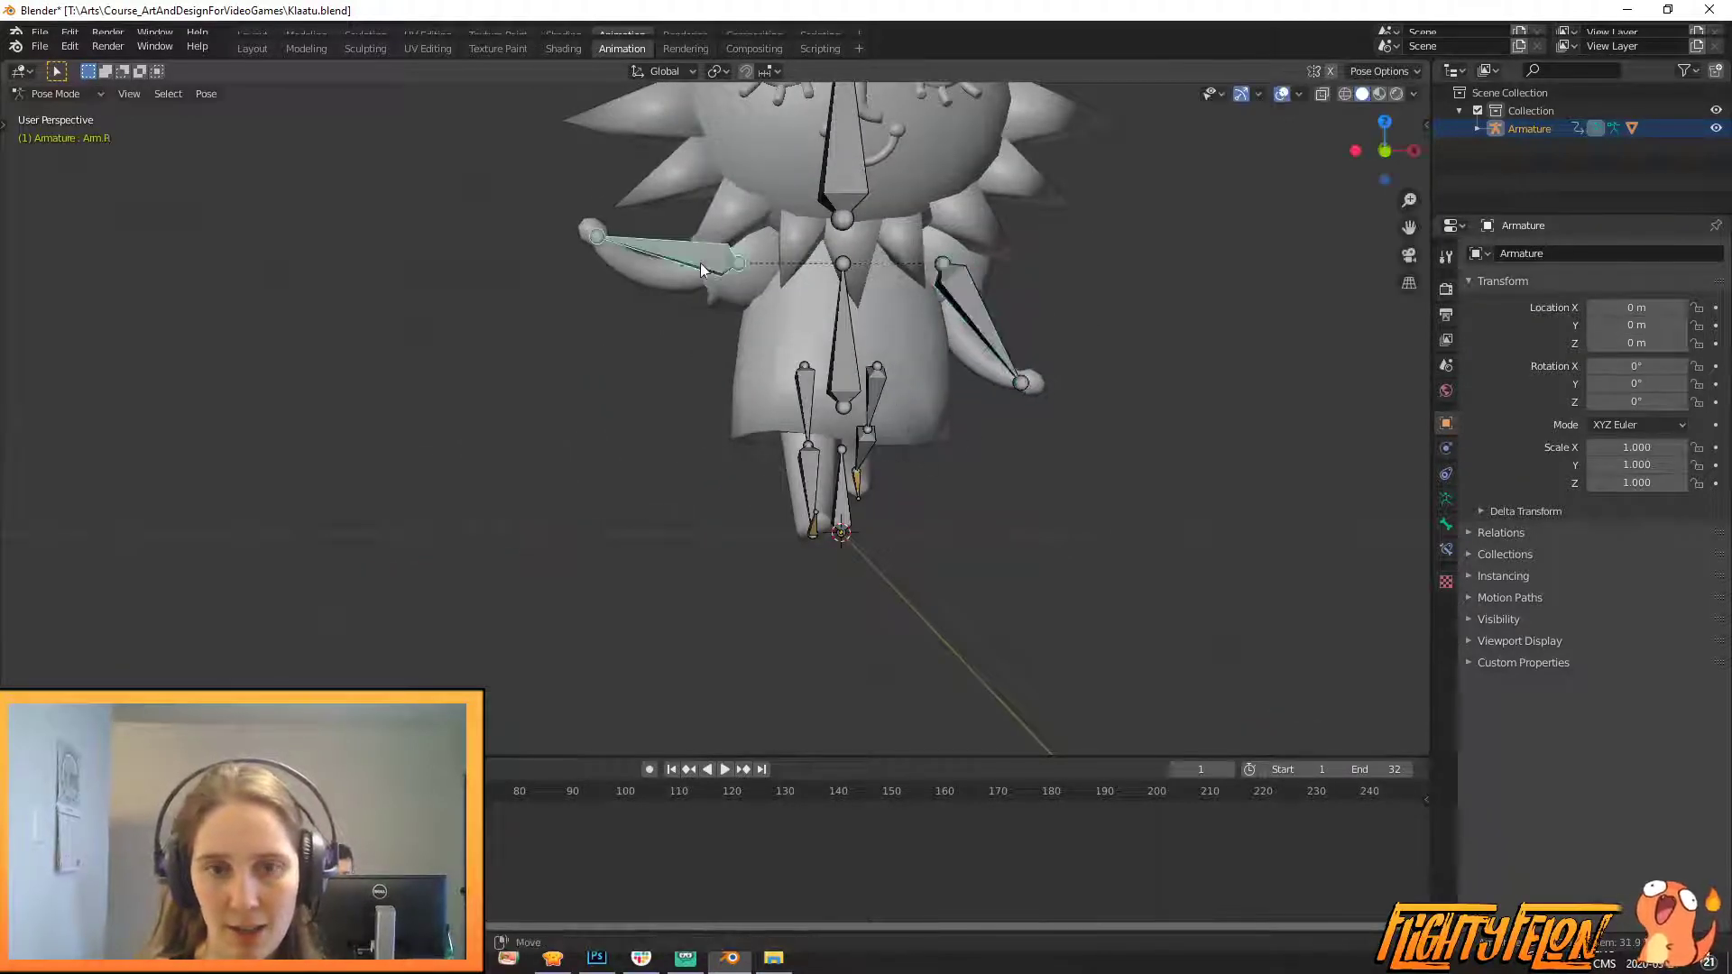
key("r")
left_click(927, 388)
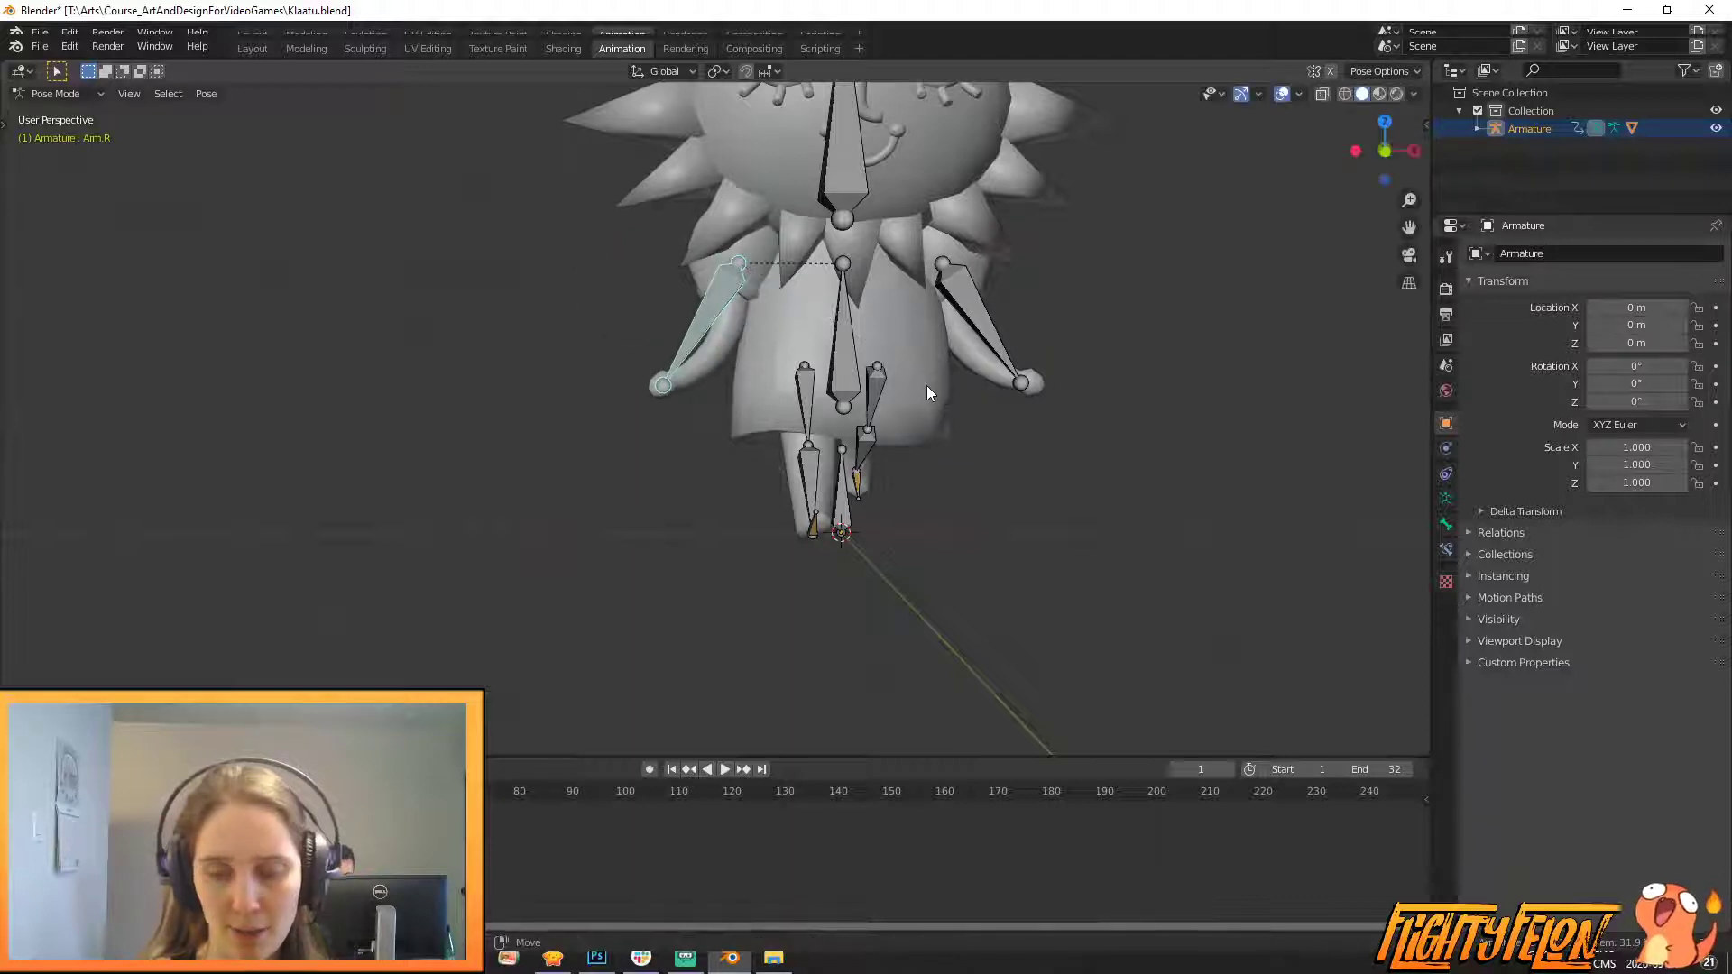
- Swing the Arm.L and Arm.R bones in opposite directions, forward and back, to complete the stride pose
key("KP_3")
left_click(760, 294)
middle_click_drag(760, 294, 958, 388)
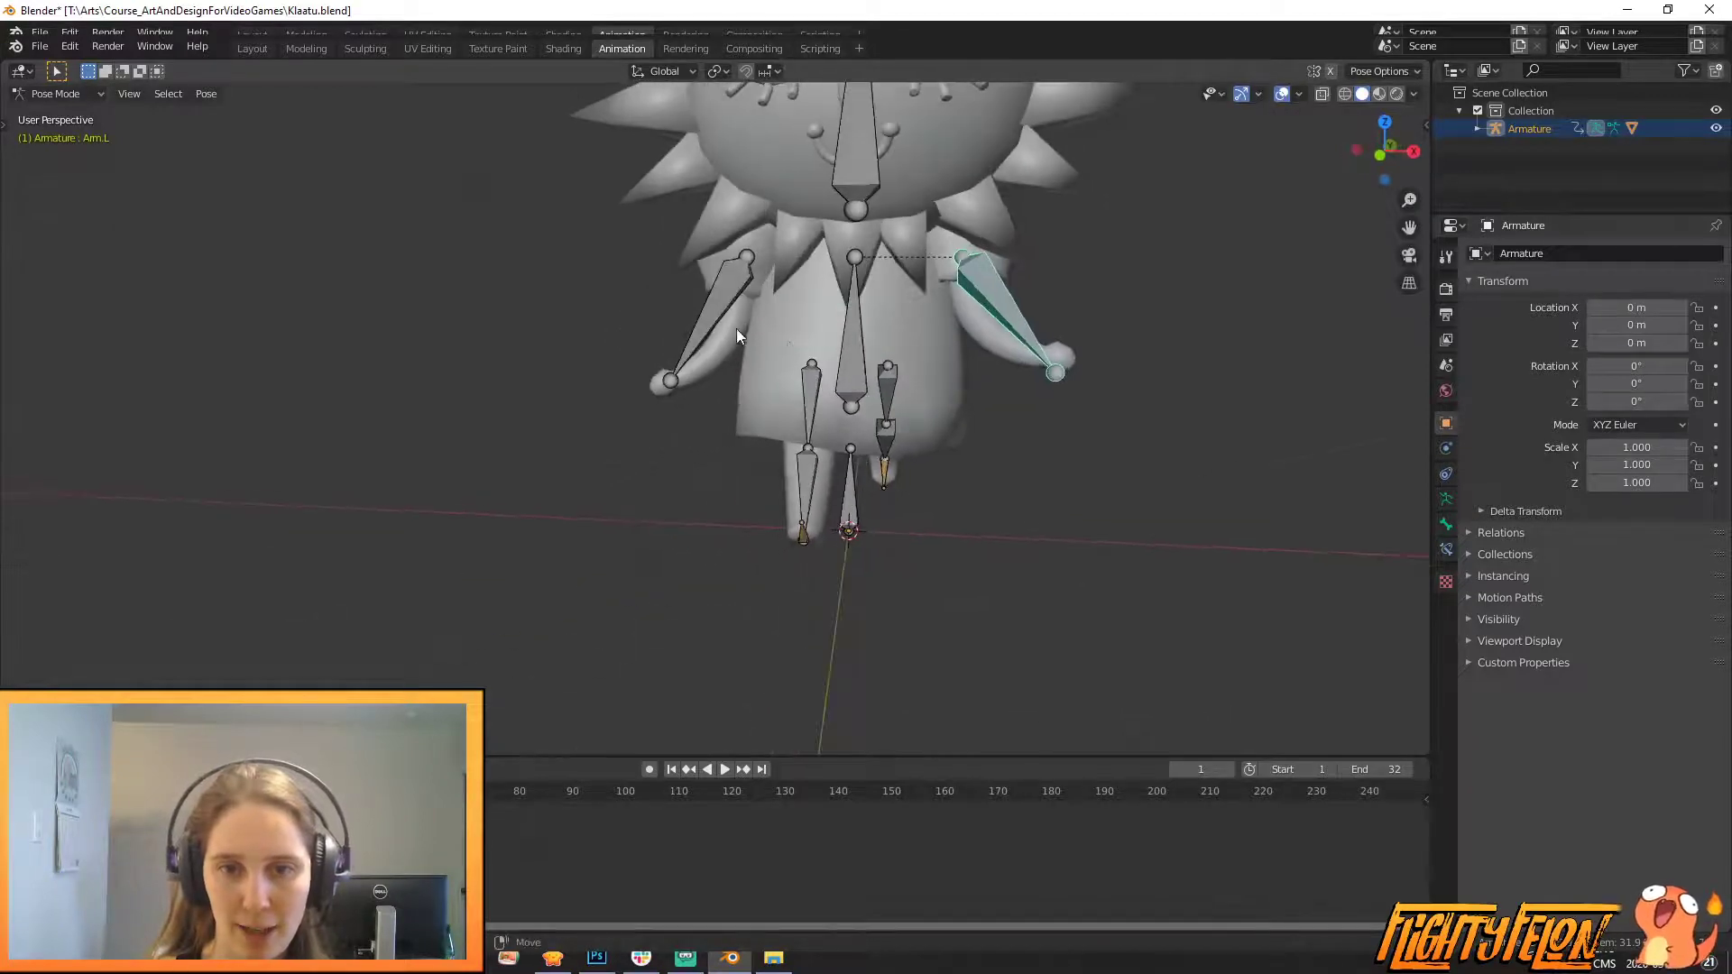
left_click(729, 299)
middle_click_drag(728, 299, 819, 297)
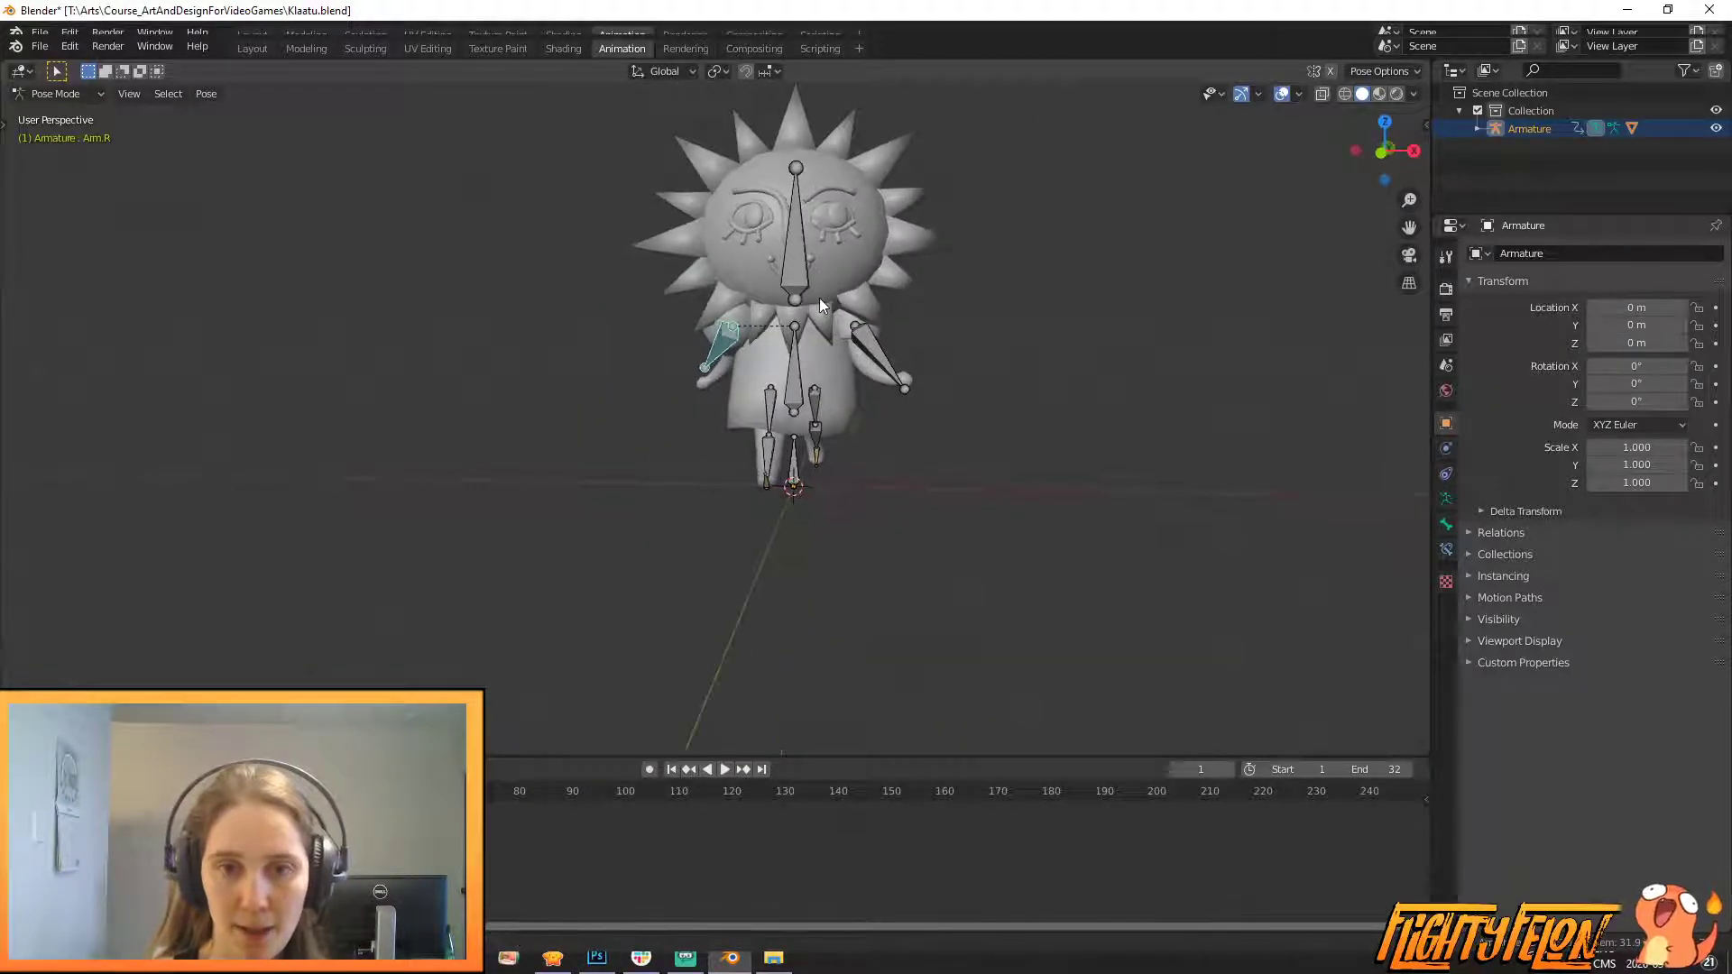
- Select all bones of the armature and insert LocRot keyframes for the stride pose at frame 1
key("a")
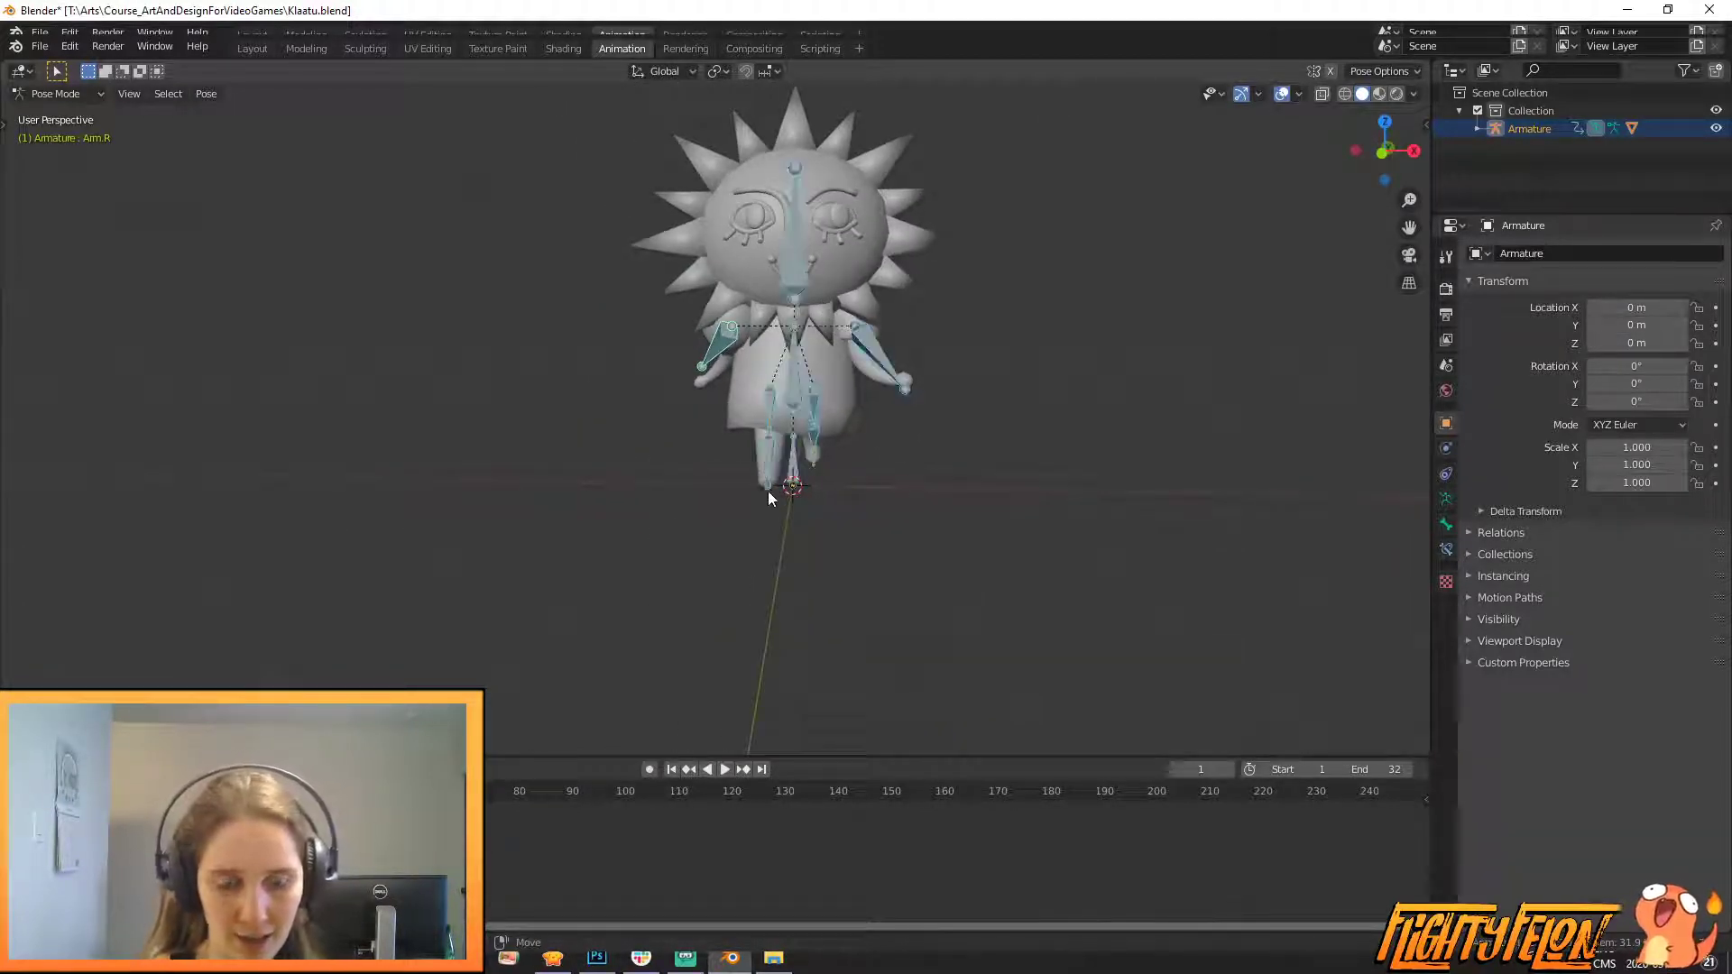
key("i")
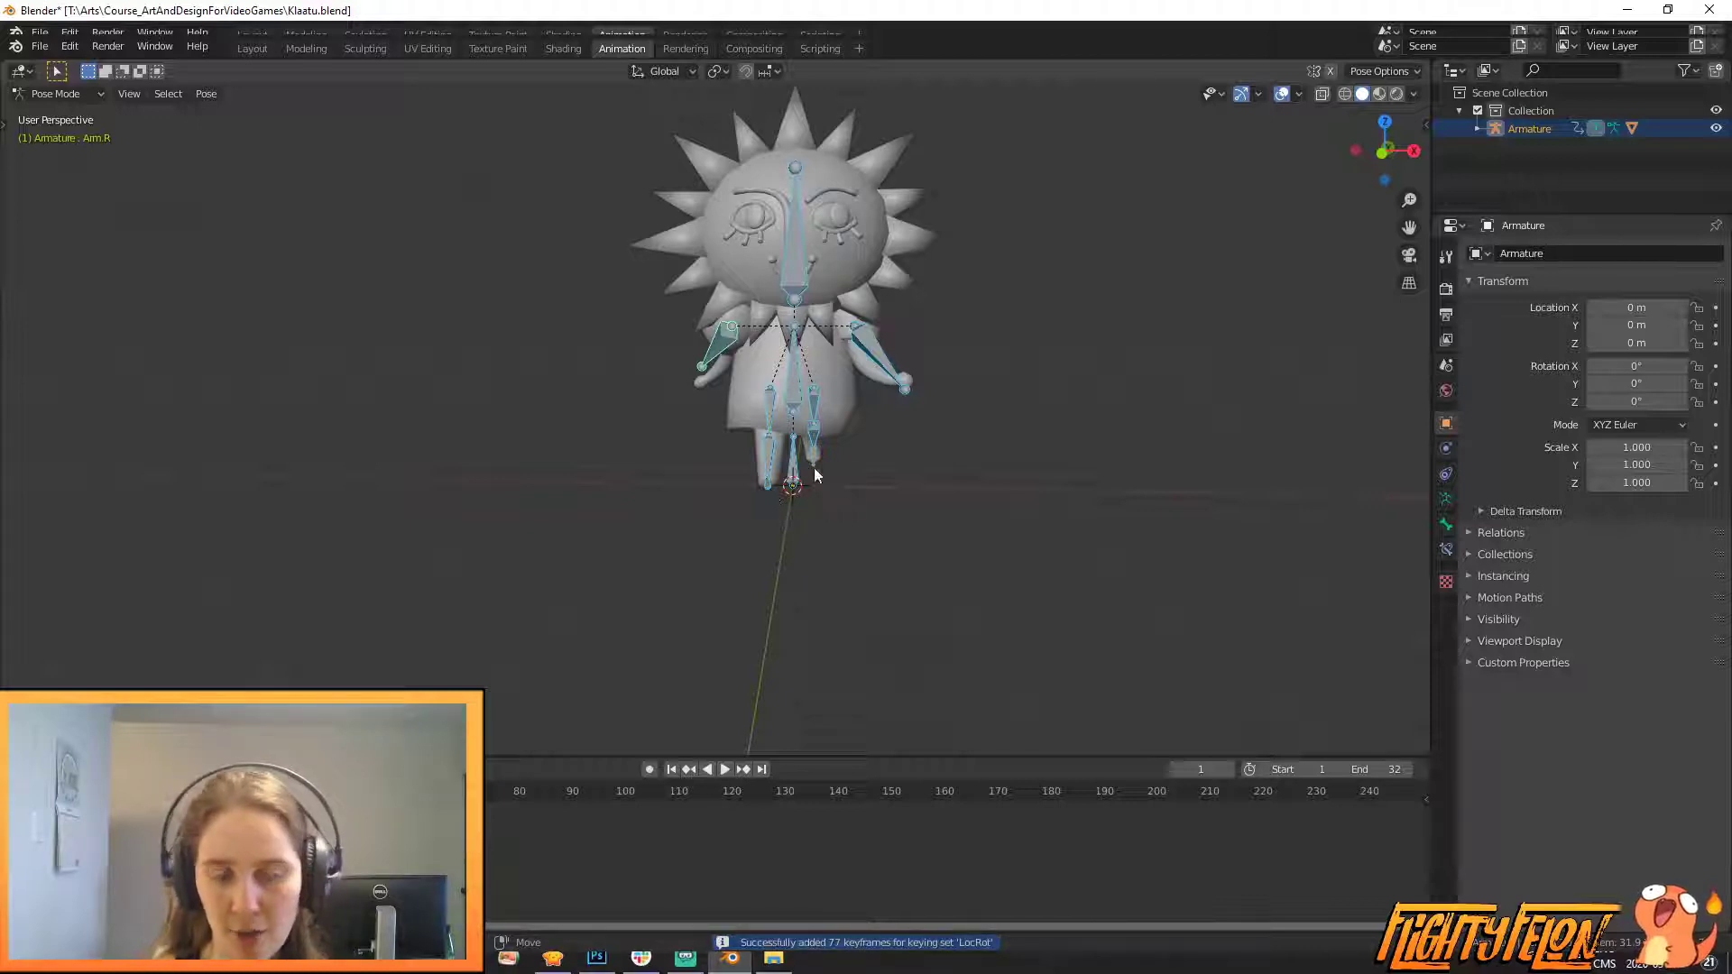
scroll(839, 456, "up", 2)
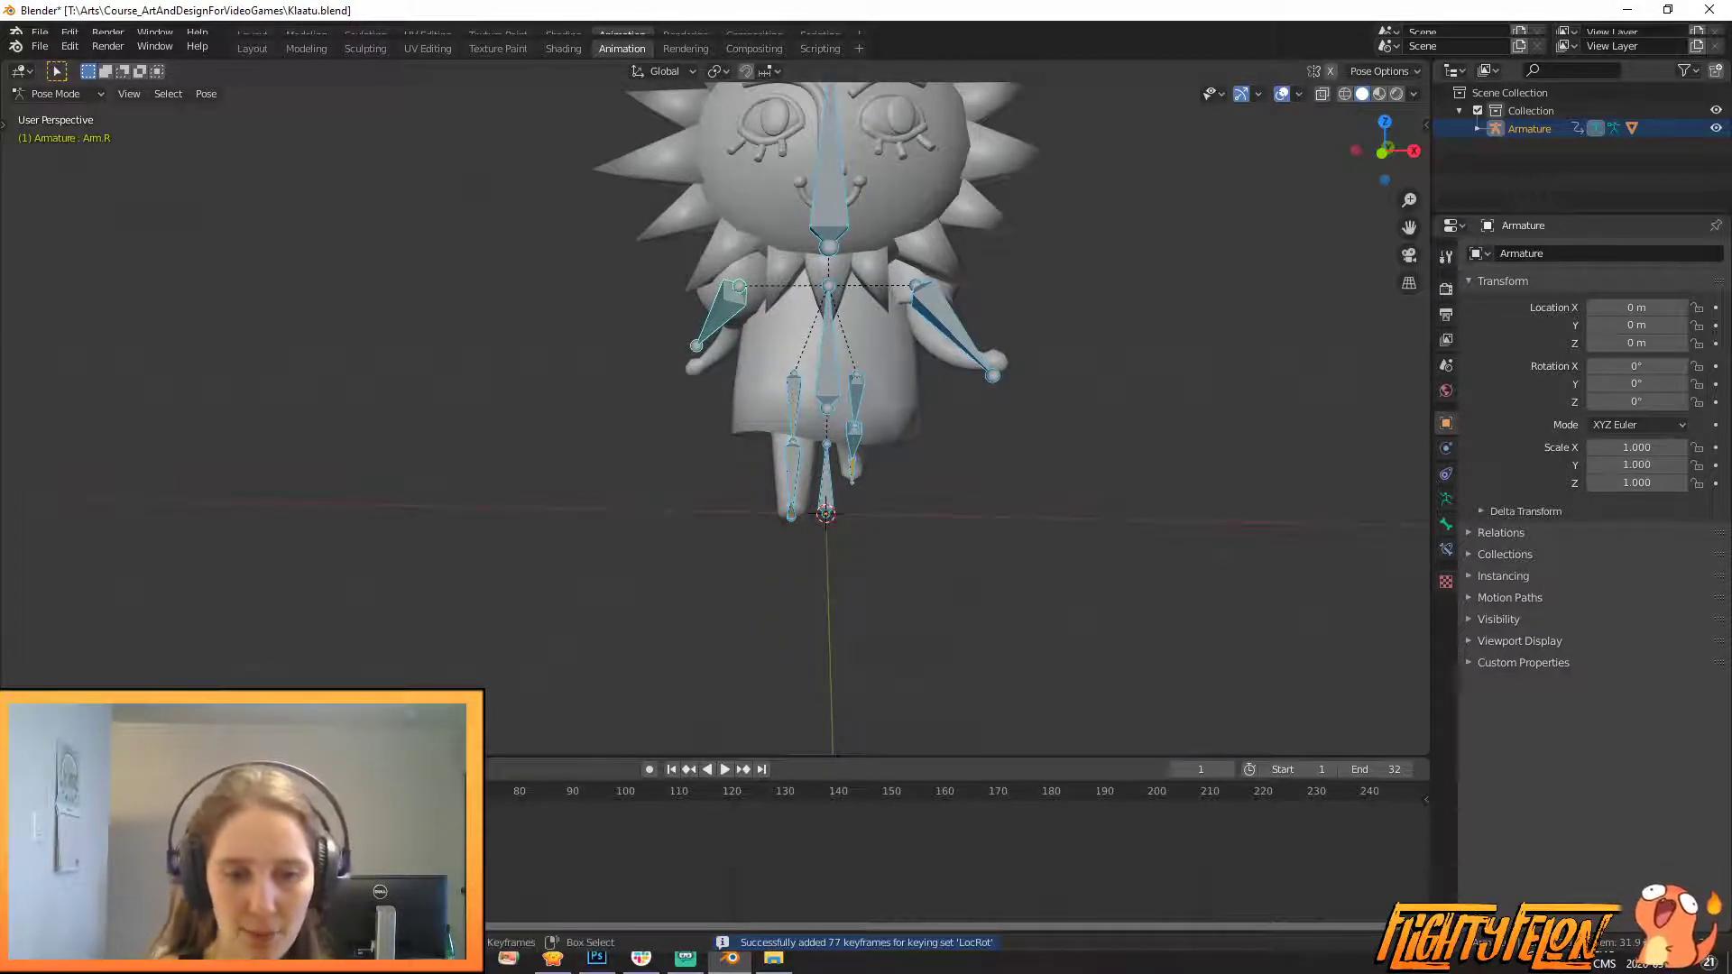
- Copy the stride pose from frame 1, paste it at frame 32 and insert LocRot keyframes for all bones
key("ctrl+c")
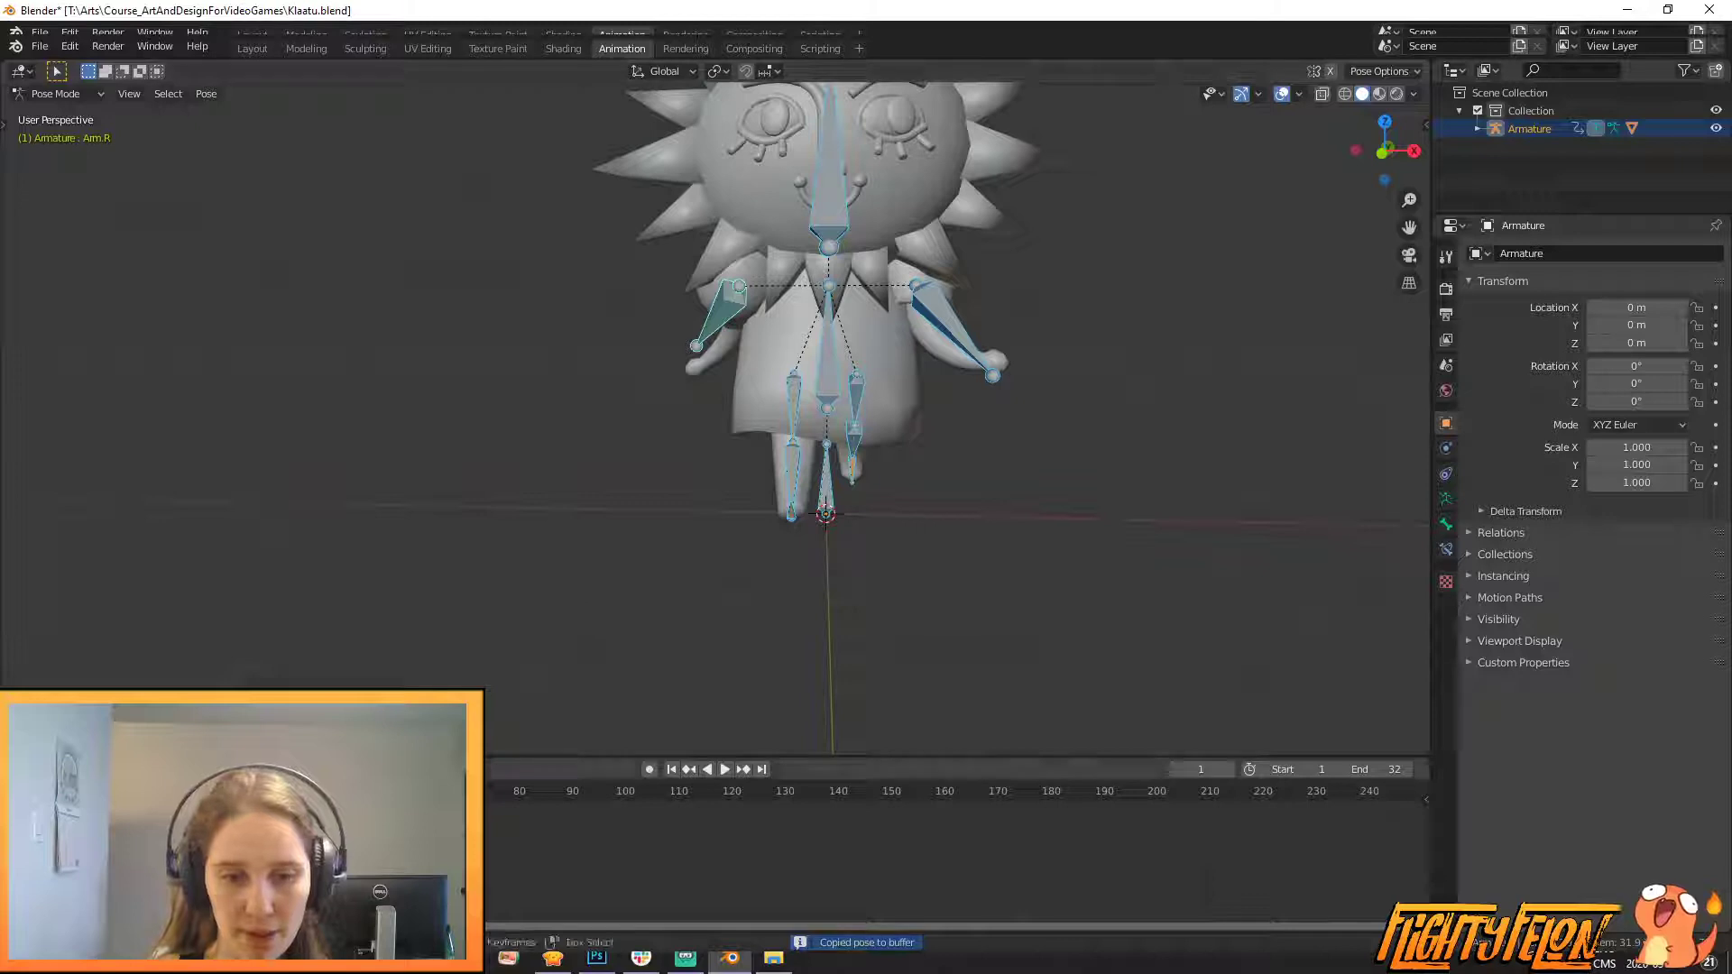
key("shift+Right")
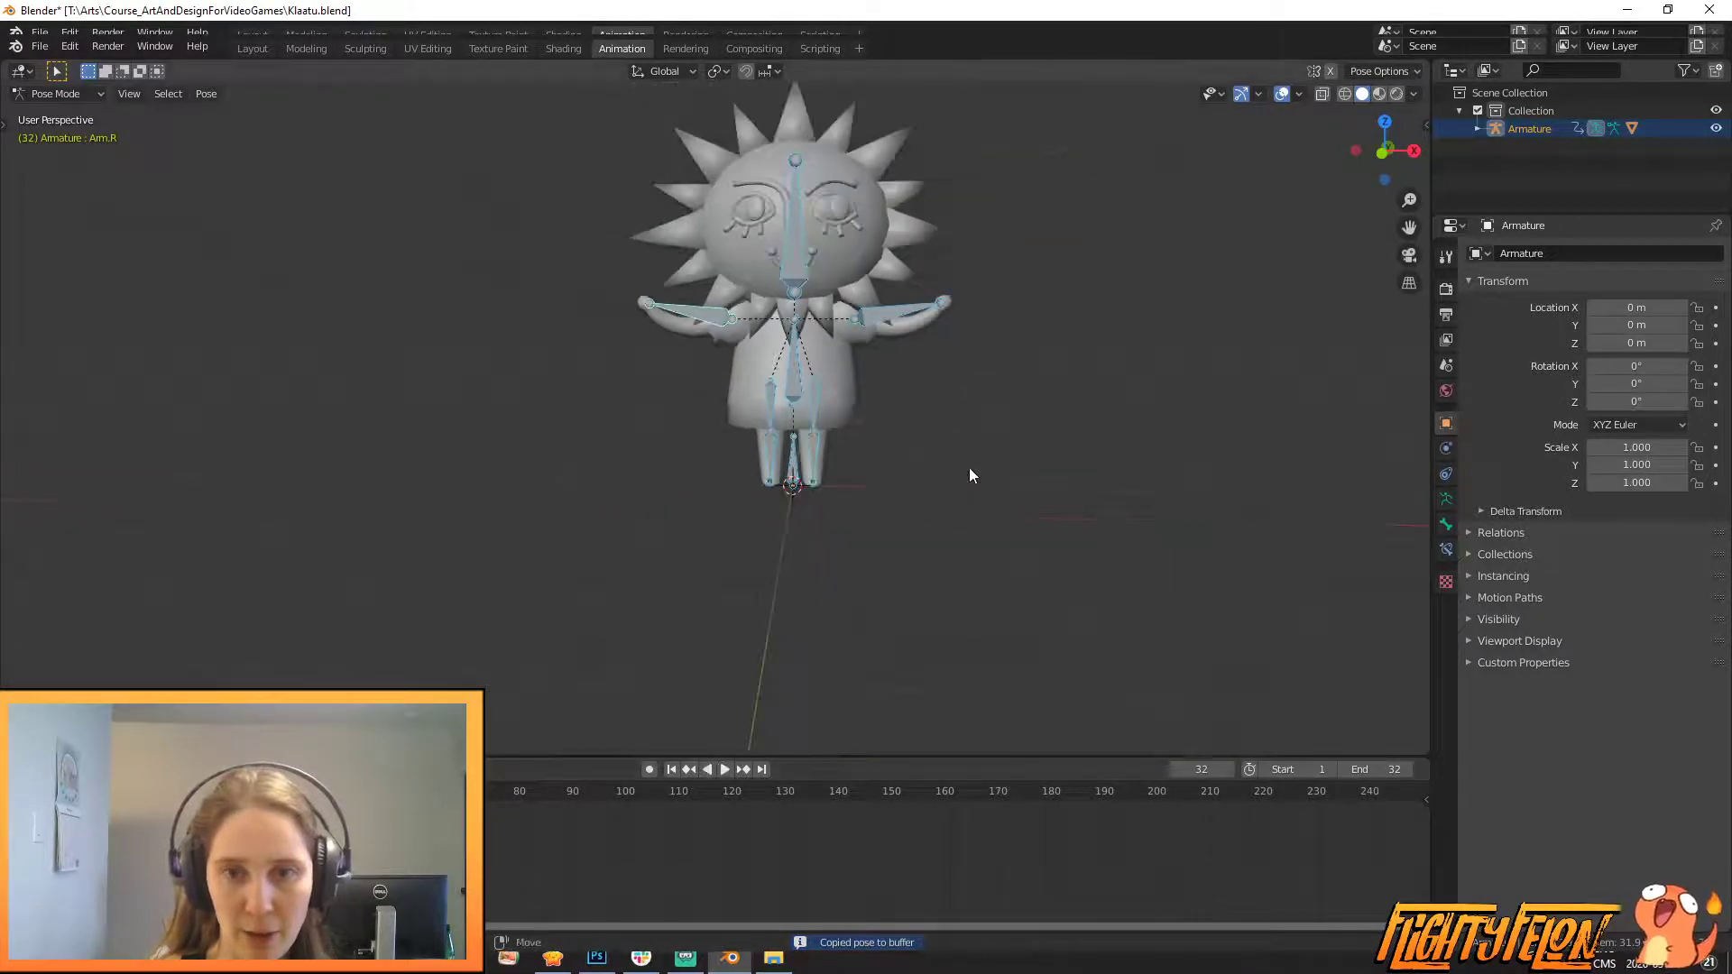
middle_click_drag(968, 467, 521, 468)
middle_click_drag(768, 359, 882, 376)
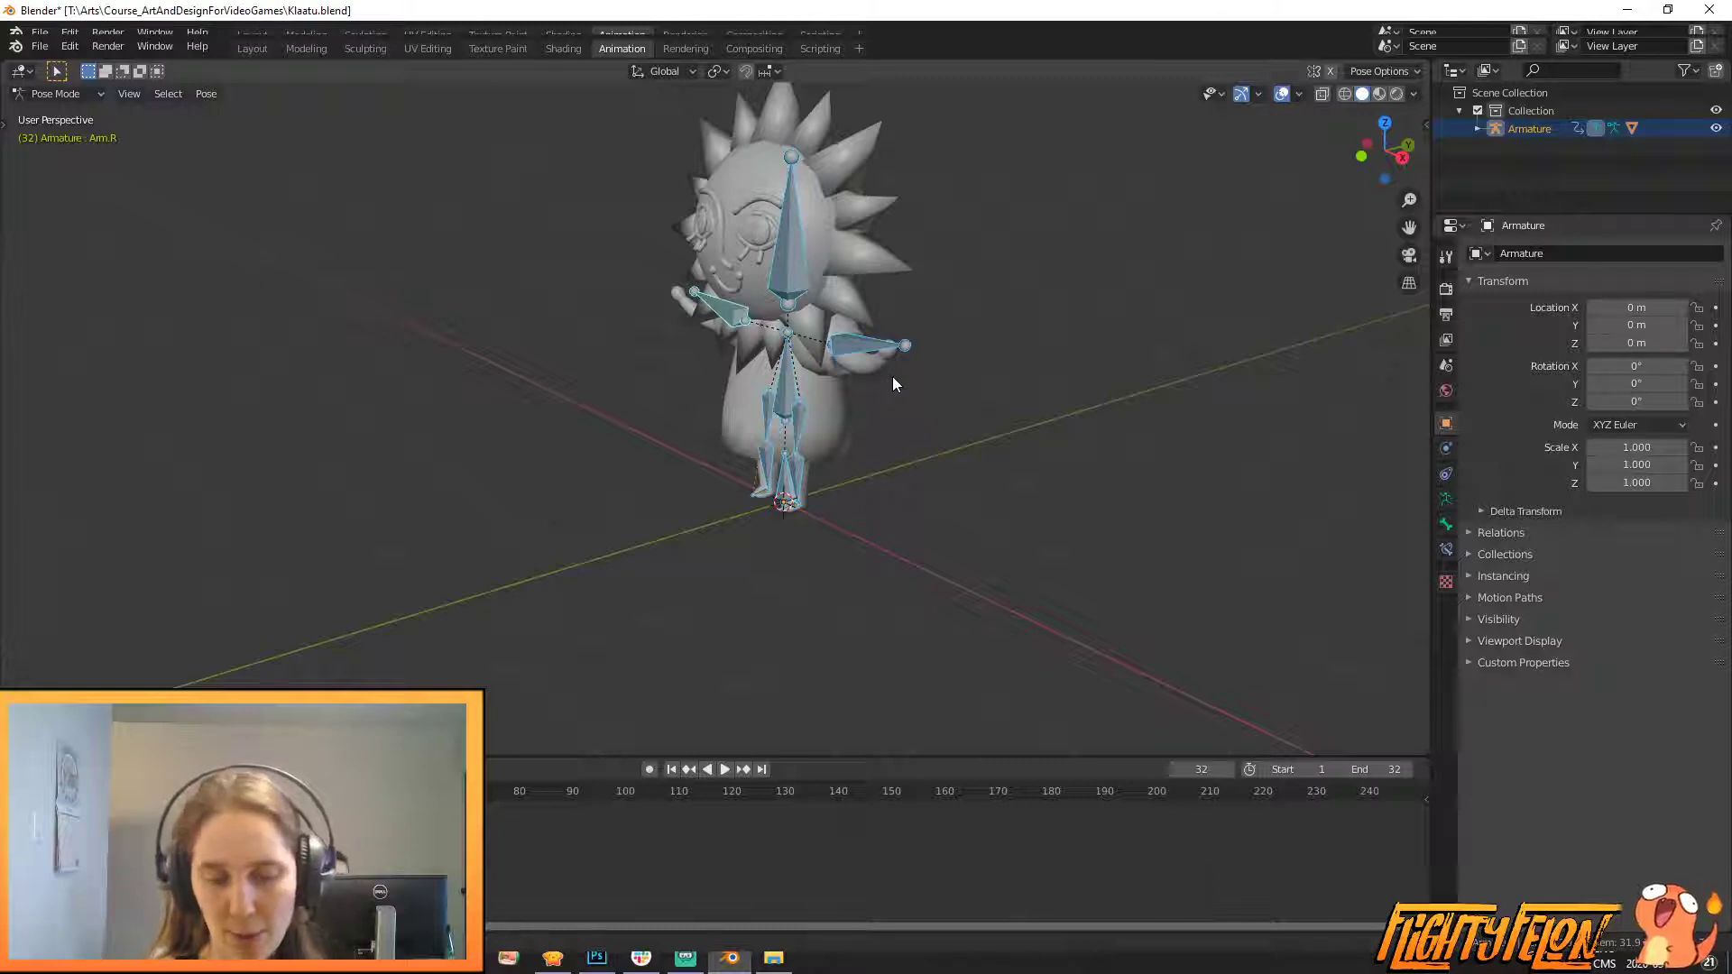
key("ctrl+v")
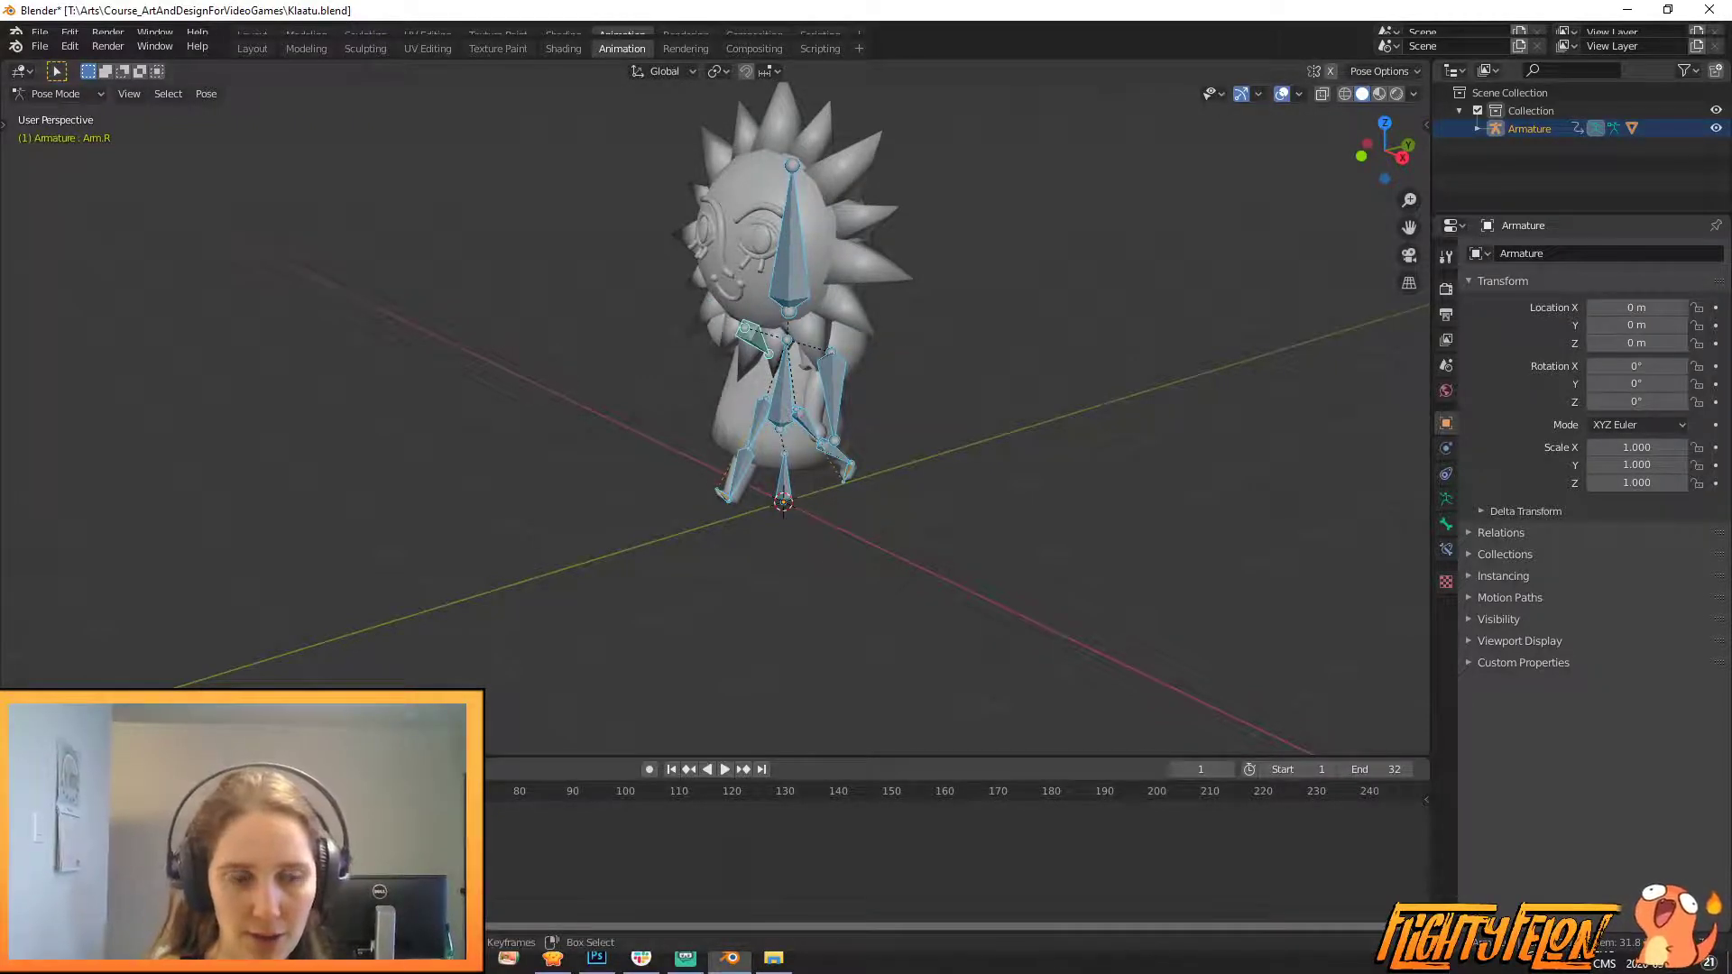
key("shift+Right")
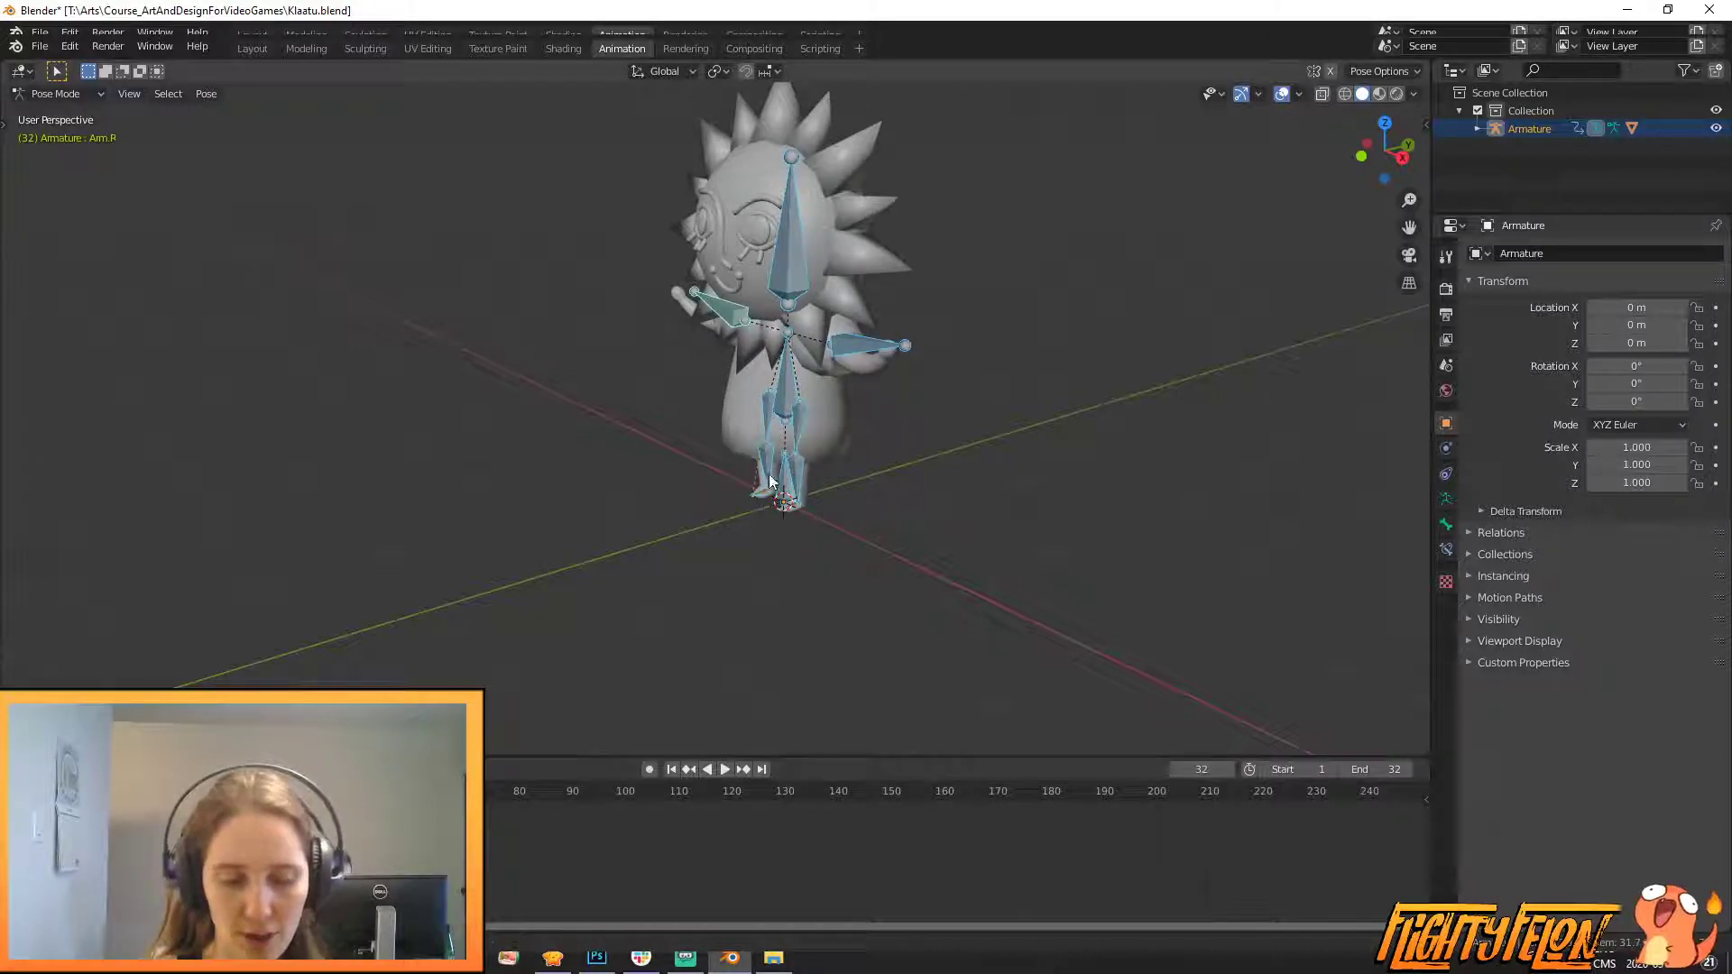
key("ctrl+v")
key("i")
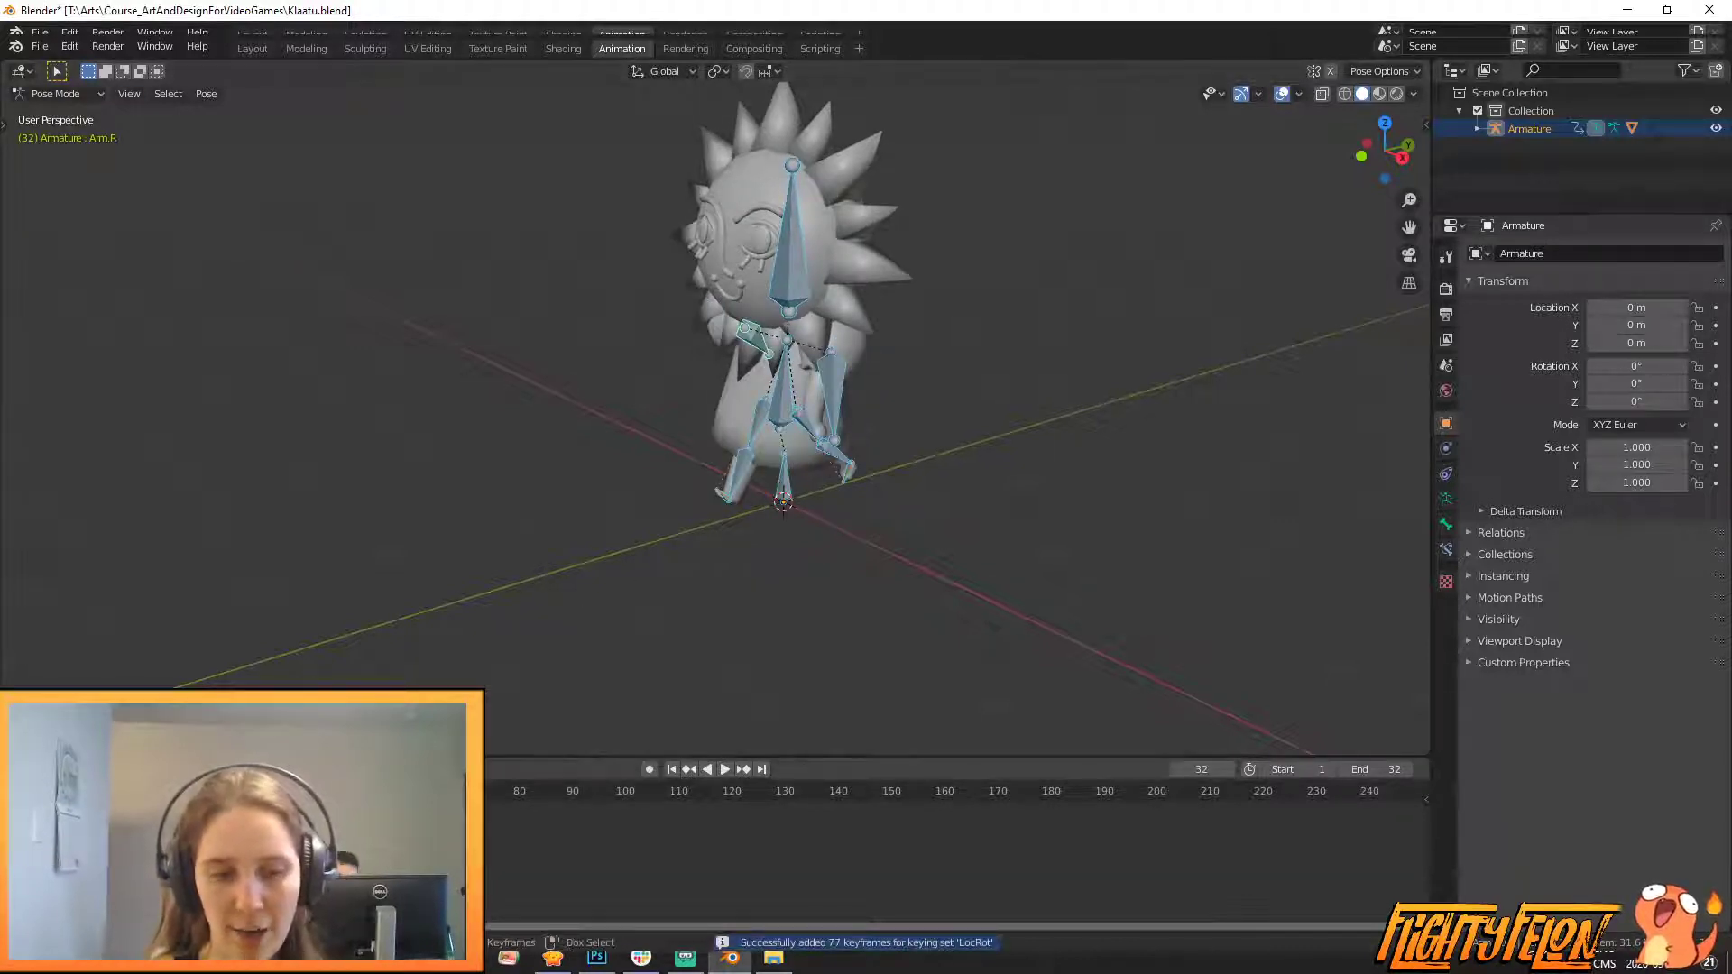
- Play the animation while viewing the character from several sides, and stop with the current frame at 16
middle_click_drag(689, 443, 766, 433)
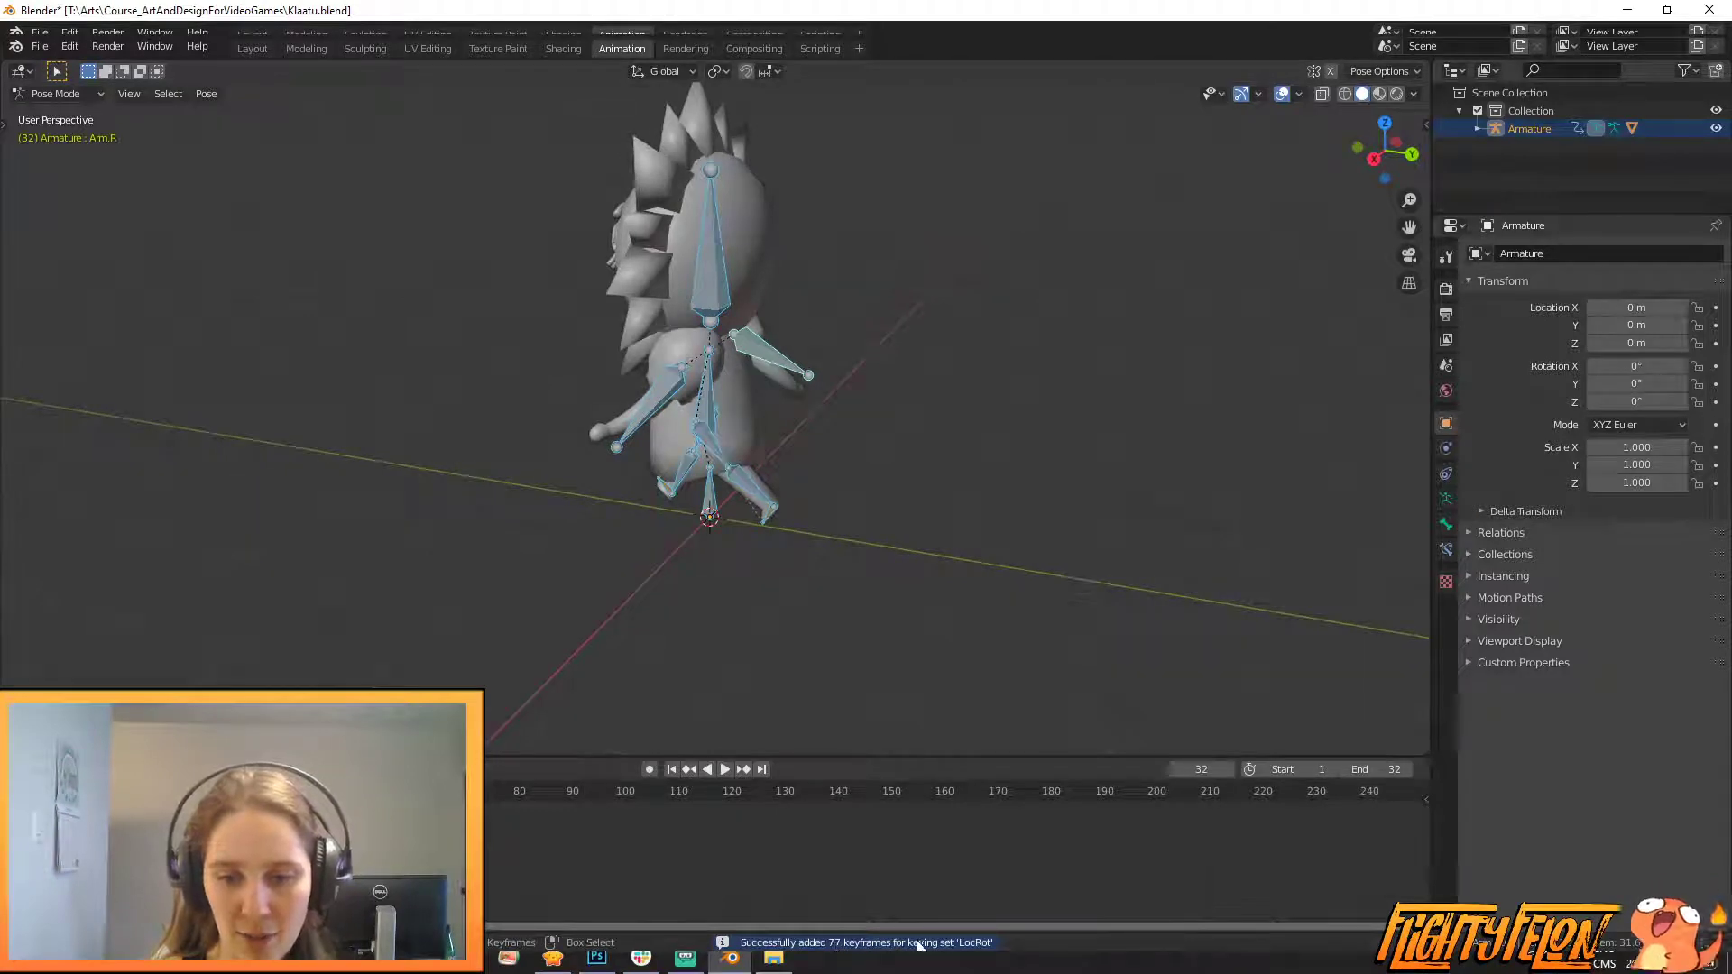
left_click(725, 769)
middle_click_drag(696, 712, 837, 523)
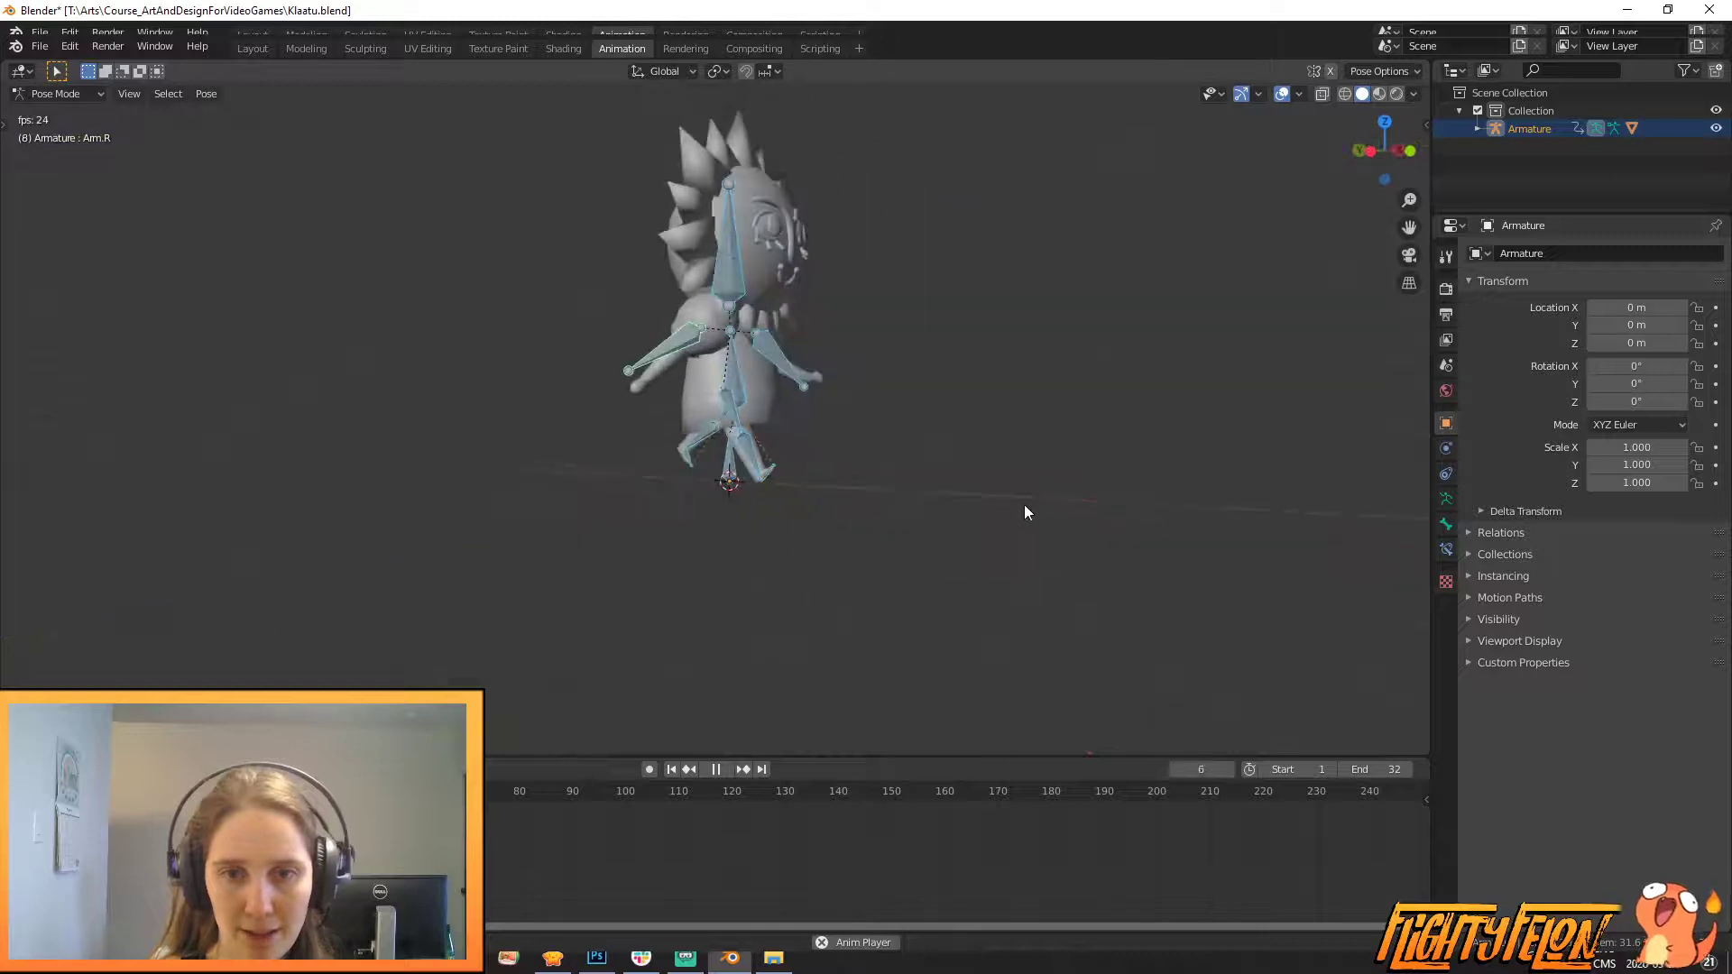
middle_click_drag(1024, 512, 755, 527)
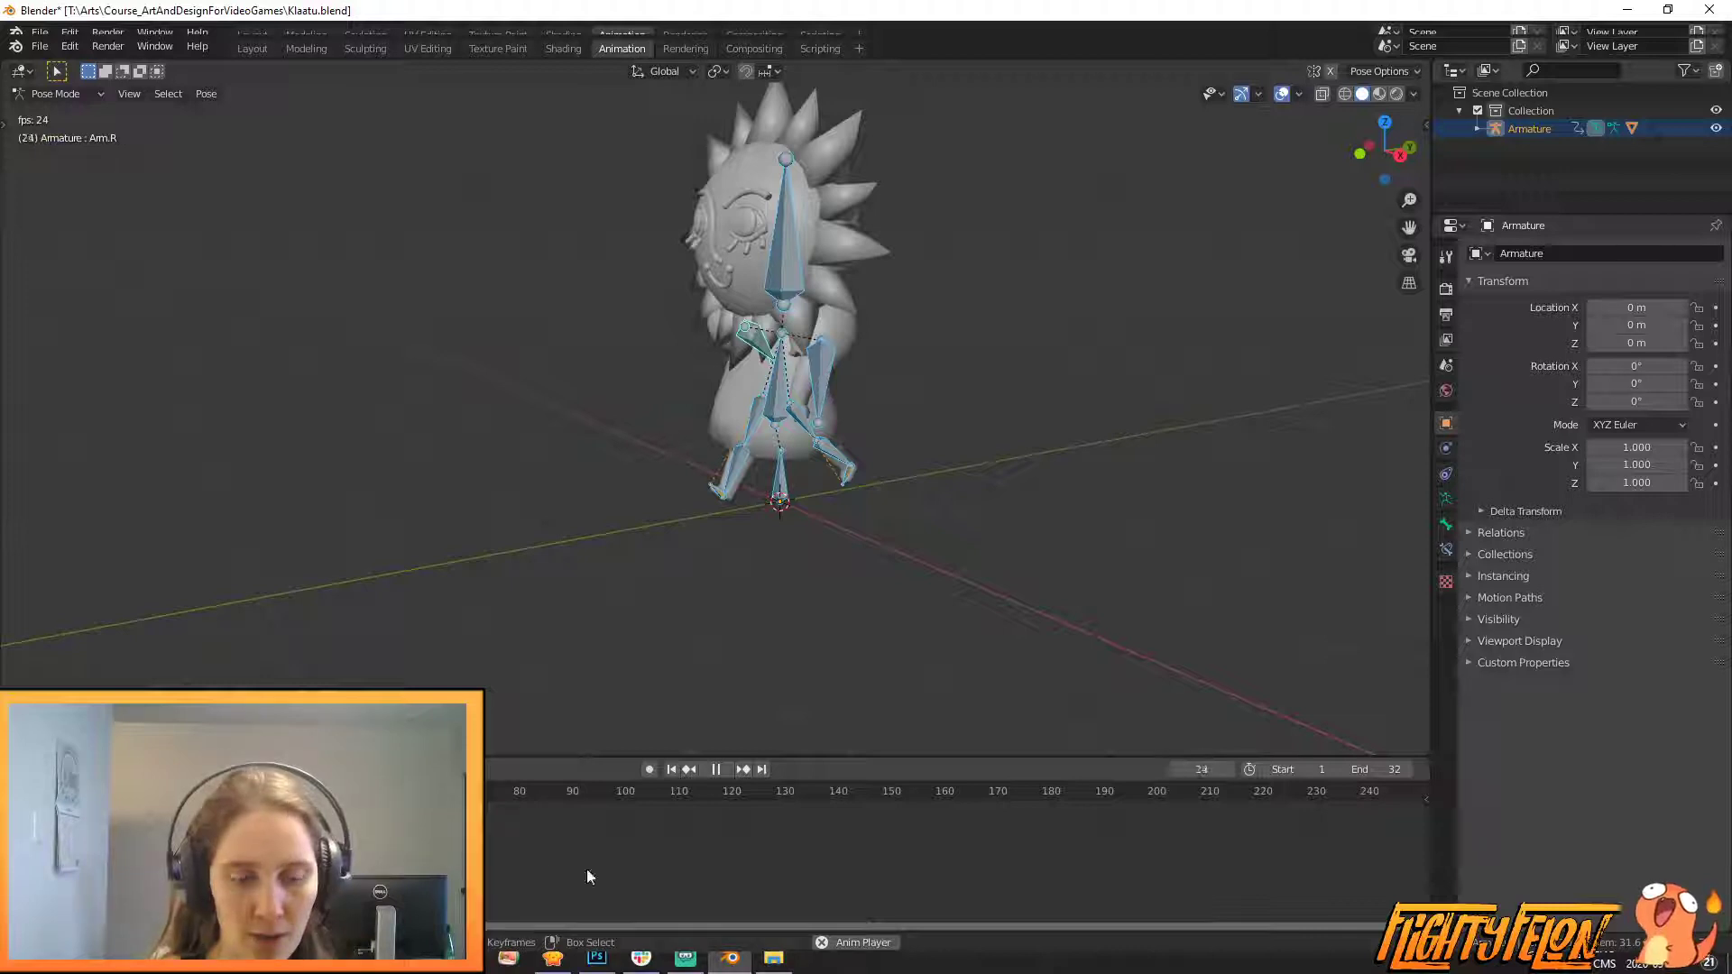
left_click(722, 773)
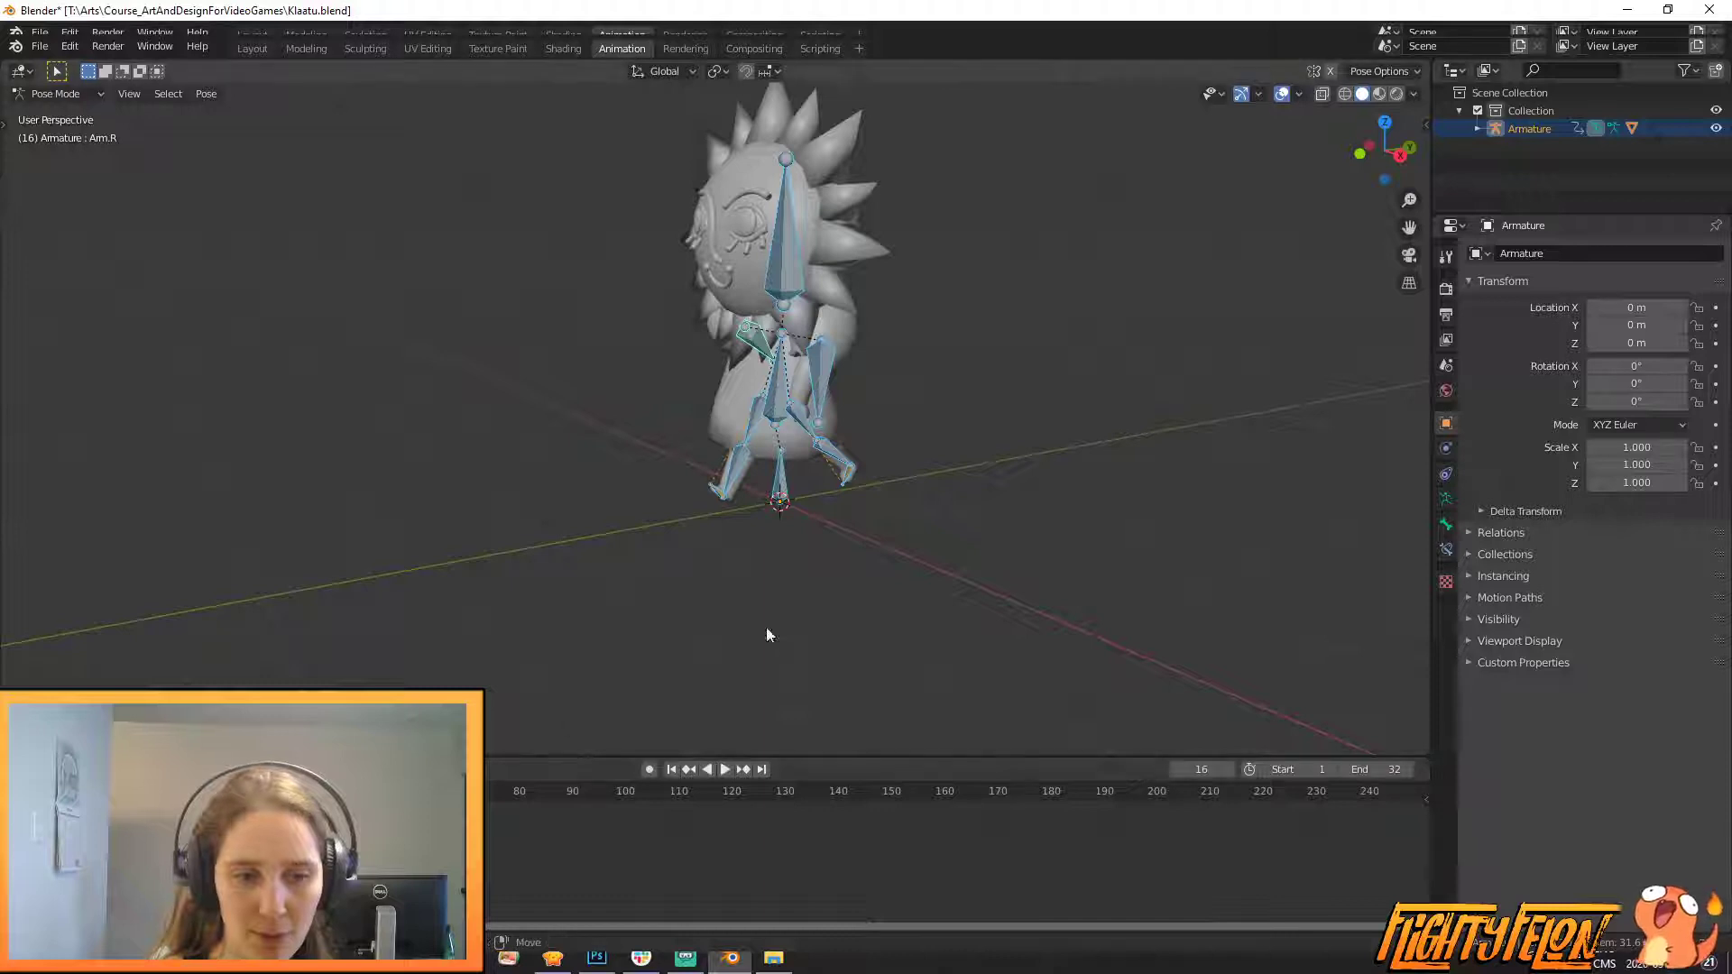
- In the right side view, rotate Thigh.L forward and adjust the Foot.L bone's position and angle for the opposite stride
scroll(869, 489, "up", 2)
middle_click_drag(870, 490, 779, 447)
scroll(794, 387, "up", 2)
left_click(814, 375)
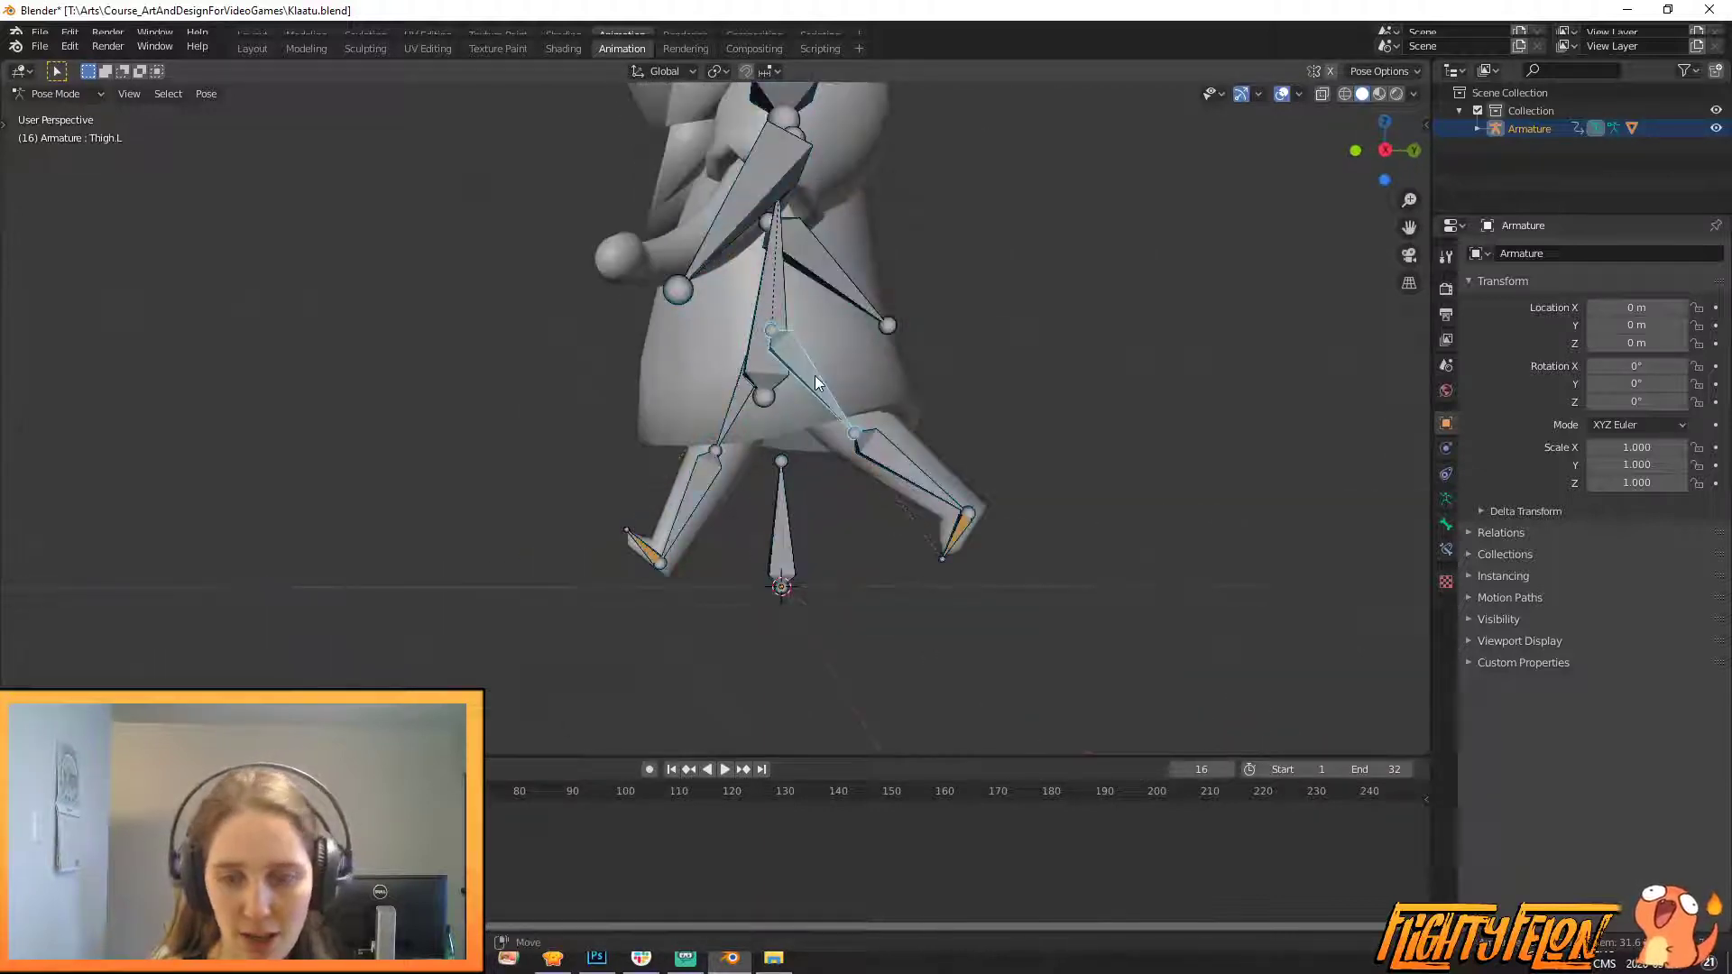
key("KP_3")
key("r")
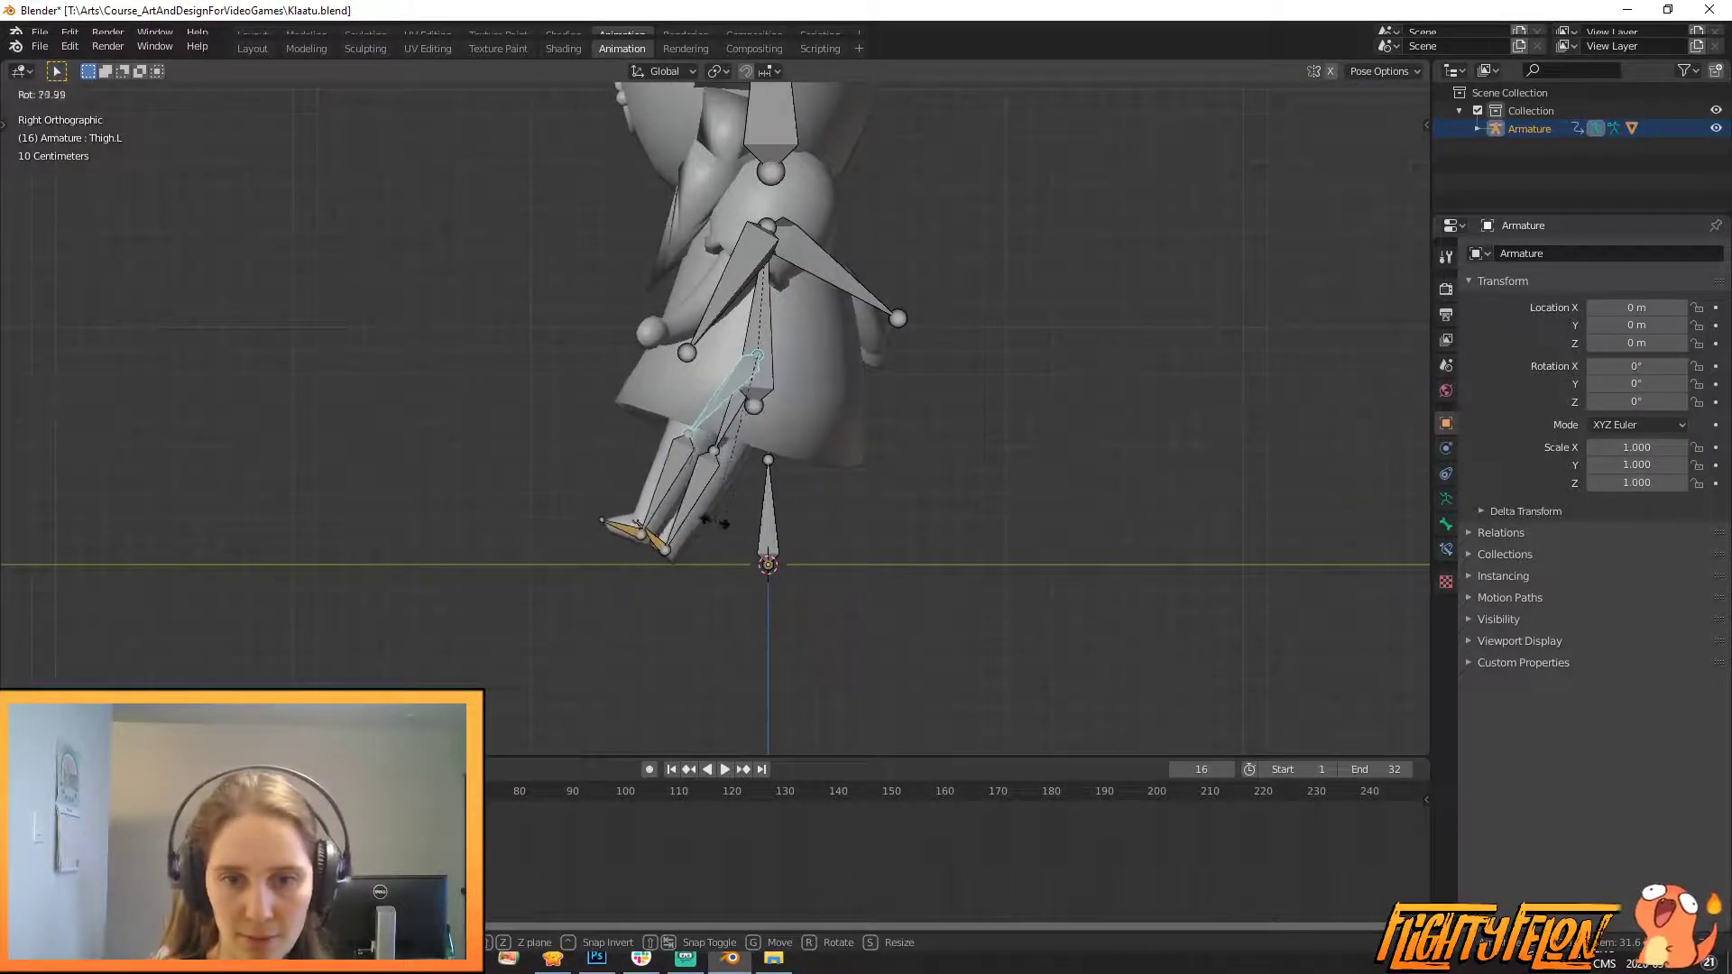
left_click(690, 527)
left_click(638, 539)
key("g")
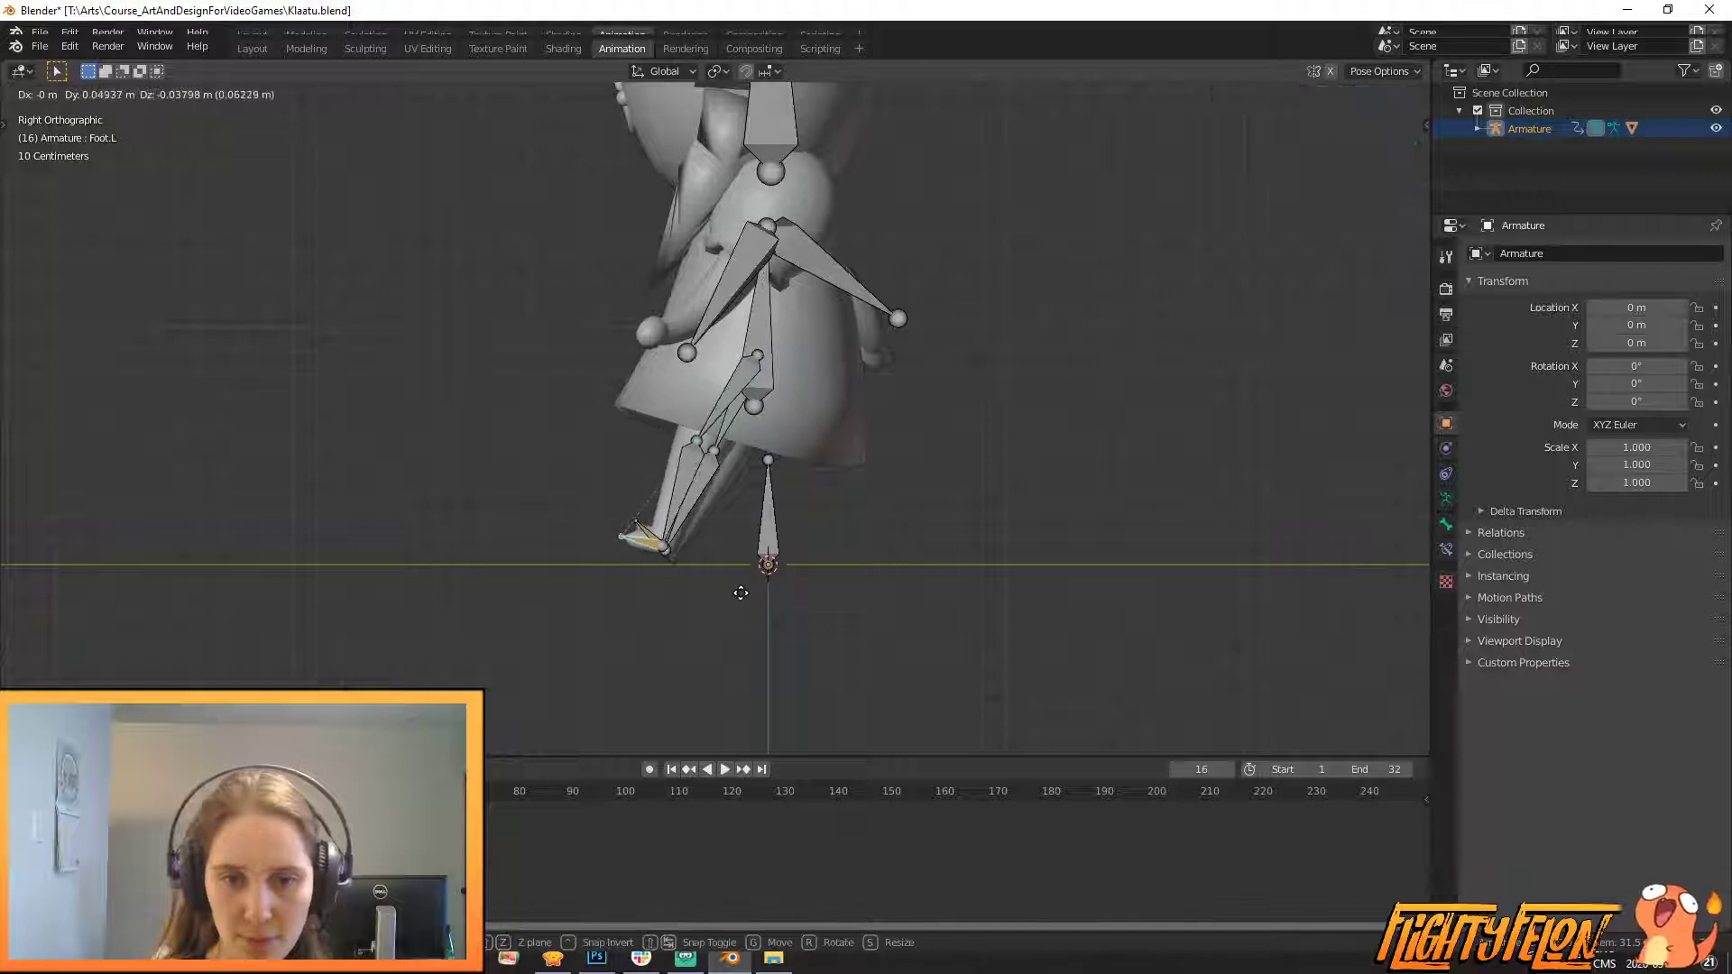
left_click(746, 596)
key("r")
left_click(747, 598)
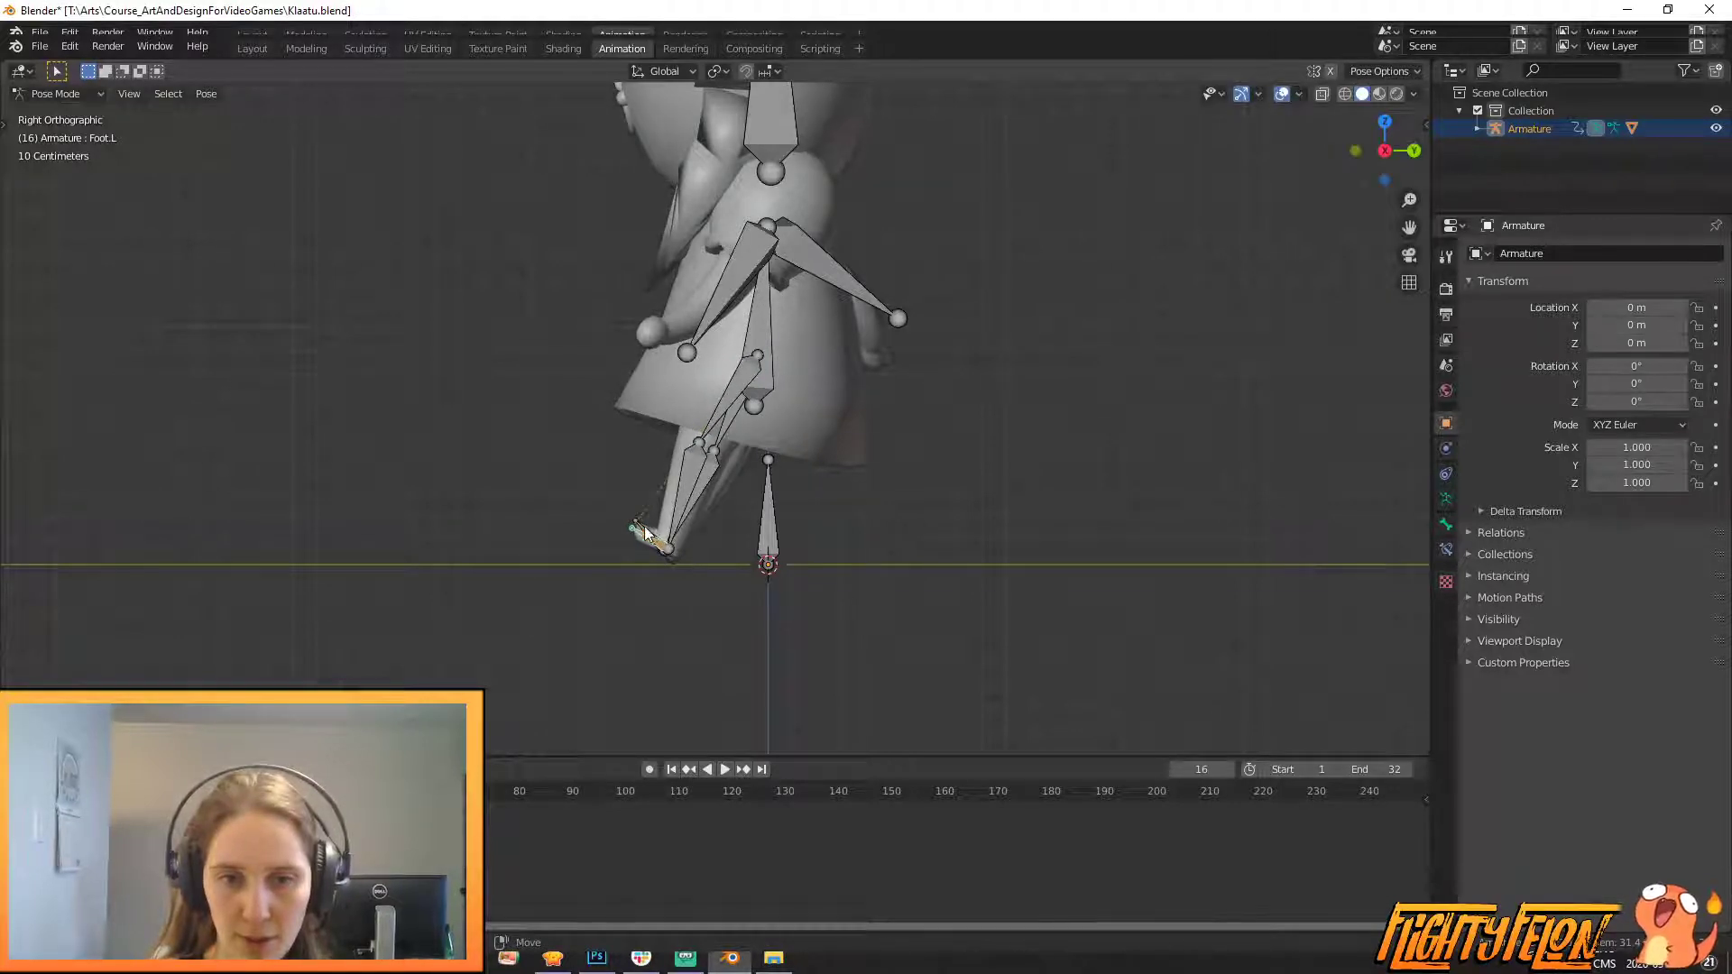
- Move the Foot.R bone backward behind the body and rotate it so the toes point down toward the ground
key("g")
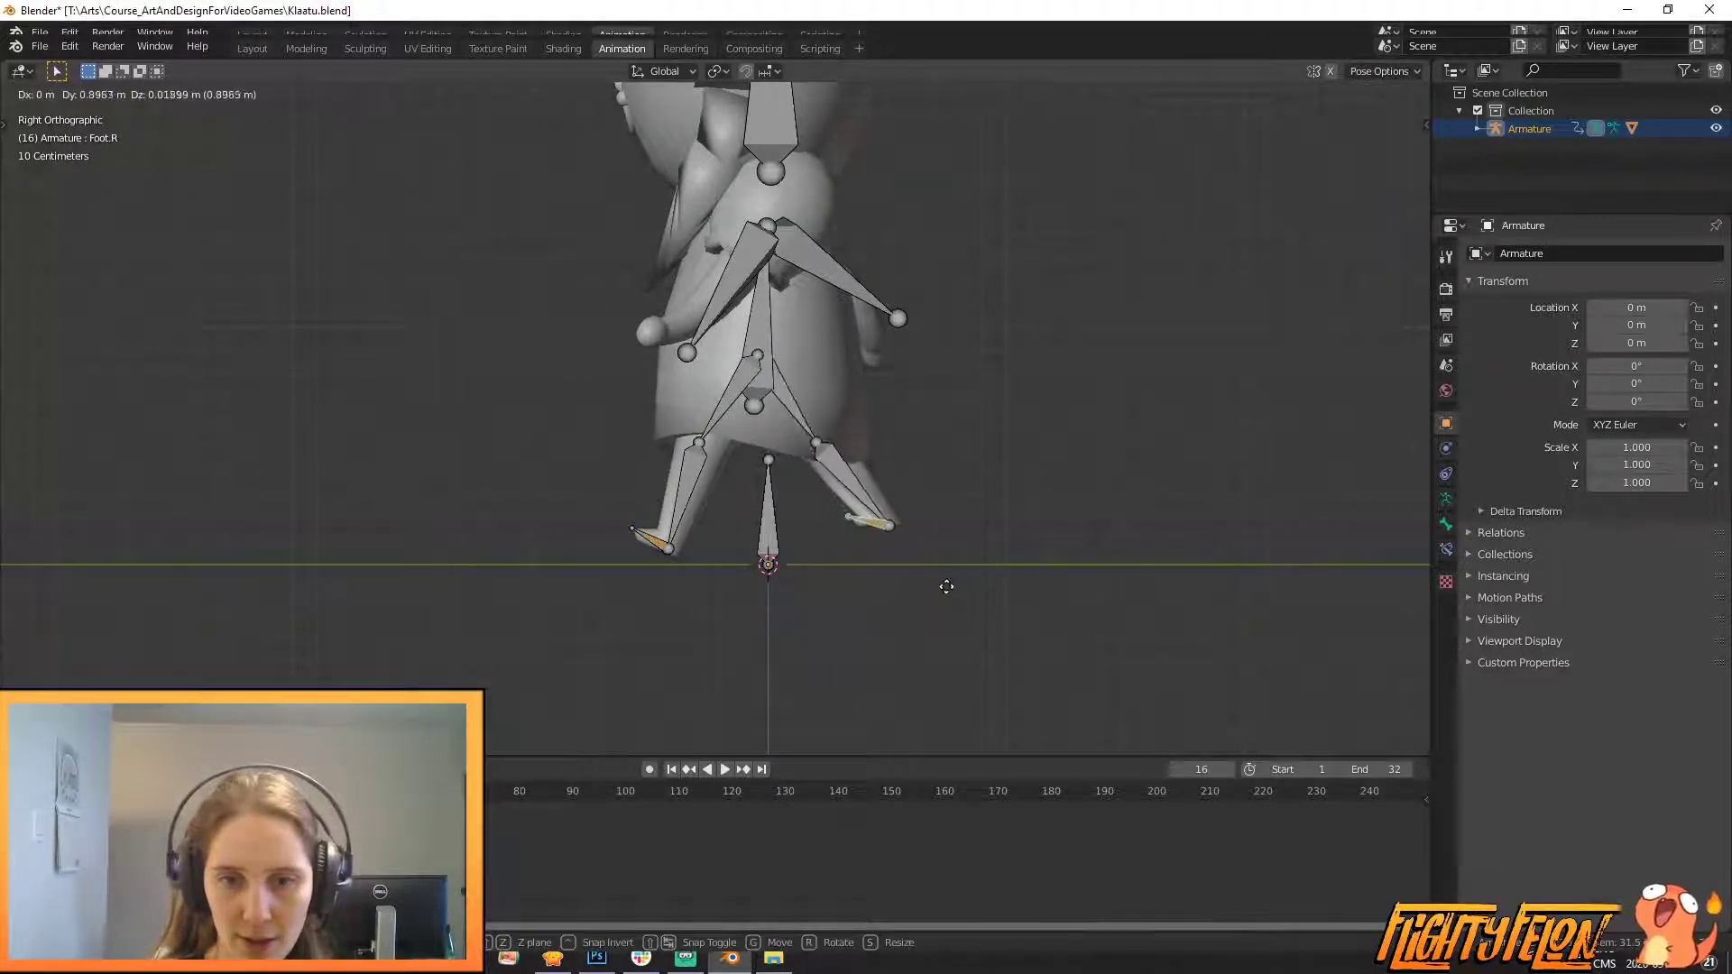
left_click(851, 458)
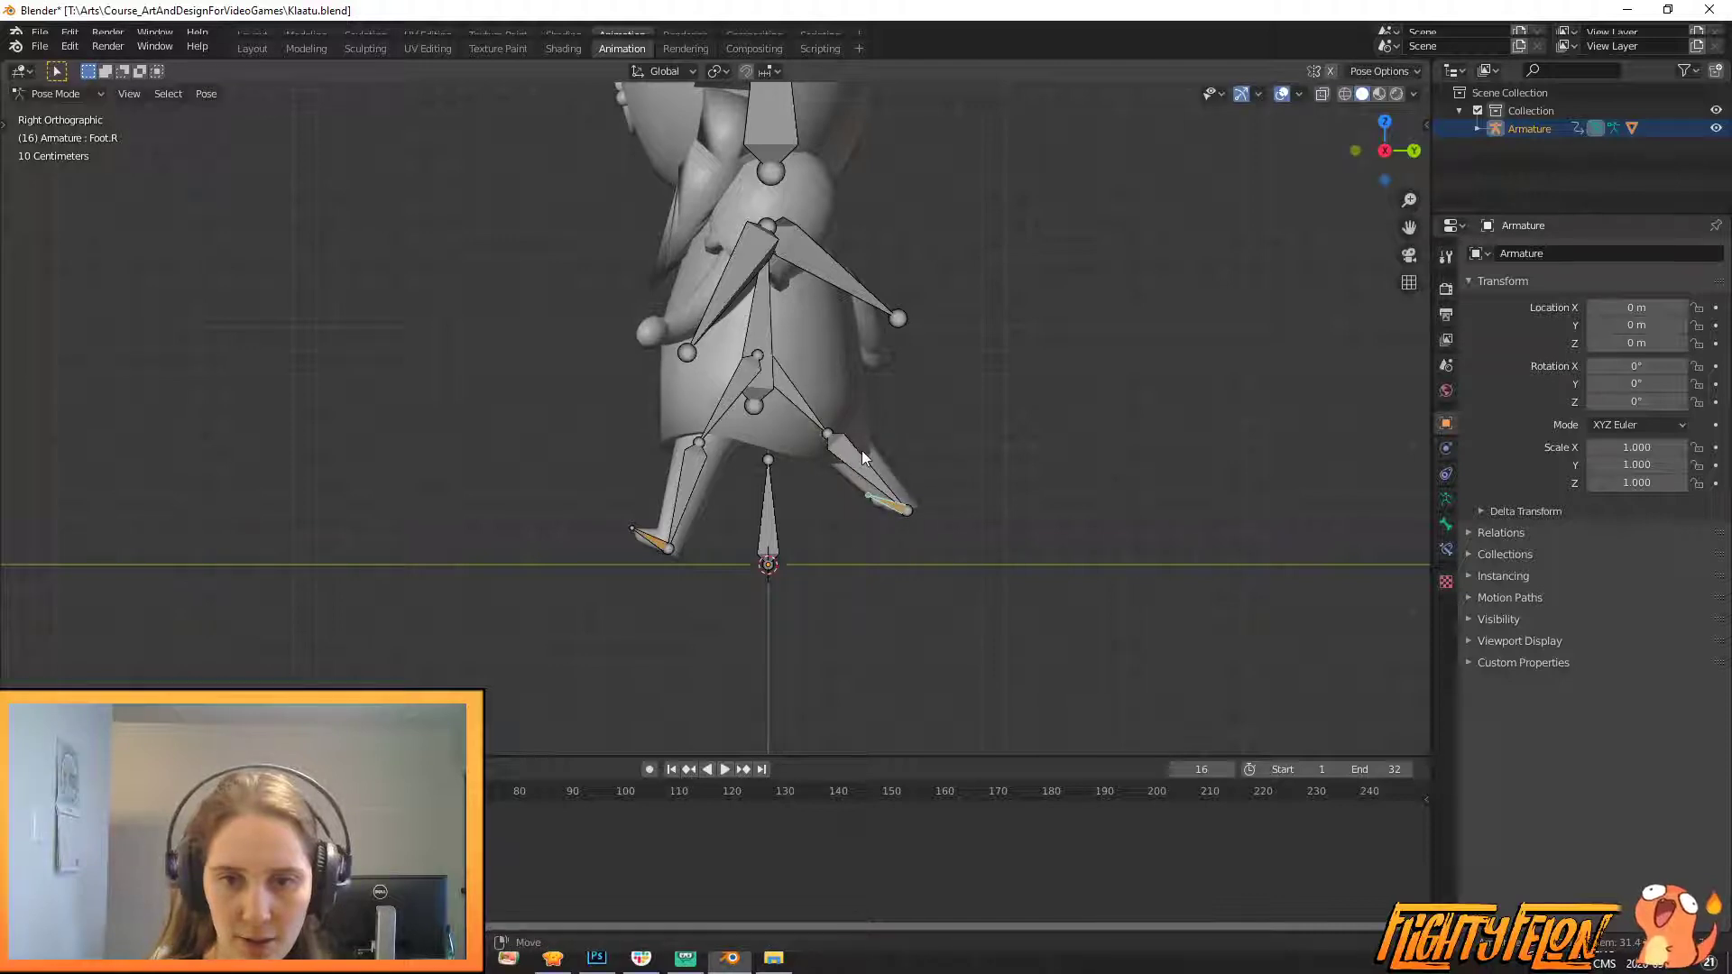
left_click(862, 451)
key("r")
left_click(931, 440)
left_click(928, 440)
key("g")
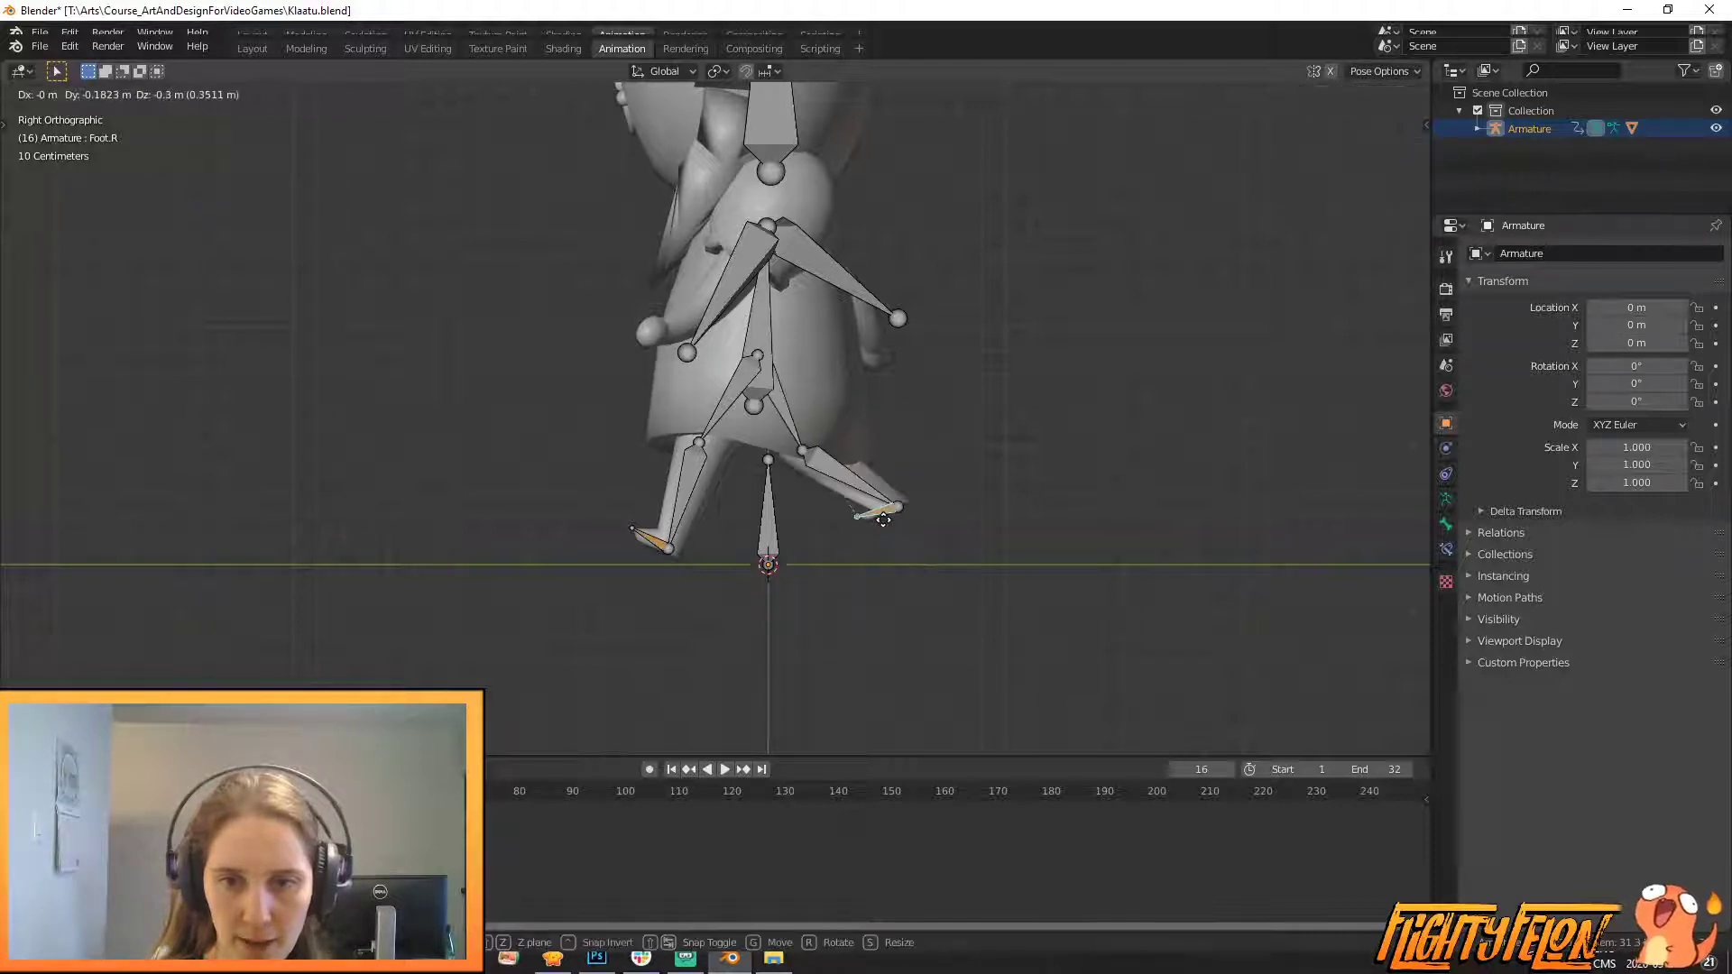
left_click(938, 620)
key("r")
left_click(974, 543)
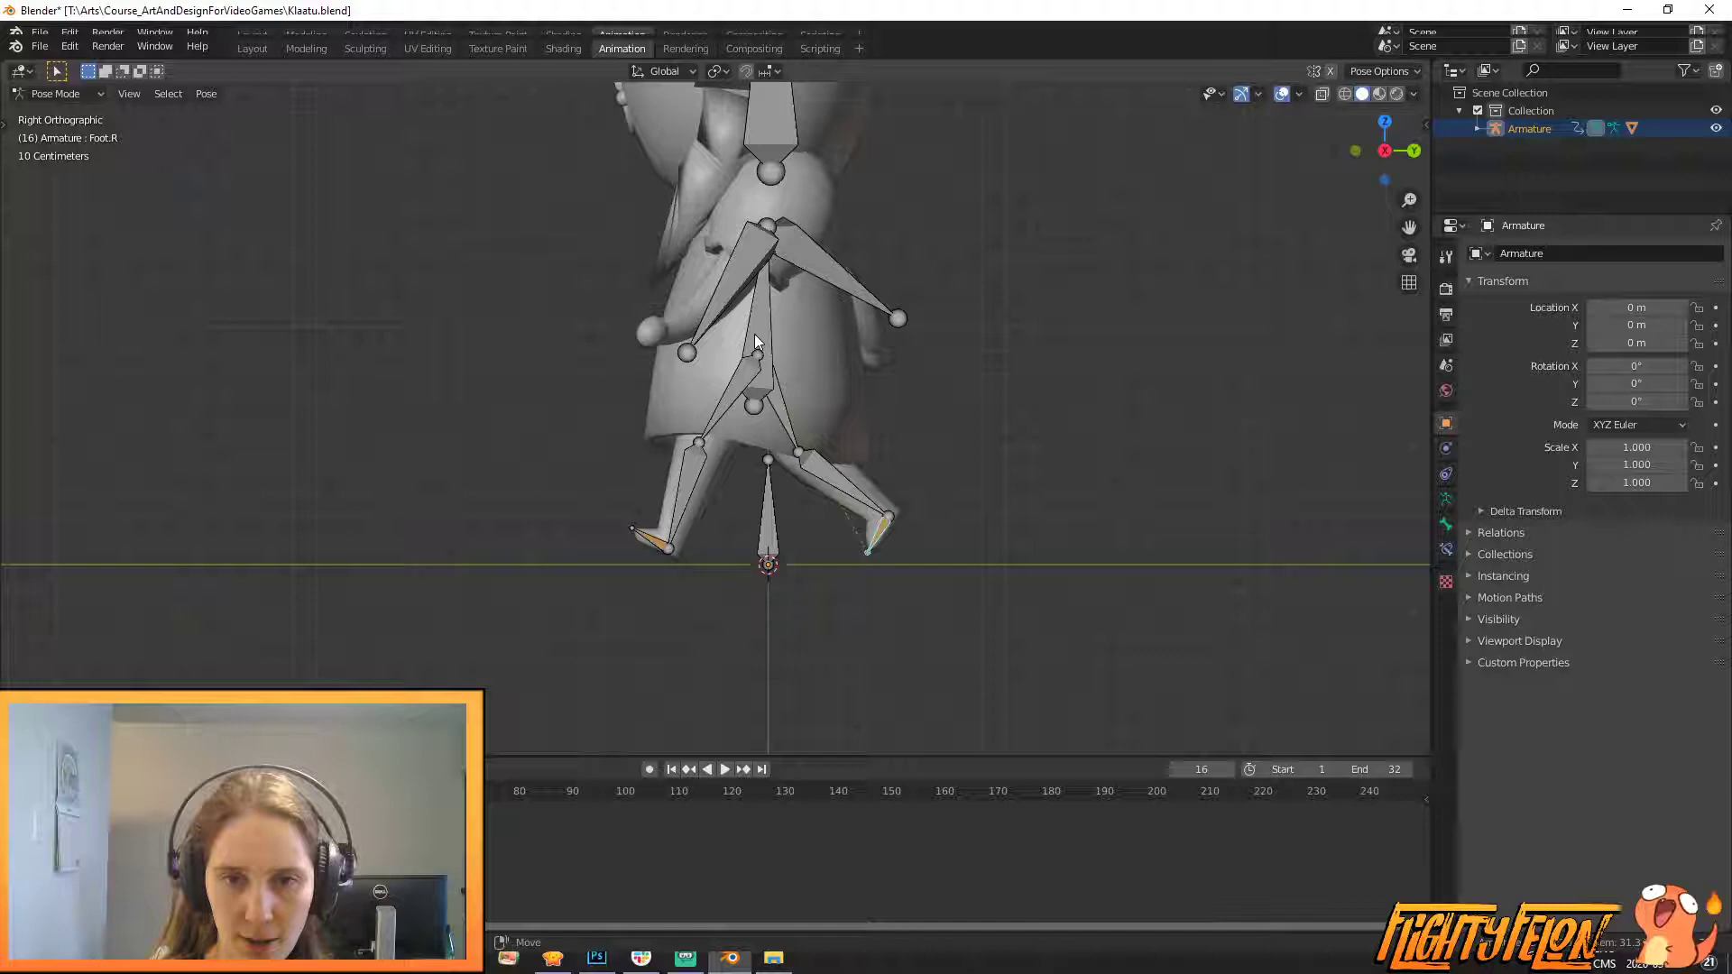
- Swing Arm.L backward and Arm.R forward to mirror the arm positions of the first stride pose
left_click(745, 253)
key("r")
left_click(848, 261)
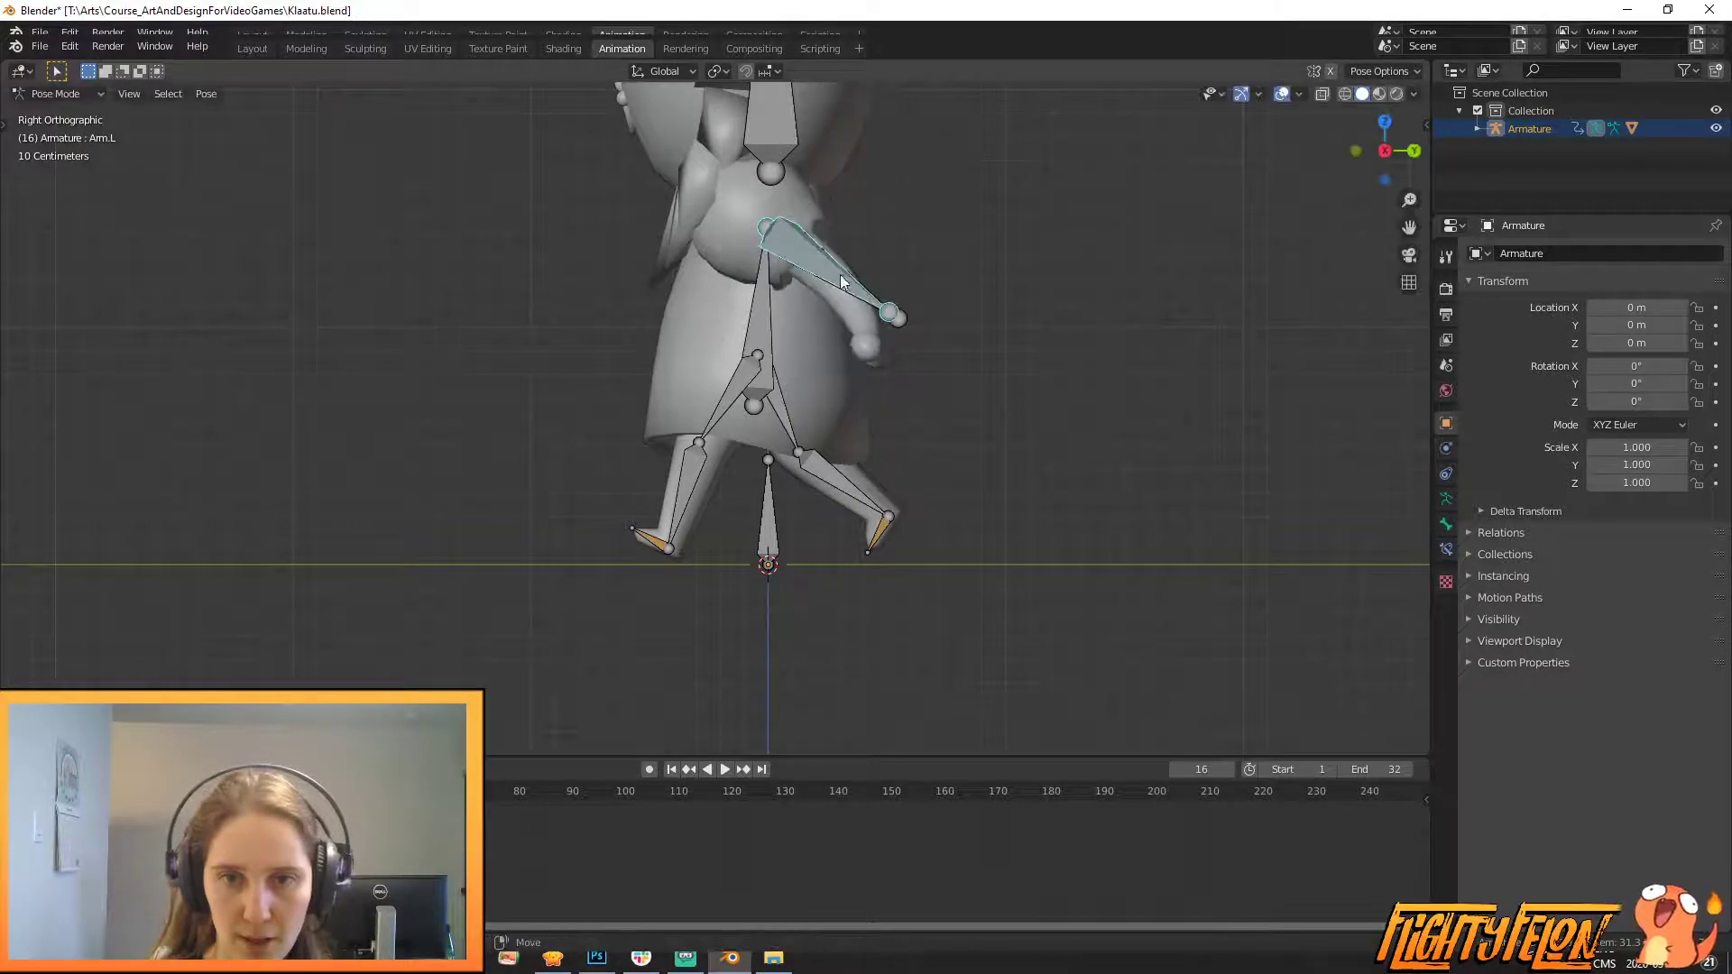
left_click(841, 274)
key("r")
left_click(718, 377)
- Select all bones of the armature and insert LocRot keyframes for the opposite stride pose at frame 16
middle_click_drag(718, 377, 934, 398)
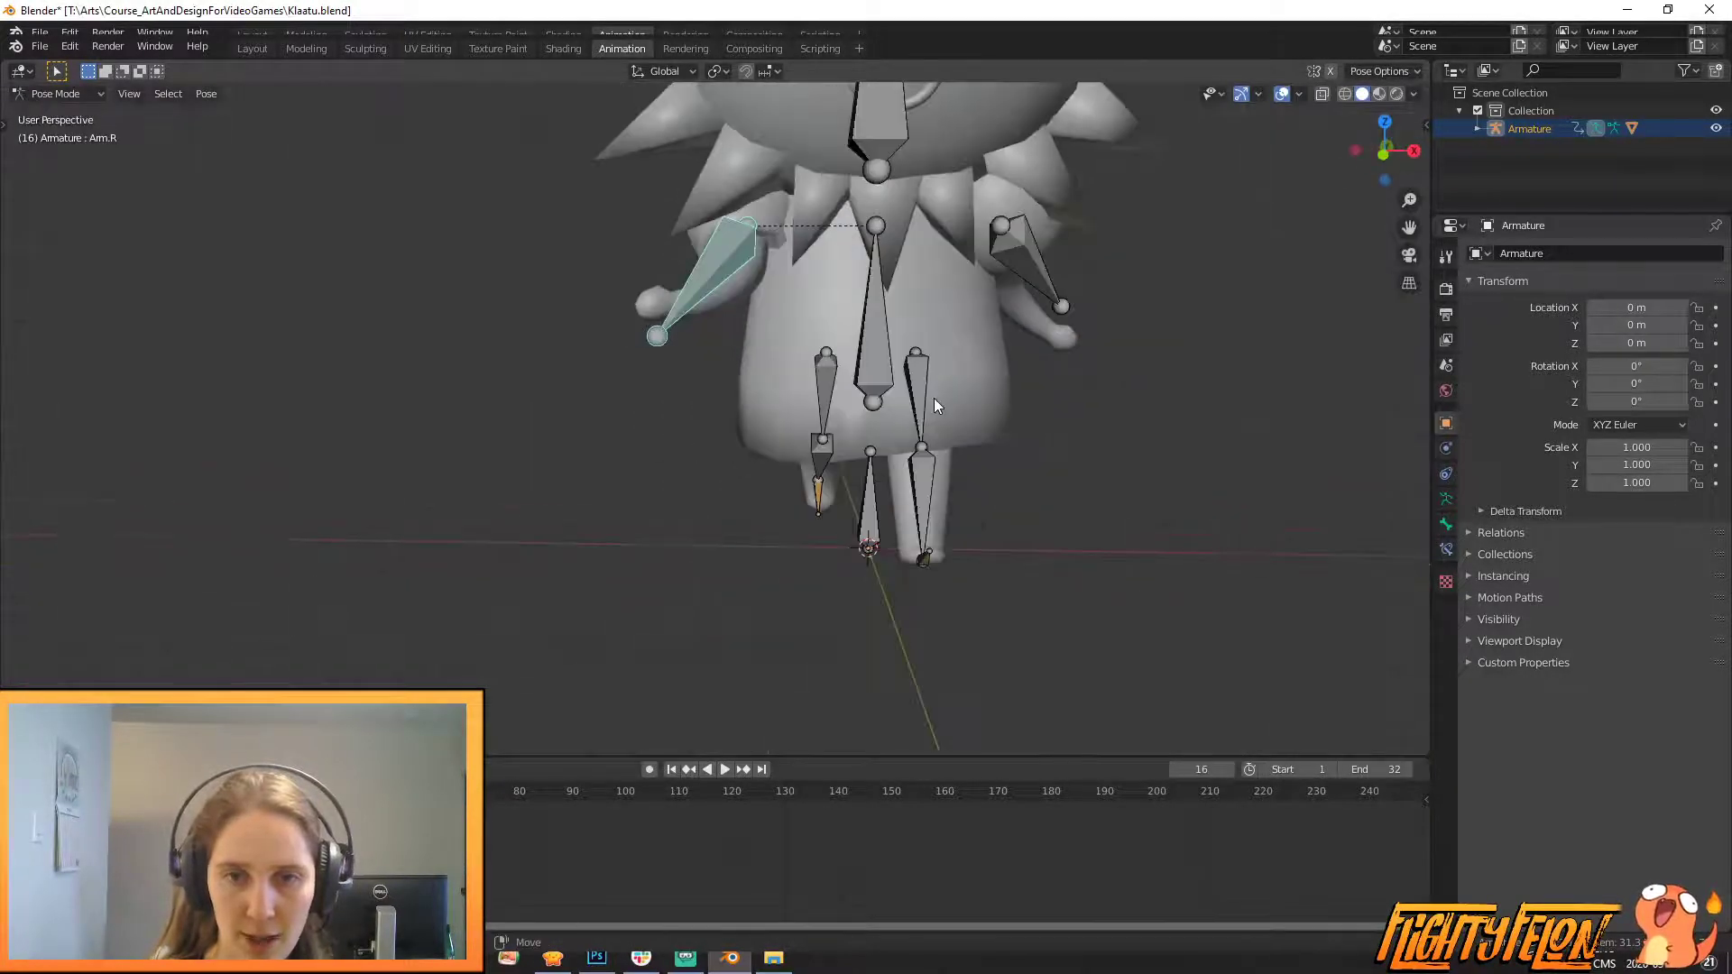
scroll(934, 457, "down", 6)
key("a")
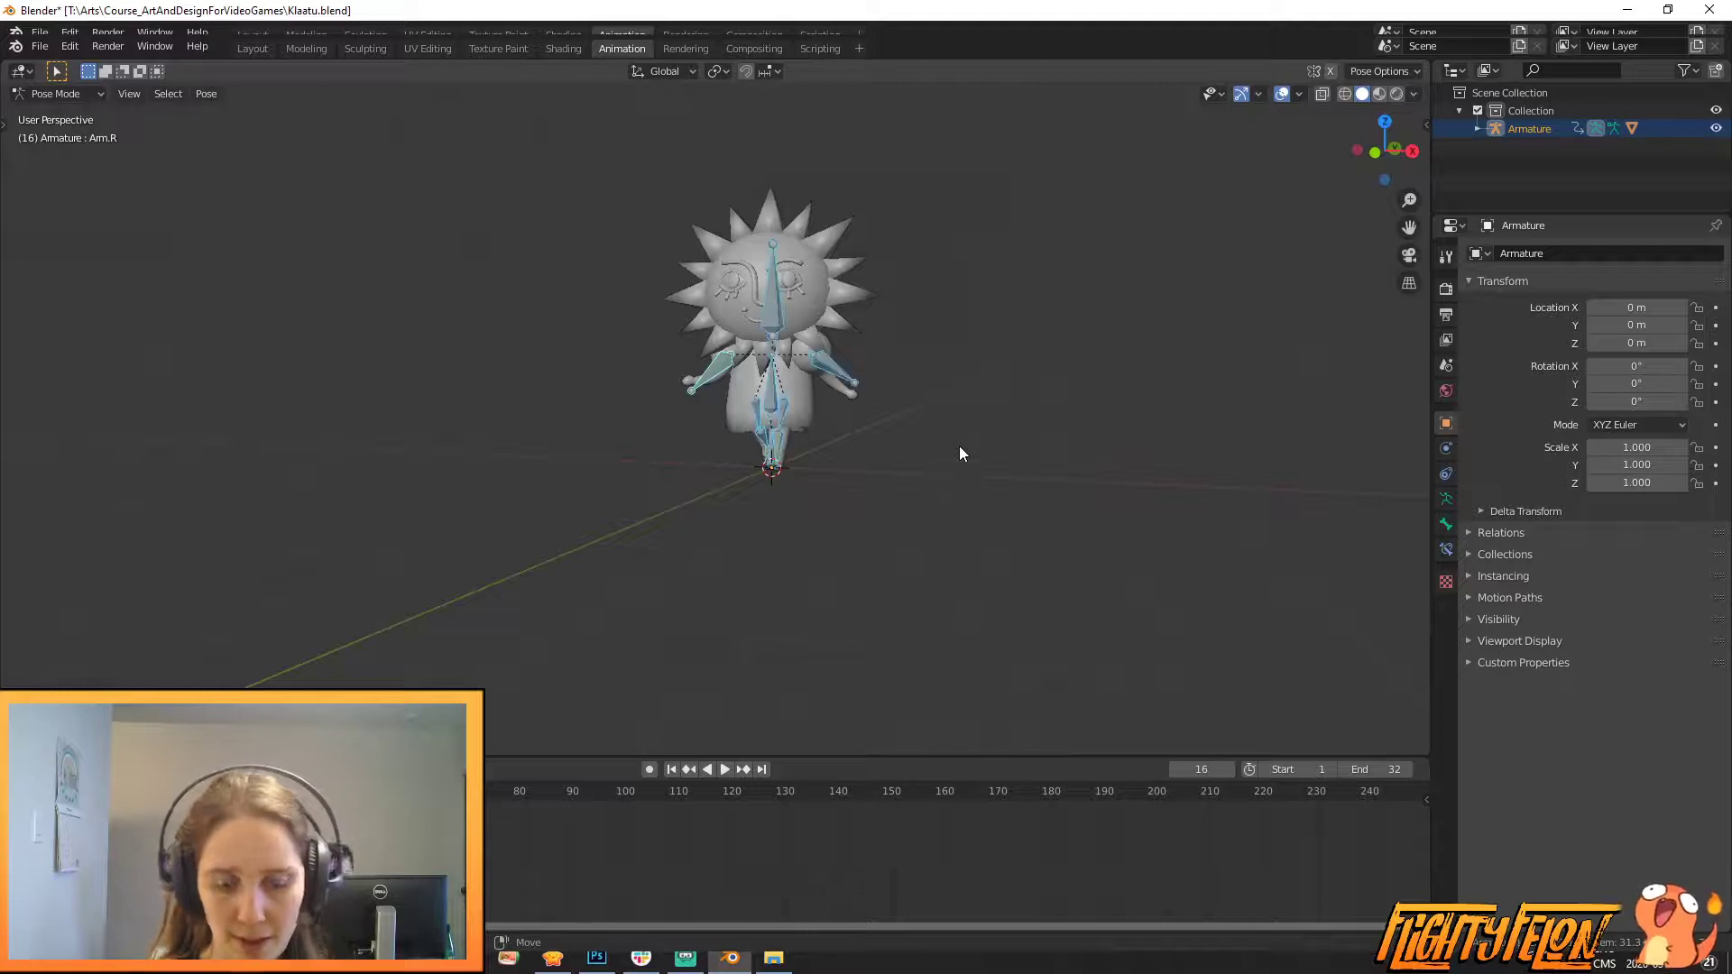
key("i")
- Play back the walk animation and examine the leg and arm motion from the side and front
left_click(724, 768)
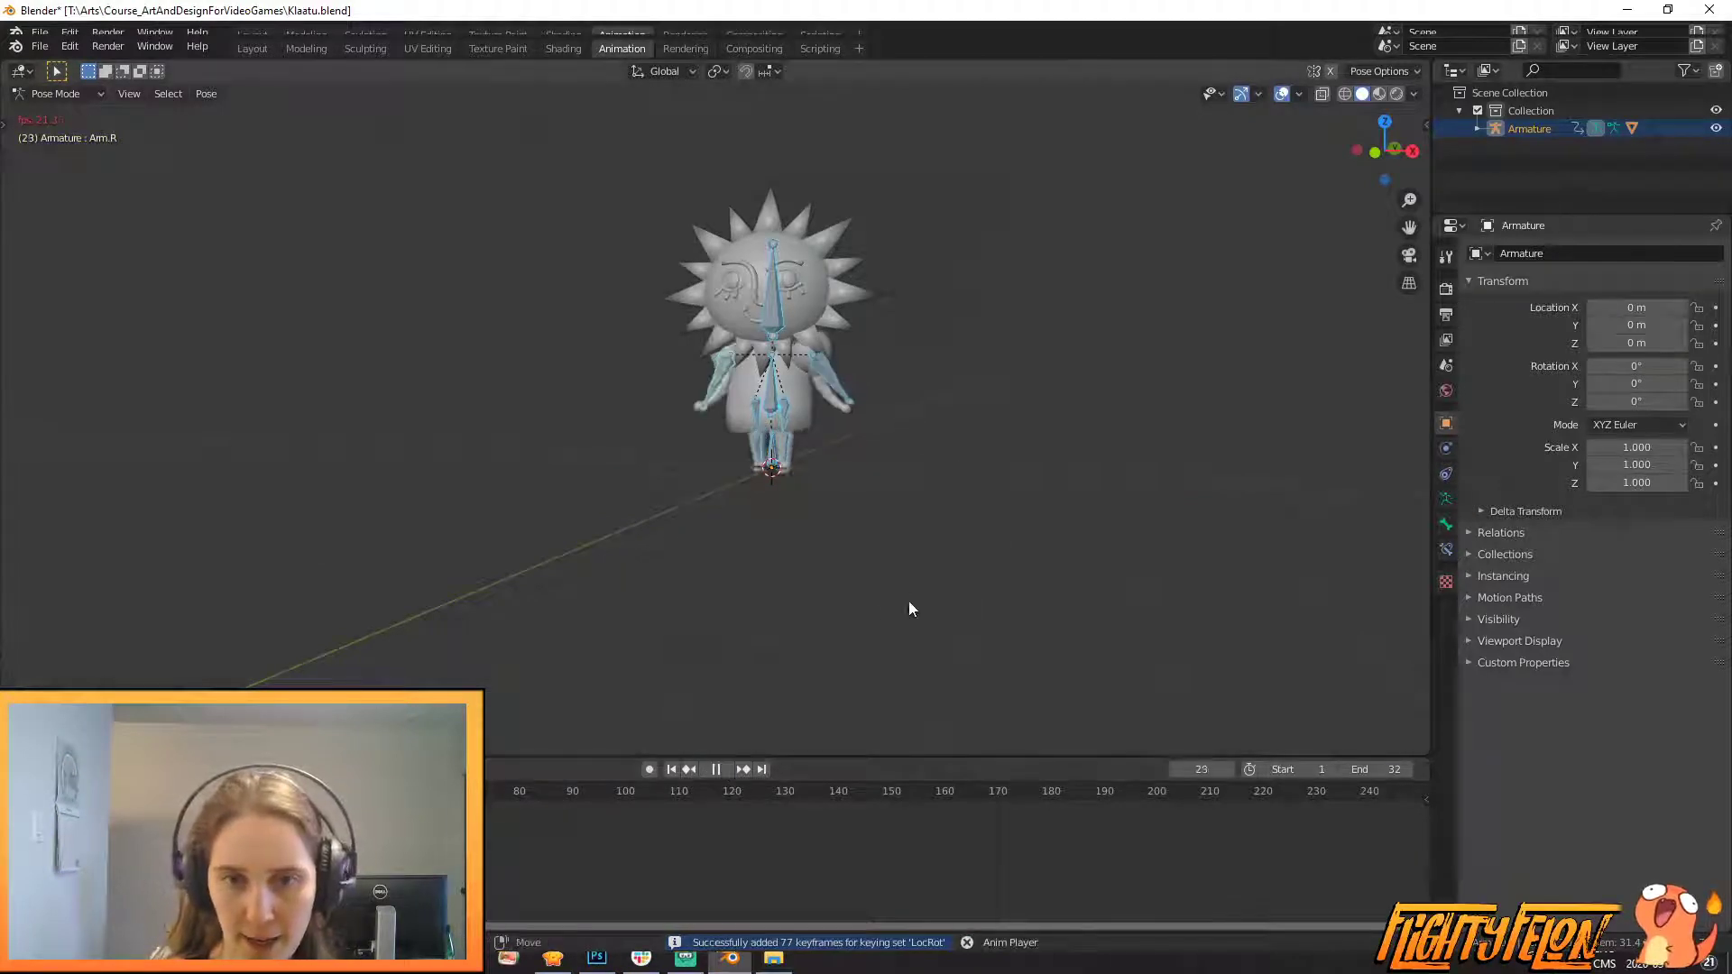
middle_click_drag(907, 600, 846, 554)
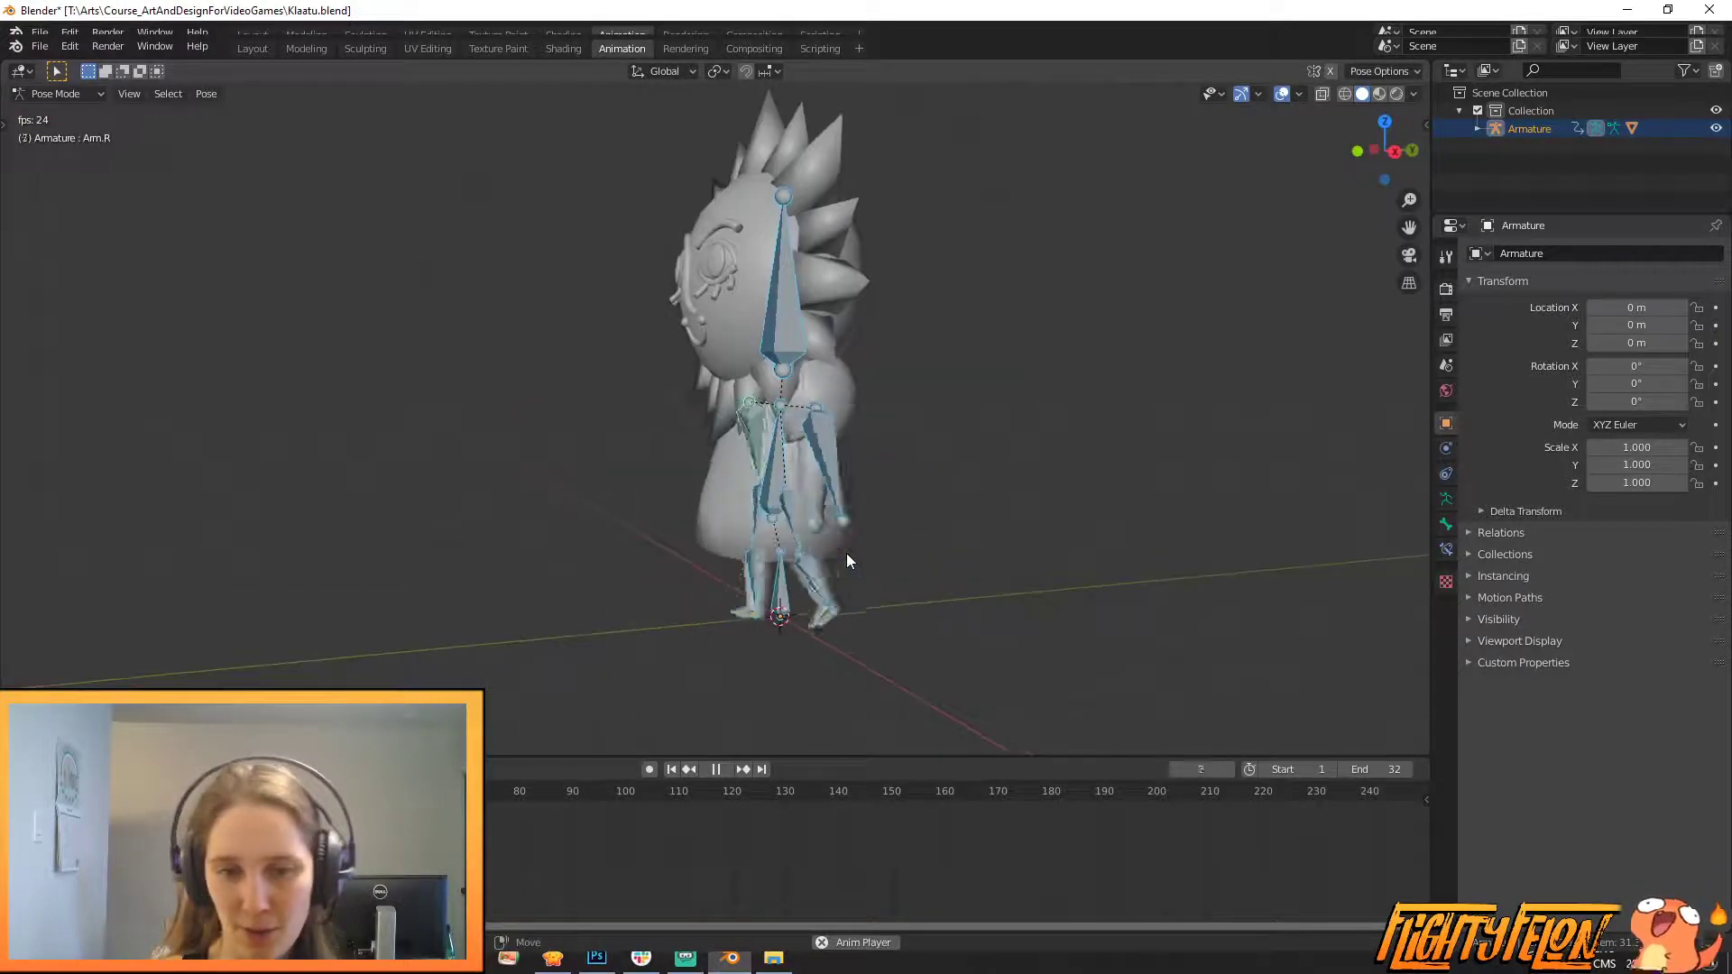
key("Escape")
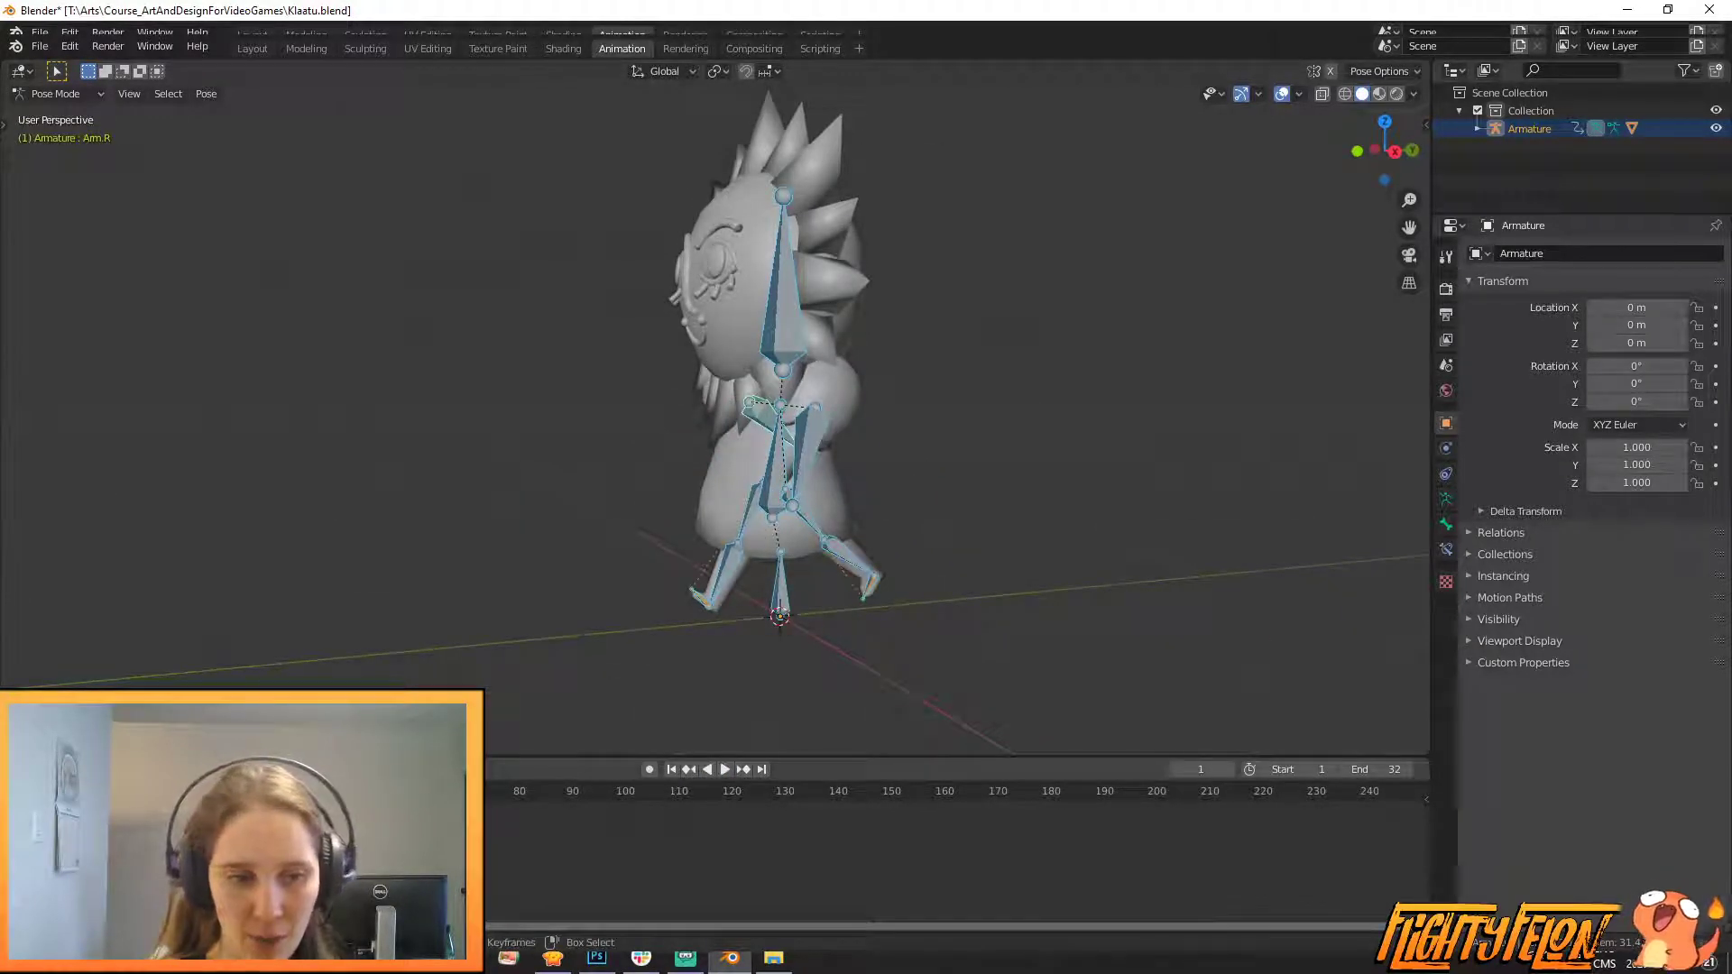
key("Up")
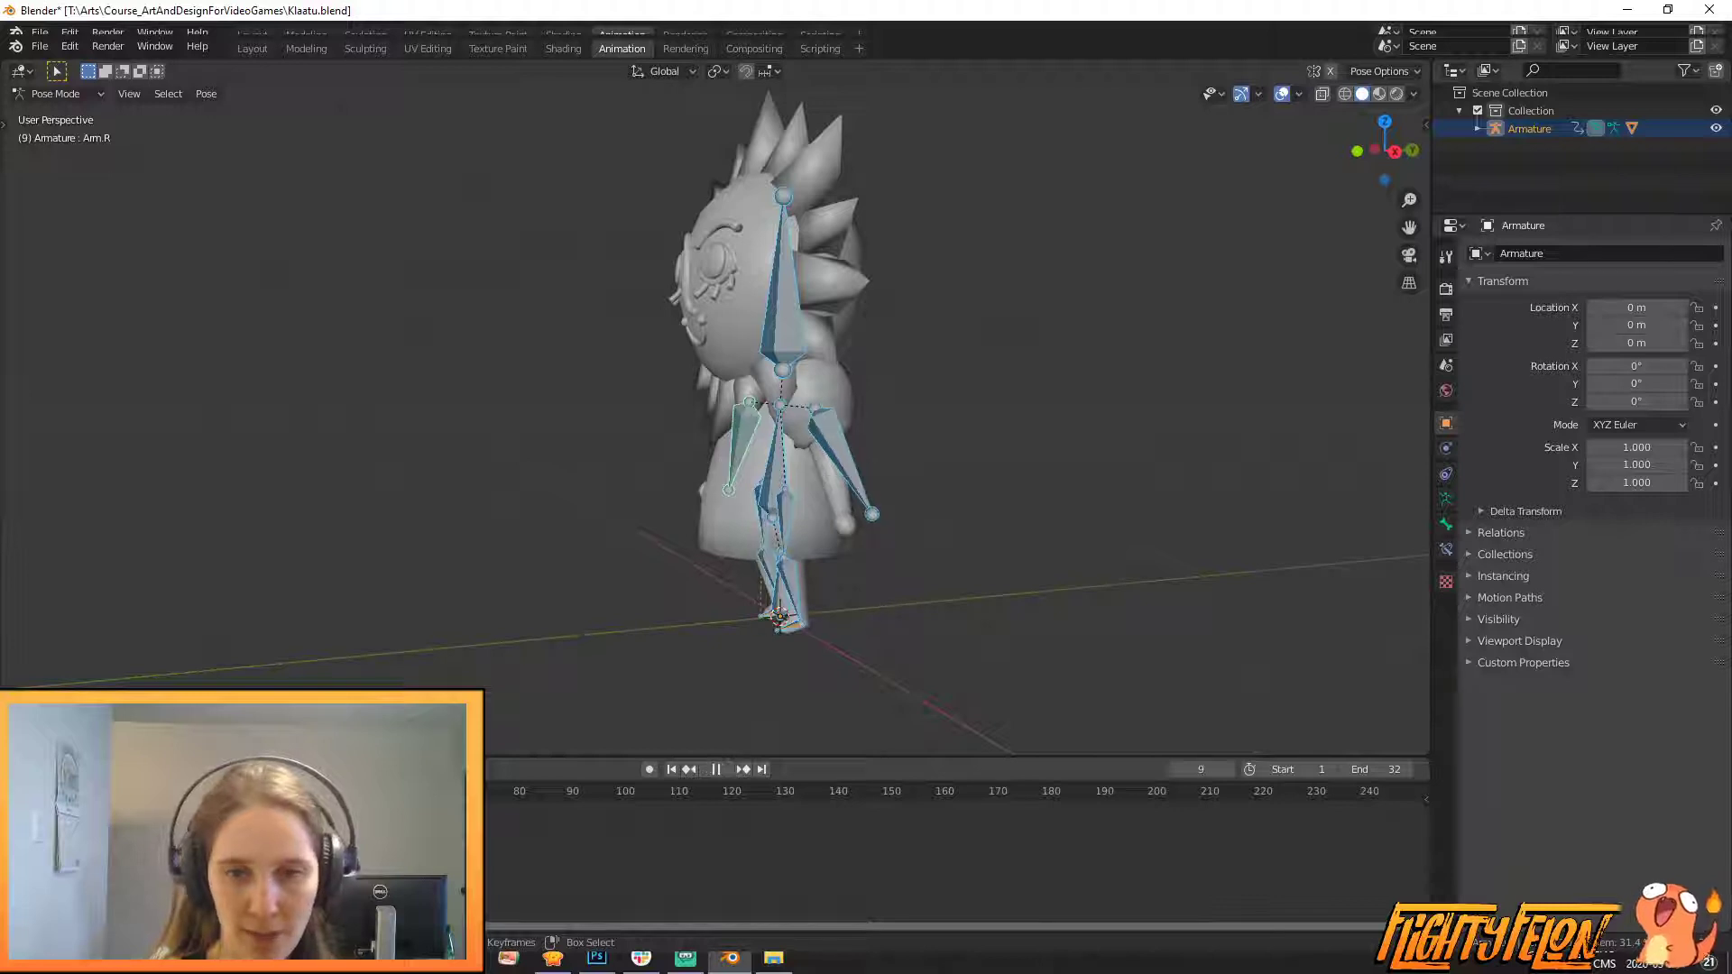
key("space")
middle_click_drag(572, 590, 761, 597)
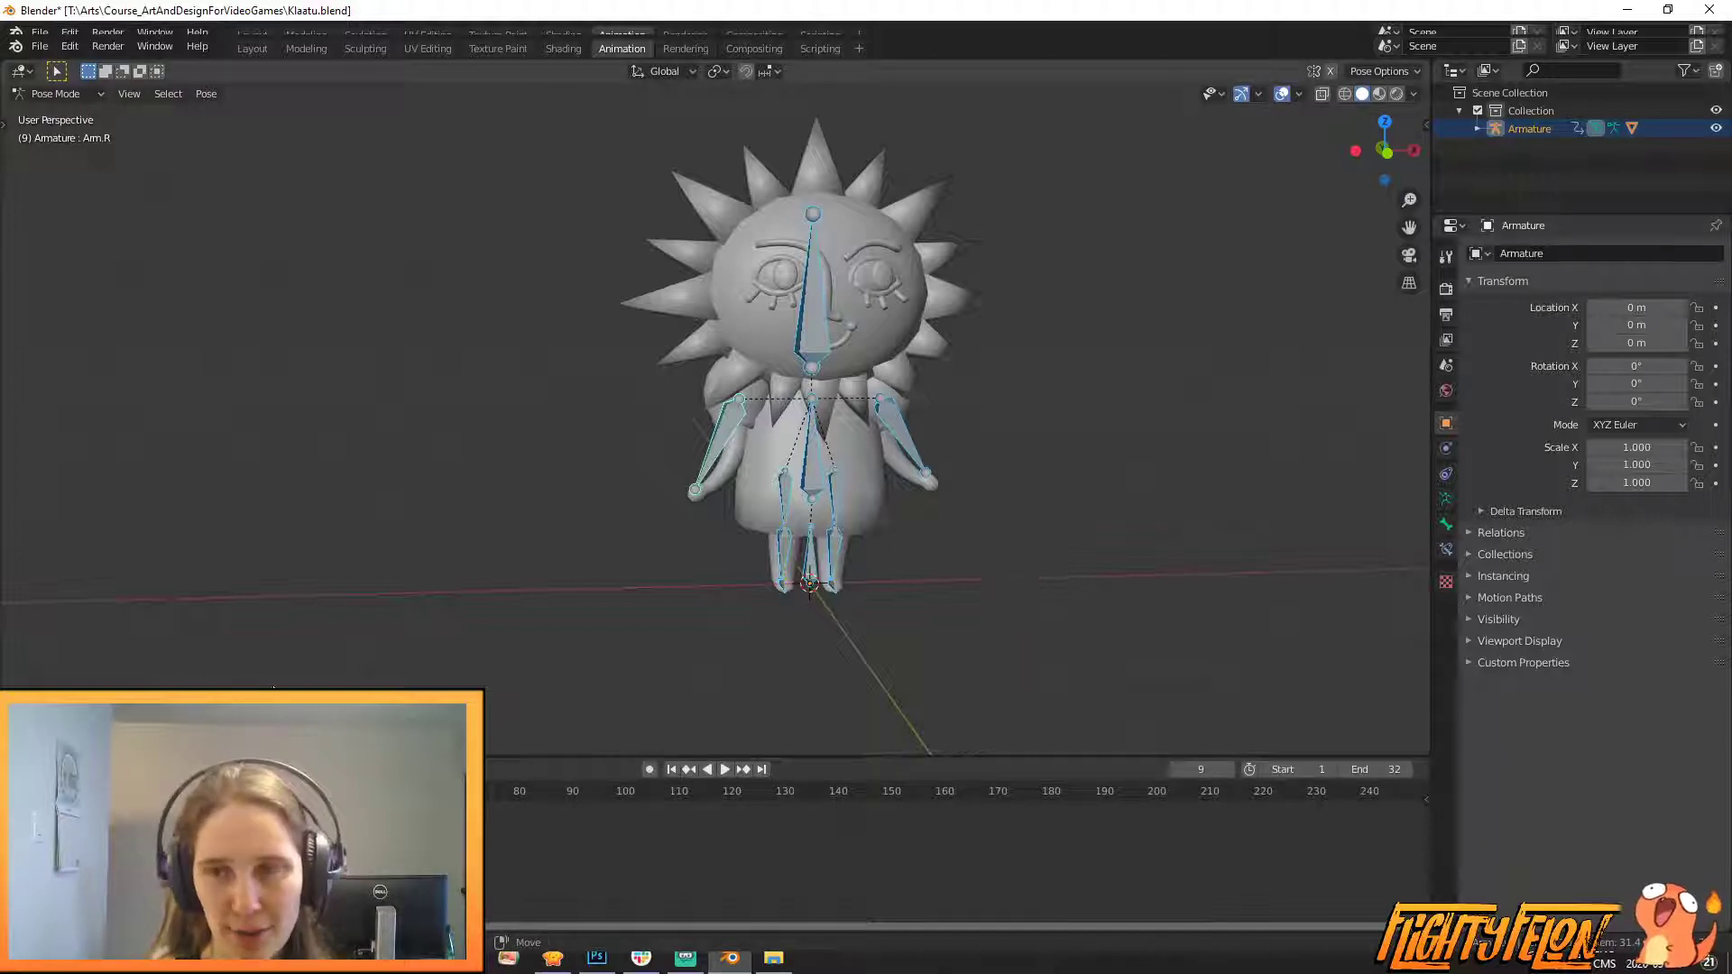
- Step through the keyframes at frames 1, 16 and 32 to compare the stride poses
key("shift+Left")
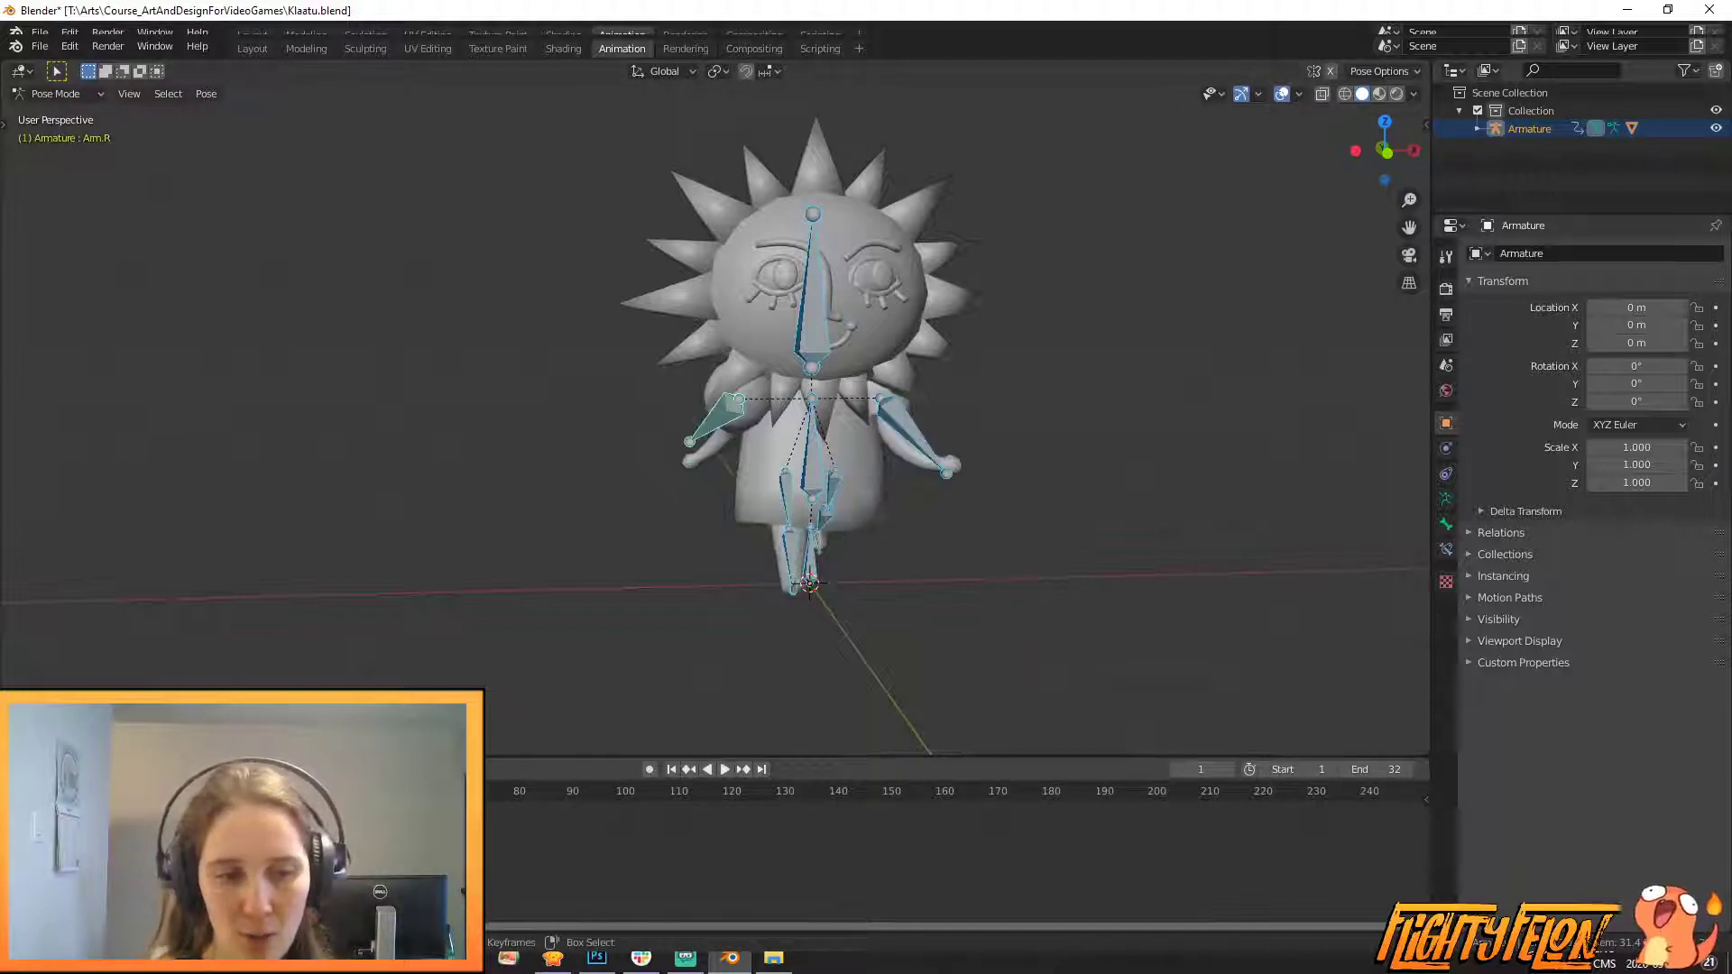
left_click_drag(100, 791, 174, 791)
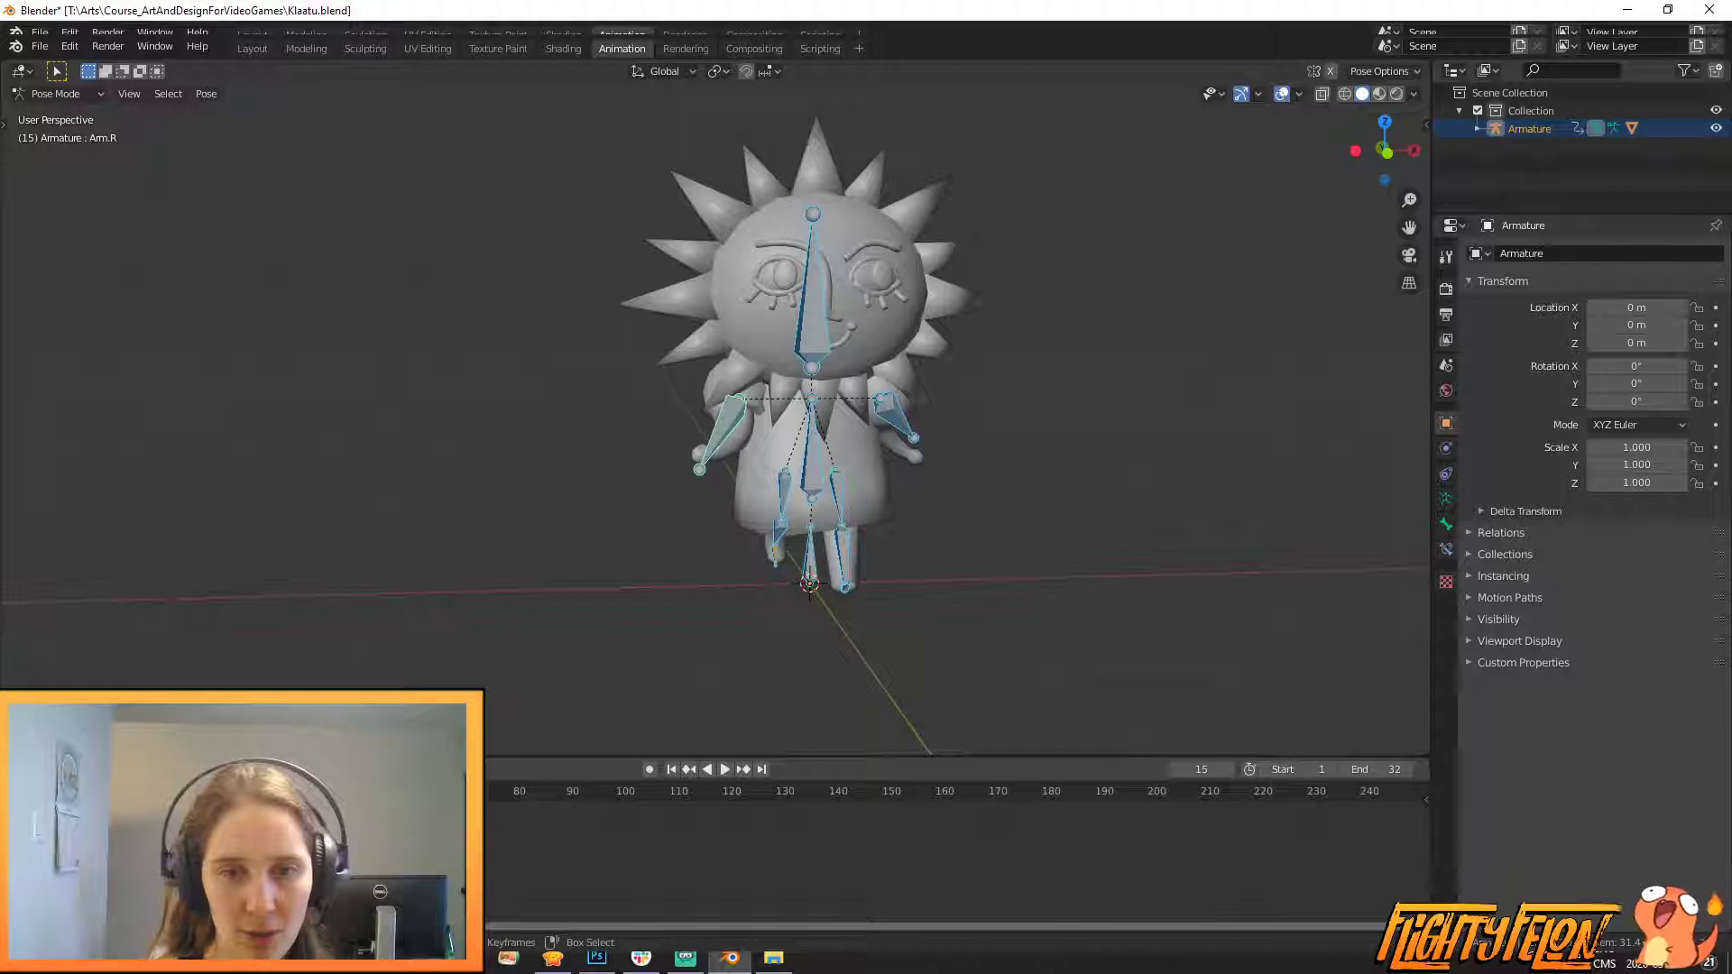
key("shift+Left")
key("Up")
key("Down")
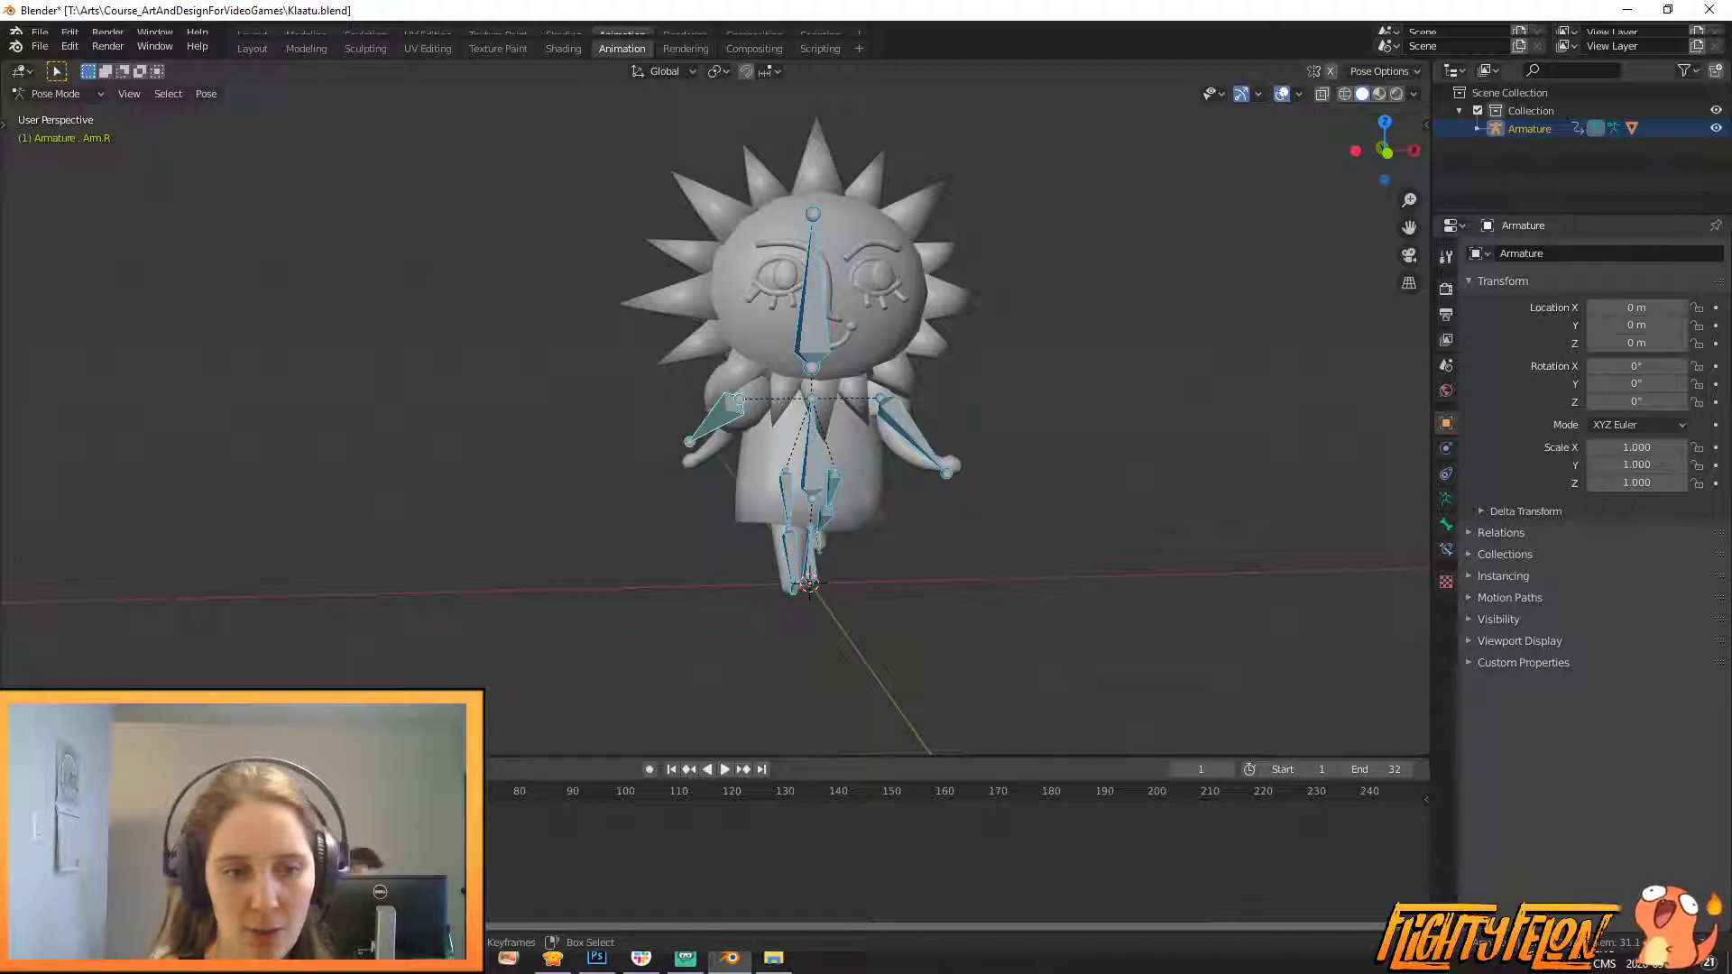
key("Up")
middle_click_drag(787, 662, 645, 676)
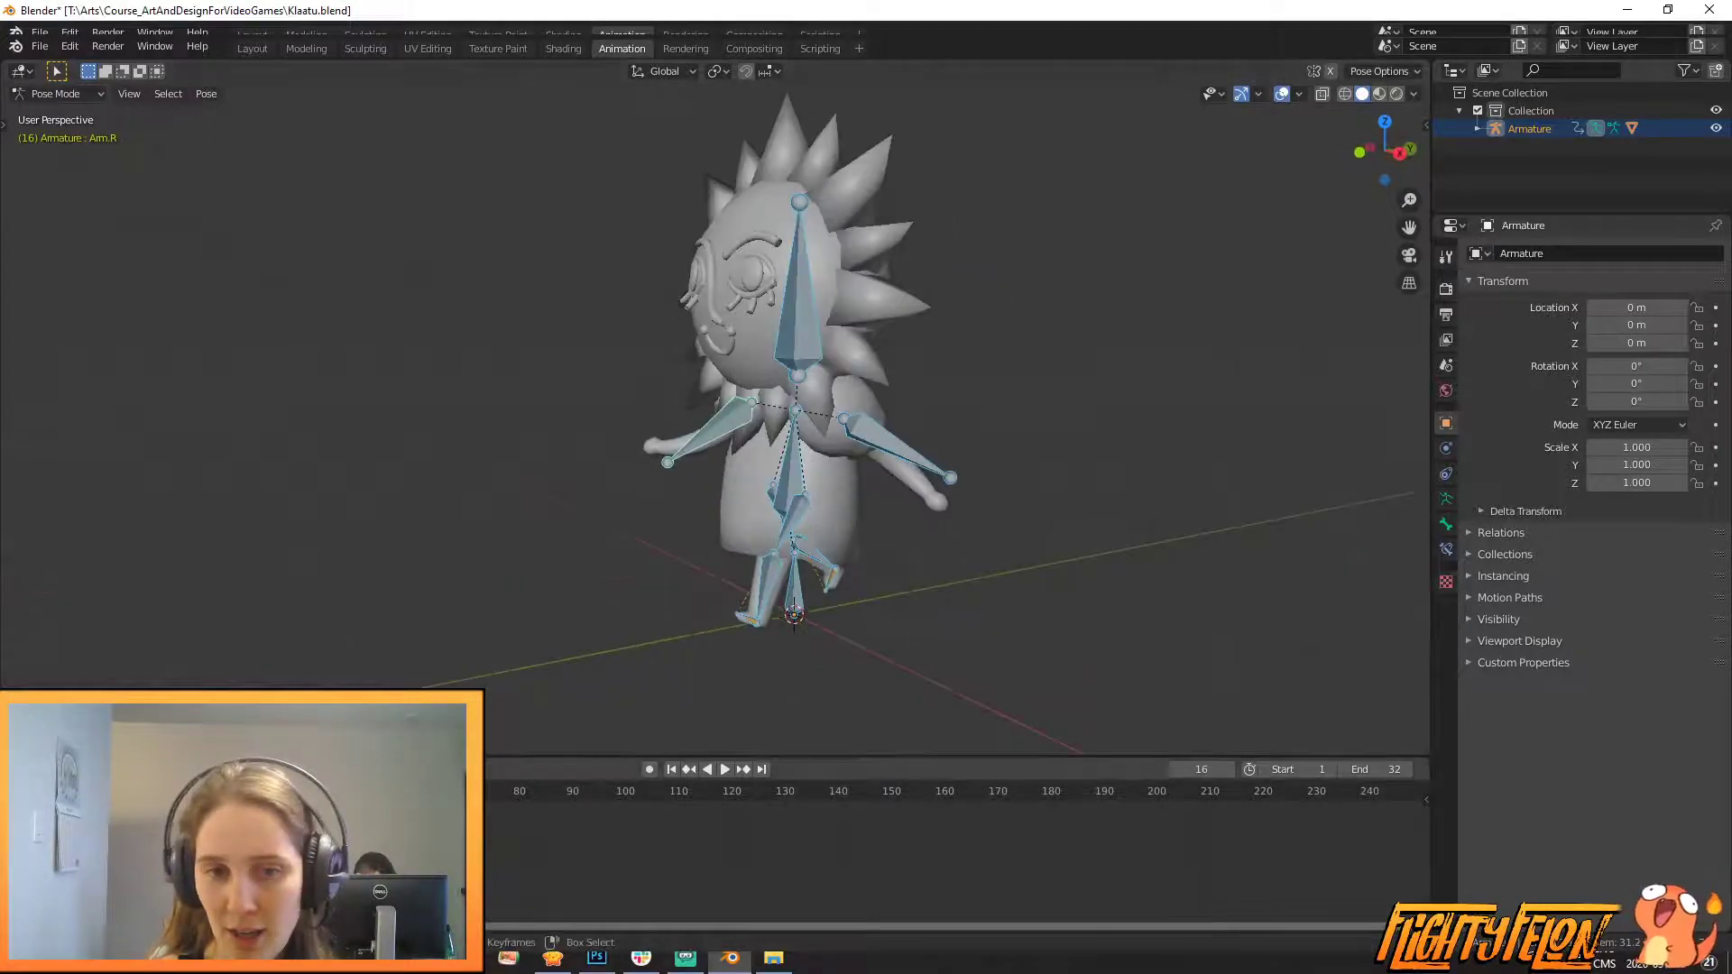
key("Up")
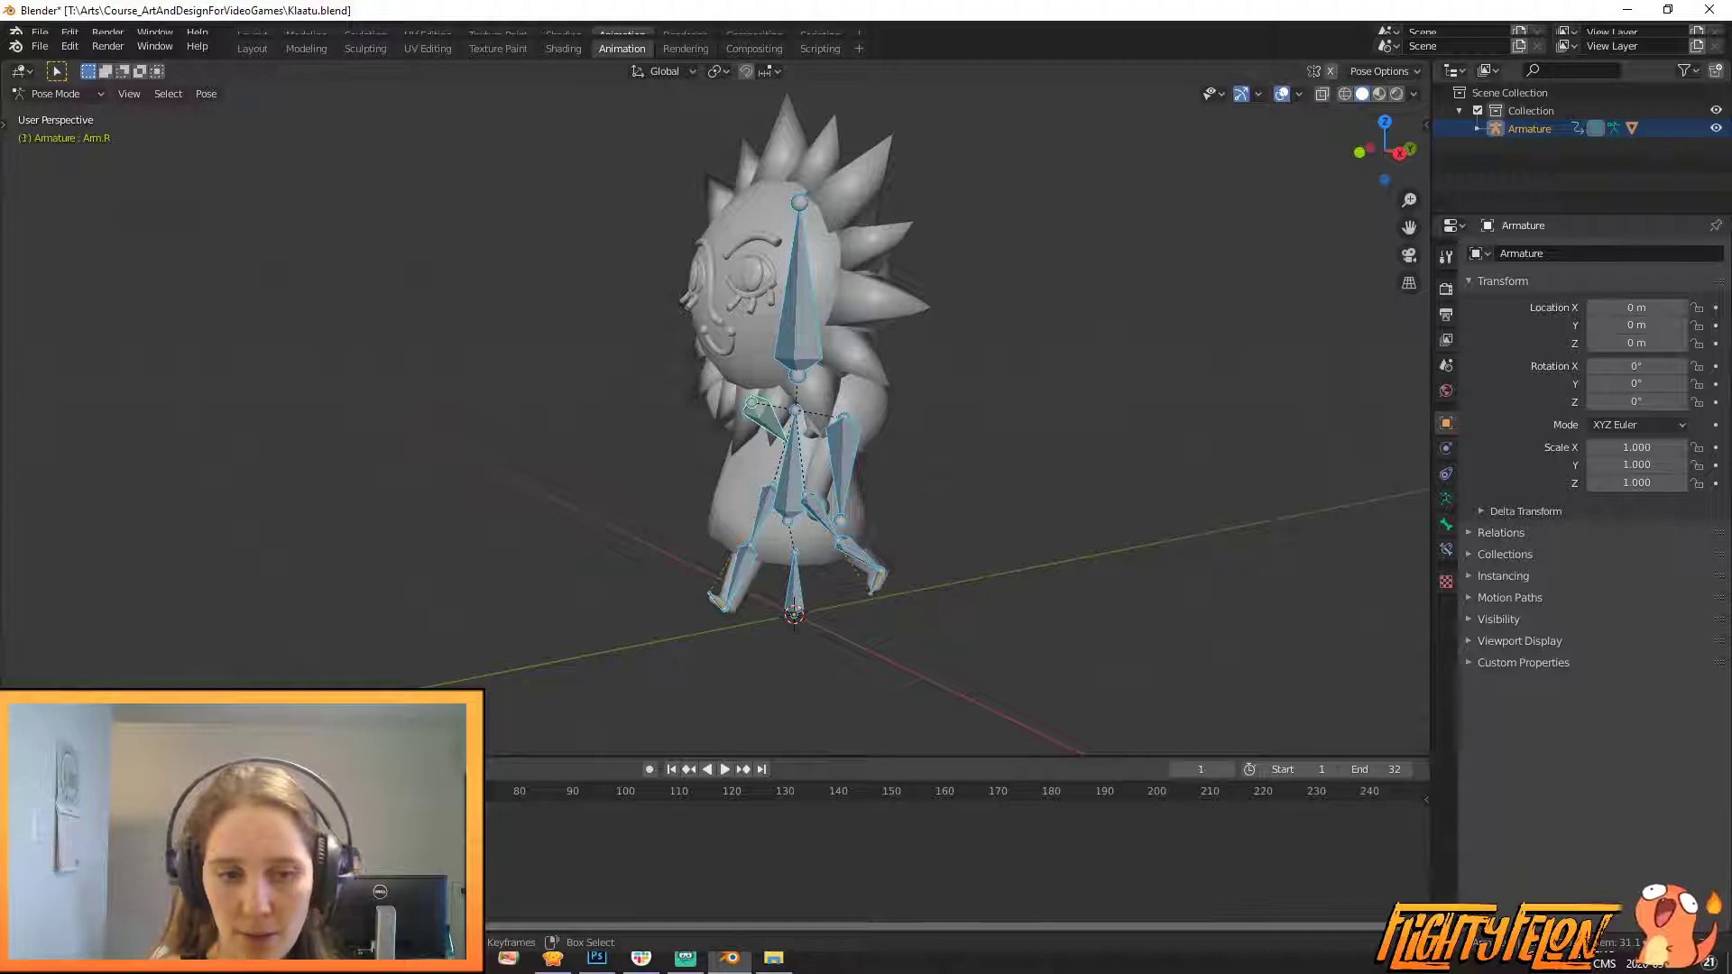
key("Up")
key("Up")
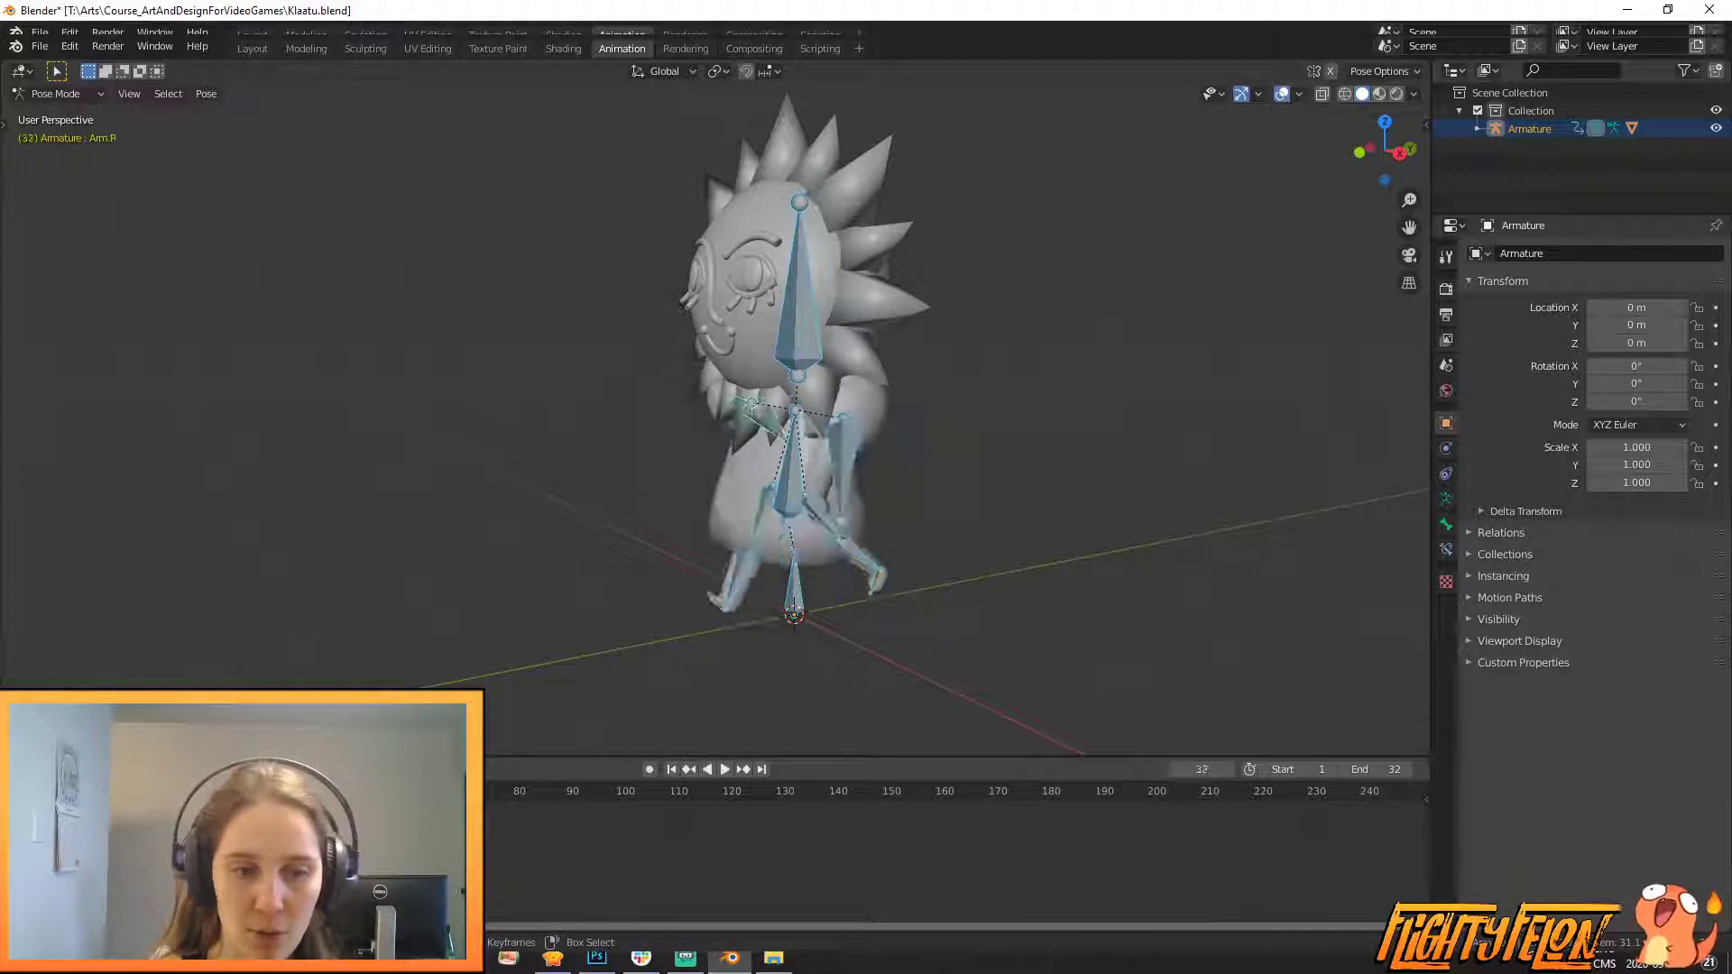
key("Up")
key("Up")
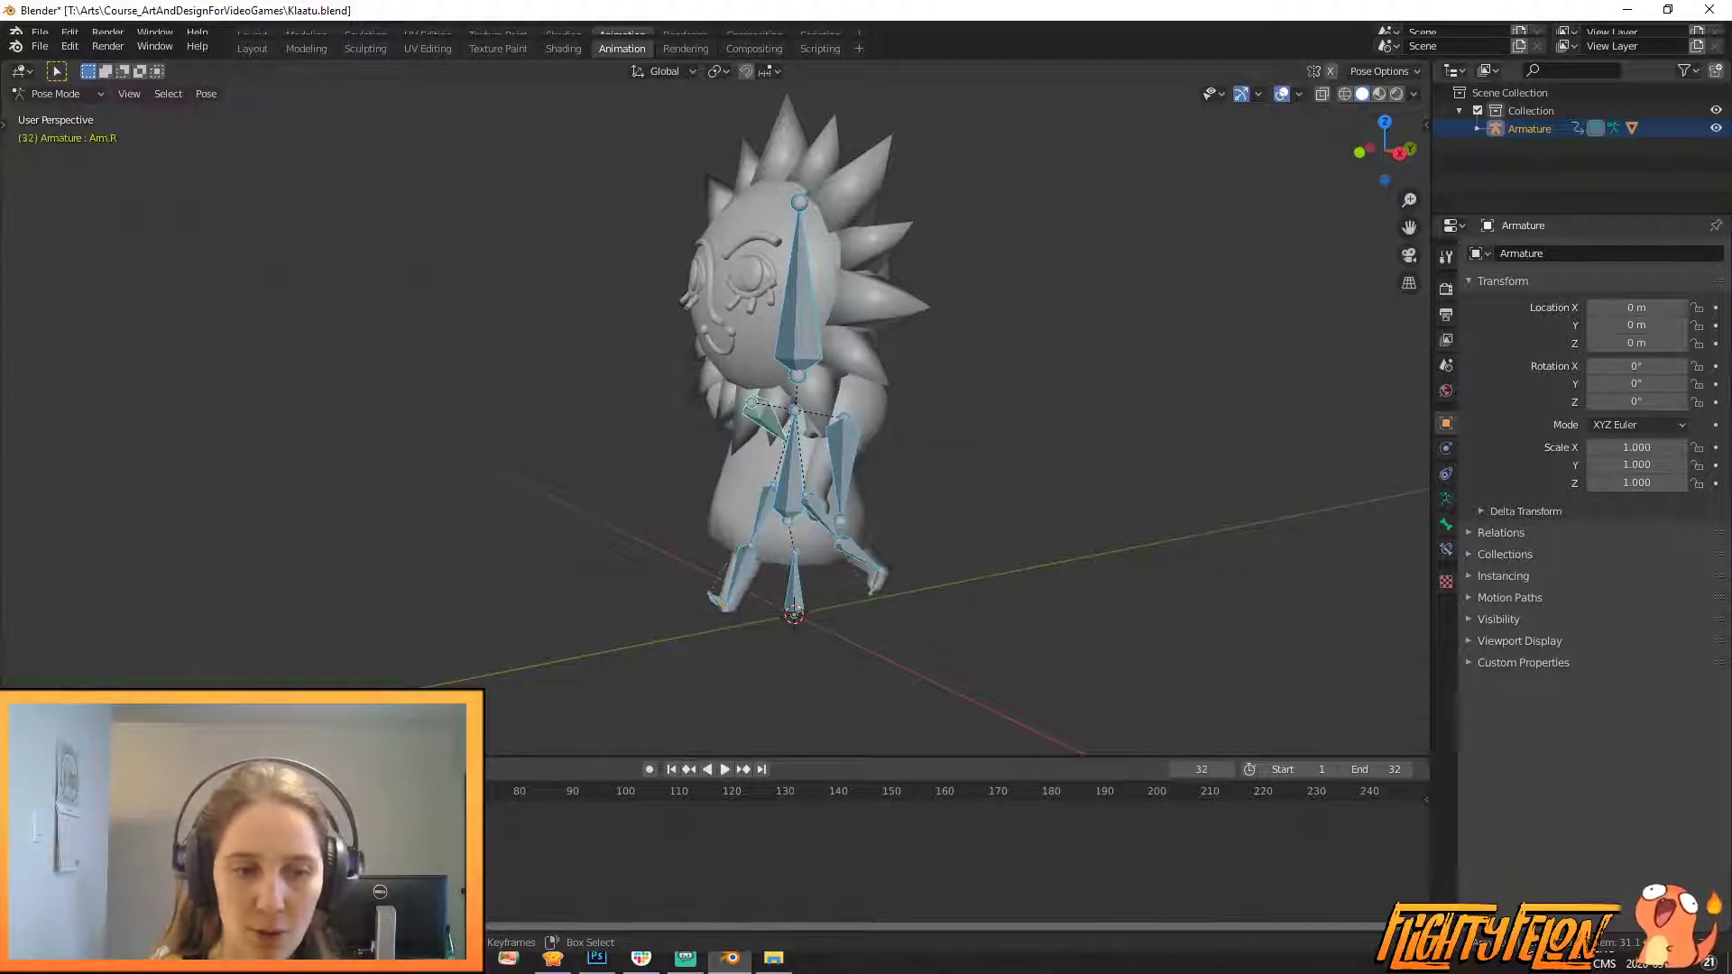
- Set the current frame to 9, midway between the first two stride poses
key("space")
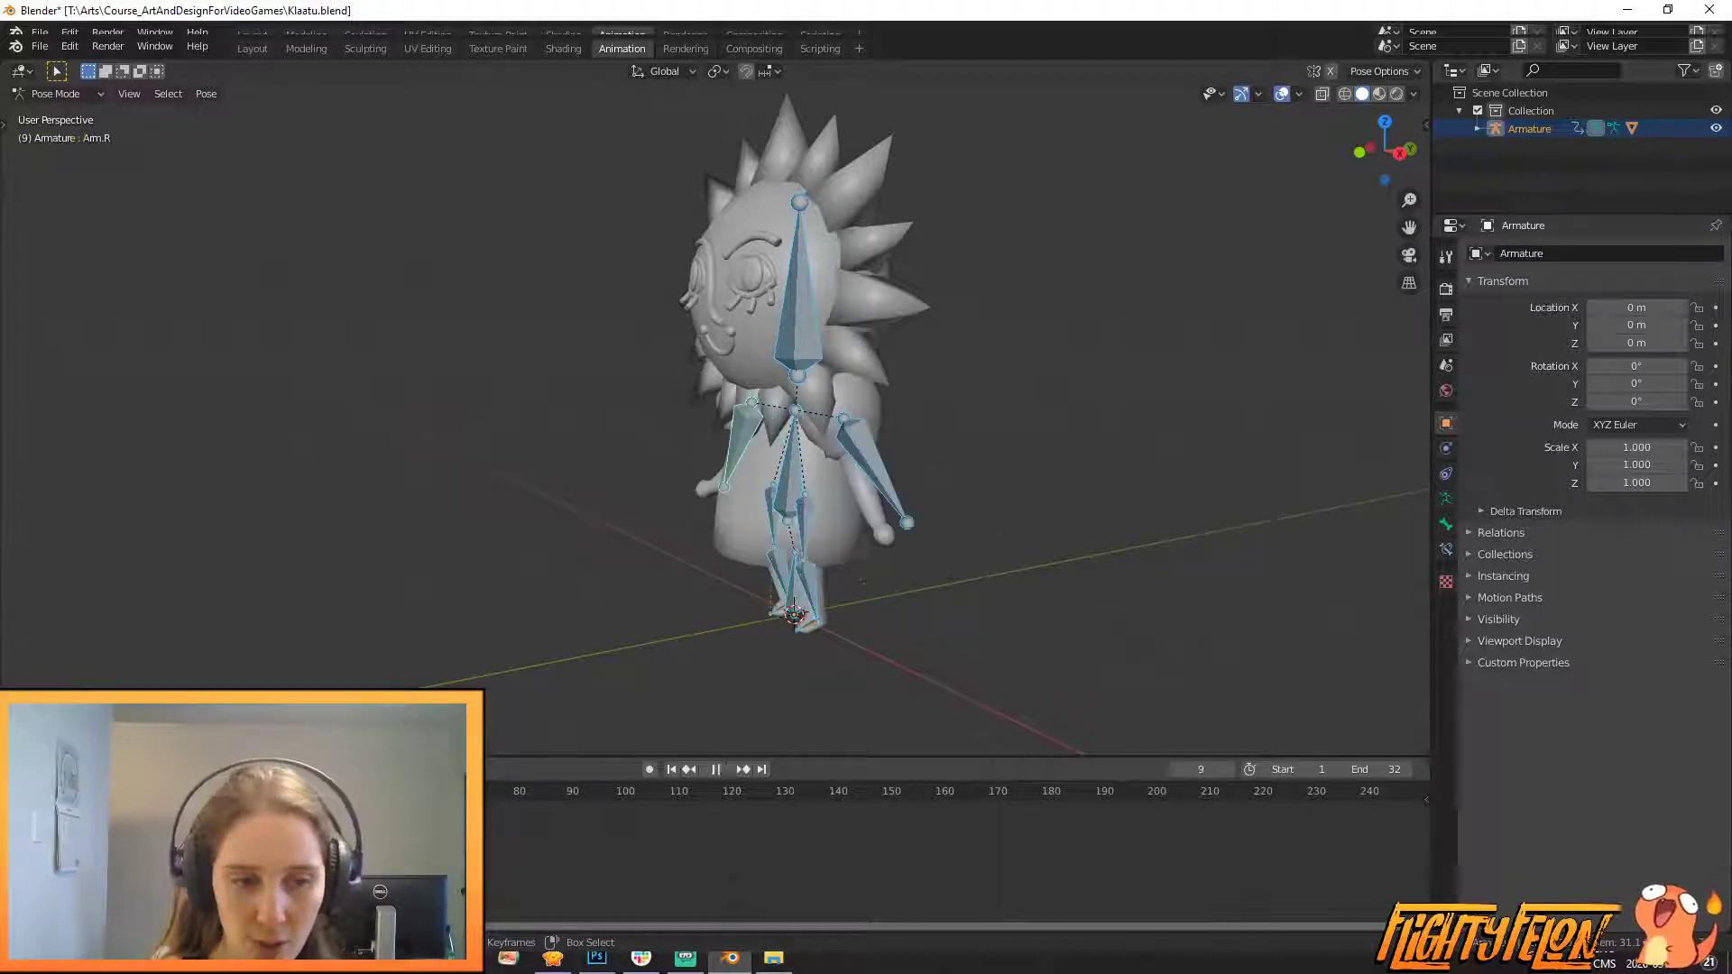
mouse_move(141, 791)
left_mouse_down()
mouse_move(94, 791)
mouse_move(141, 791)
left_mouse_up()
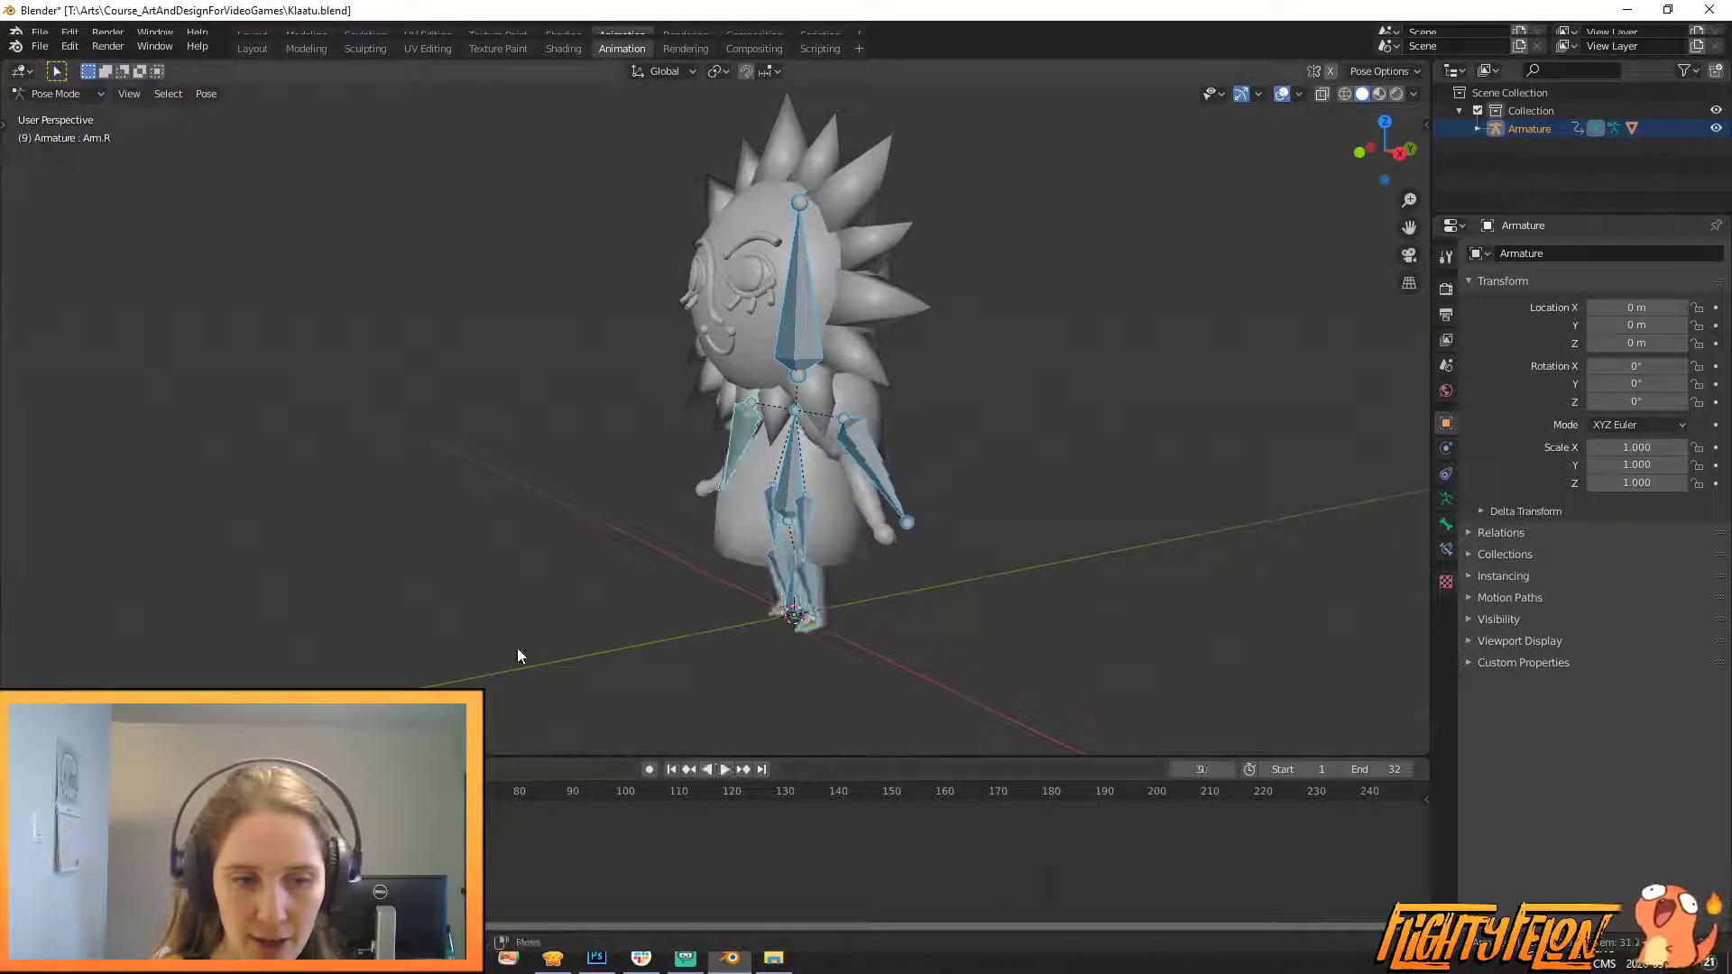
- Play back the walk animation from several angles and stop at frame 10, between the first two stride poses
middle_click_drag(852, 590, 782, 560)
key("space")
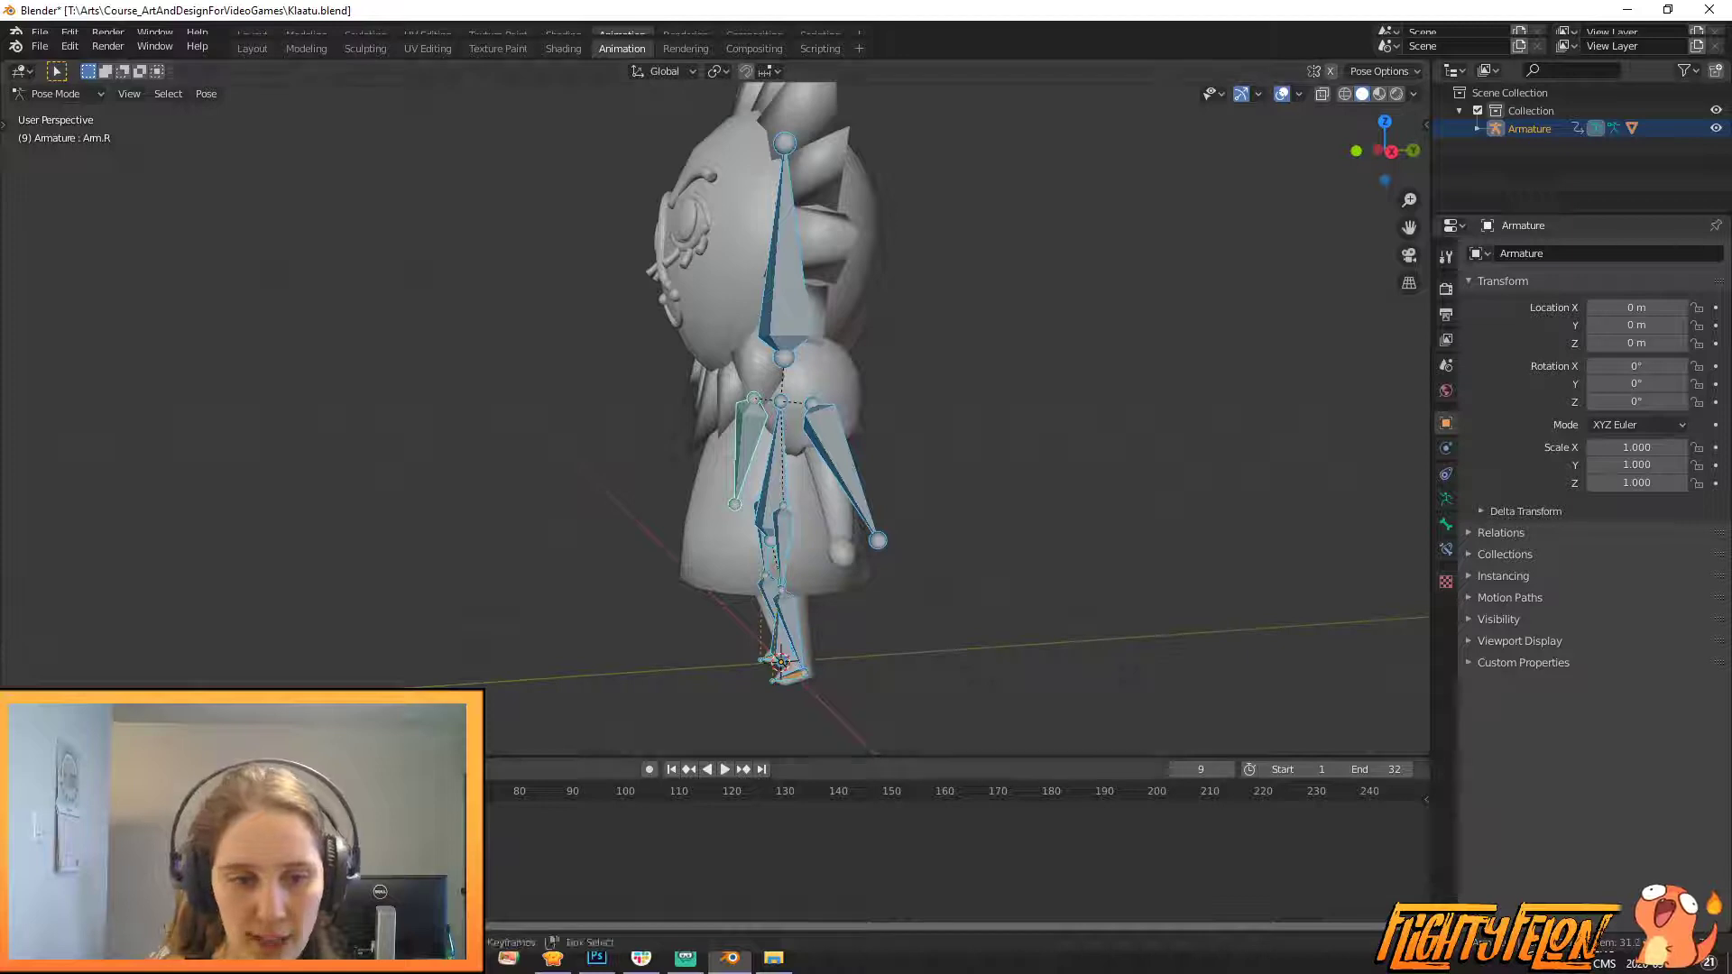
key("space")
middle_click_drag(354, 632, 418, 643)
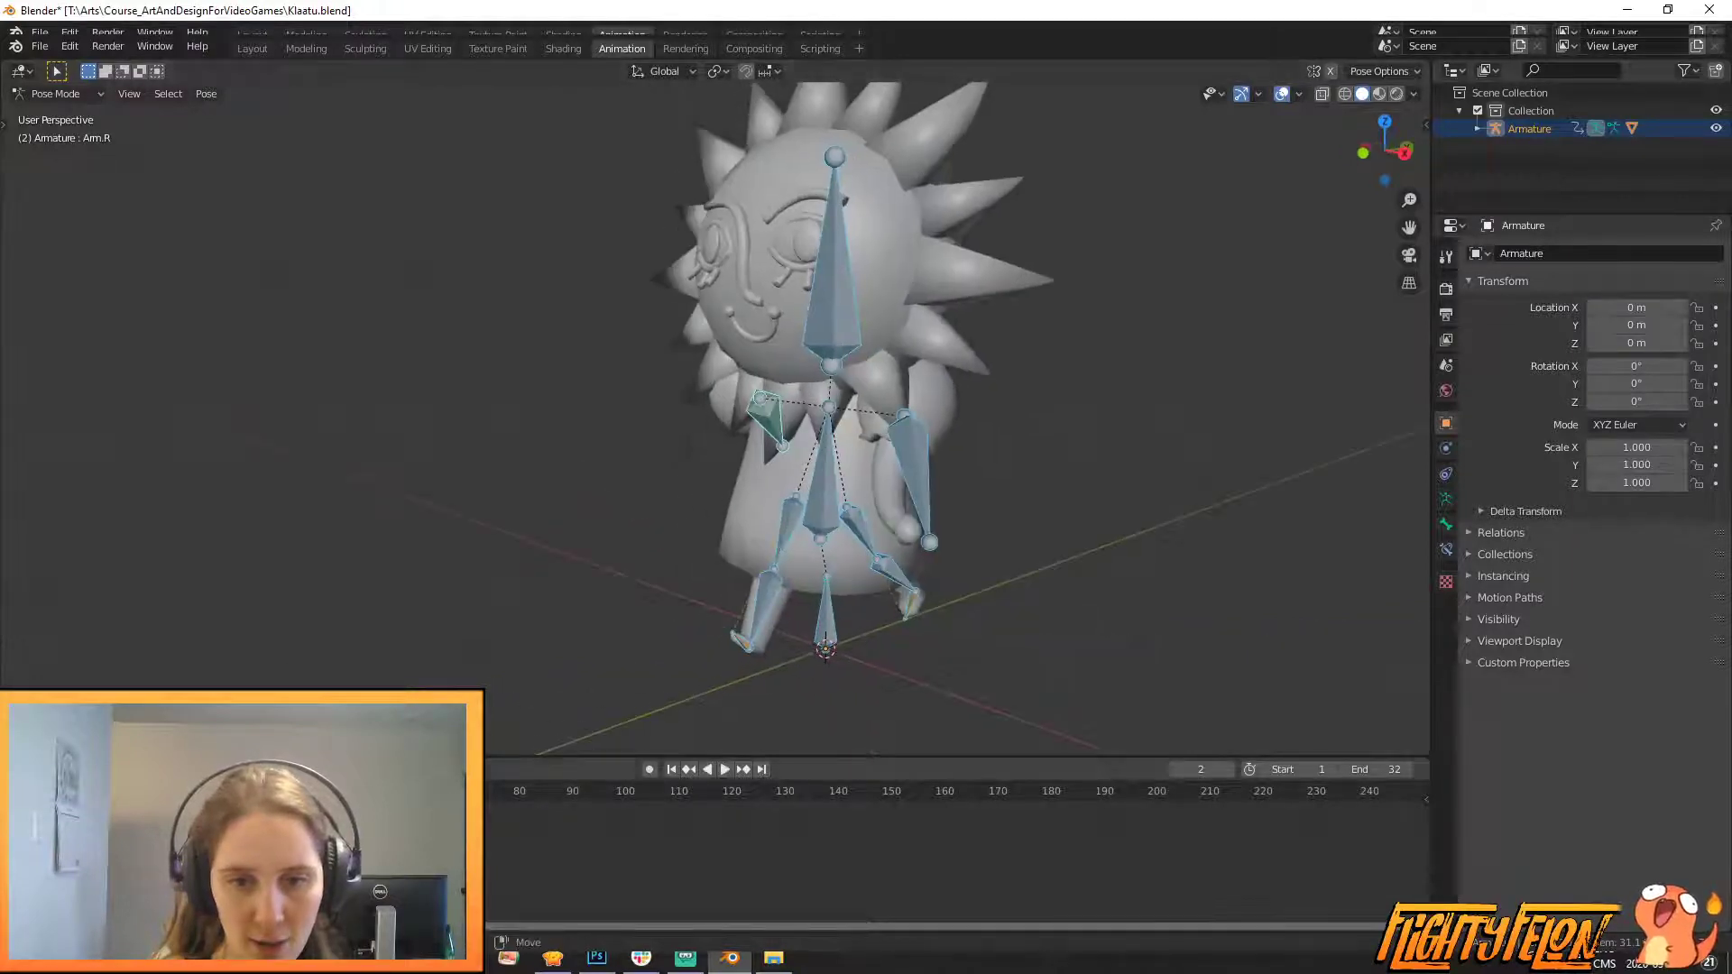
key("space")
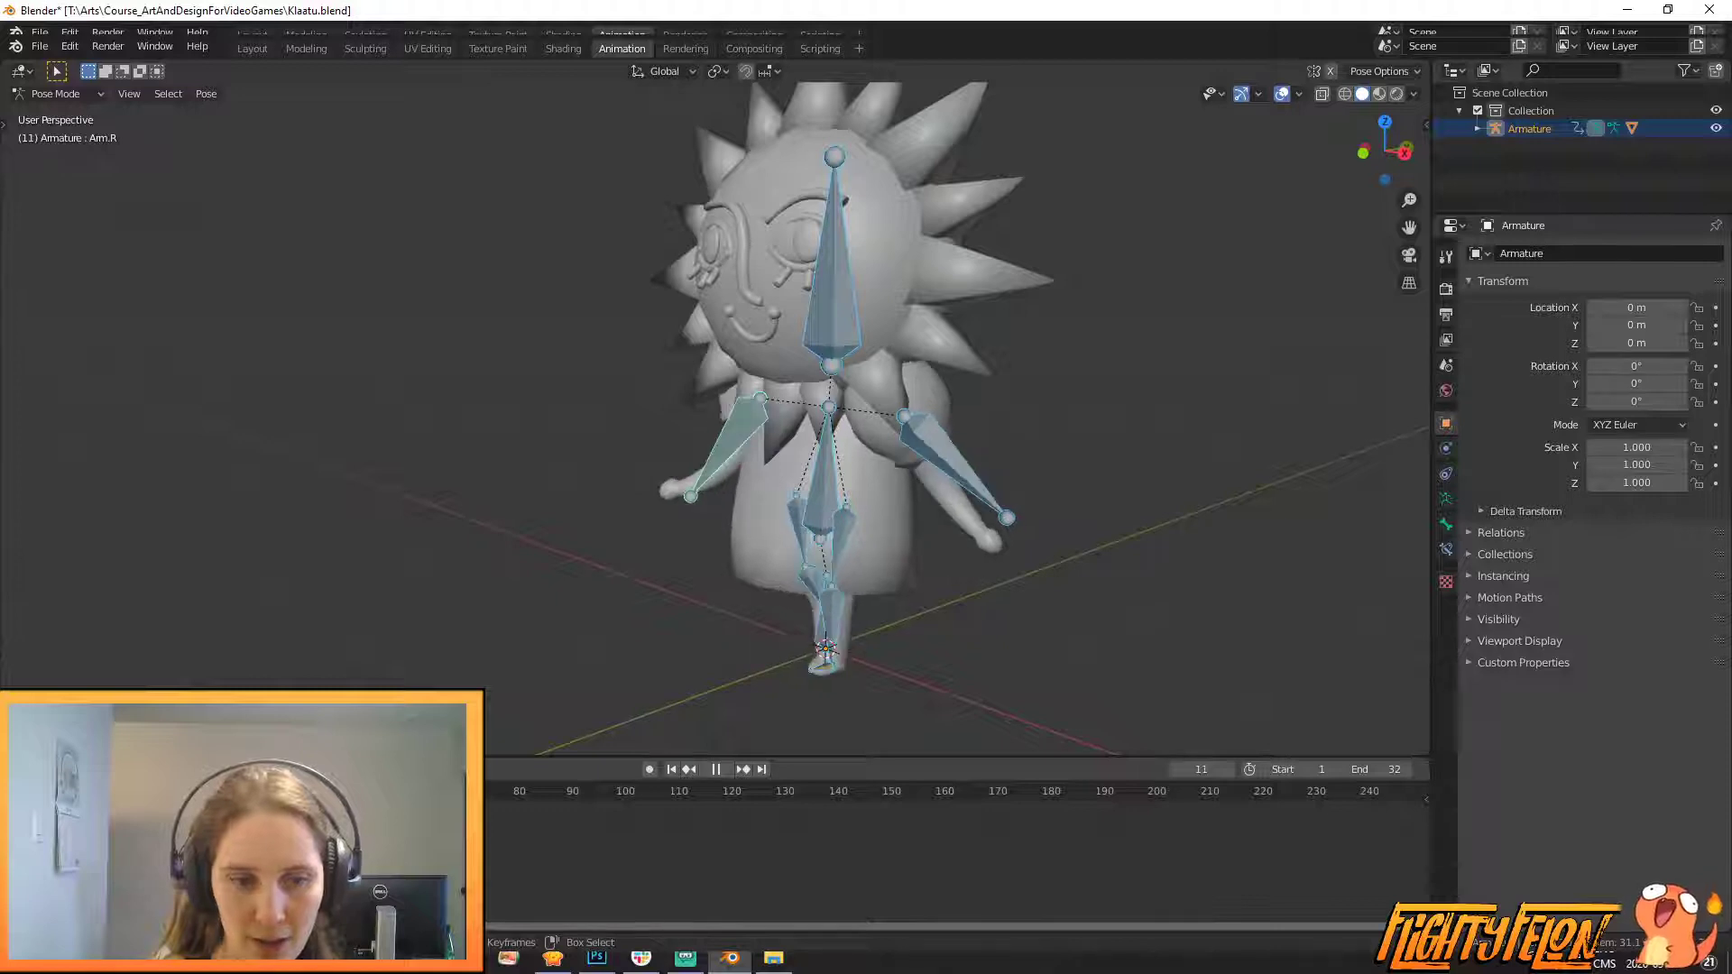
key("space")
- At frame 10, lift the left foot in side view so the knee bends forward, and rotate the foot toe-down
key("KP_3")
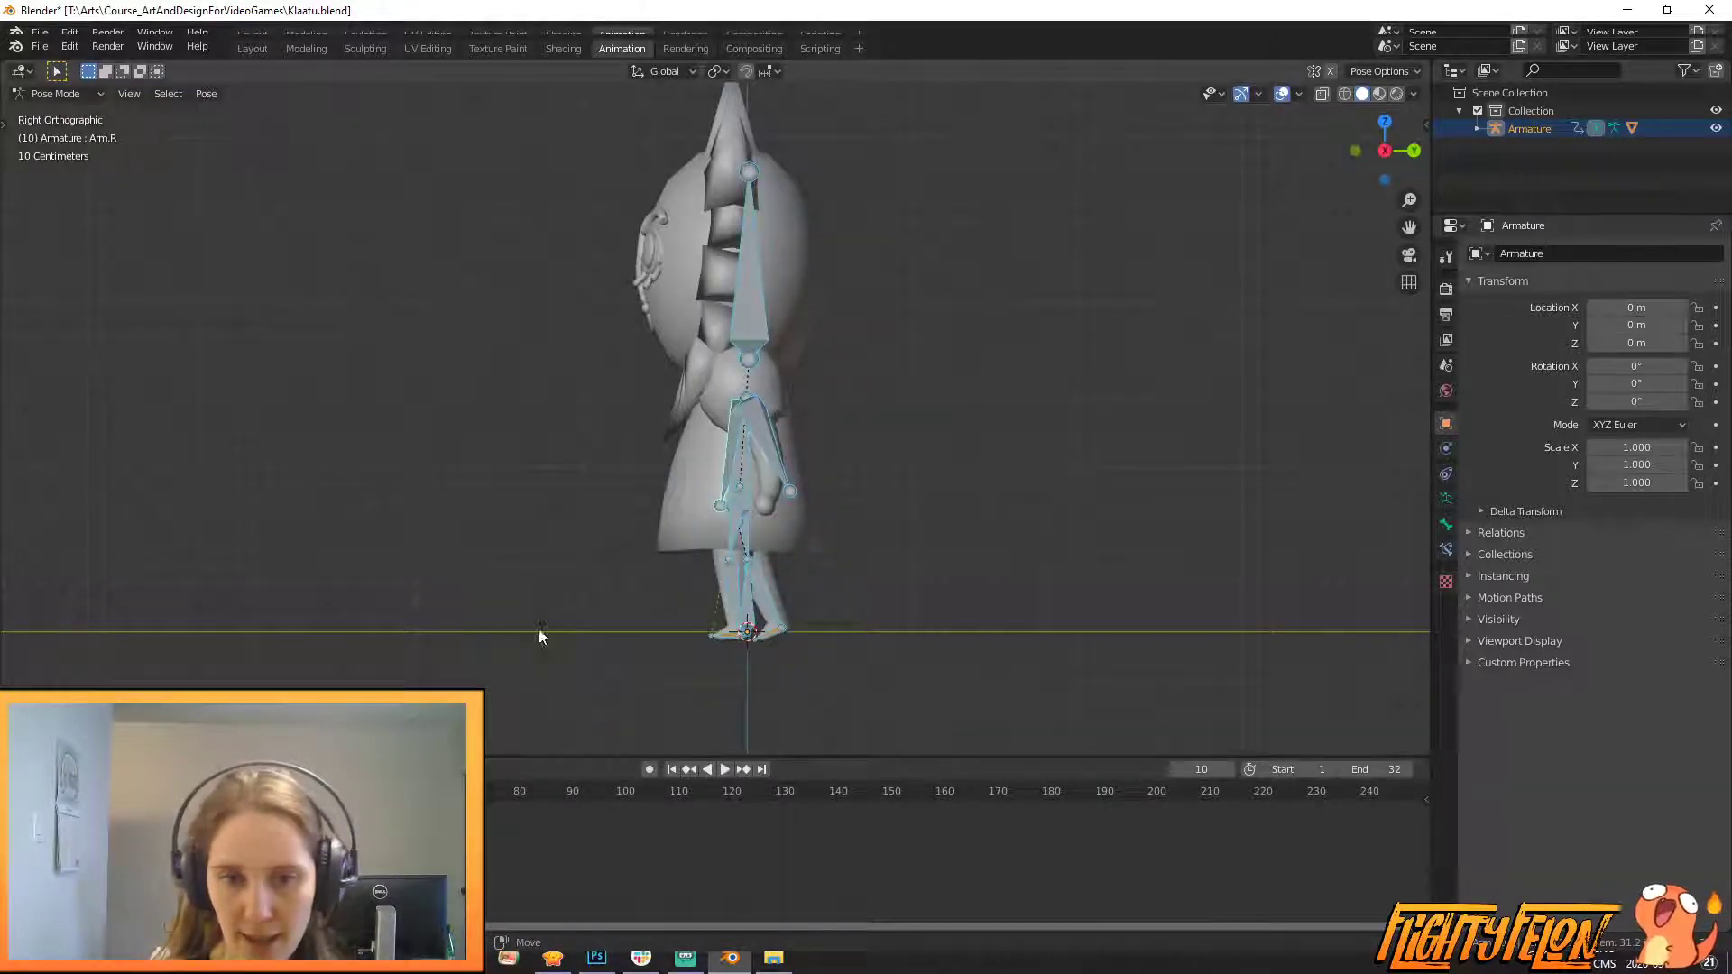
scroll(763, 690, "up", 2)
middle_click_drag(763, 690, 803, 673)
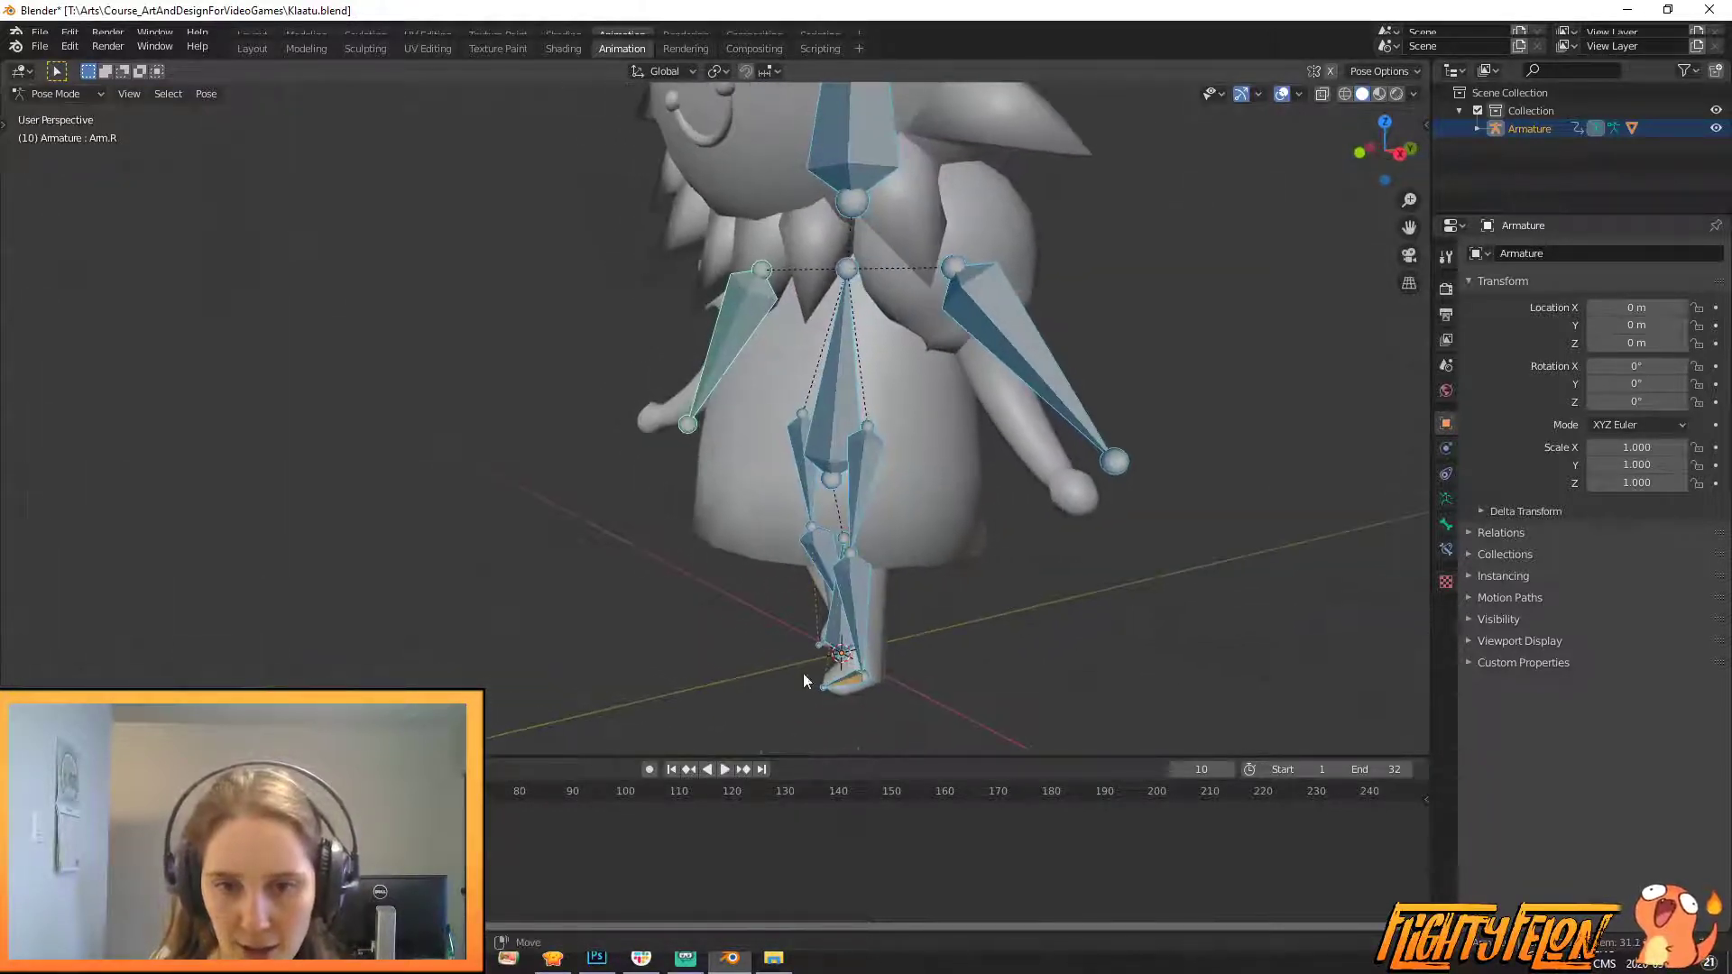
left_click(848, 687)
key("KP_3")
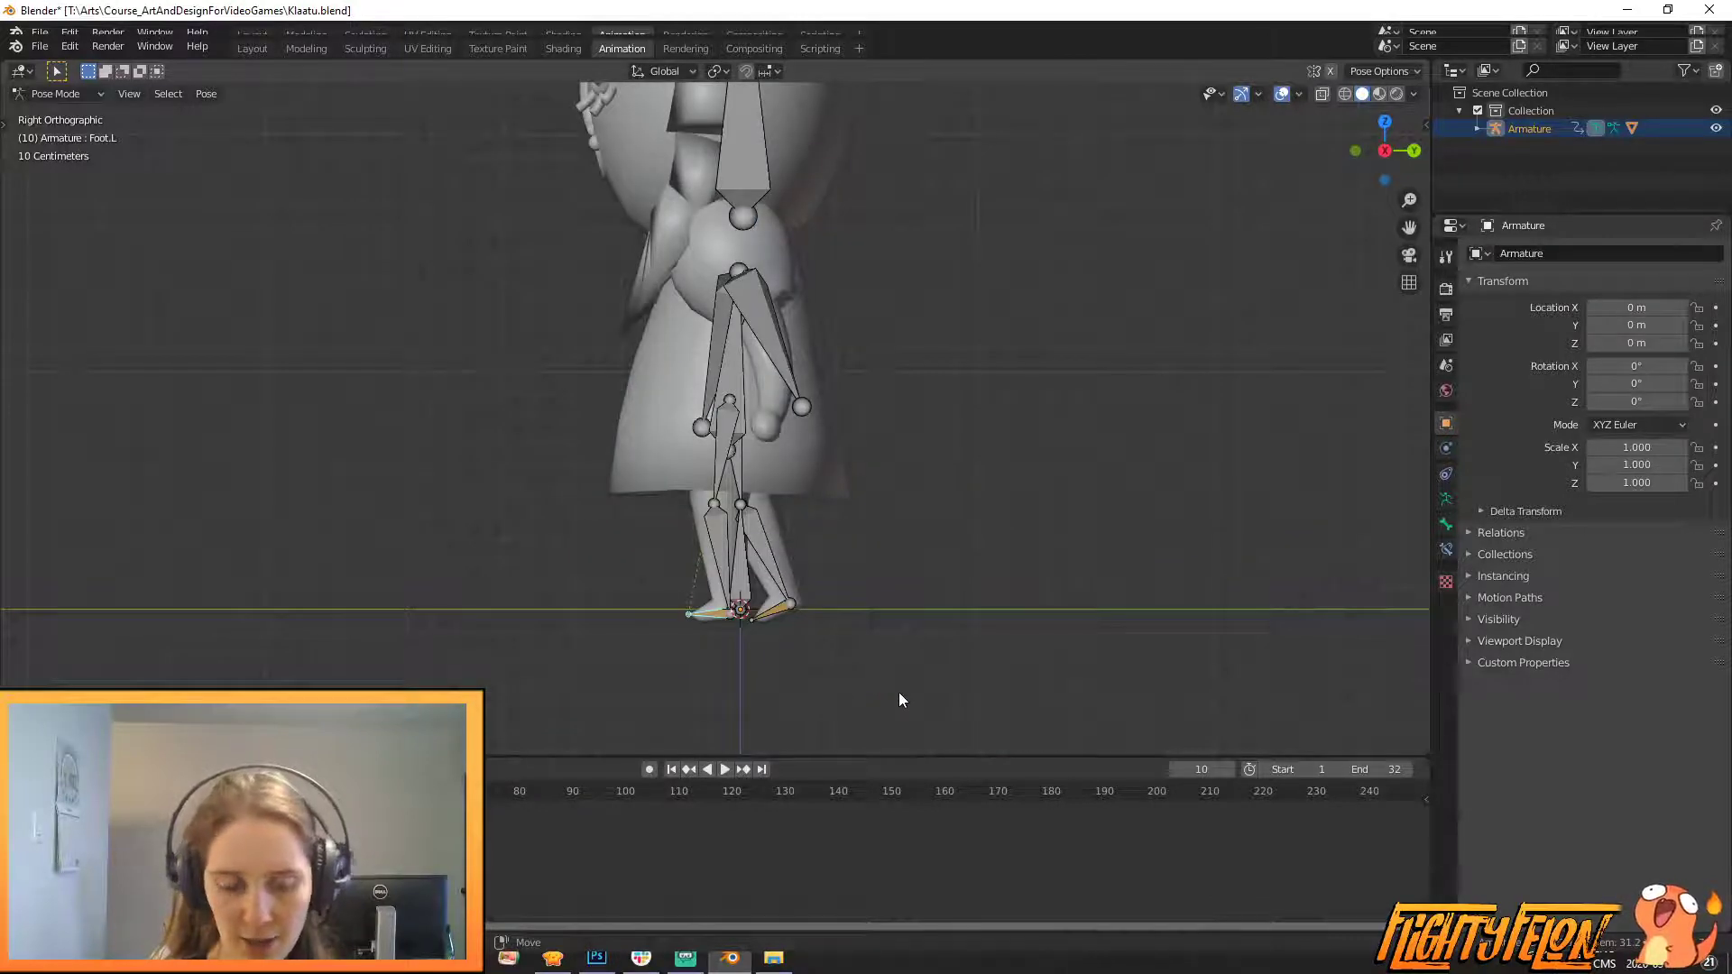
key("g")
left_click(916, 645)
key("r")
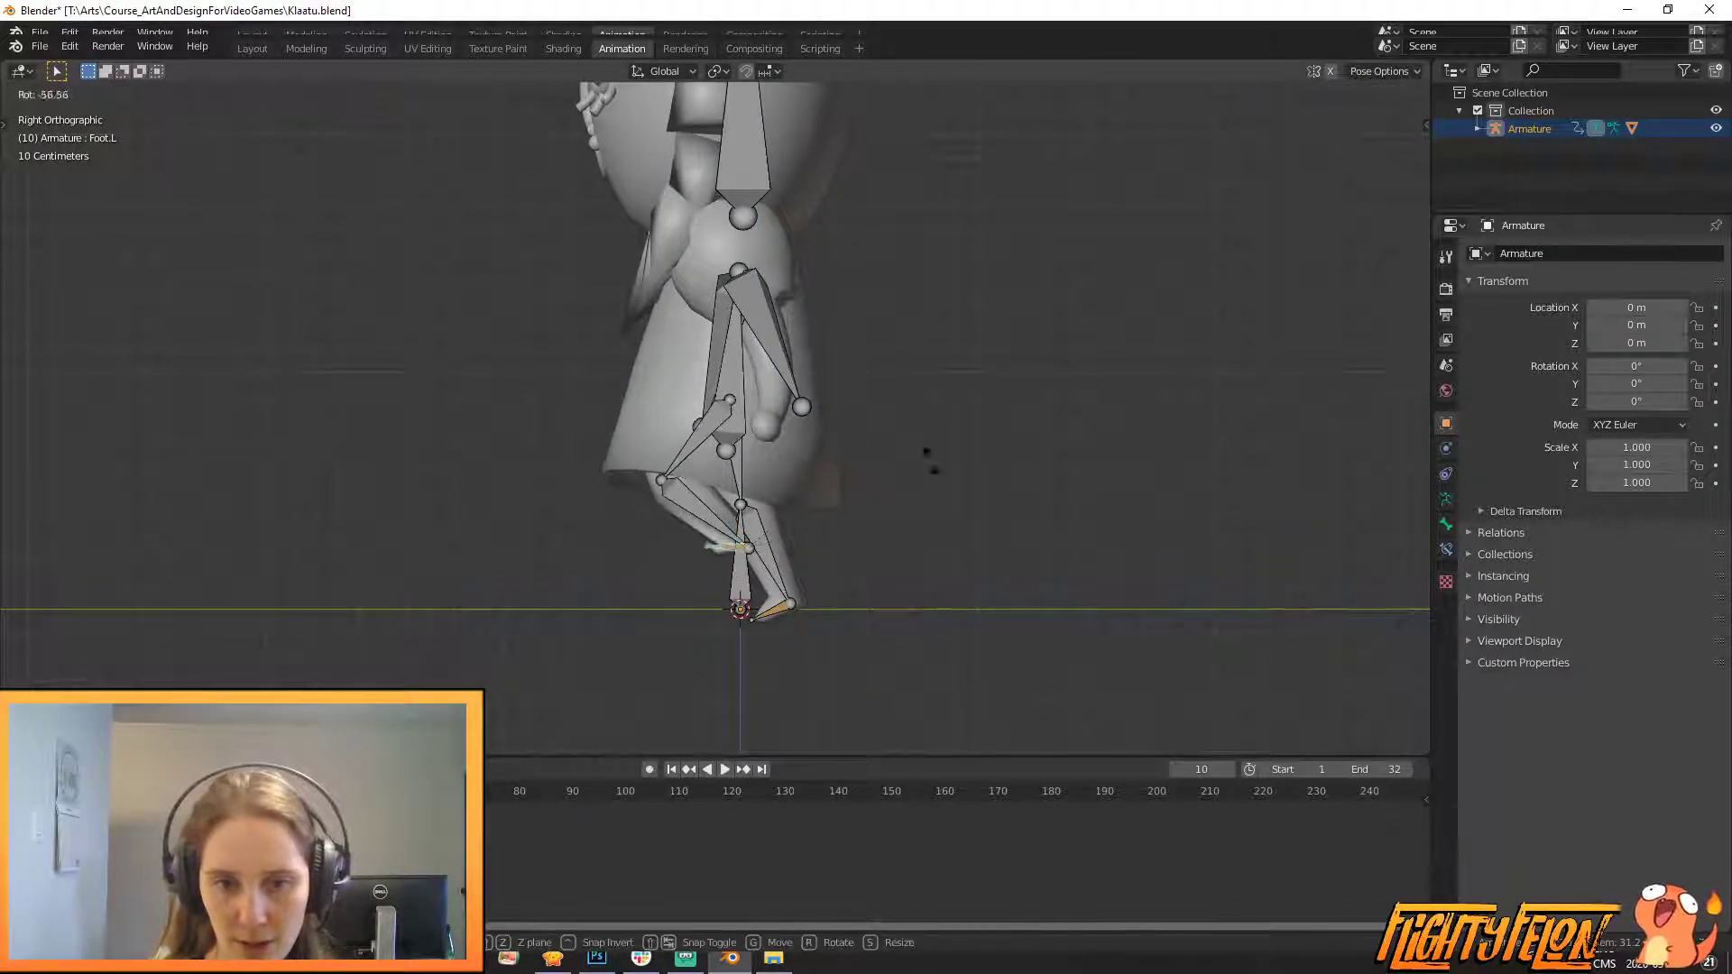
left_click(770, 362)
key("g")
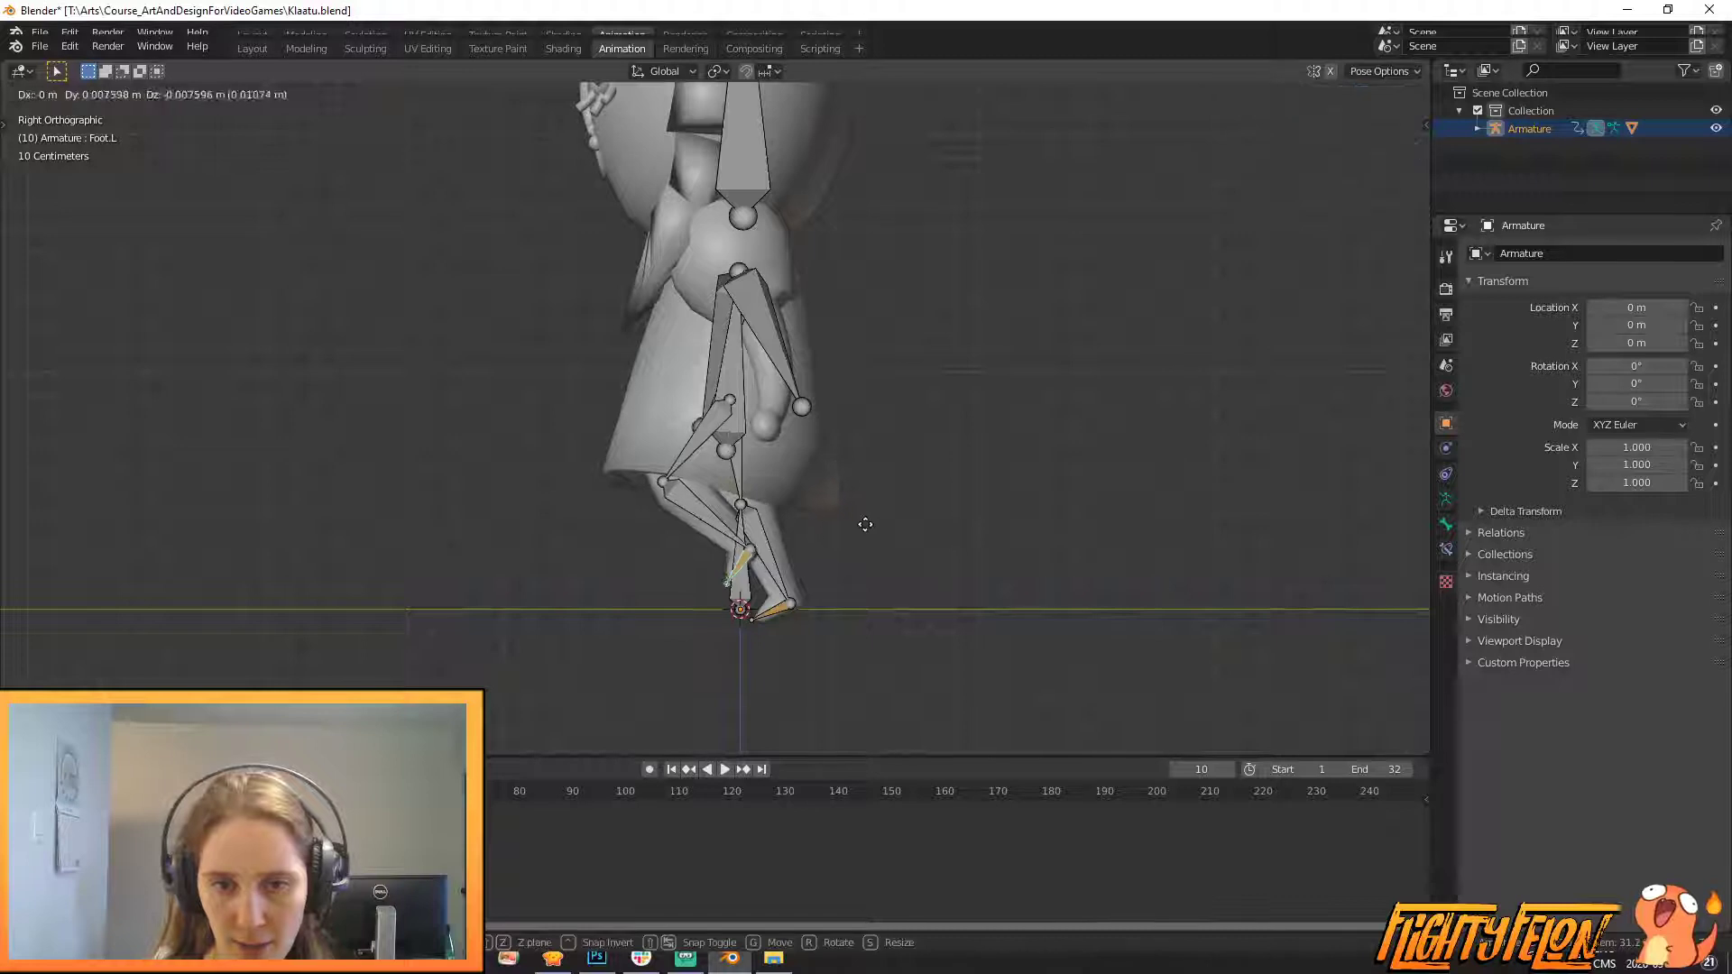
left_click(866, 519)
- Move the right foot forward under the body, then fine-tune the right thigh and foot so the leg stands on the ground
left_click(779, 606)
key("g")
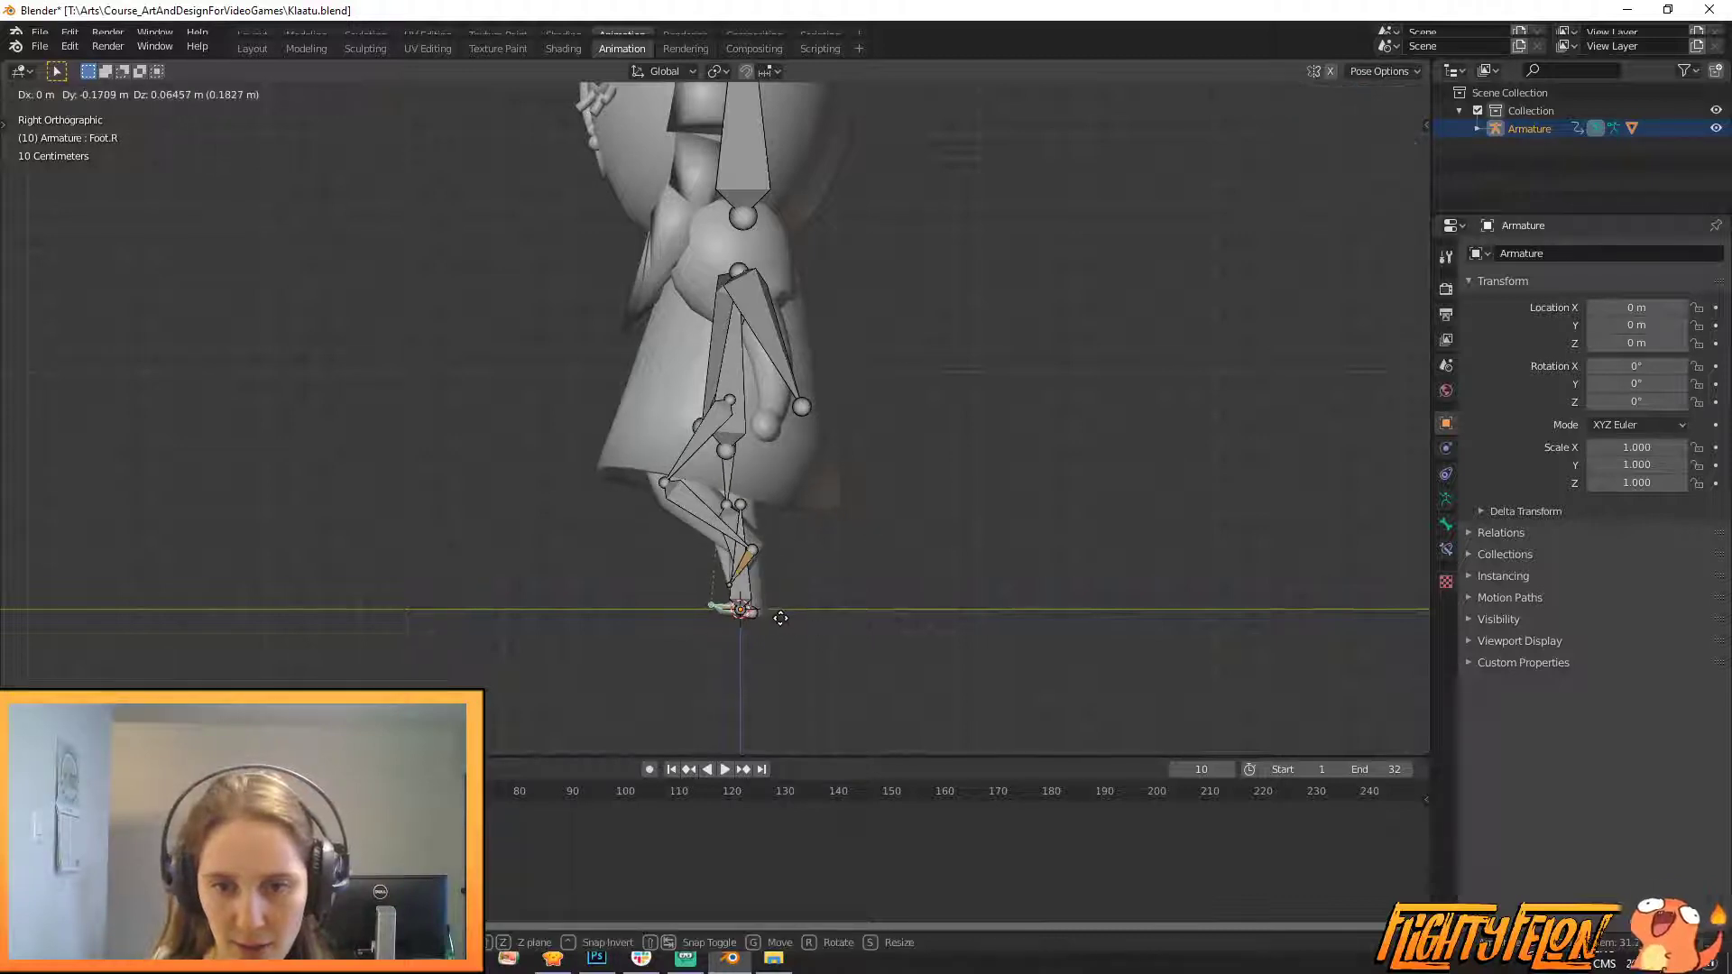
left_click(733, 530)
key("g")
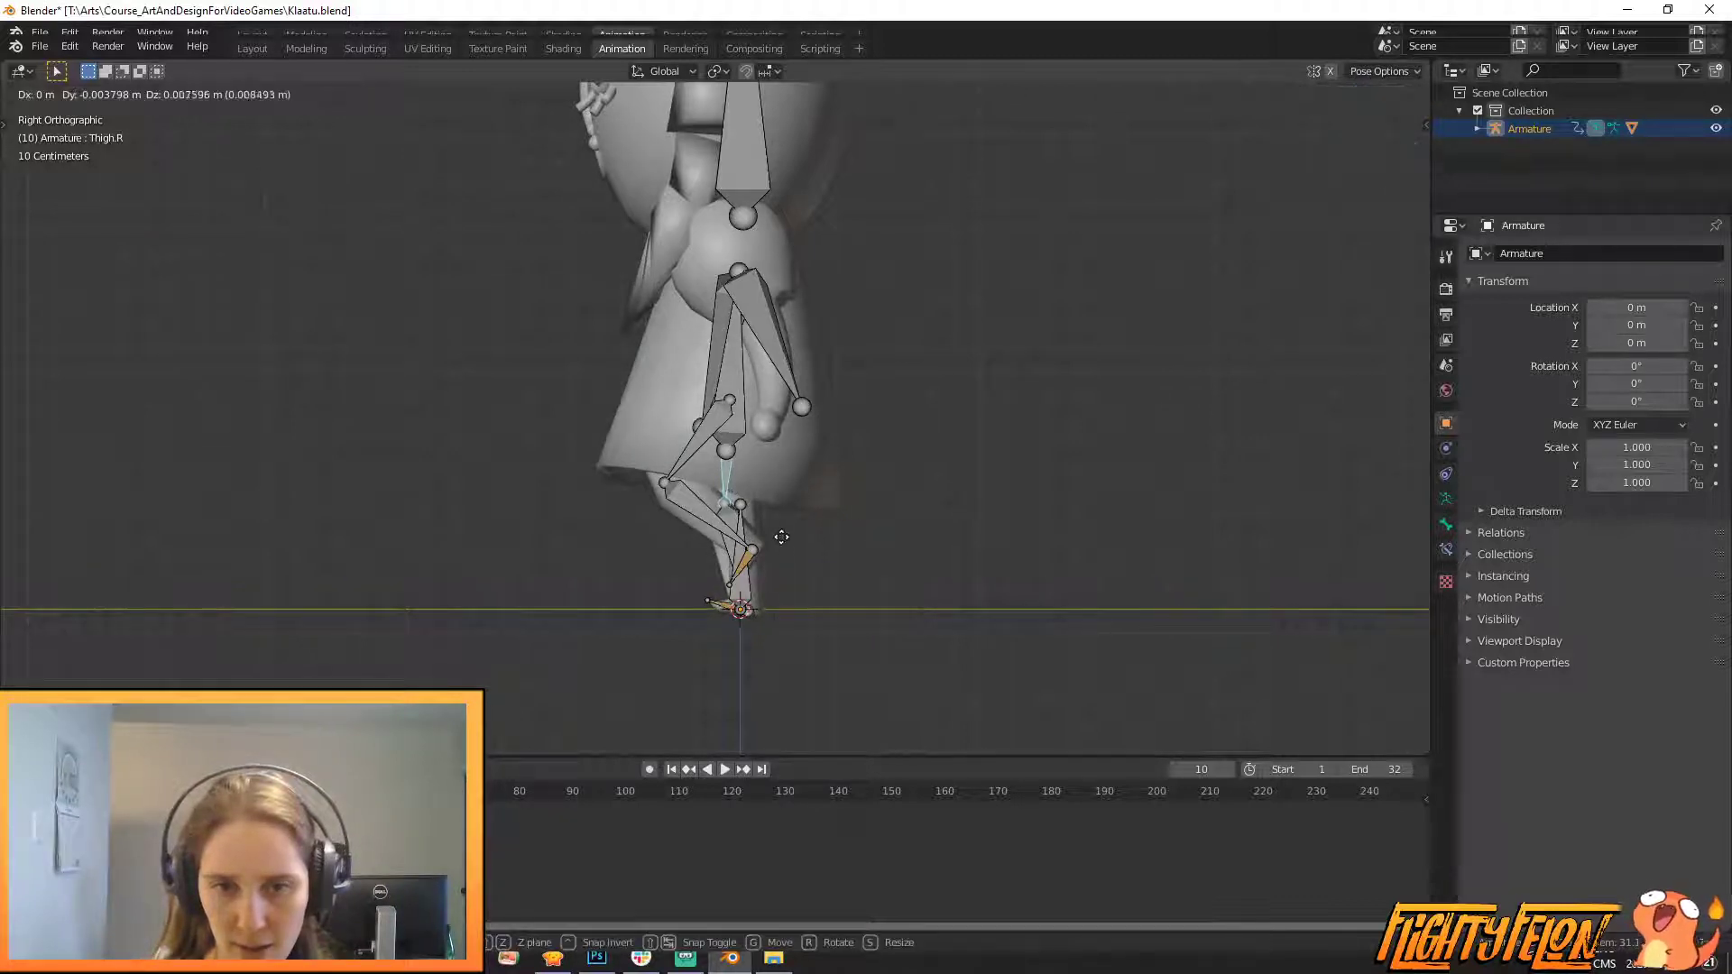
left_click(780, 534)
key("g")
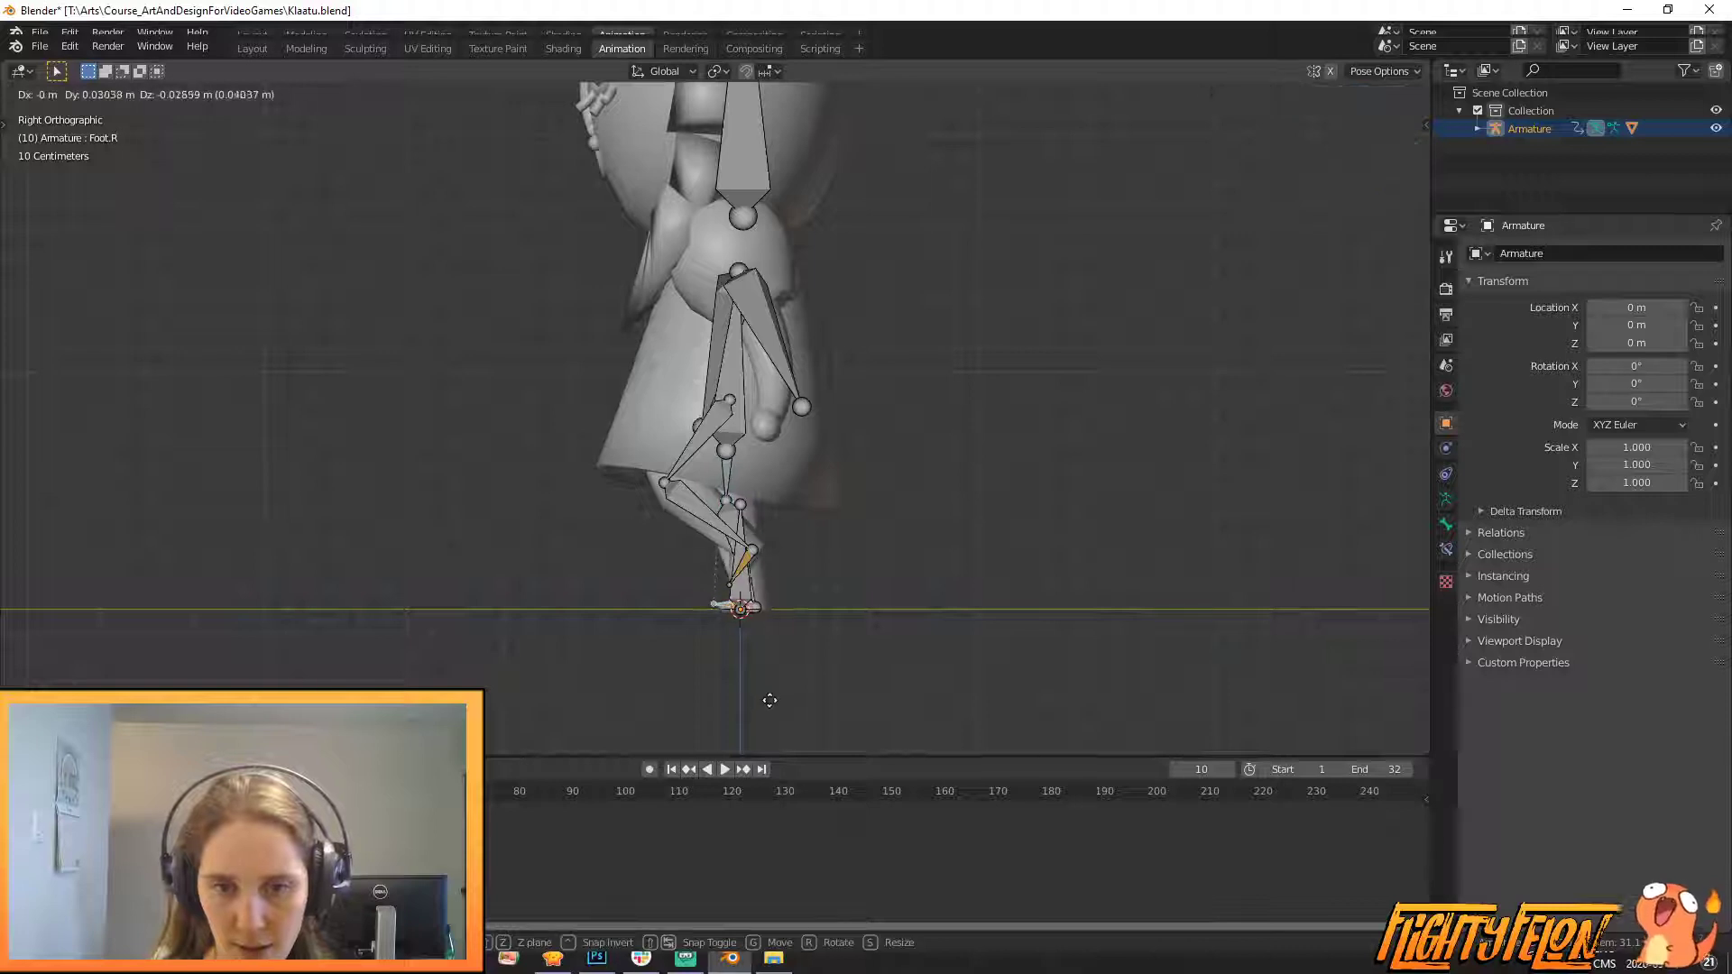
left_click(757, 700)
- Select the thigh, shin and foot bones of both legs and insert LocRot keyframes at frame 10
middle_click_drag(758, 701, 842, 611)
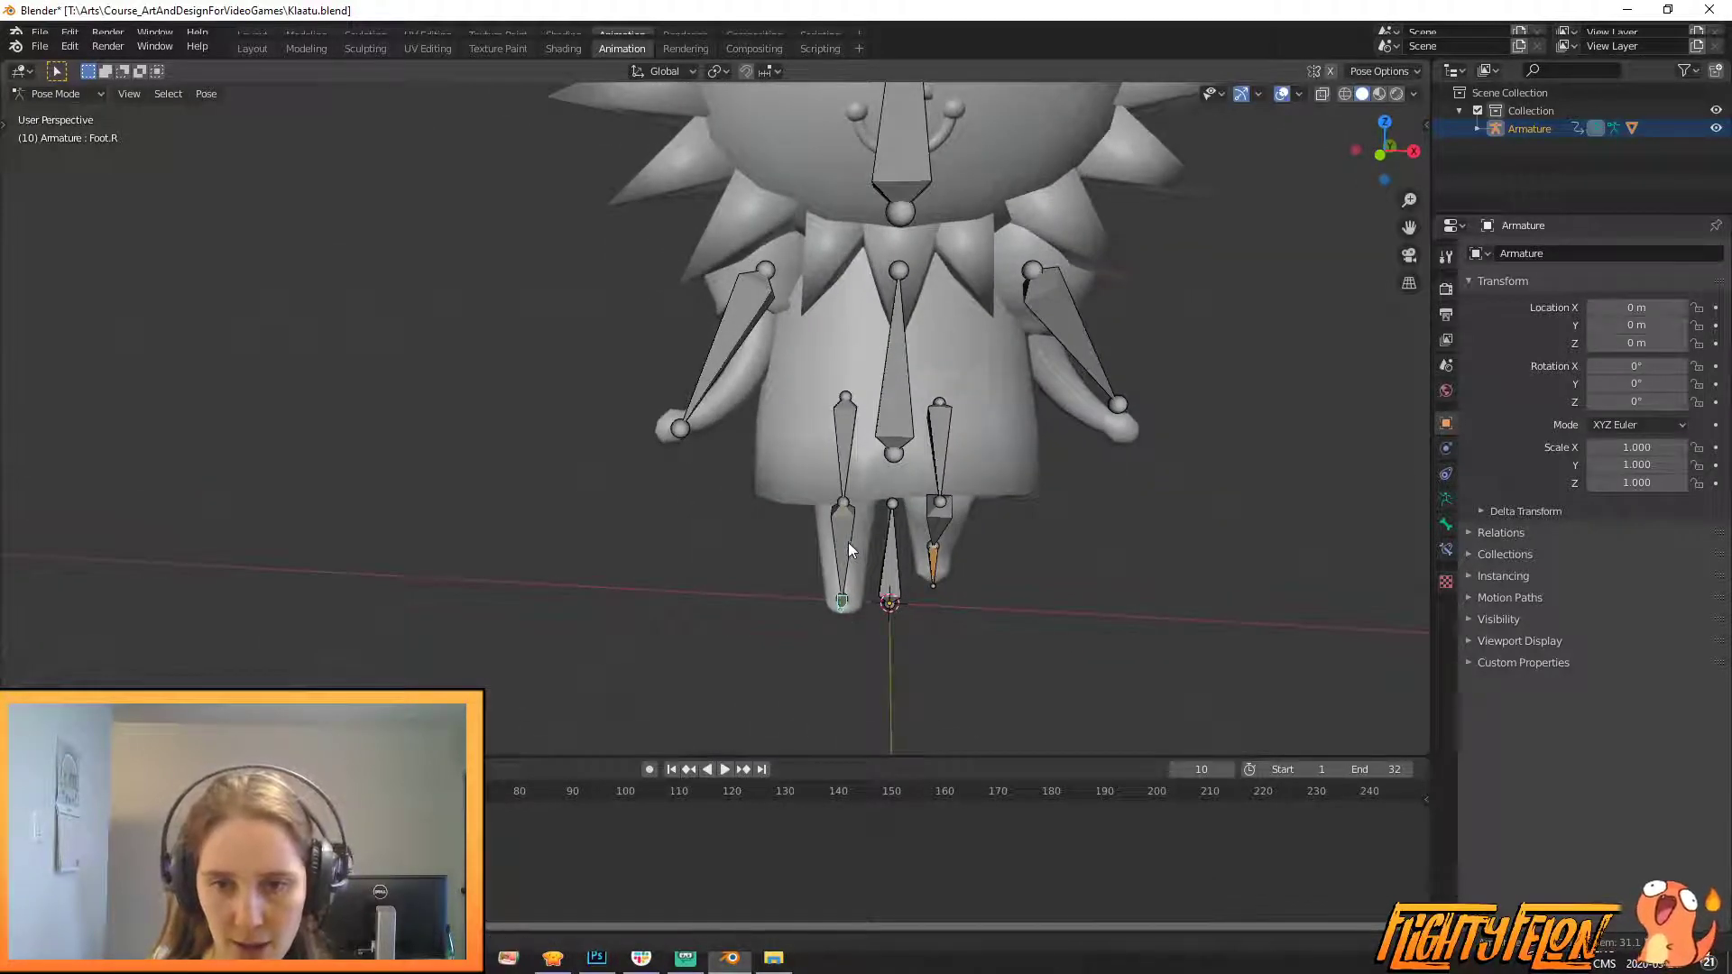
left_click(847, 451, "shift")
left_click(929, 439, "shift")
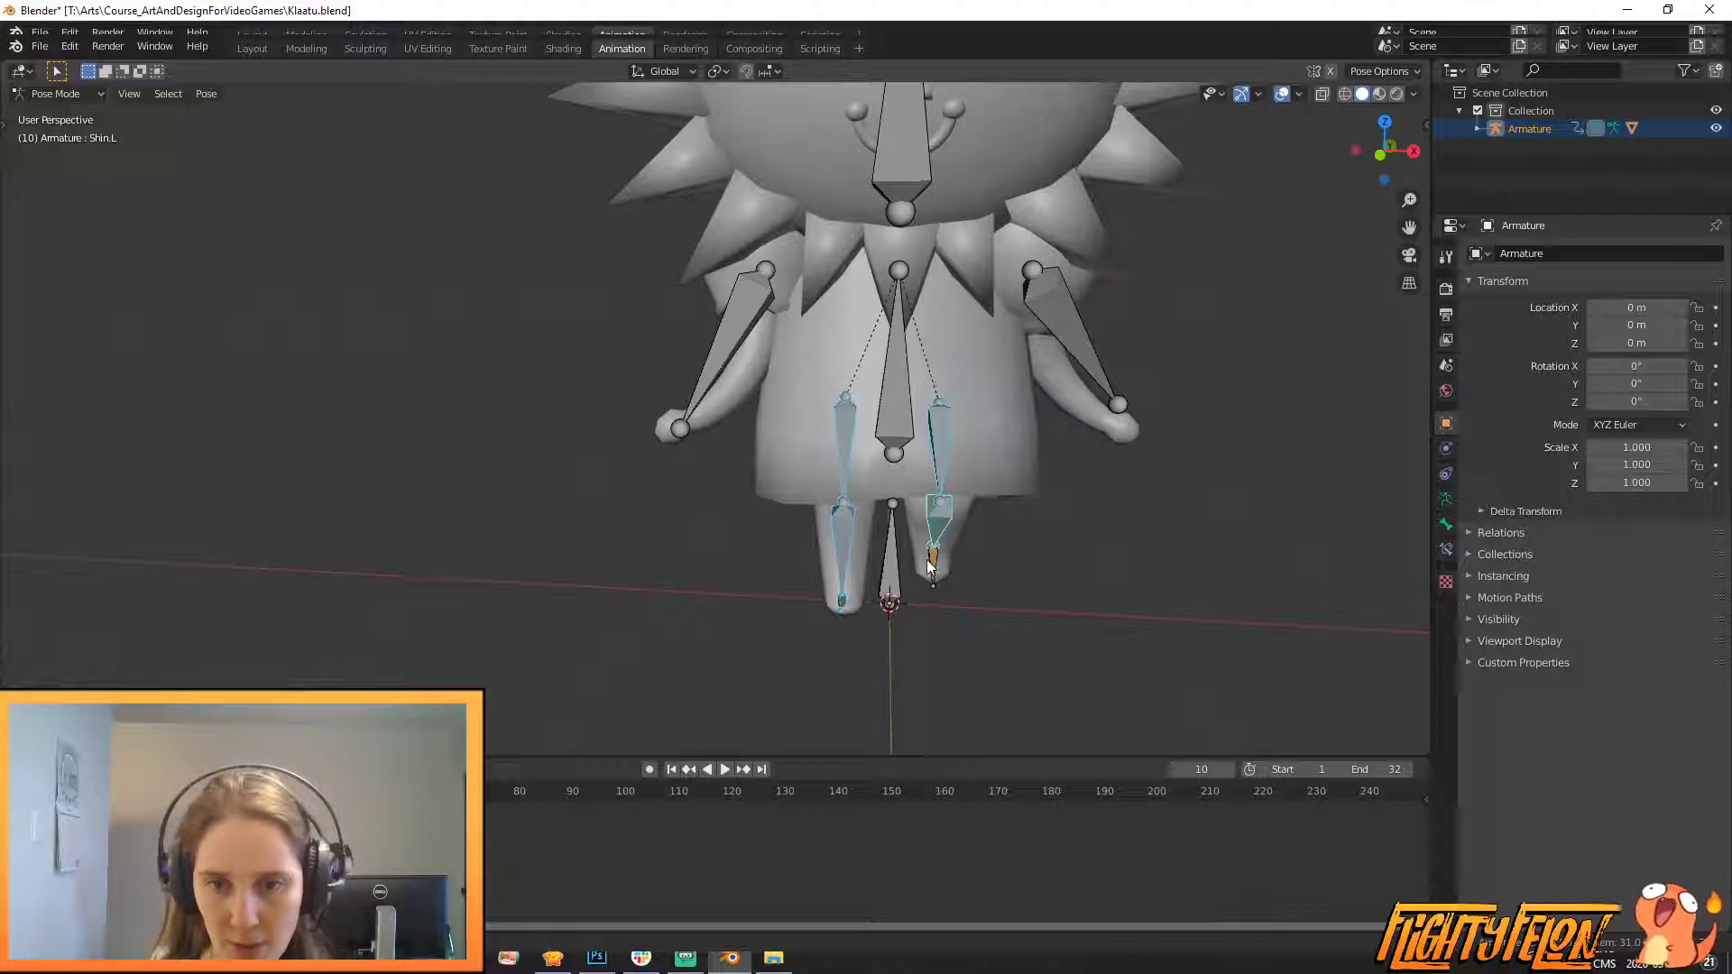
key("i")
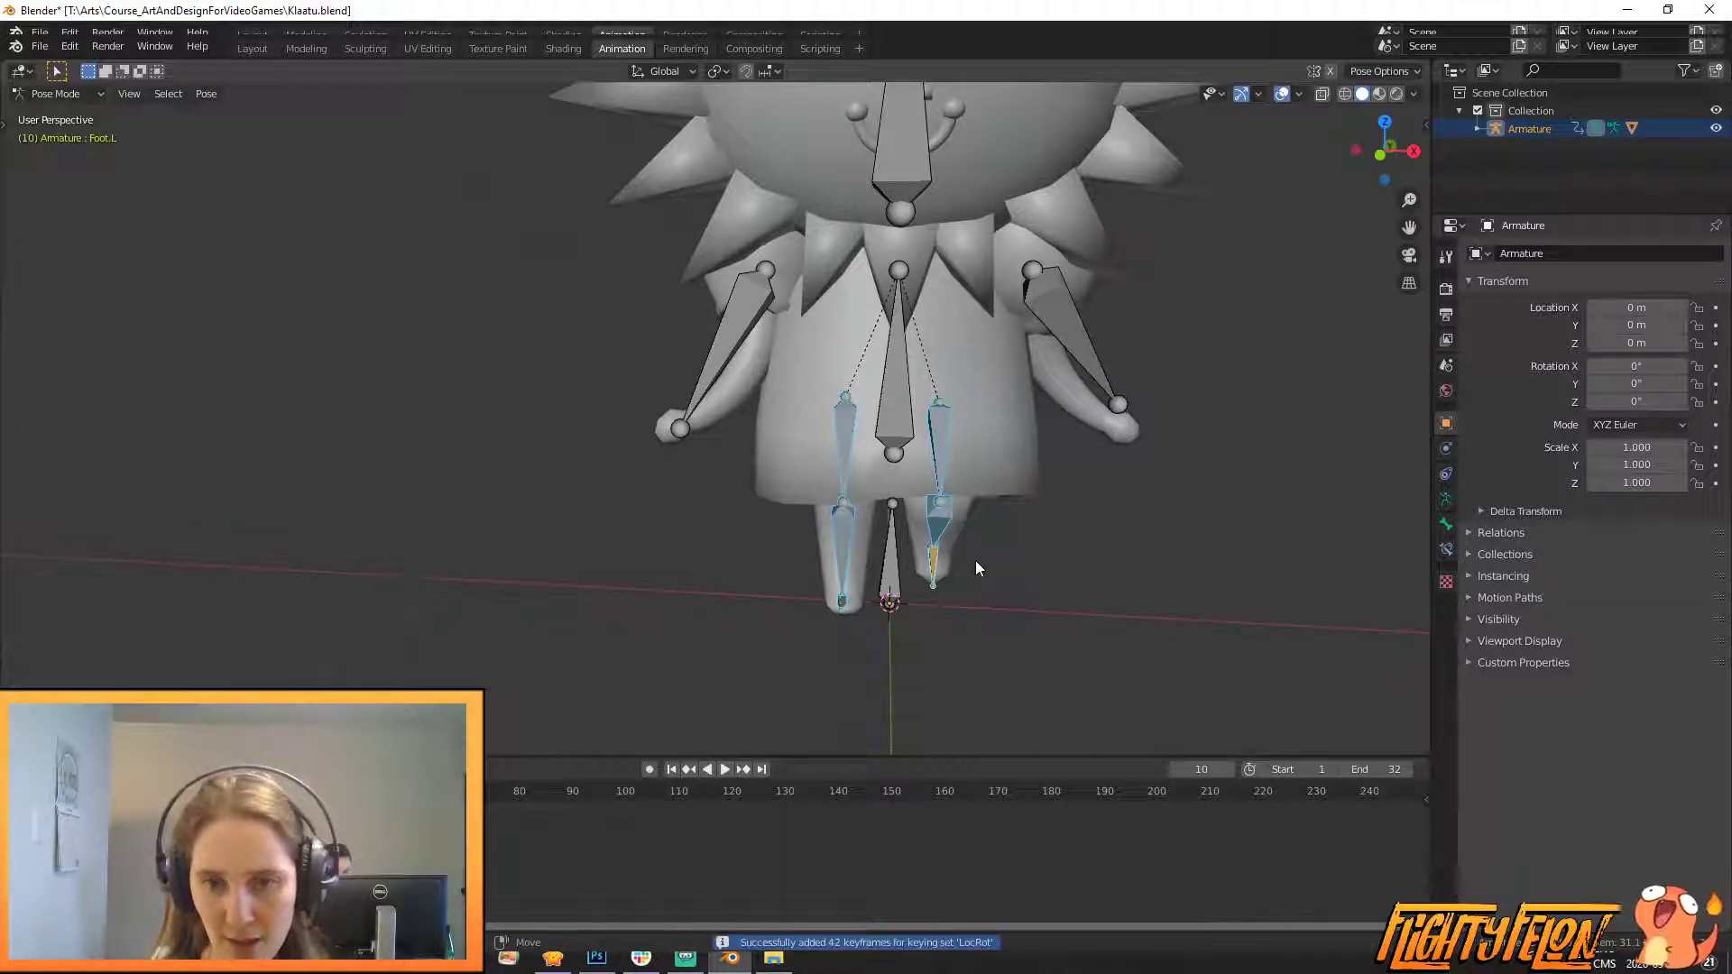
- Raise the body bone about 0.05 m along the global Z axis at frame 10
middle_click_drag(977, 561, 924, 533)
left_click(905, 437)
key("g")
key("z")
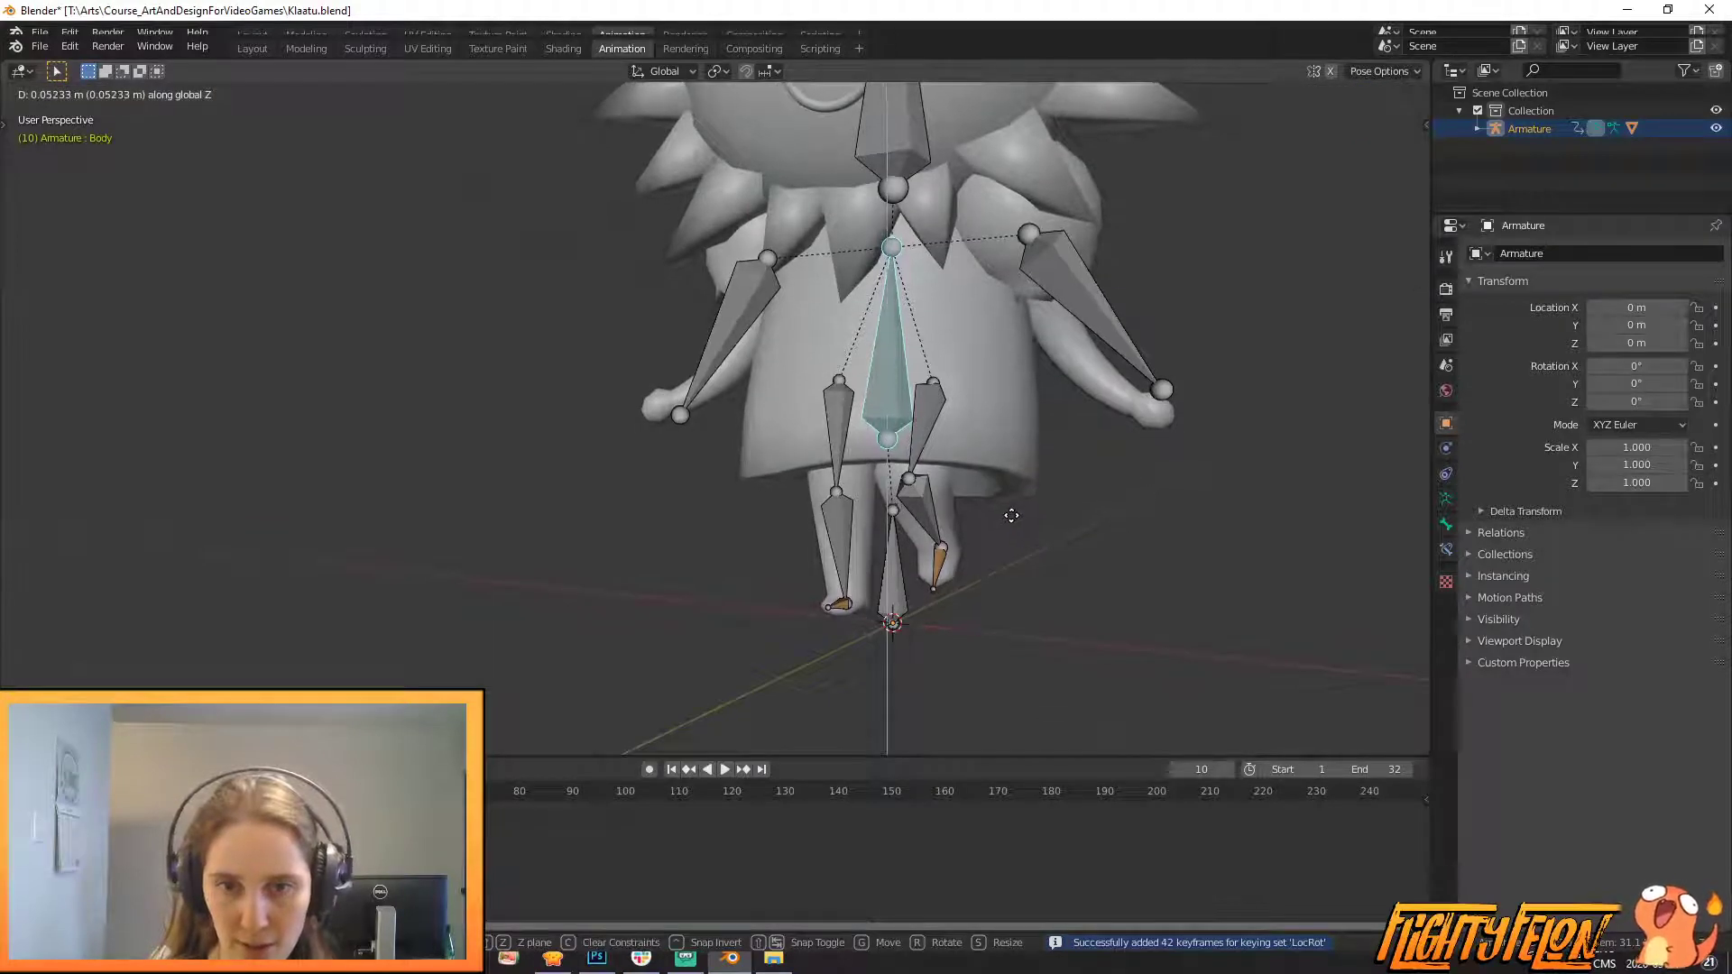
left_click(1011, 515)
- Move the right thigh down about 0.04 m in side view so the right foot rests on the ground
left_click(826, 446)
key("KP_3")
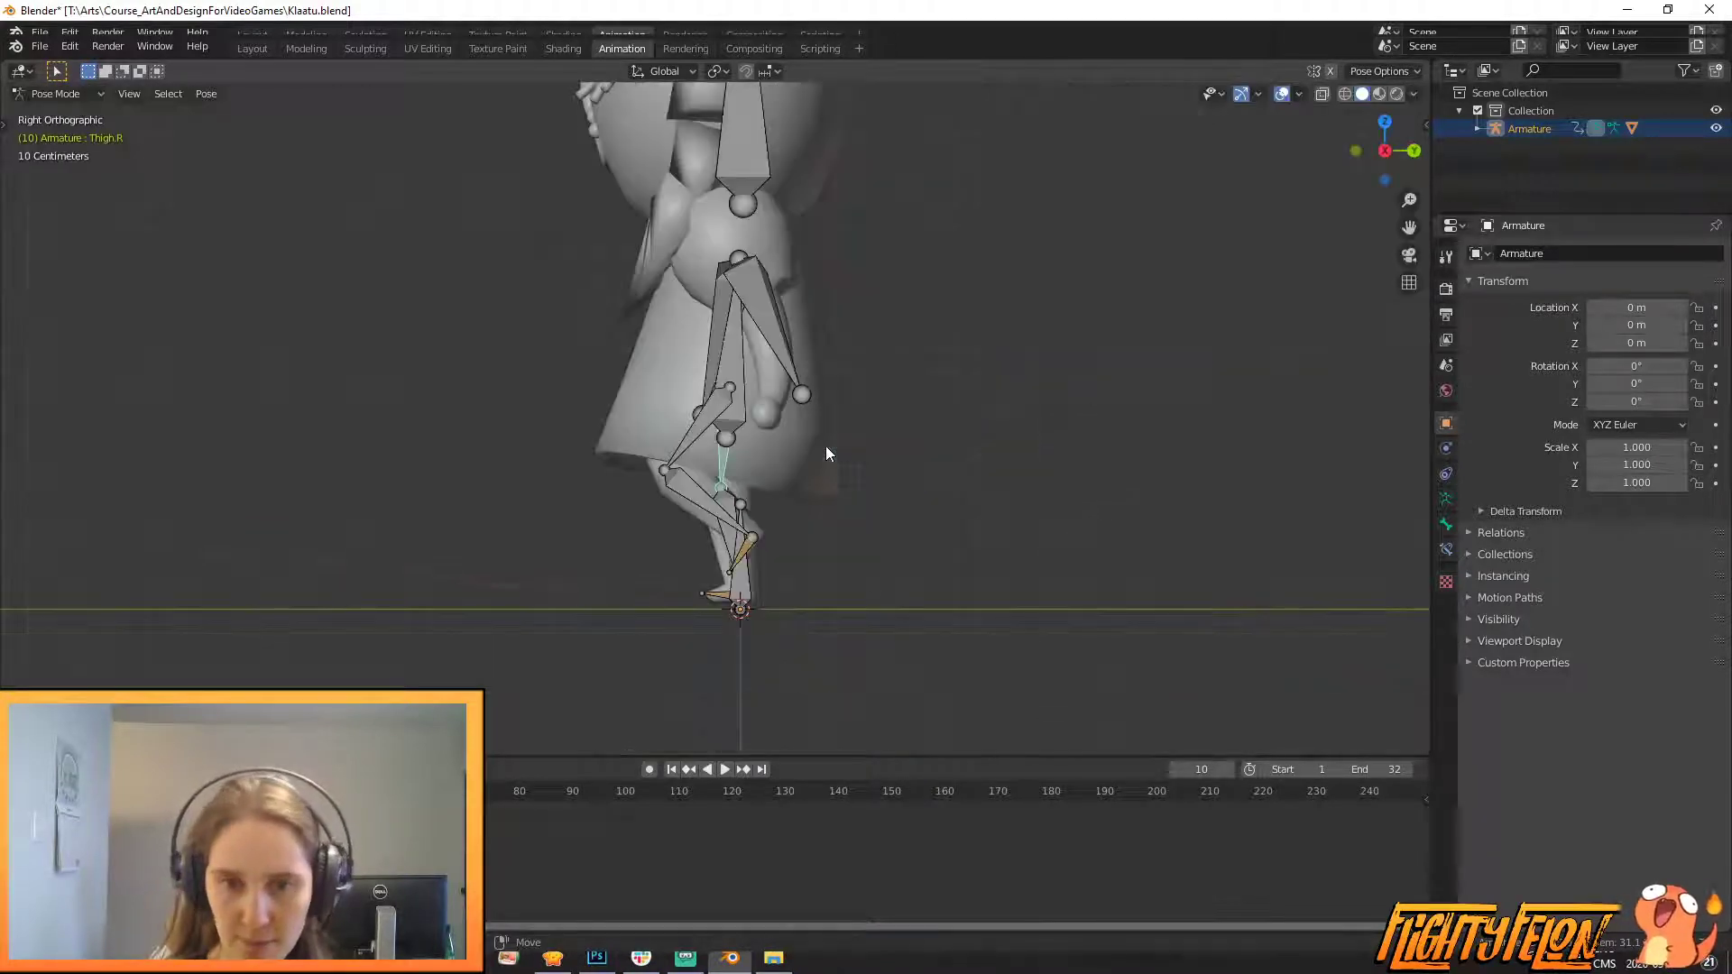
key("g")
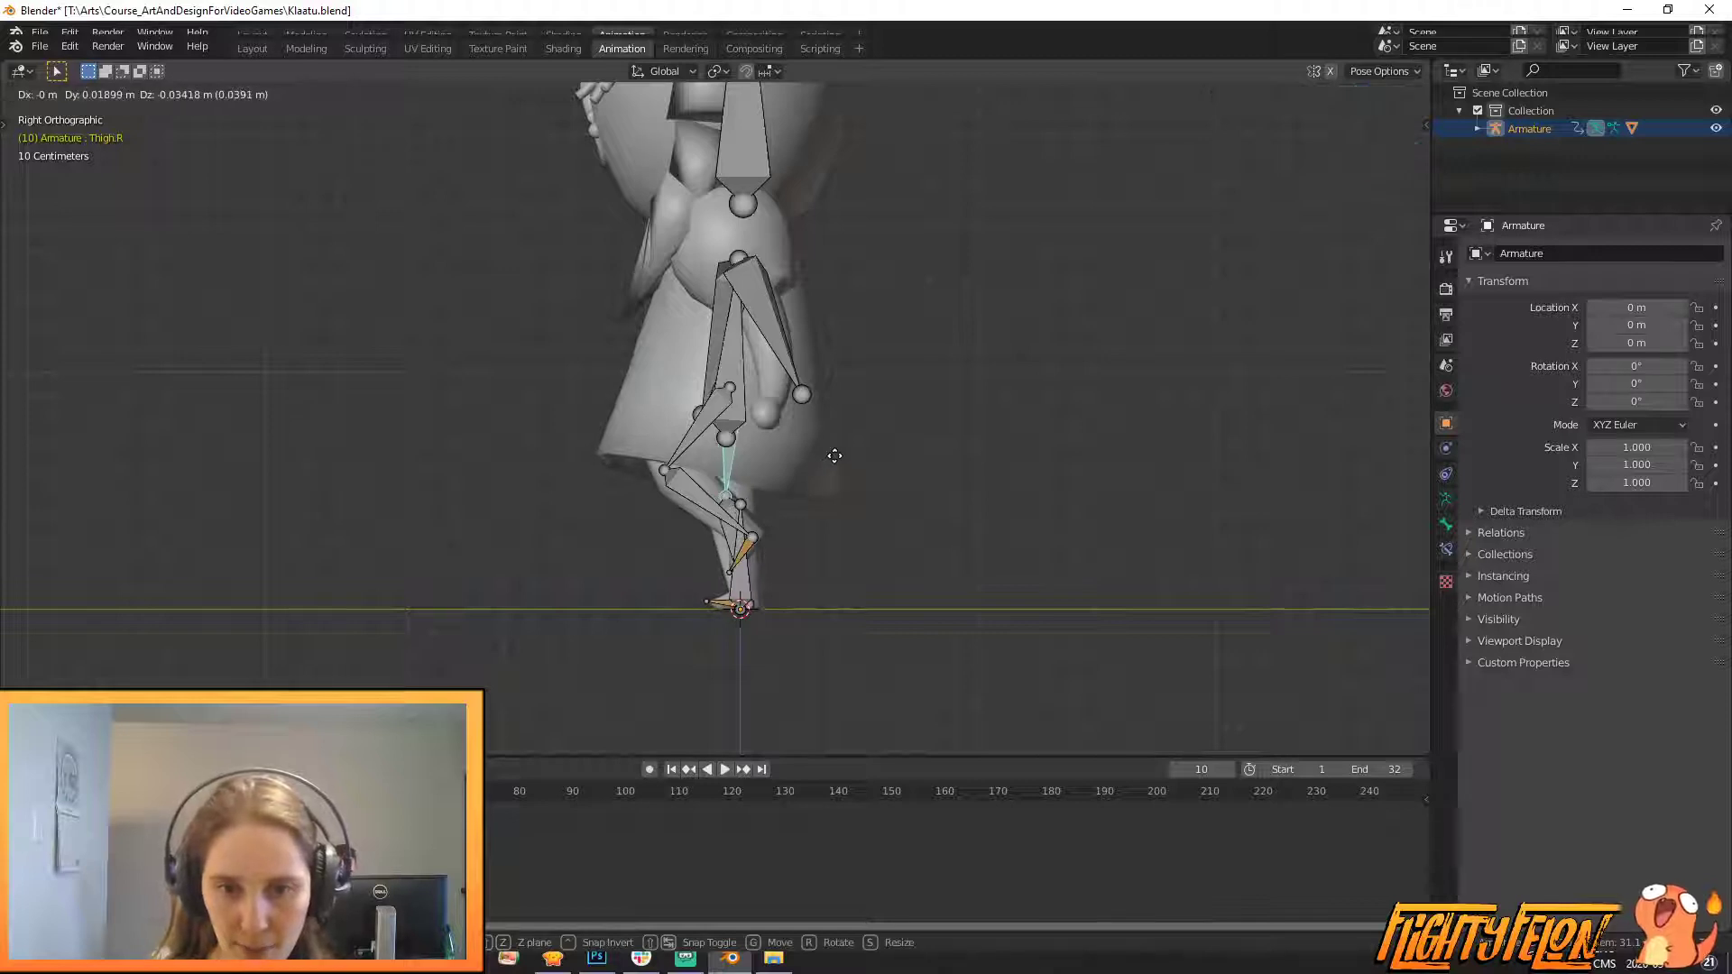
left_click(834, 456)
- Select the body bone with all leg and foot bones and insert LocRot keyframes for the raised pose at frame 10
middle_click_drag(804, 473, 884, 501)
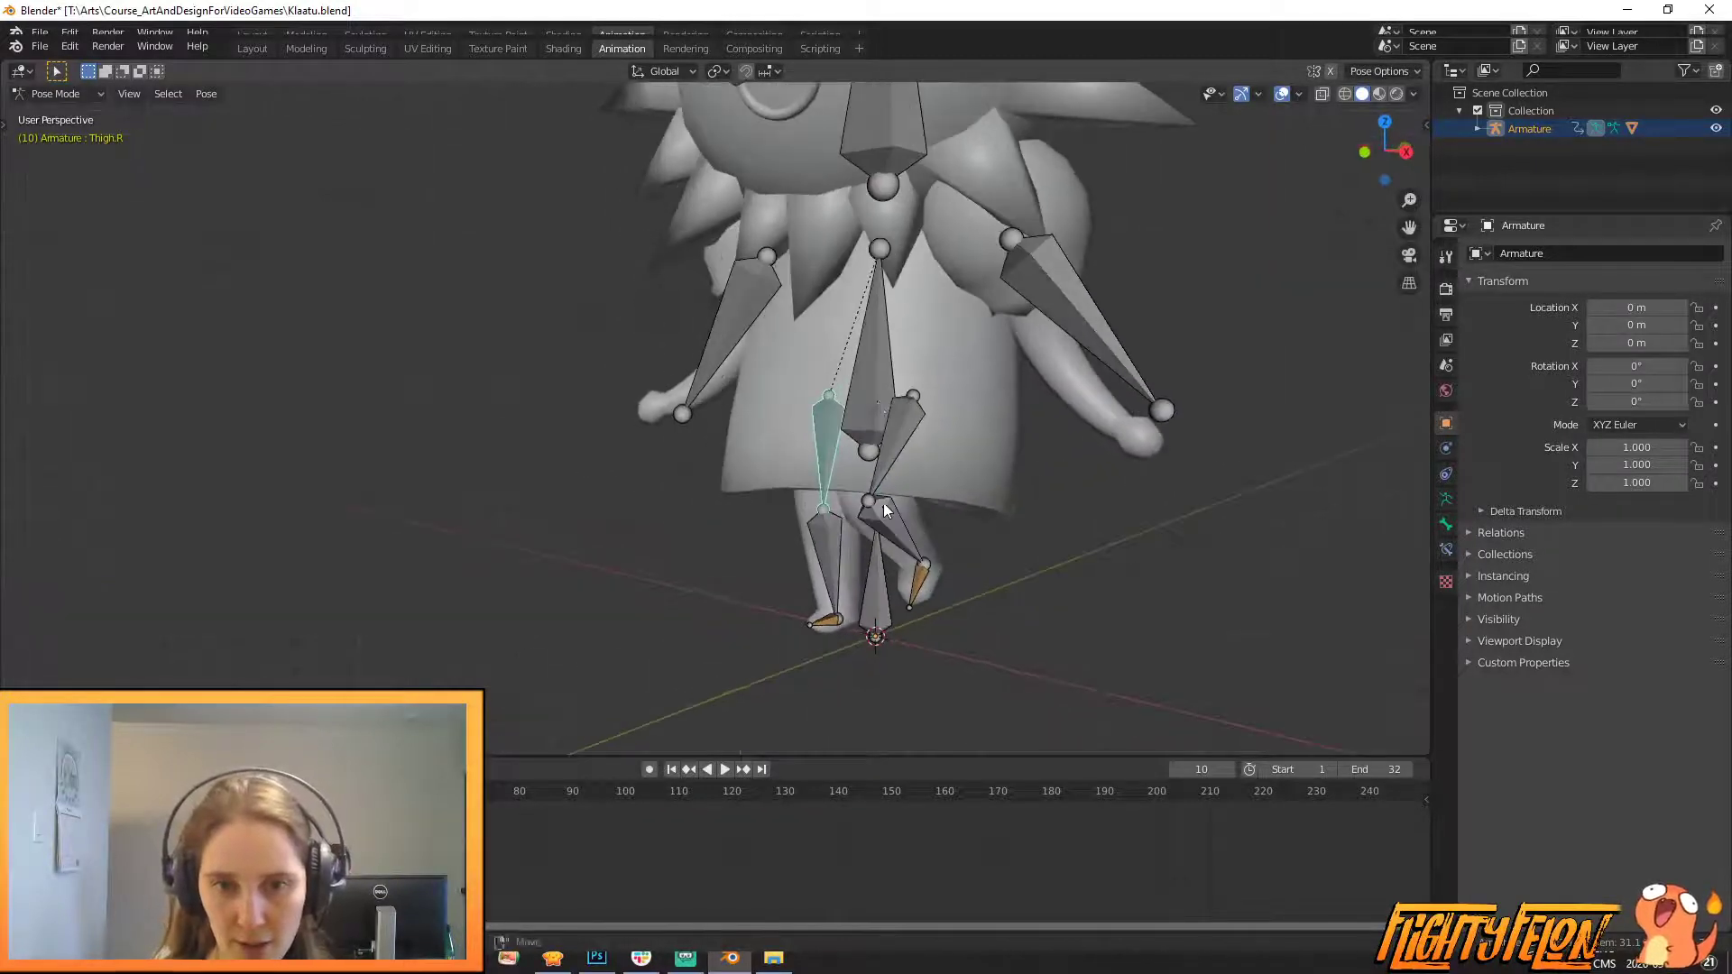
left_click(878, 427, "shift")
left_click(902, 528, "shift")
left_click(826, 597, "shift")
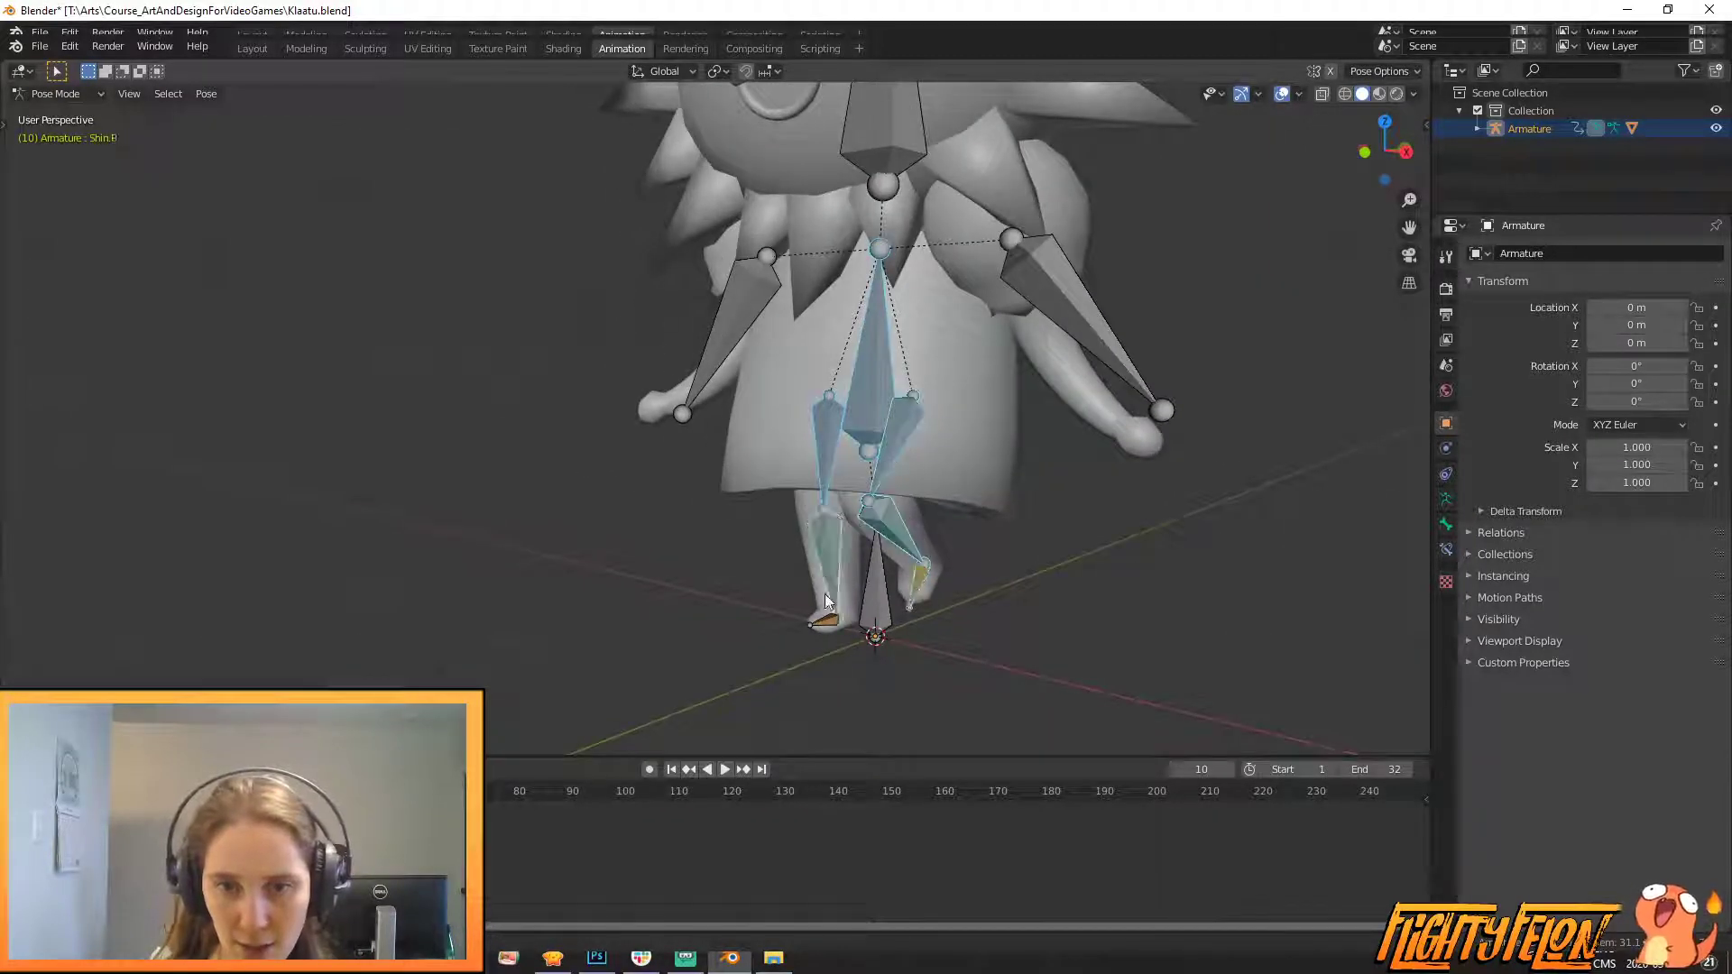
key("i")
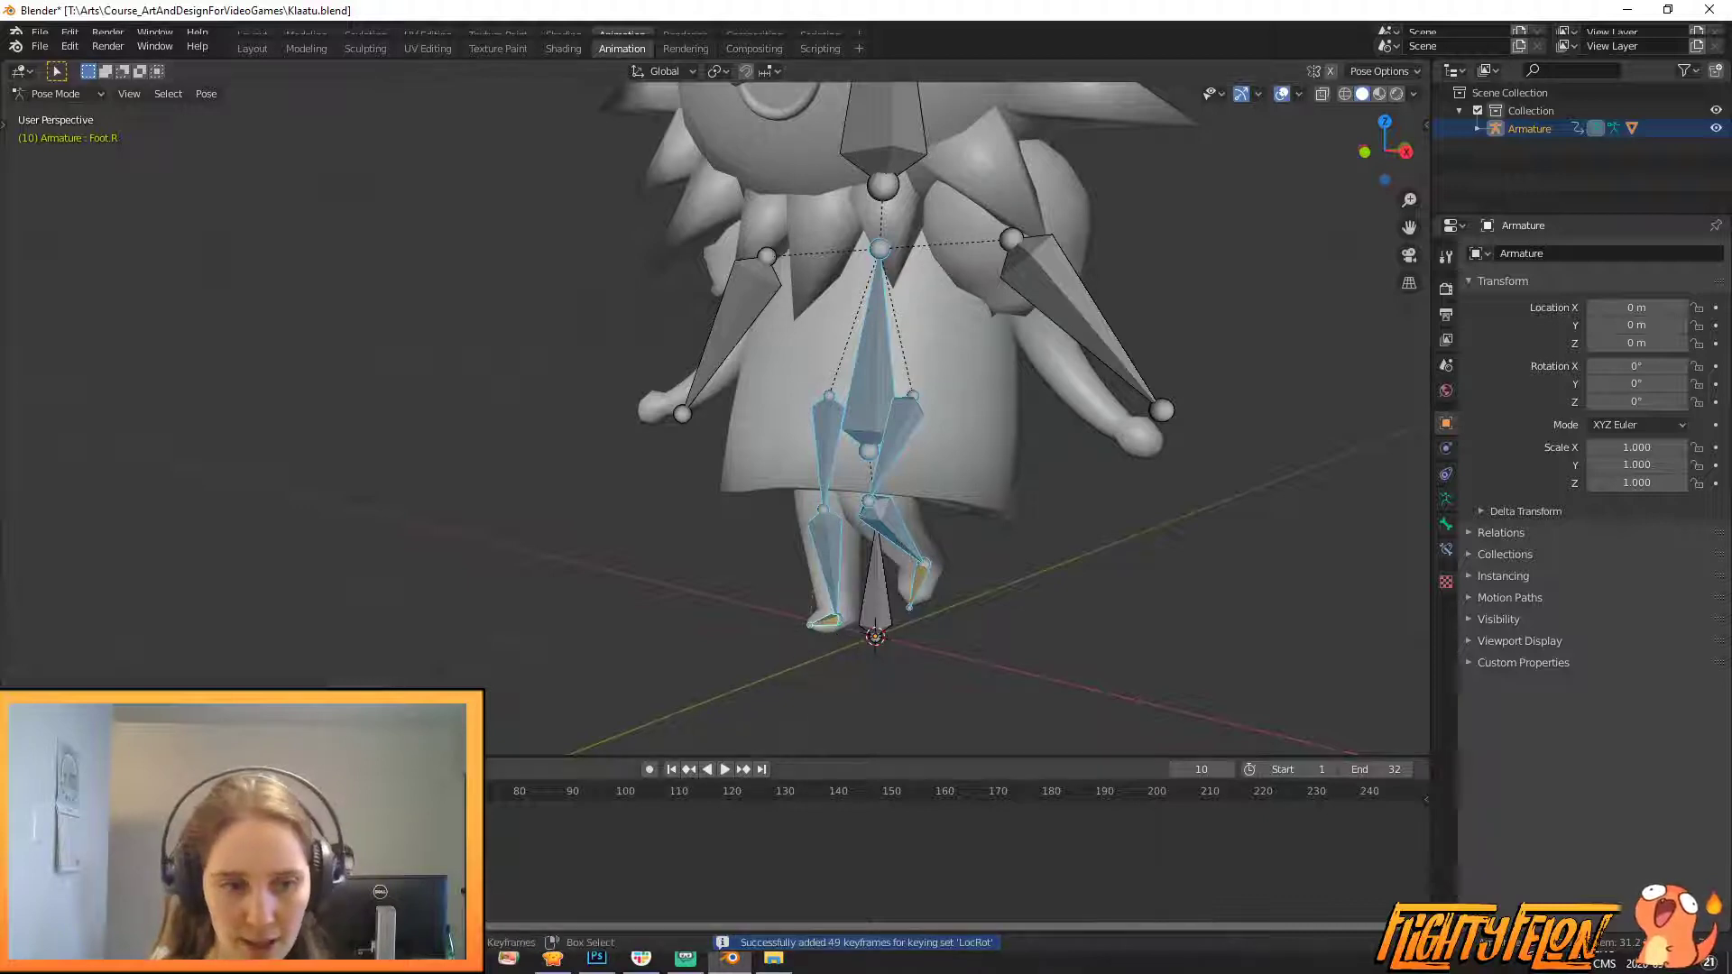
- Advance the animation to frame 24 and raise the body bone slightly in side view
key("space")
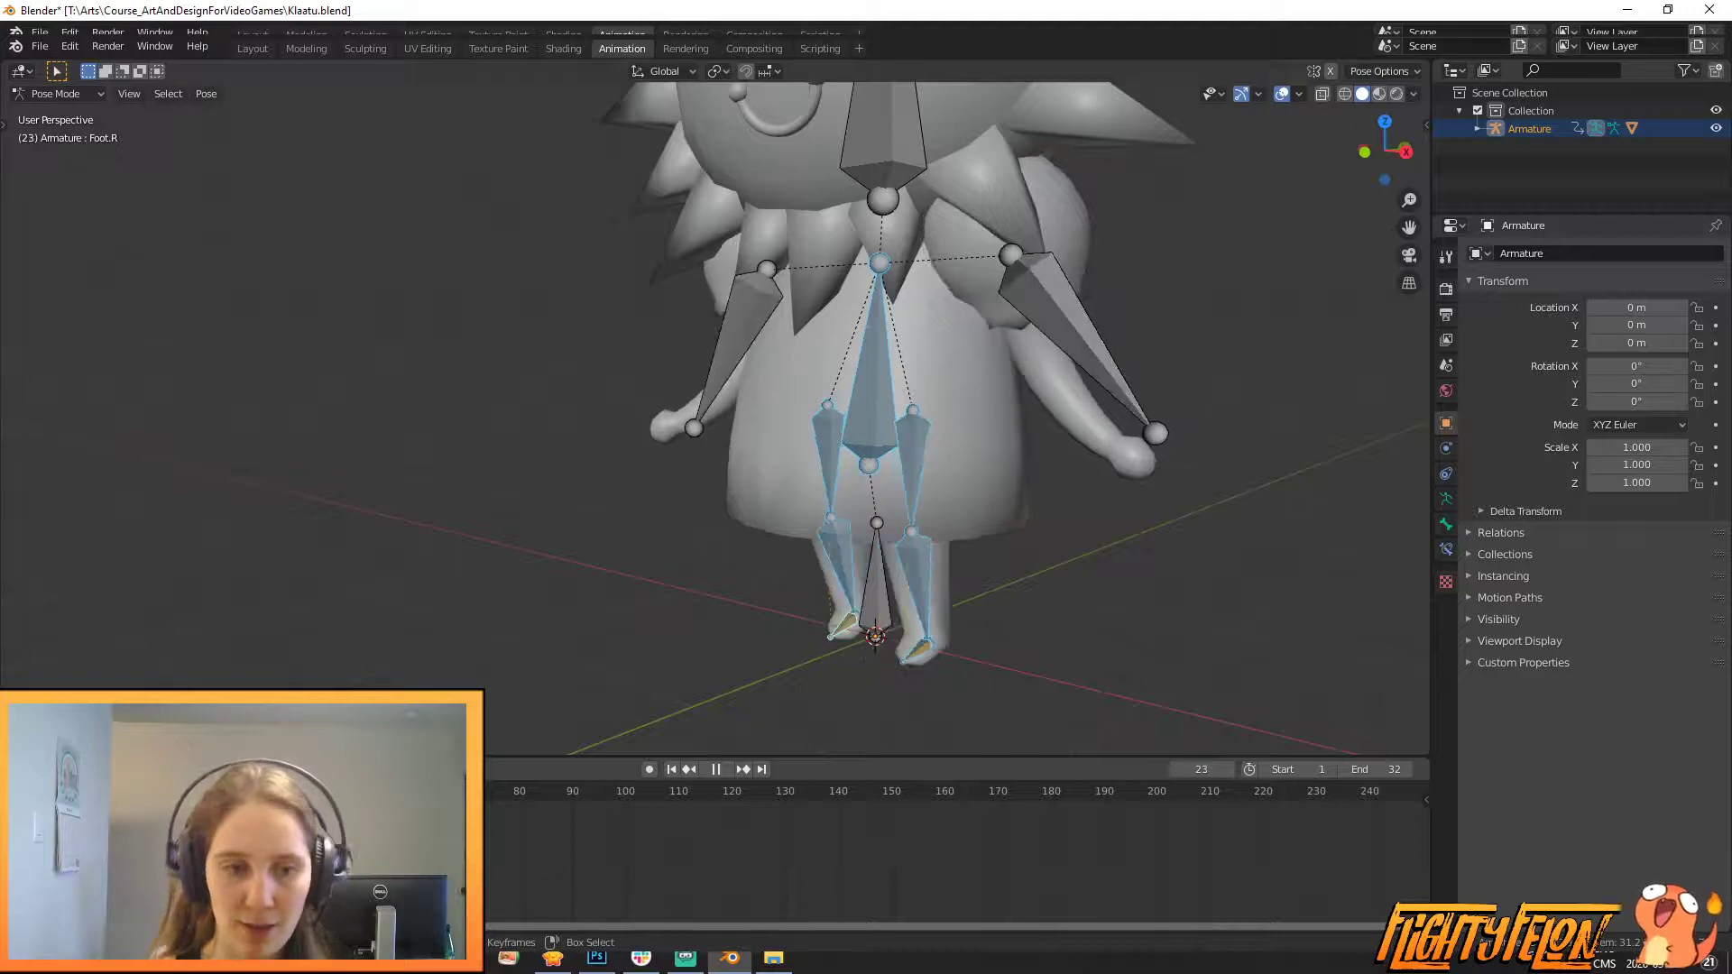
left_click(938, 641)
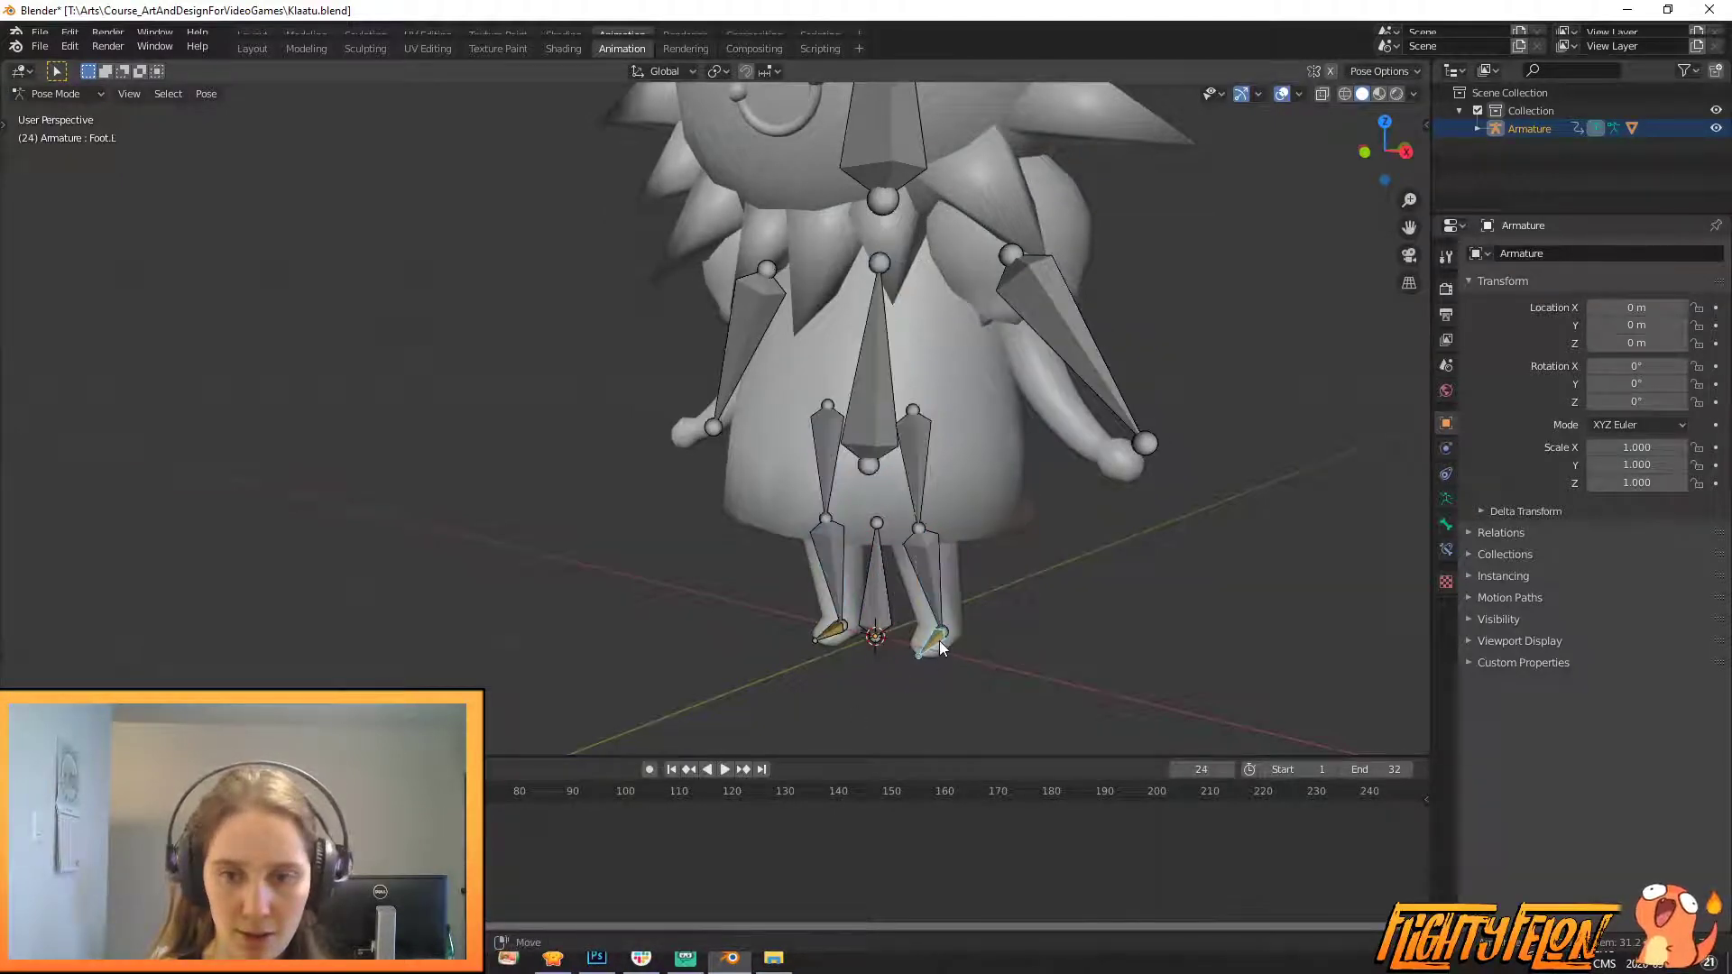
key("KP_3")
scroll(732, 335, "up", 2)
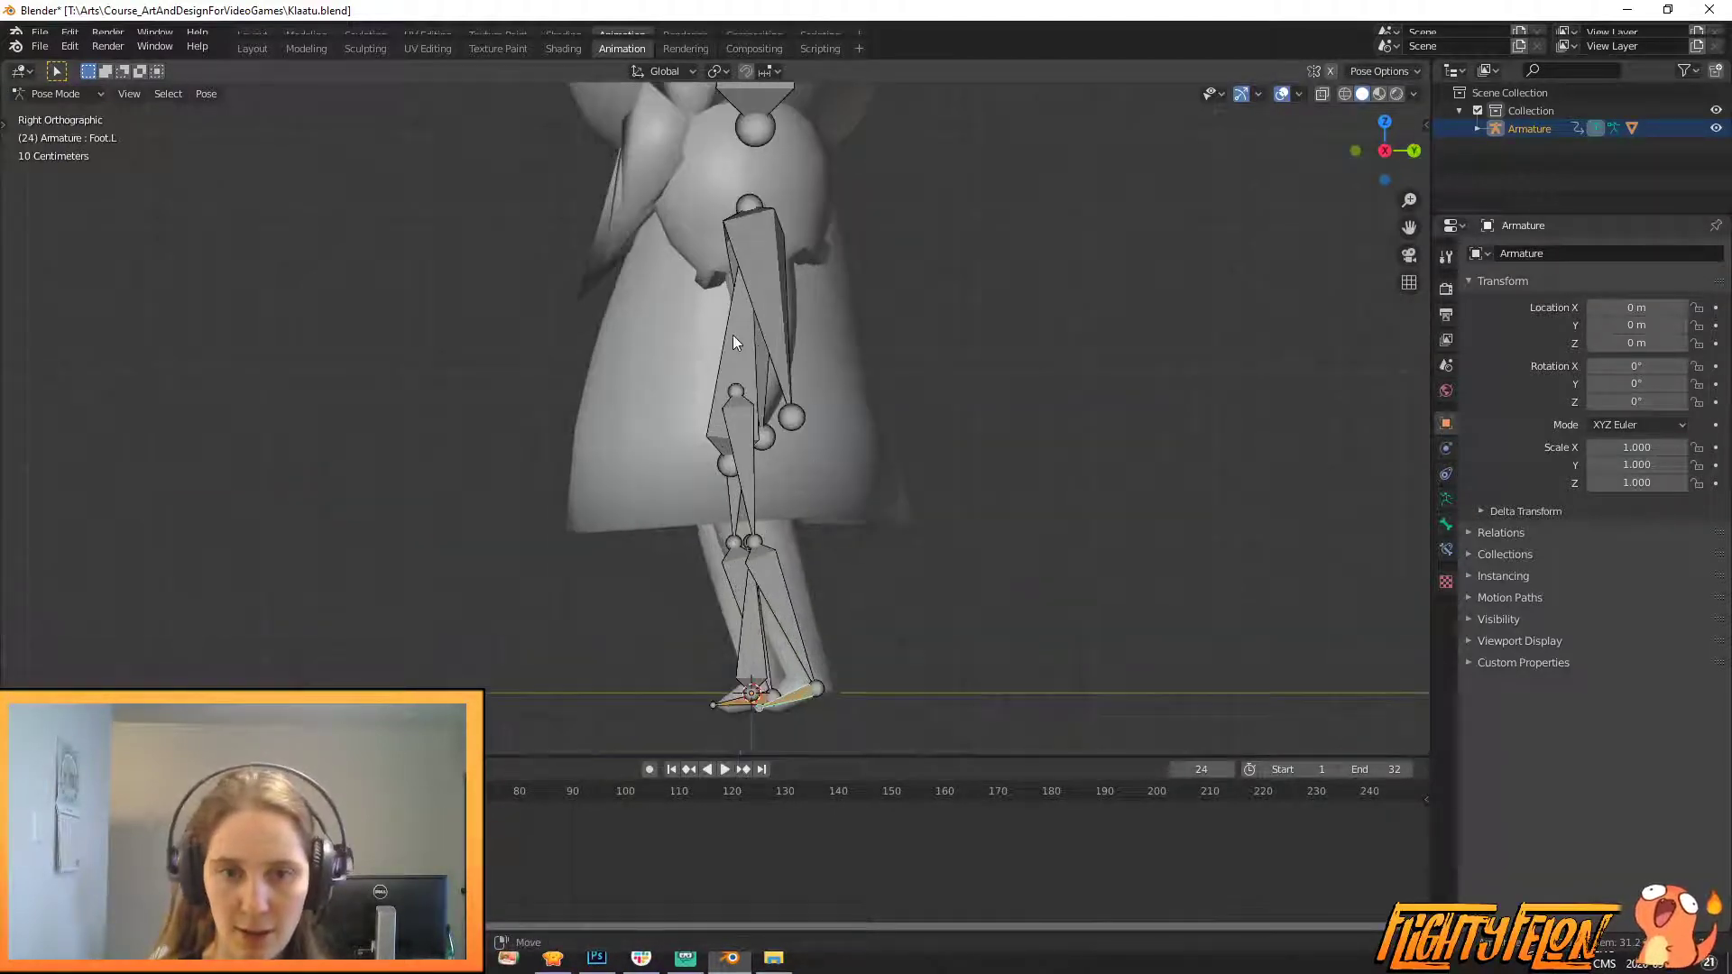
key("g")
left_click(943, 599)
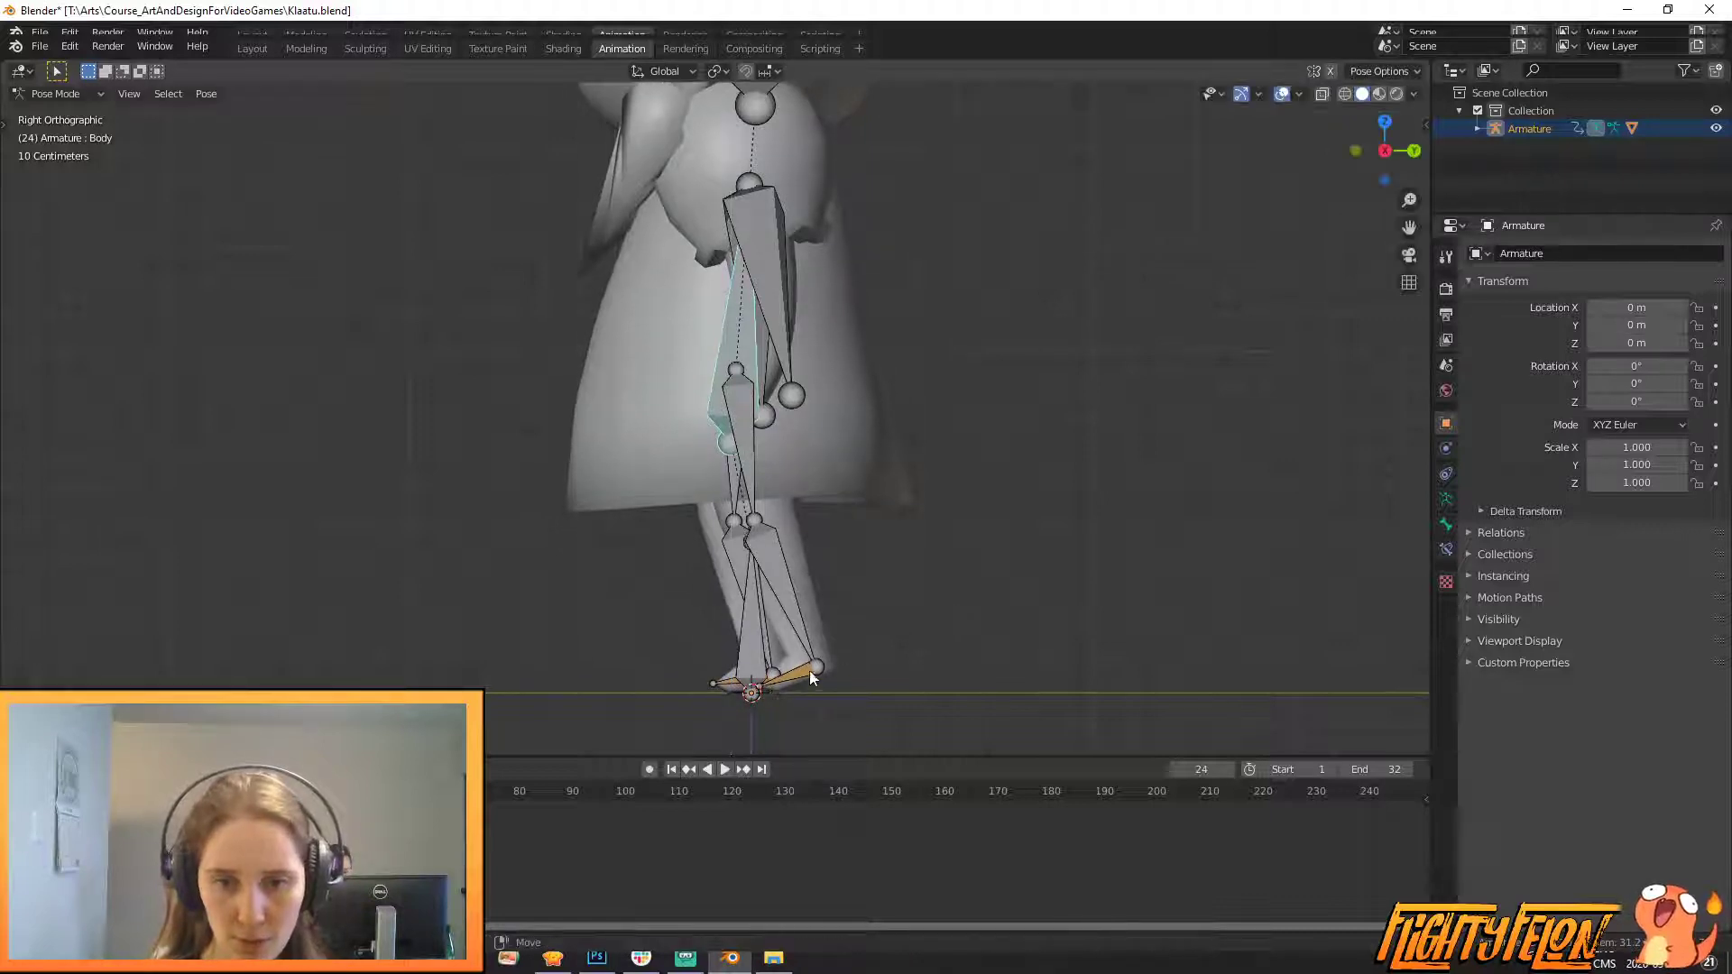
- Move the left foot forward in side view so the left leg stands beneath the body
left_click(805, 673)
key("g")
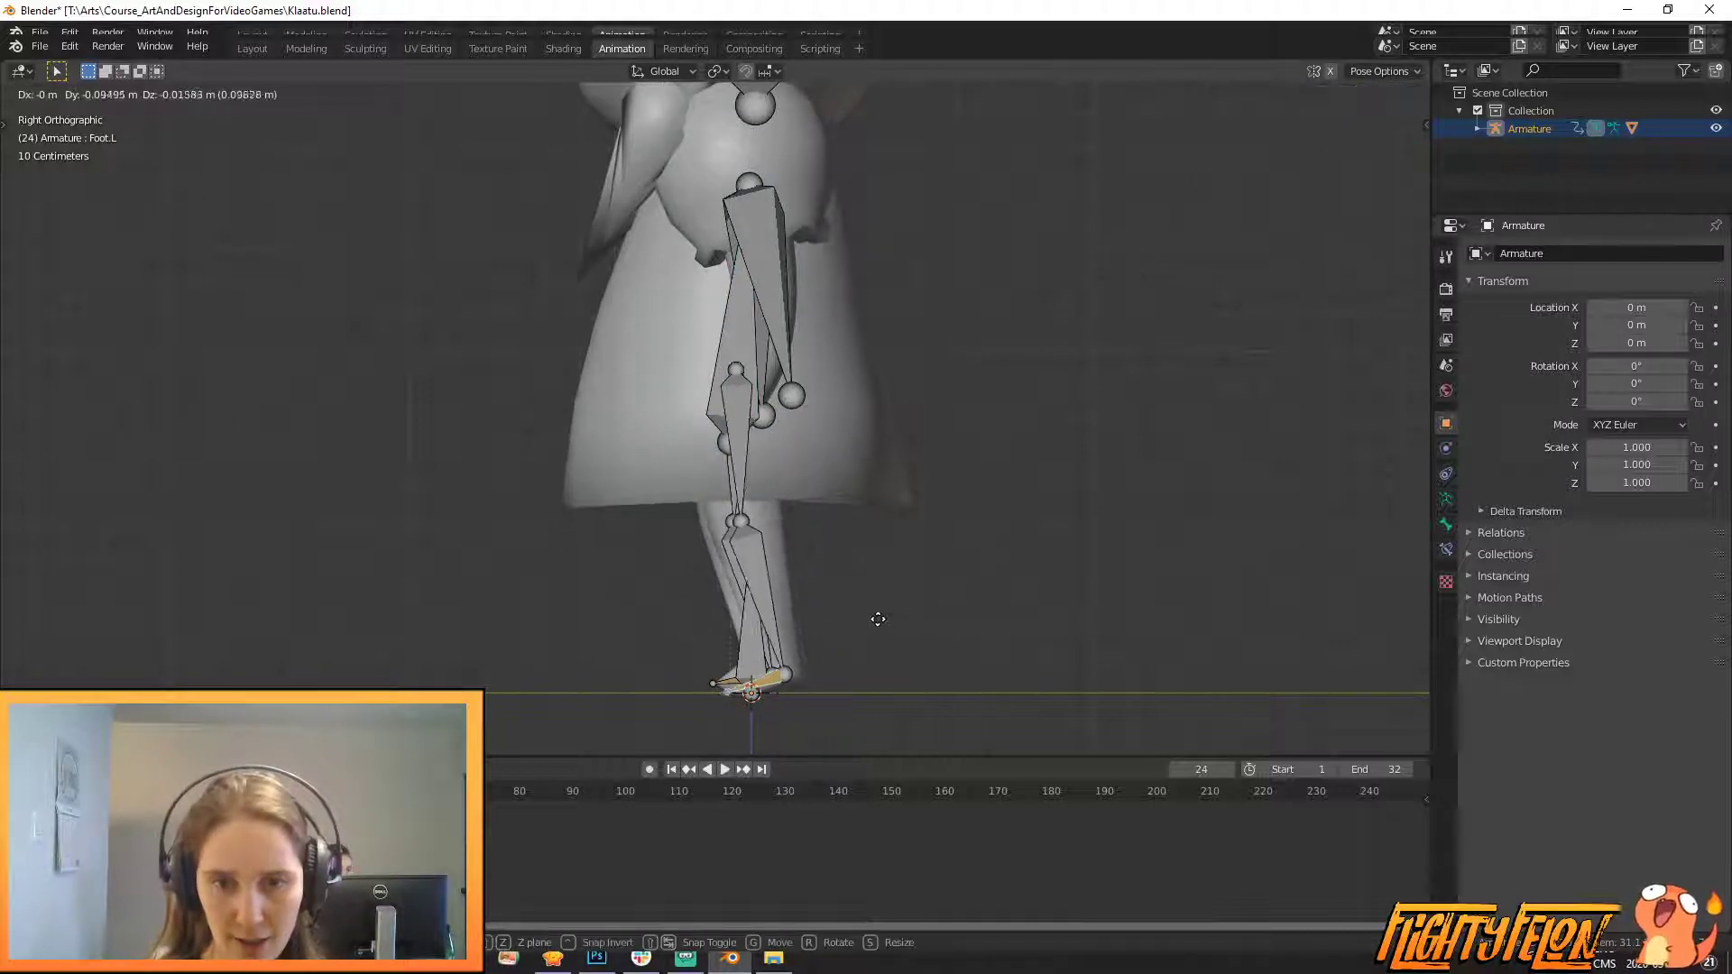
left_click(857, 631)
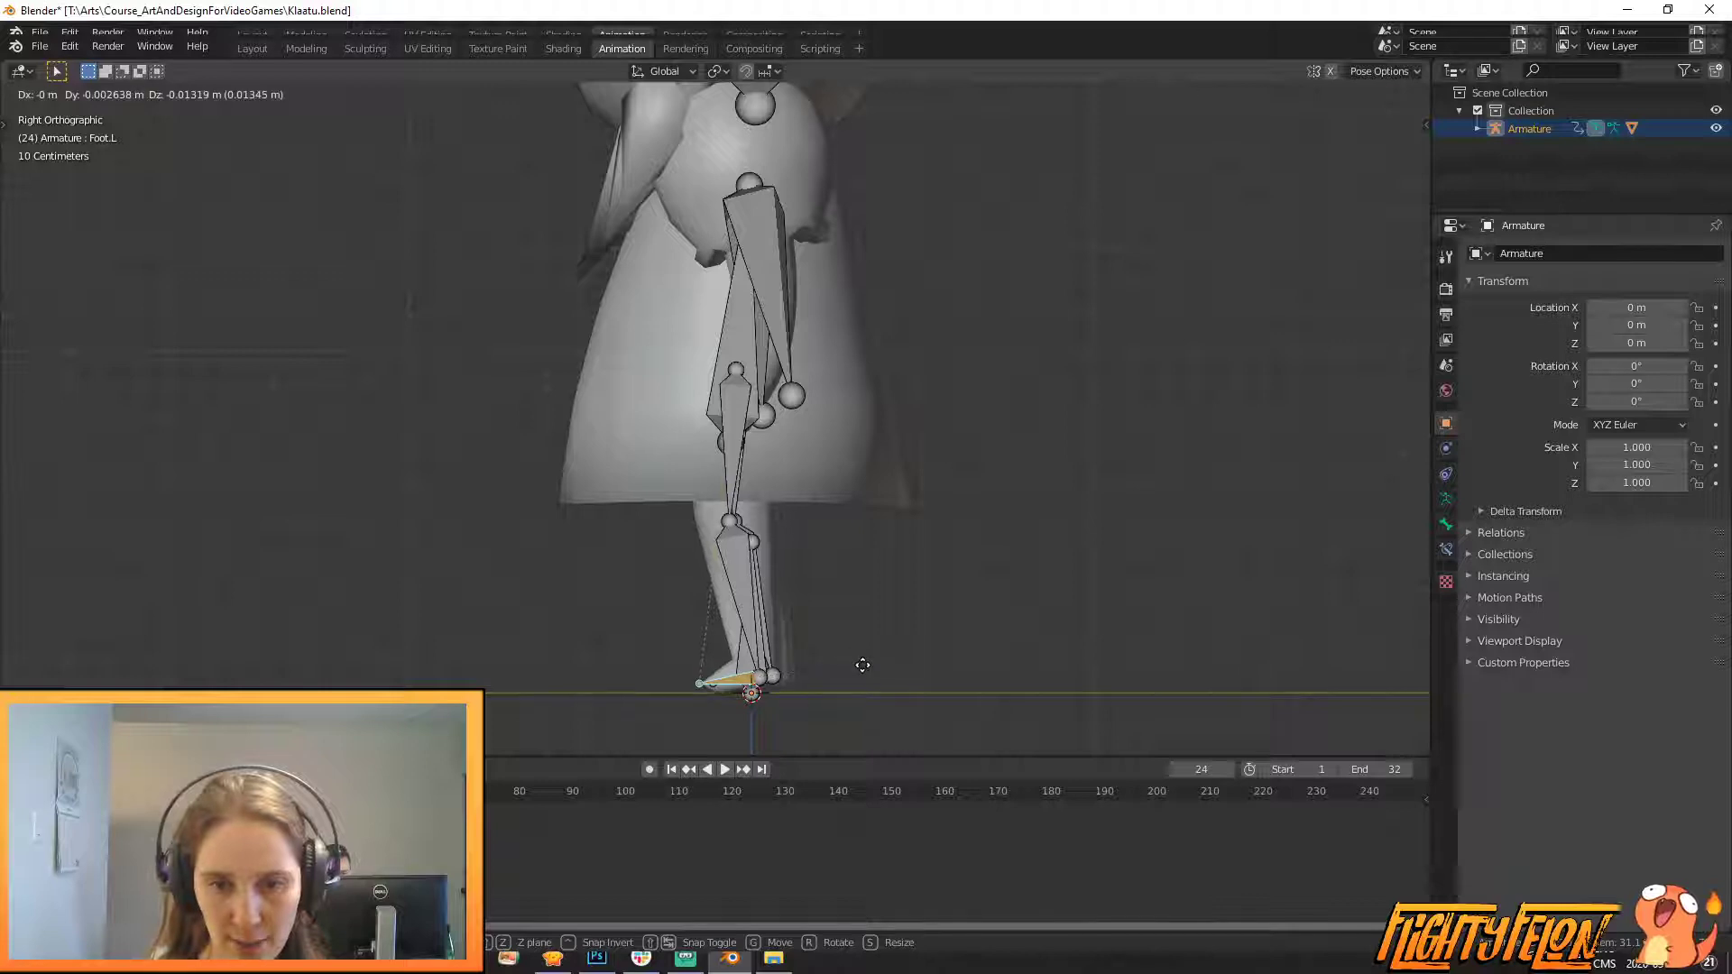
left_click(862, 662)
- Shift the left thigh slightly downward in side view so the left foot rests on the ground
middle_click_drag(861, 661, 983, 491)
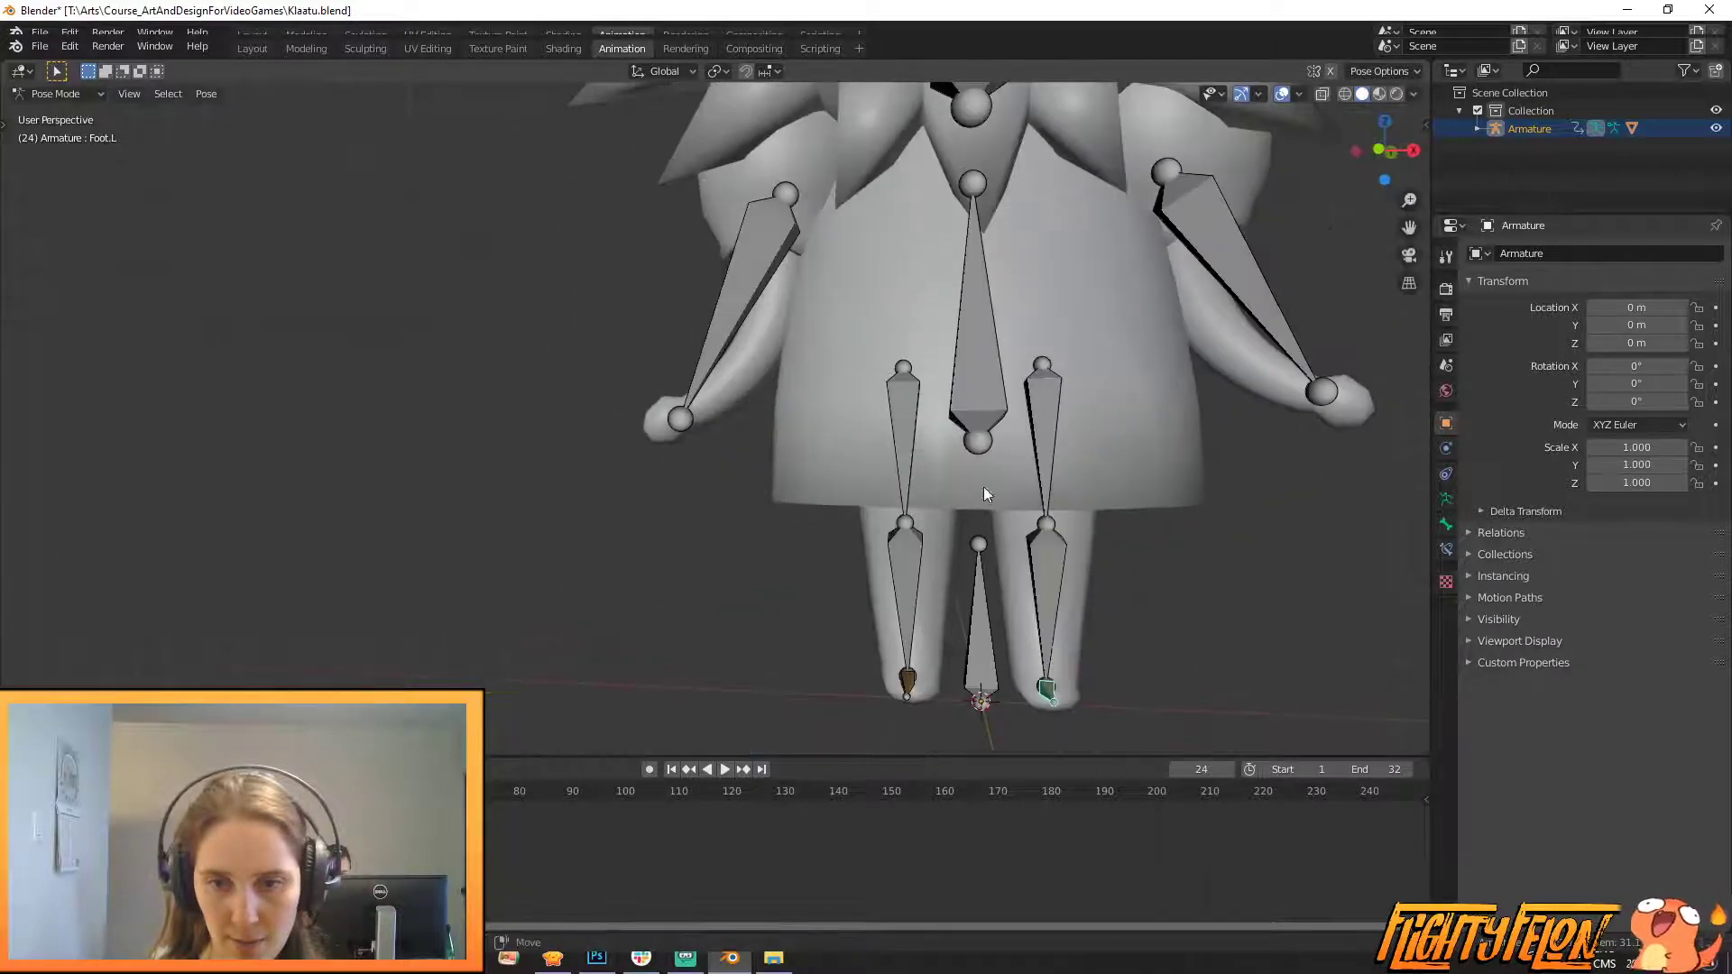
left_click(1105, 470)
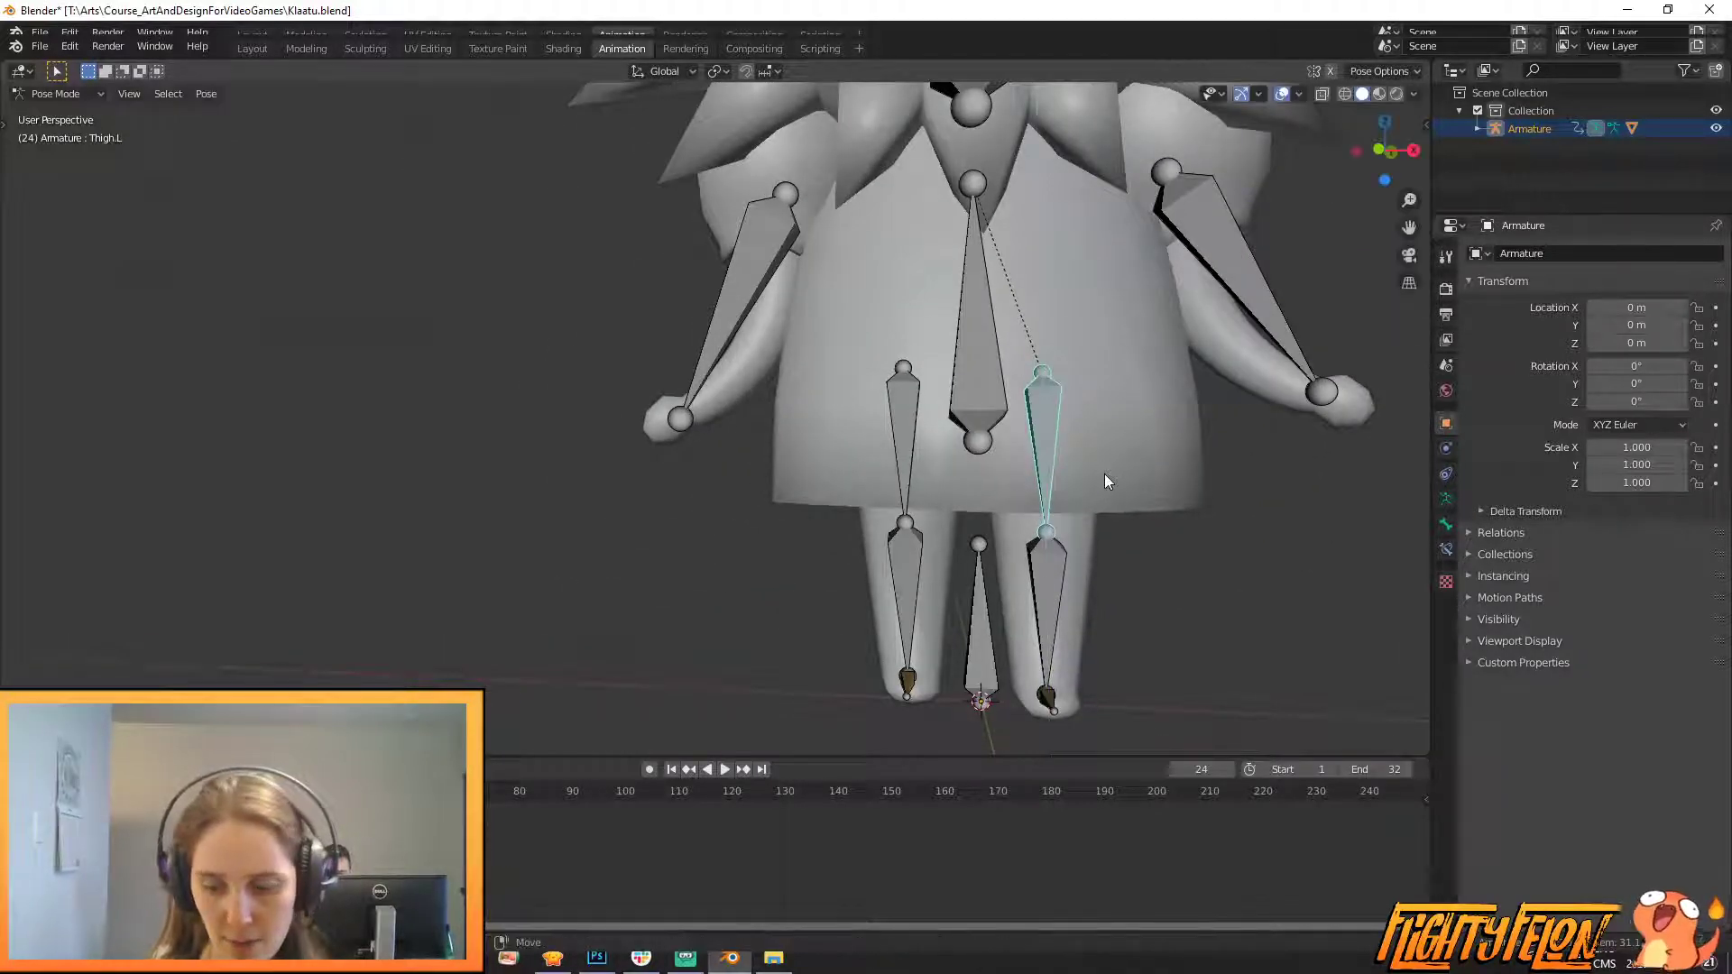
key("KP_3")
key("r")
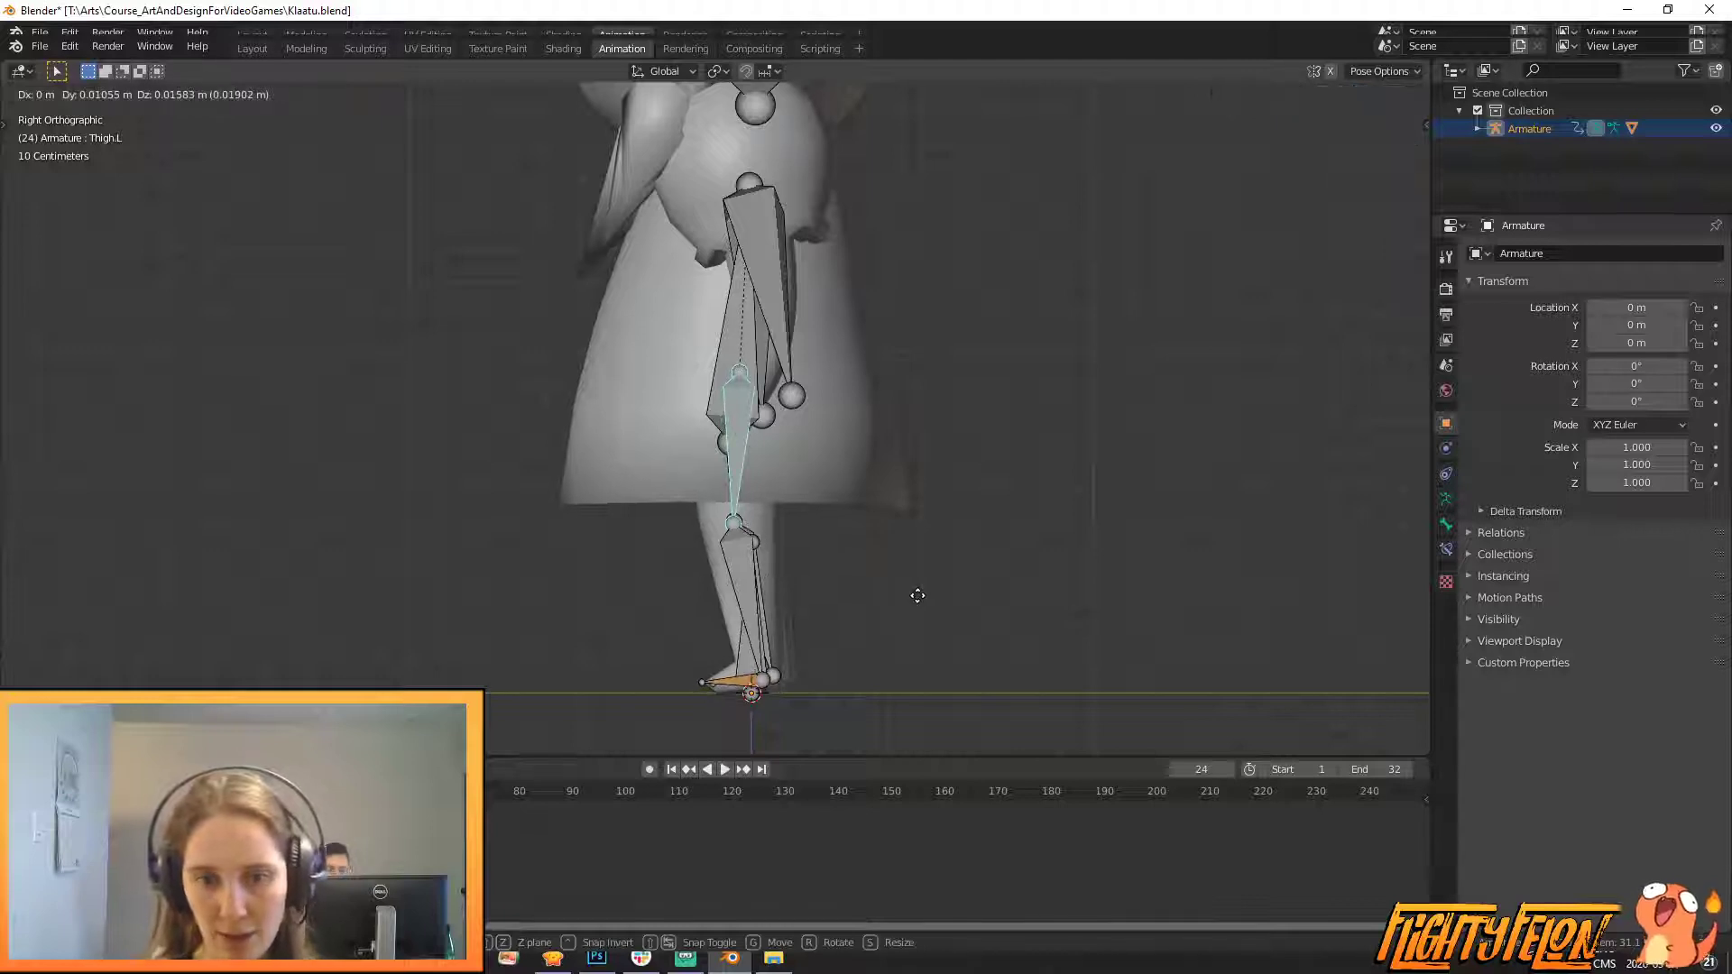
key("Escape")
key("r")
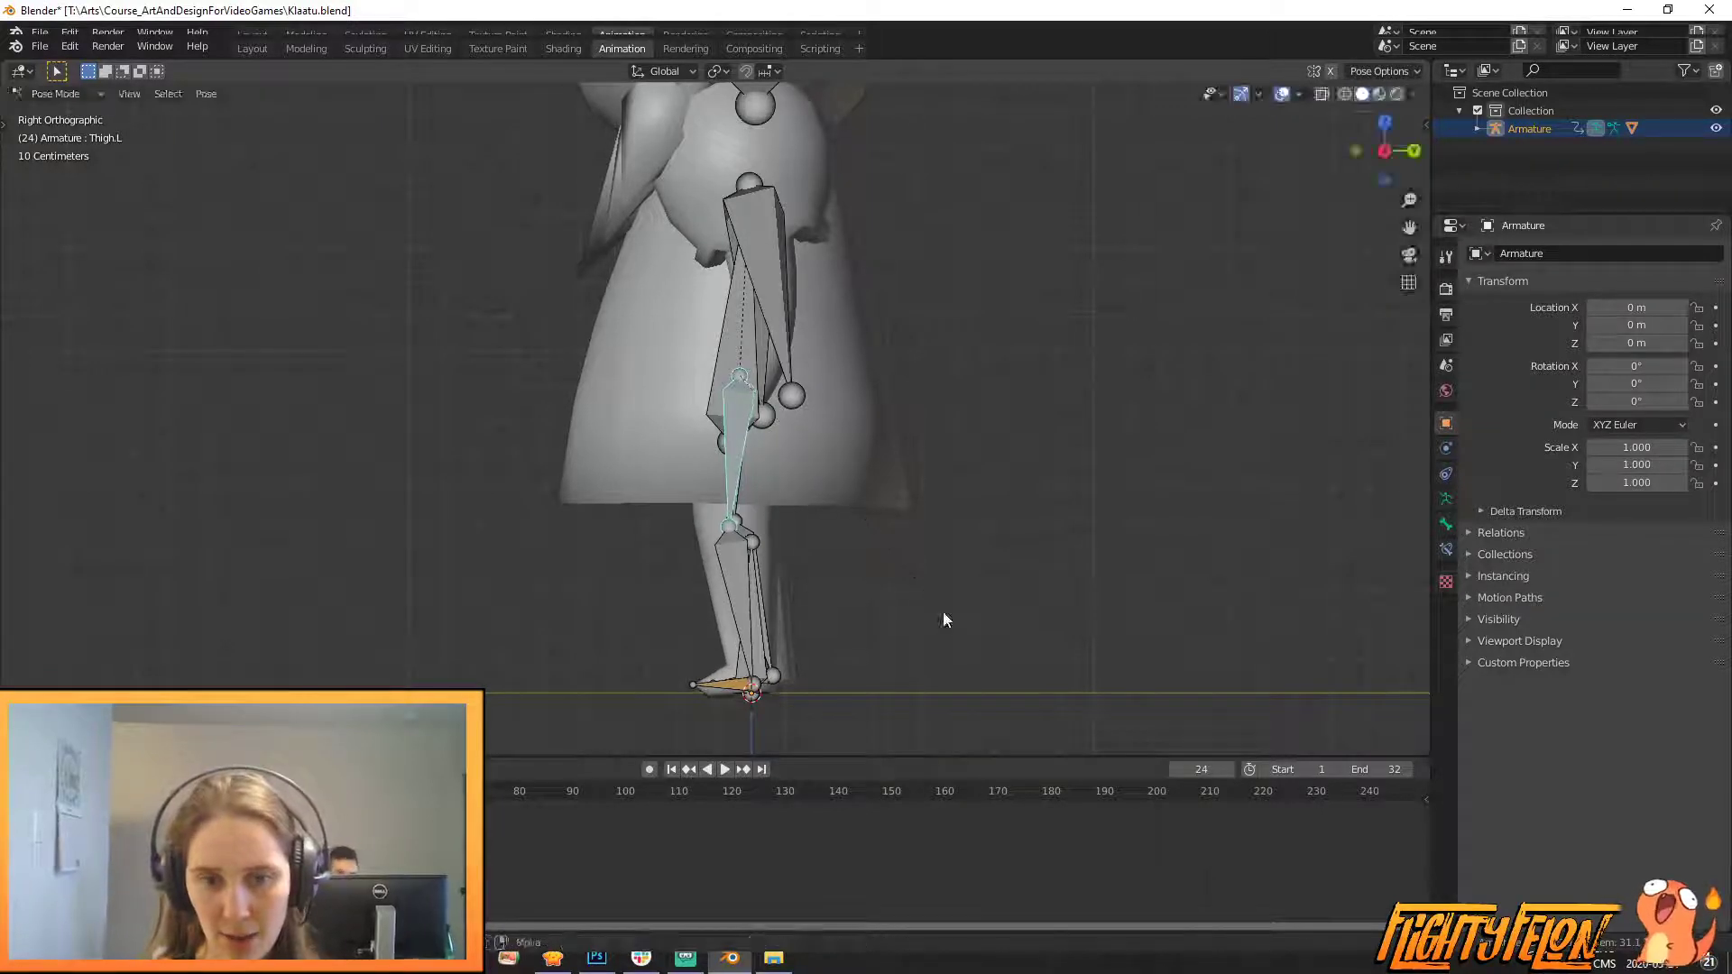
- Lift the right foot behind the body at frame 24 and rotate the right thigh forward so the knee bends
key("g")
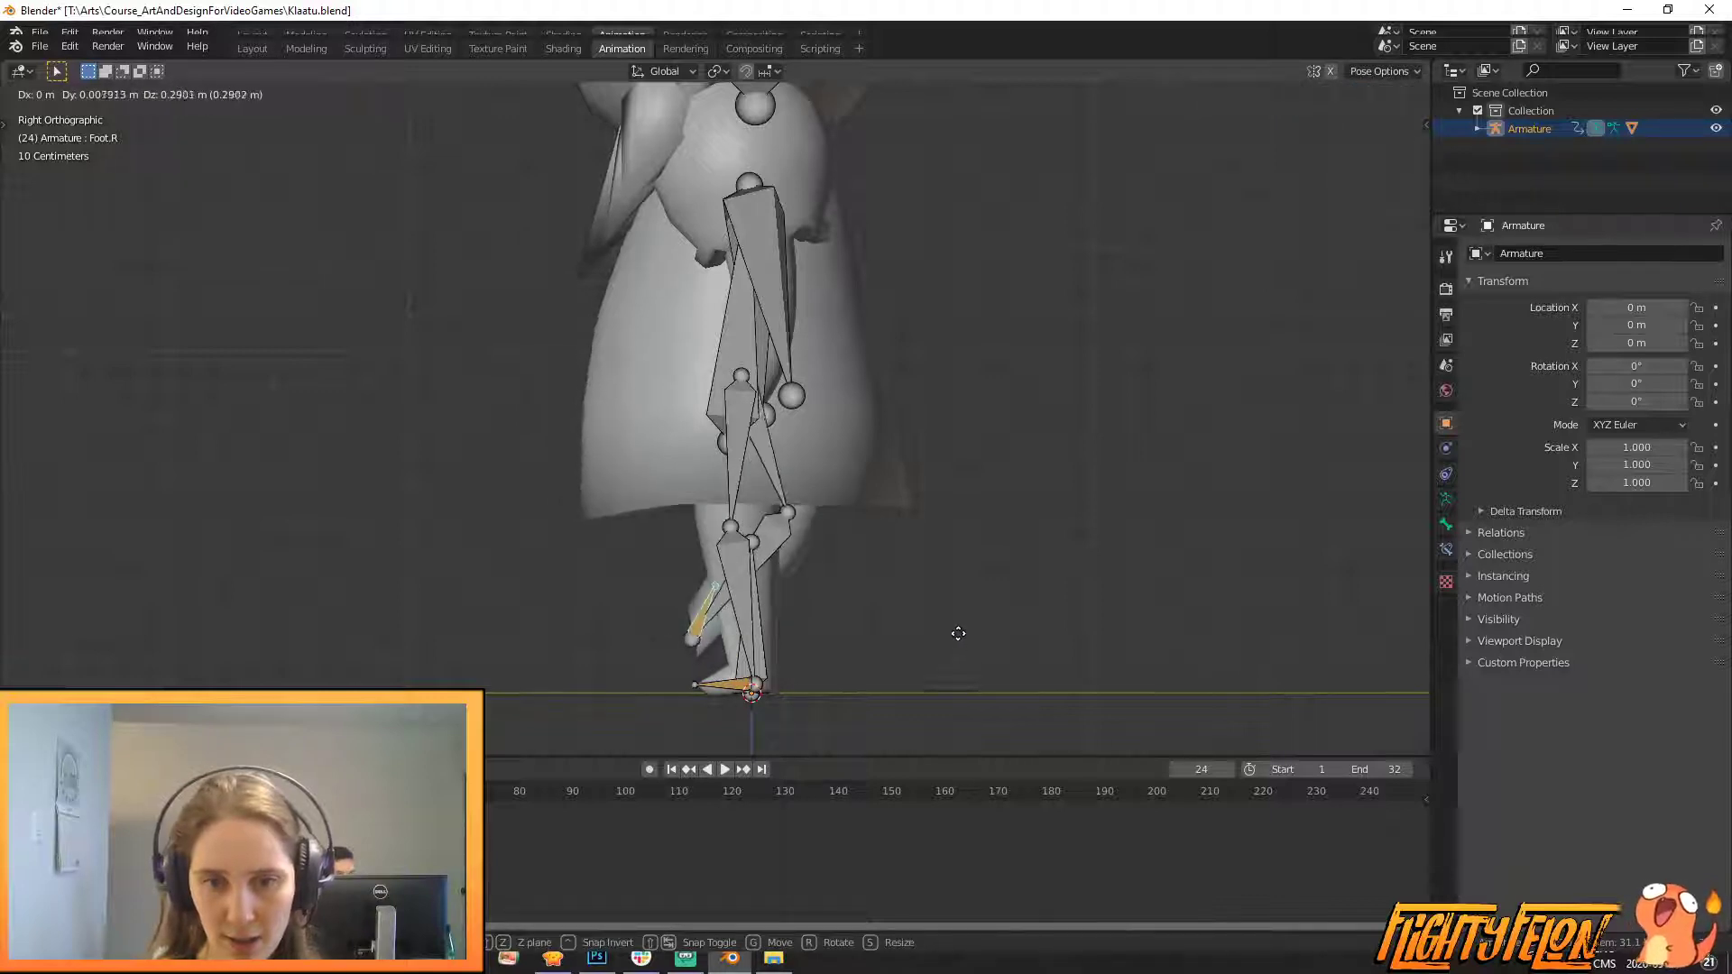
left_click(768, 604)
key("r")
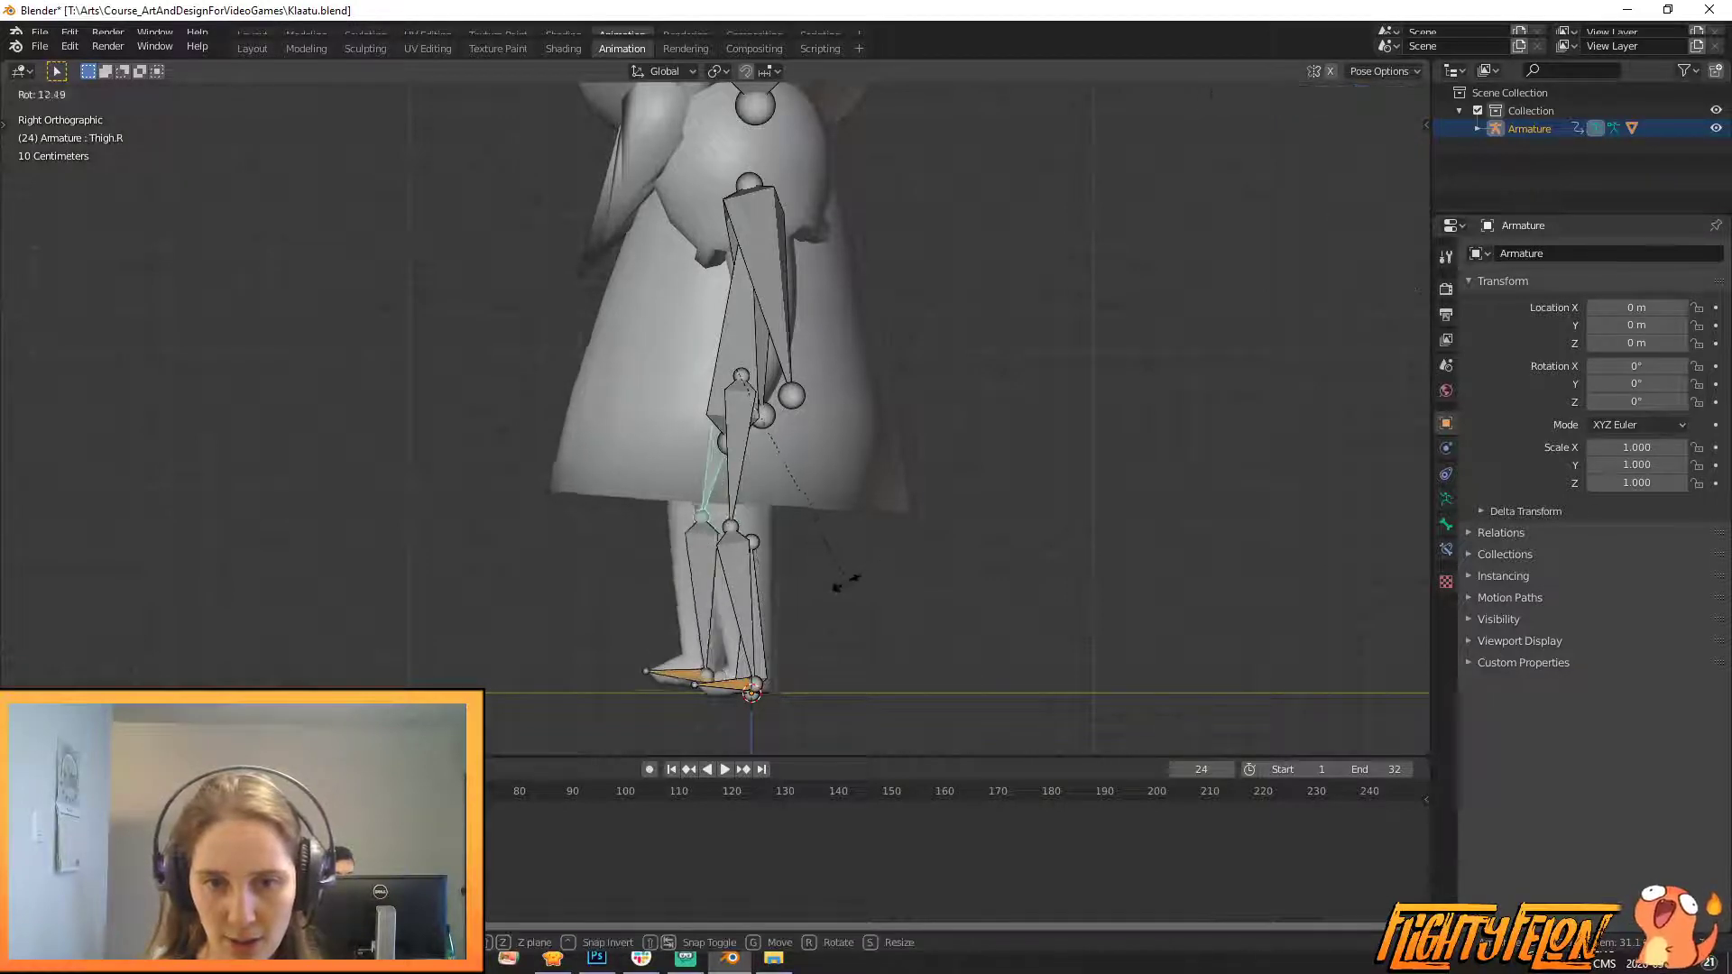
left_click(672, 586)
key("r")
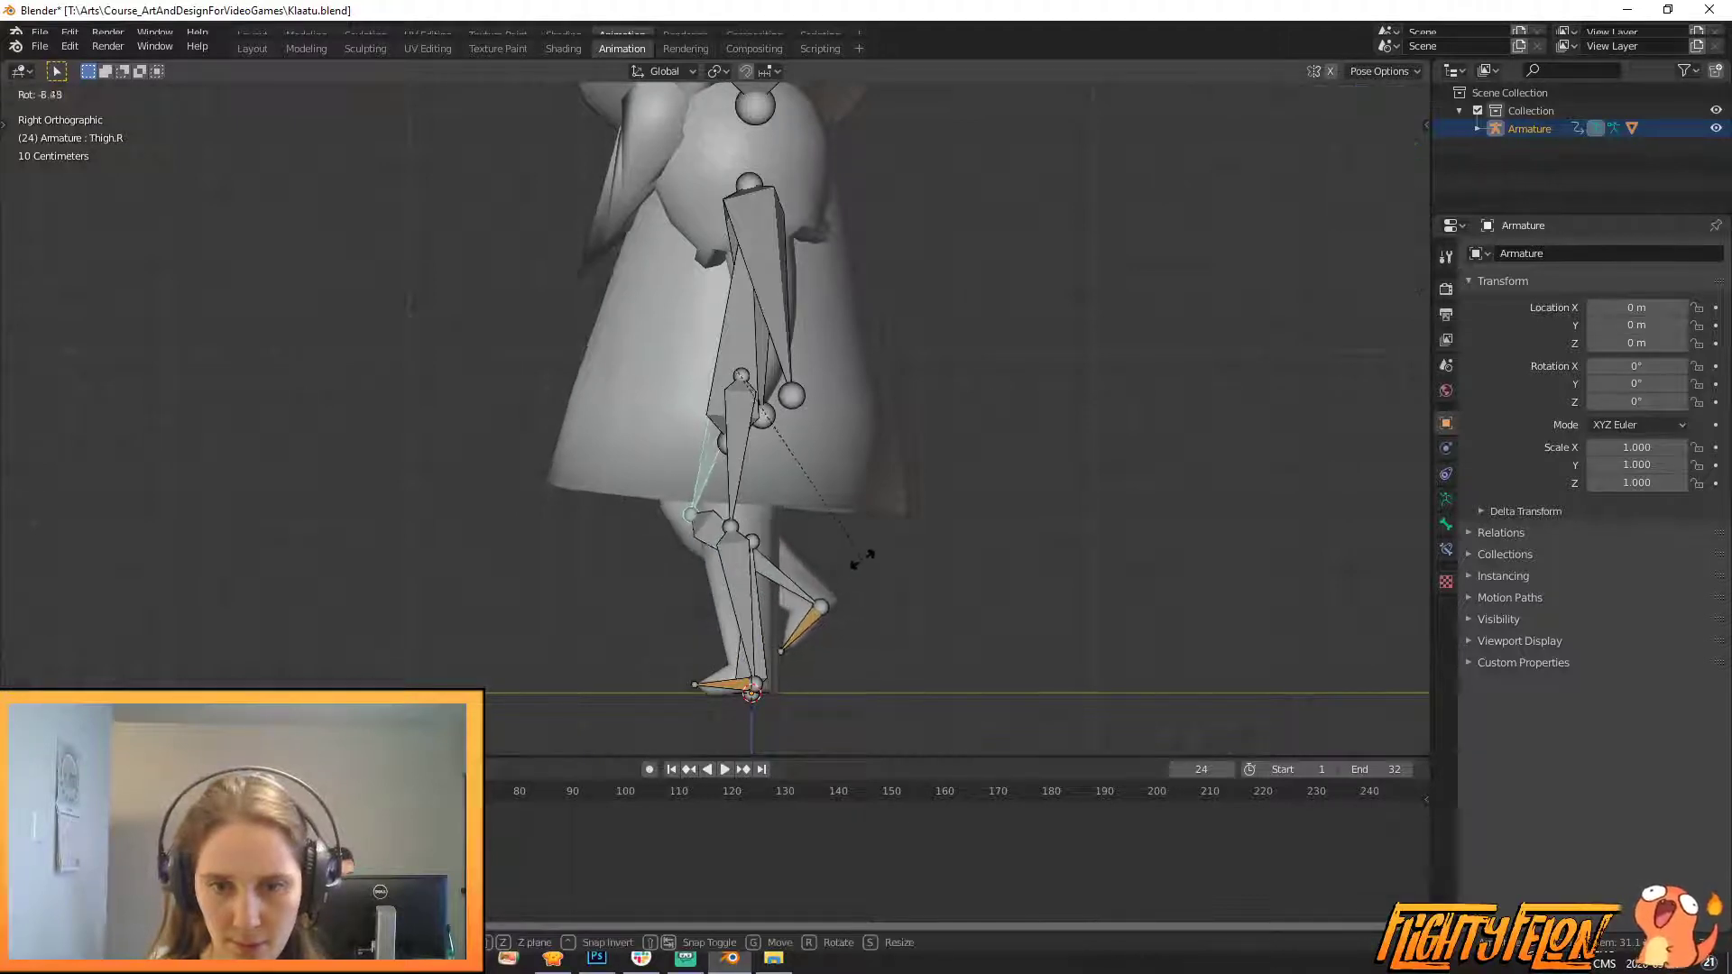
- Select the body bone with all leg and foot bones and insert LocRot keyframes for the passing pose at frame 24
middle_click_drag(699, 554, 1006, 413)
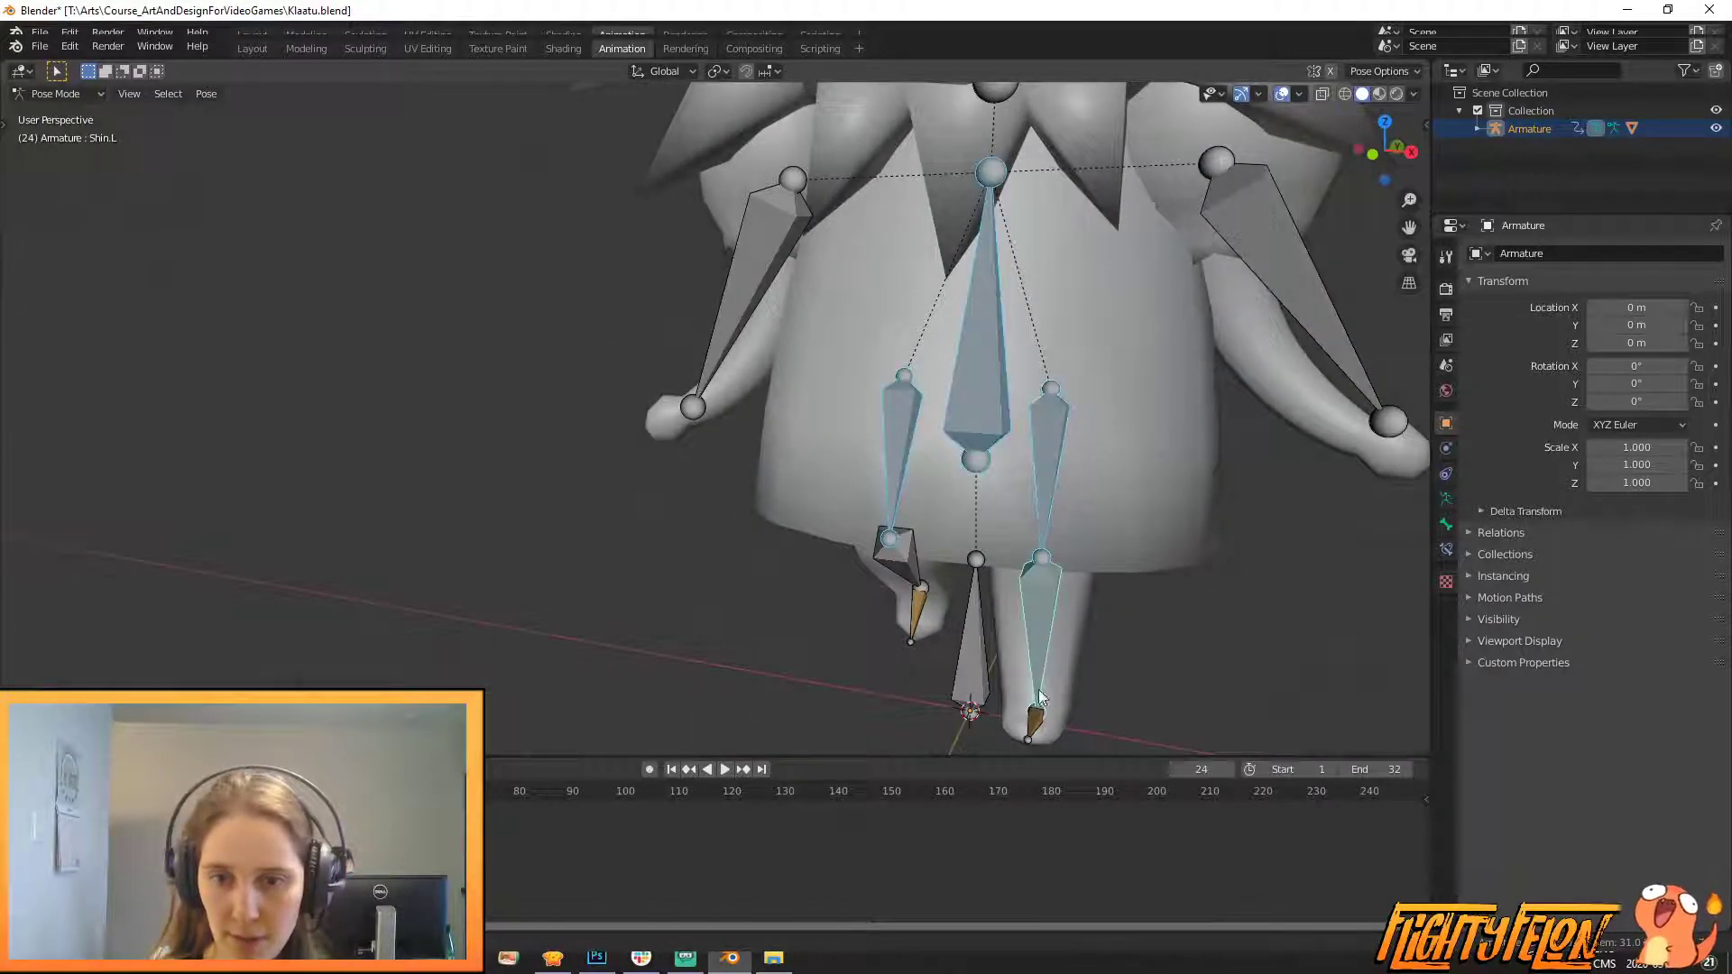
key("i")
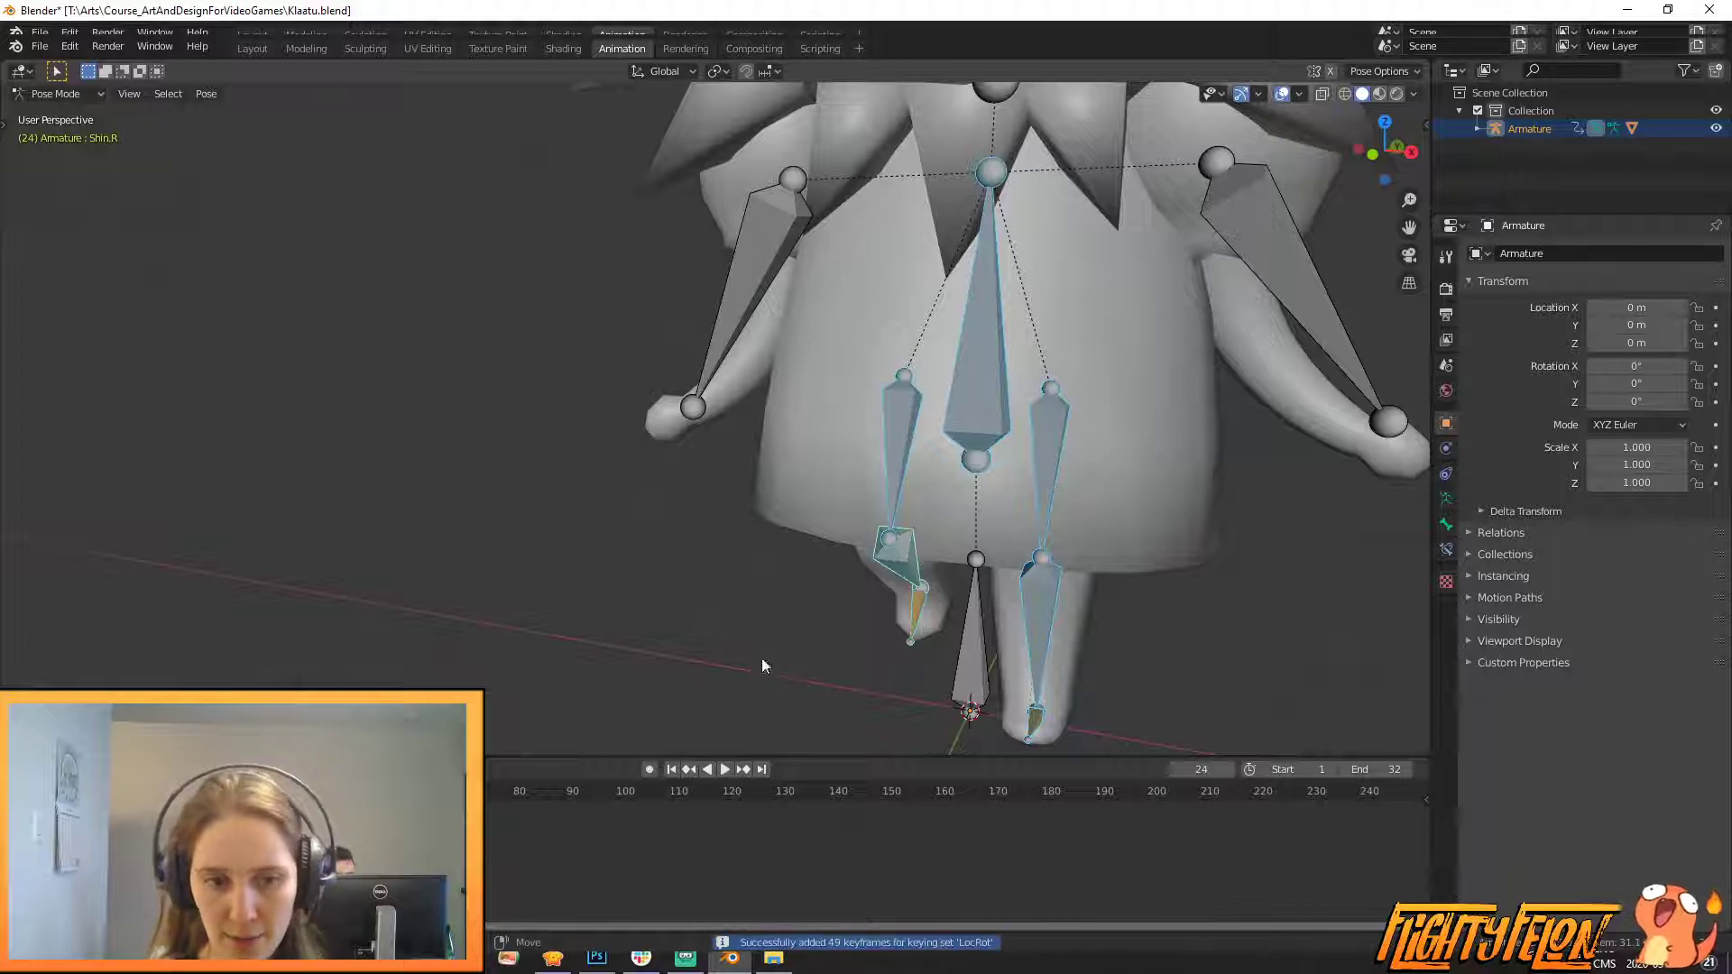
- Play the walk animation and examine the leg movement from the front and side
scroll(757, 660, "down", 2)
left_click(725, 769)
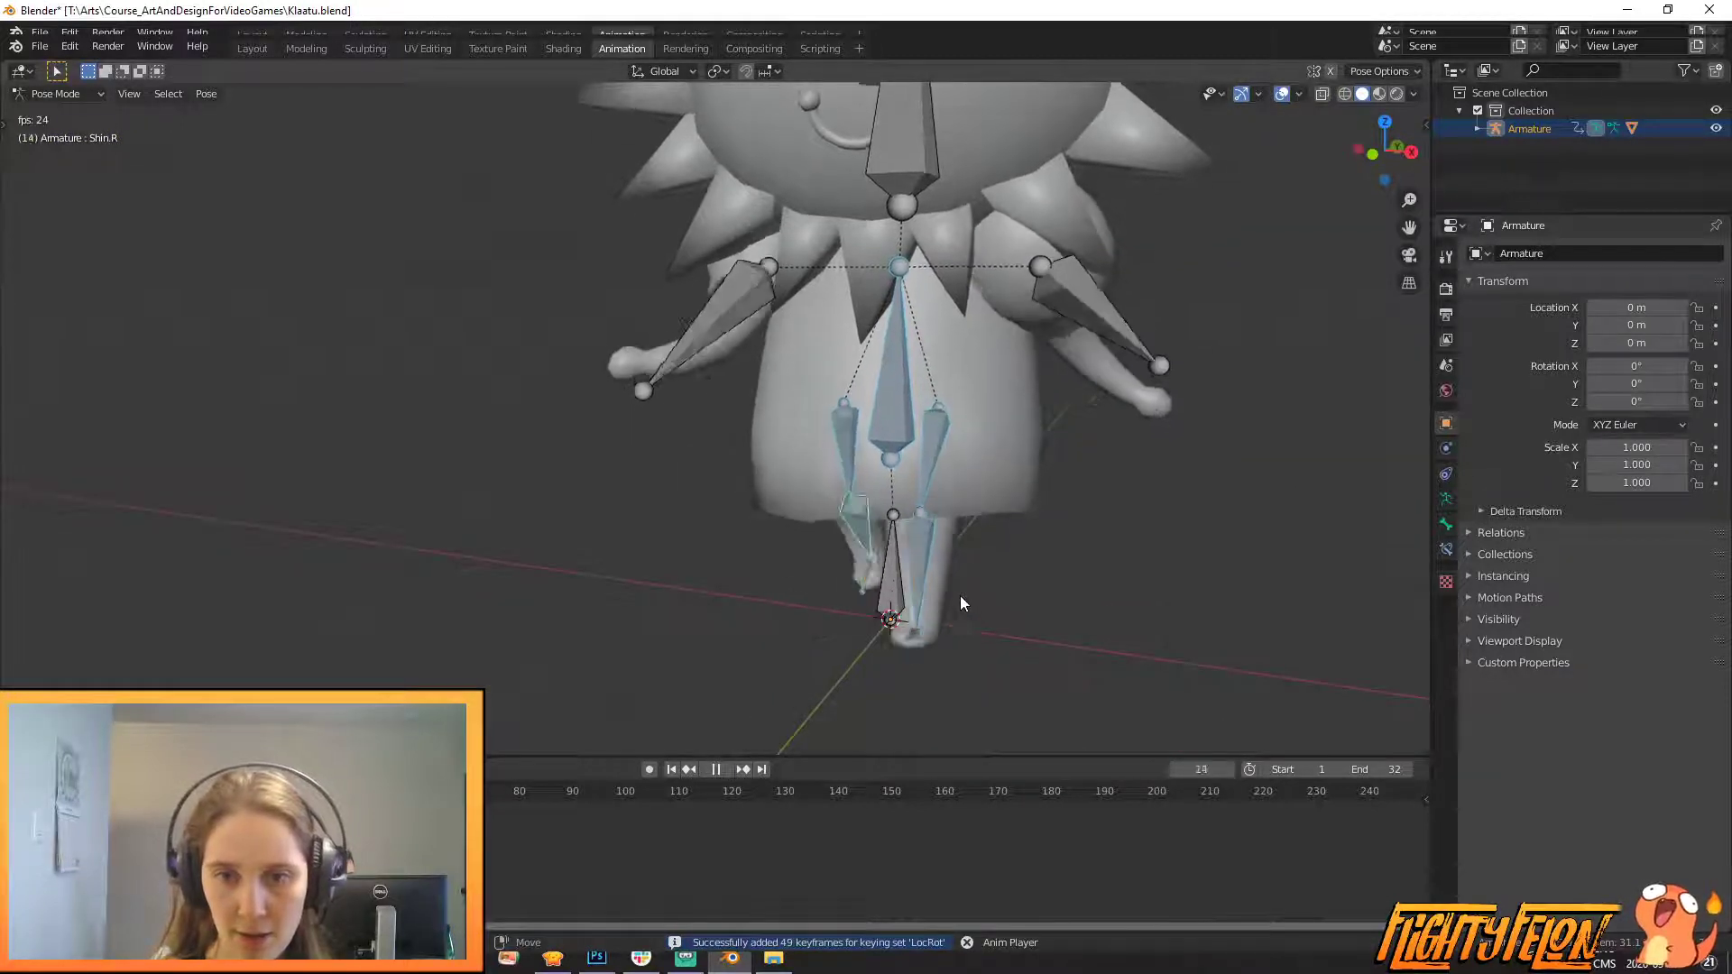
scroll(965, 603, "down", 2)
middle_click_drag(965, 603, 862, 598)
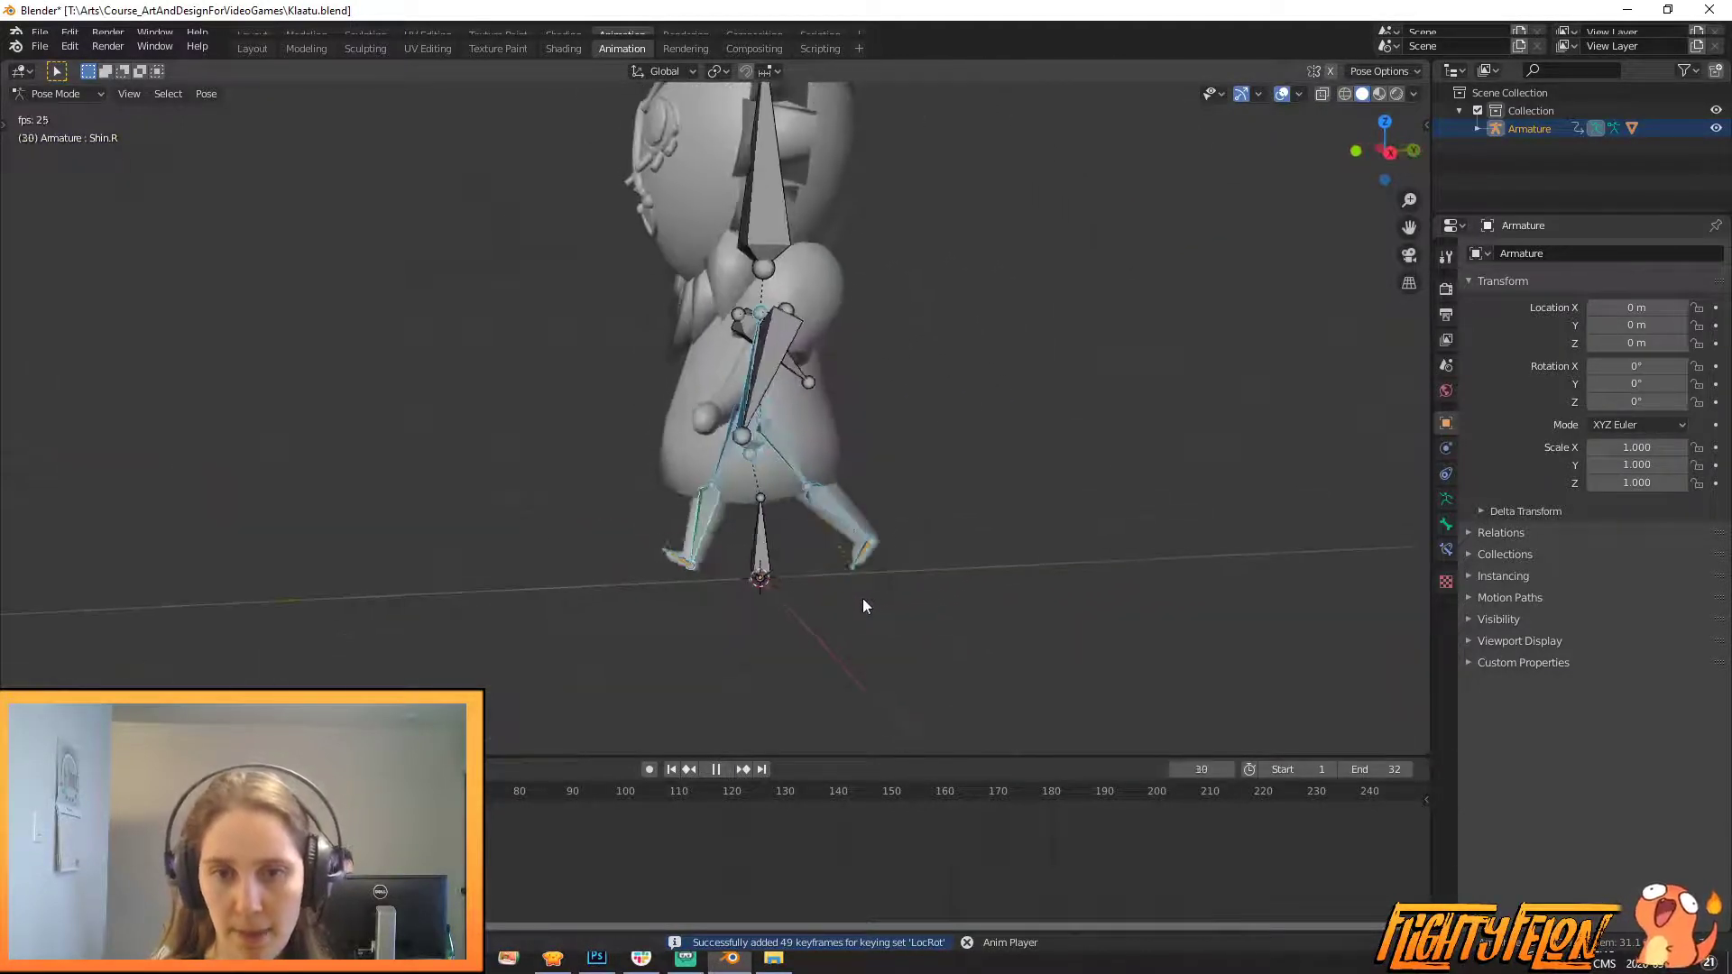
middle_click_drag(724, 537, 934, 527)
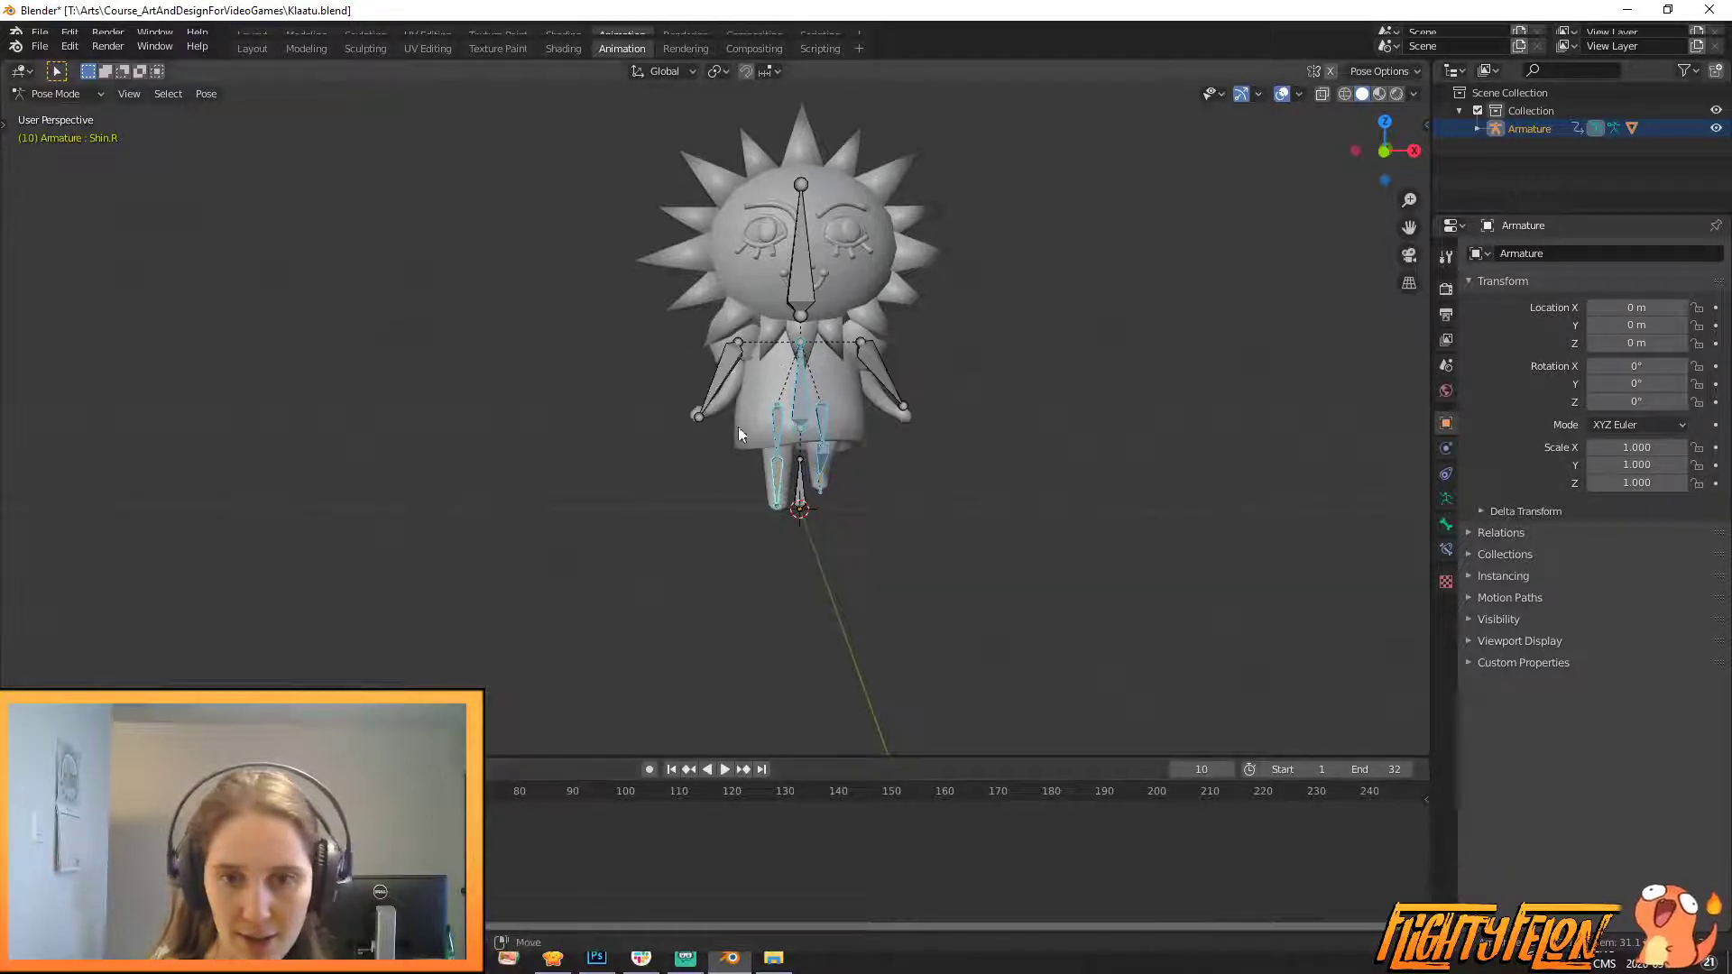
- Tilt the body bone sideways over the standing leg at frames 10 and 24 and insert LocRot keyframes
key("r")
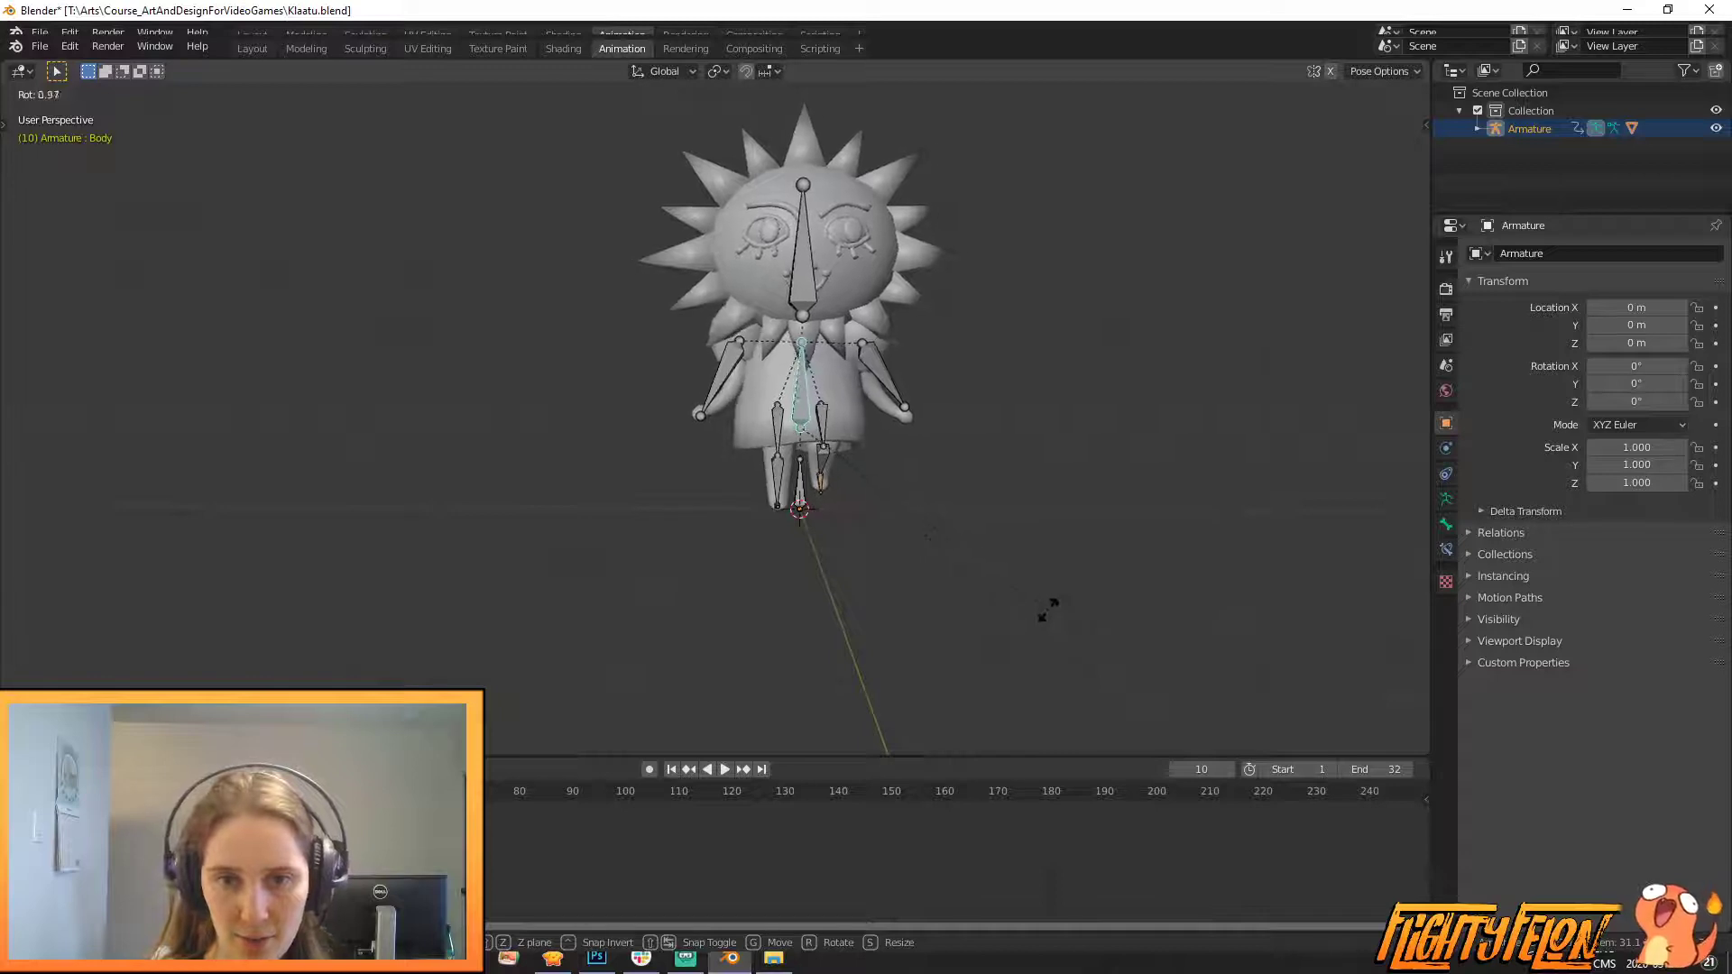
key("i")
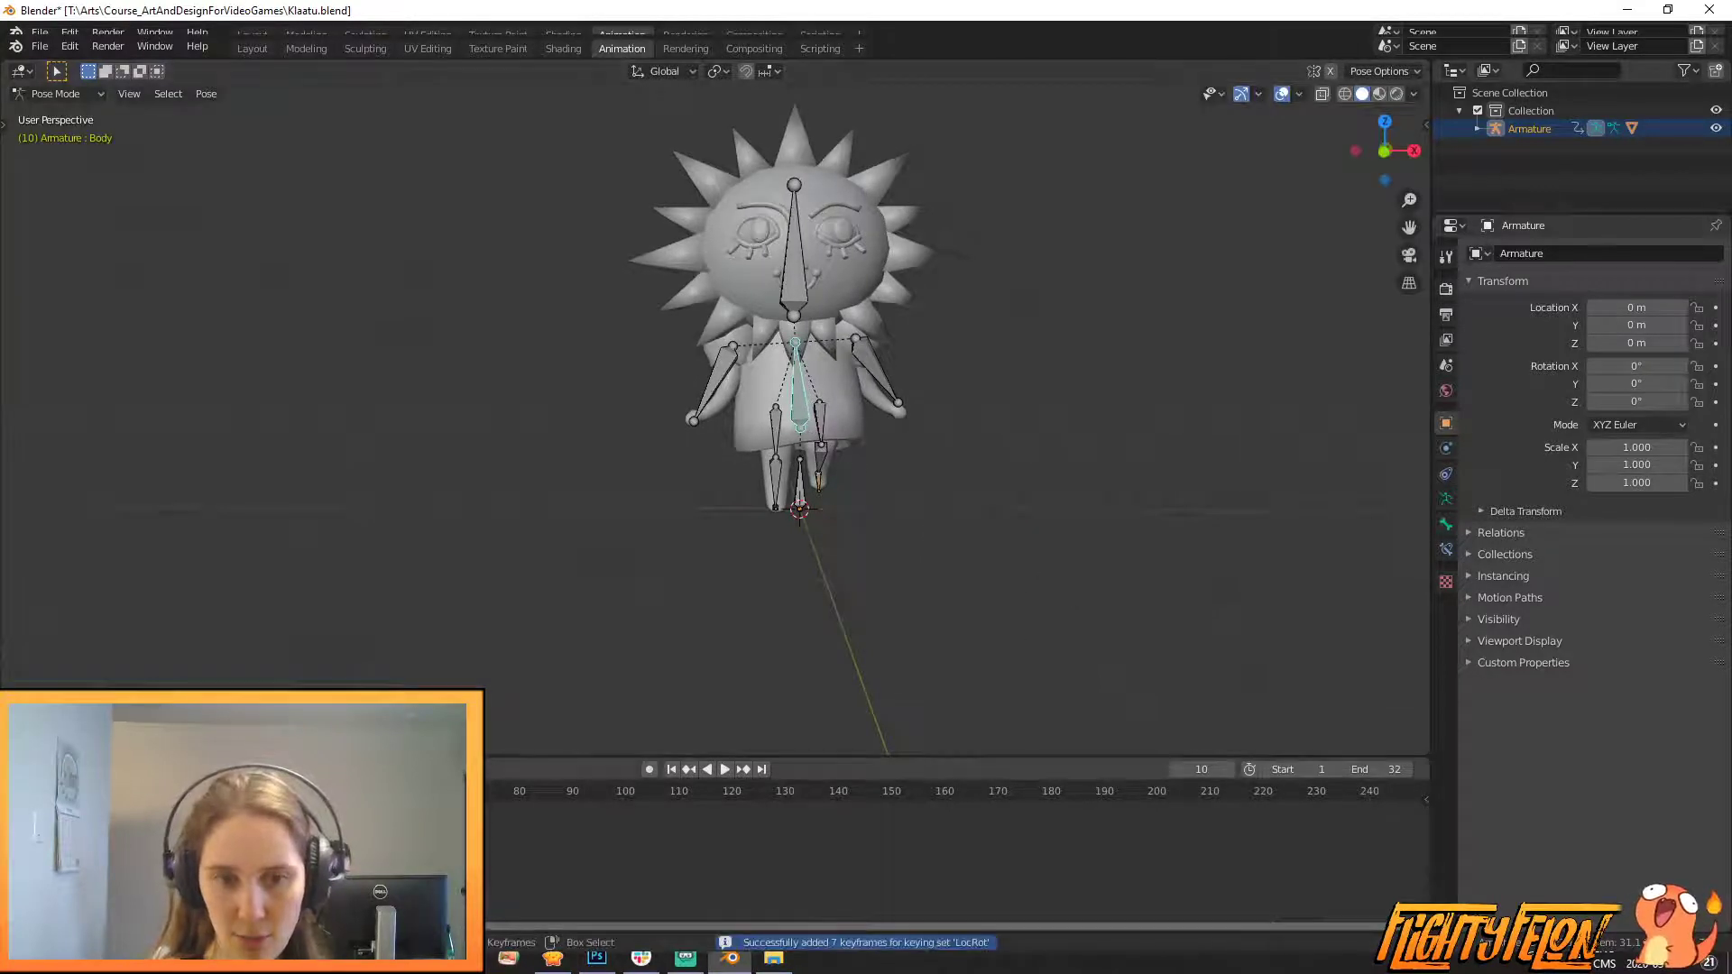
left_click_drag(148, 791, 222, 791)
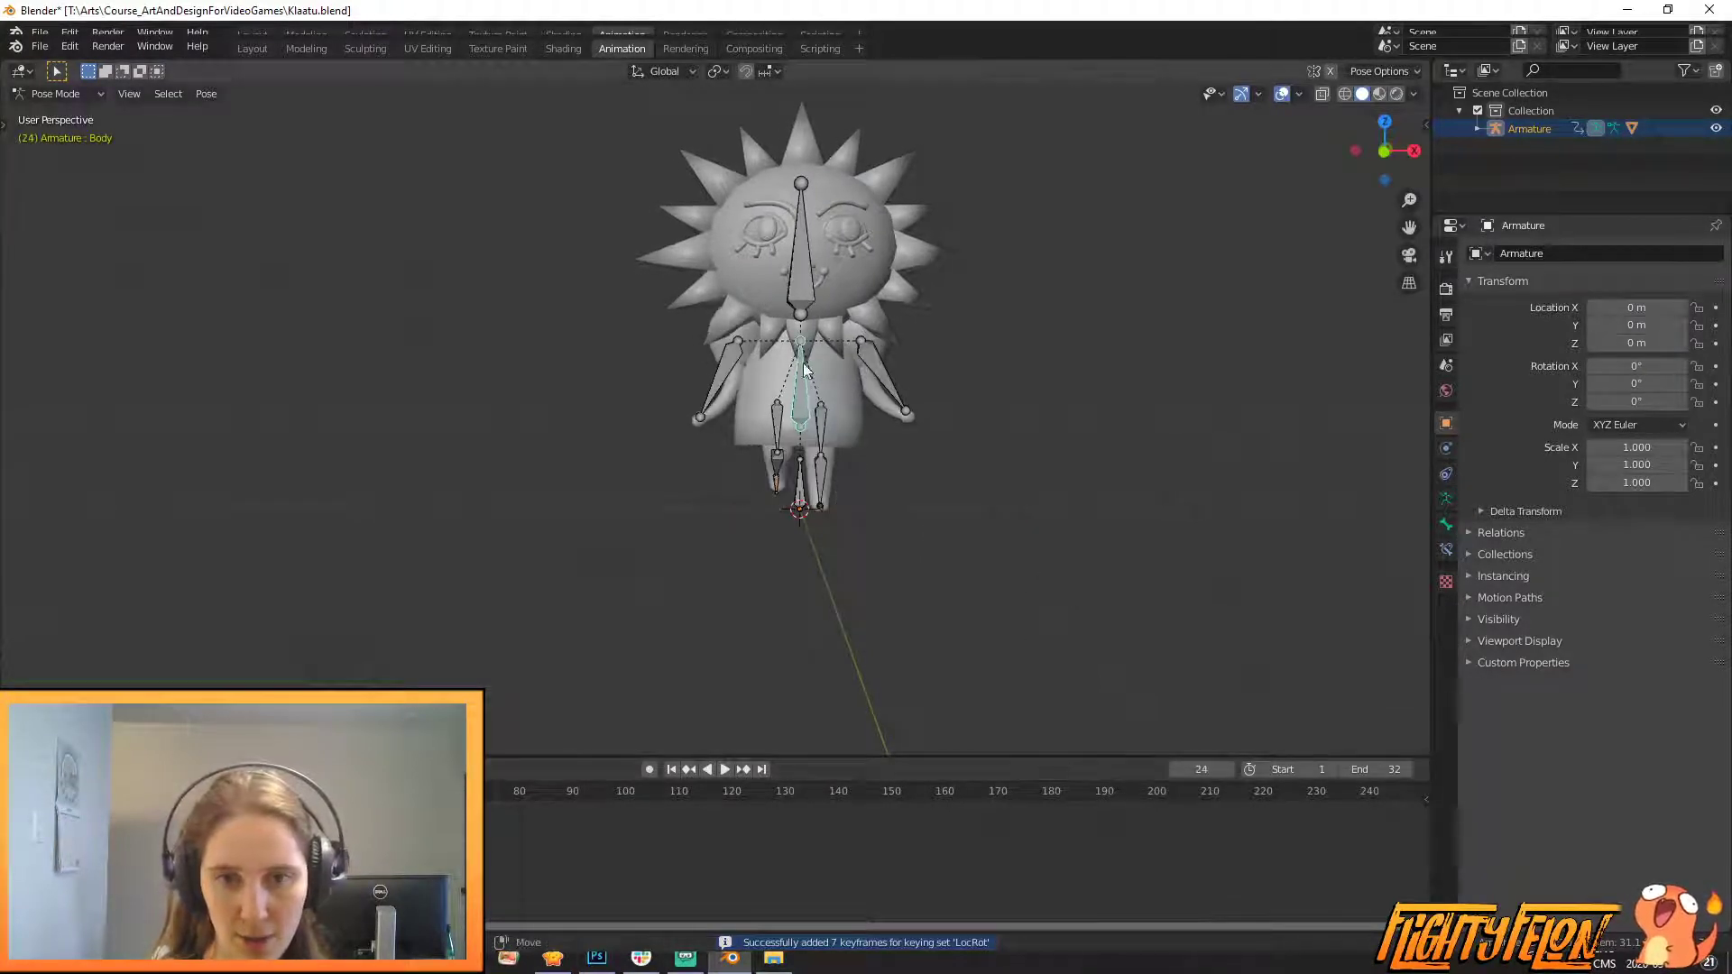
key("r")
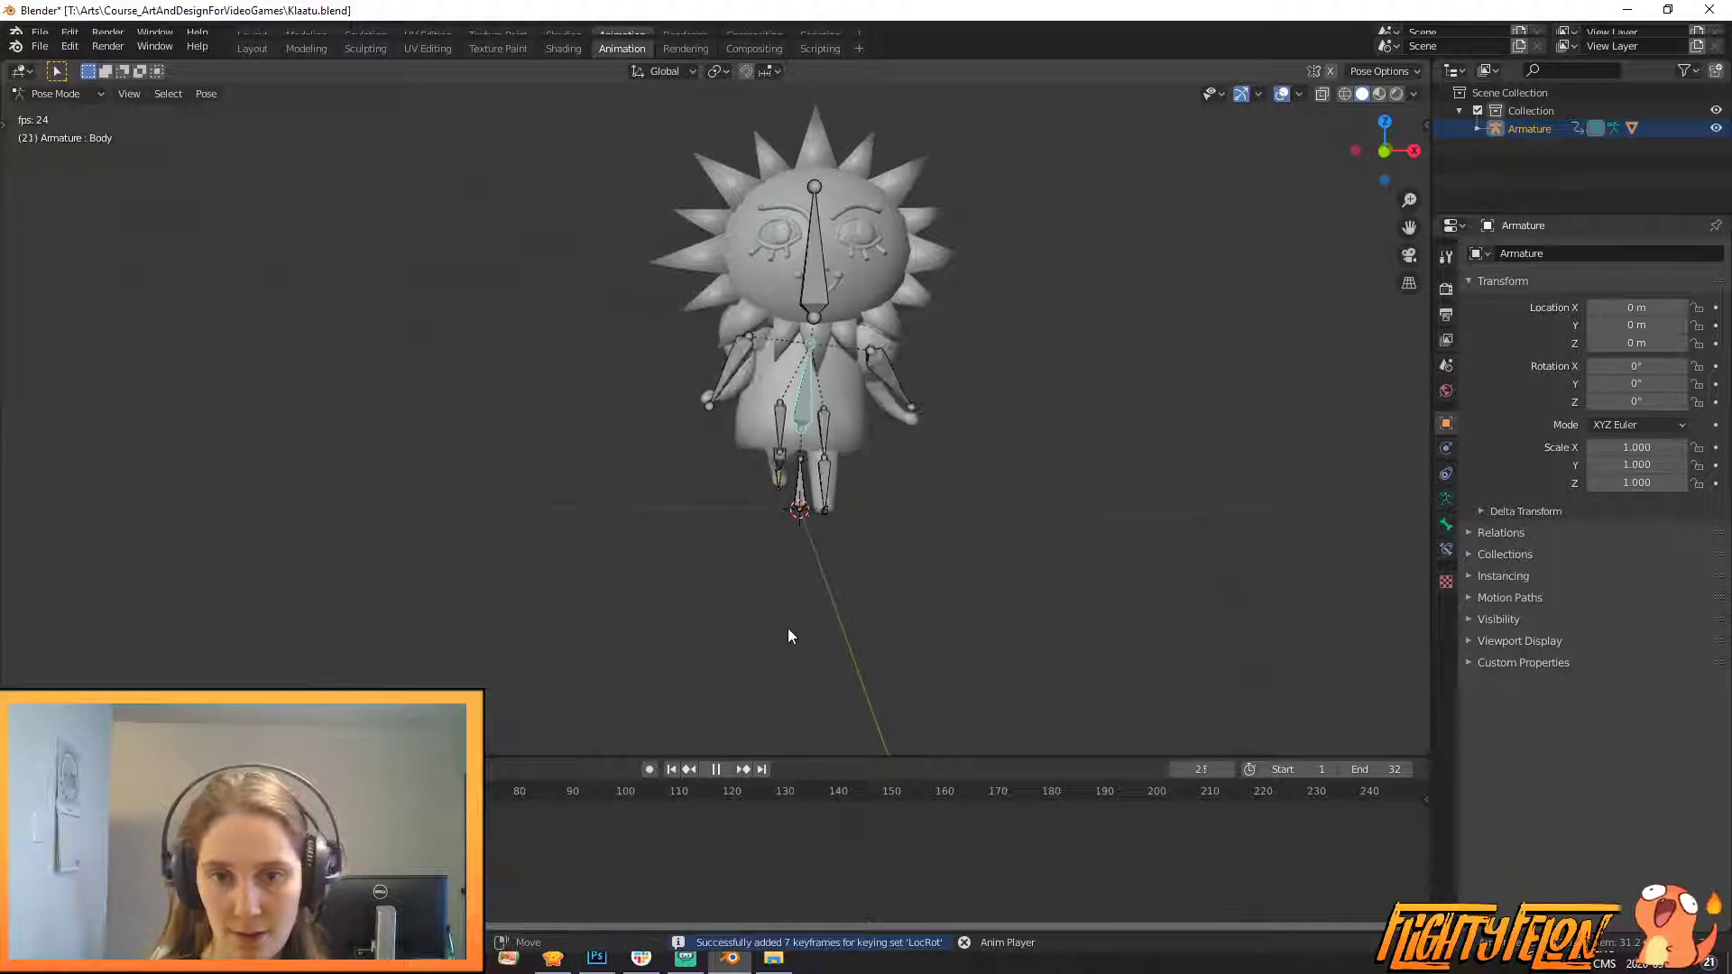
- Set the animation's end frame to 31 and review the looping walk from several angles
middle_click_drag(792, 630, 468, 687)
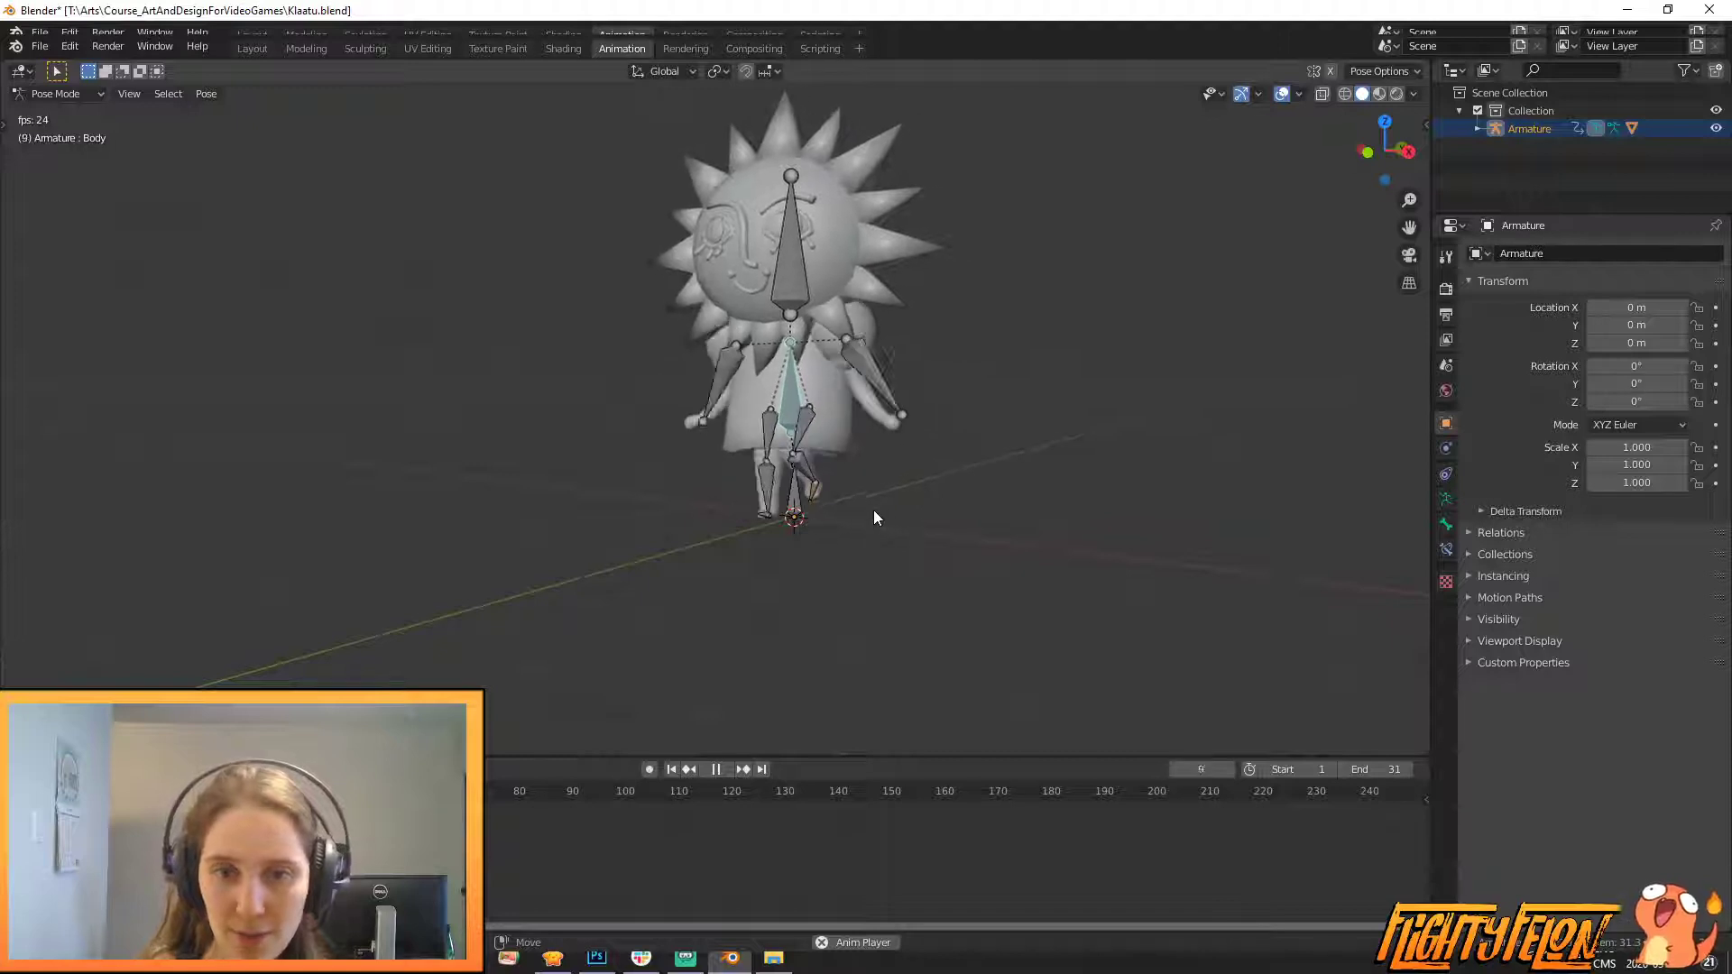
middle_click_drag(1024, 547, 1102, 564)
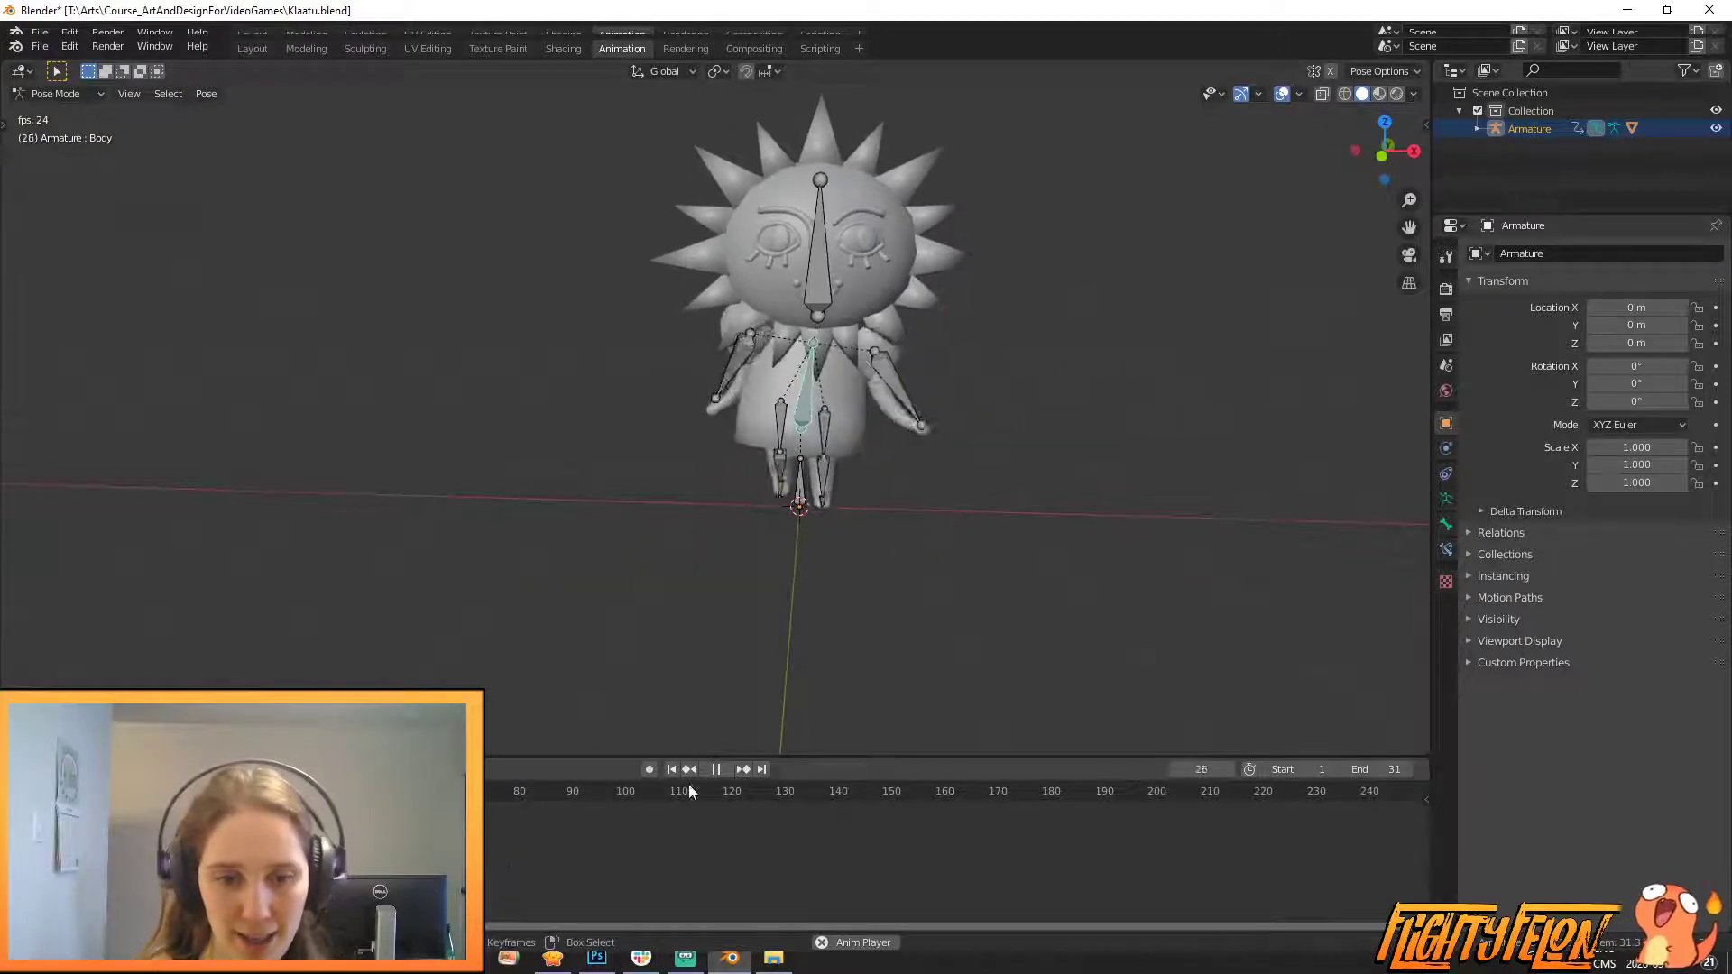
left_click(717, 770)
- Select all bones and compare the character's pose at frame 1 with its pose at frame 33
scroll(975, 394, "up", 1)
middle_click_drag(976, 395, 921, 504, "shift")
scroll(921, 512, "up", 2)
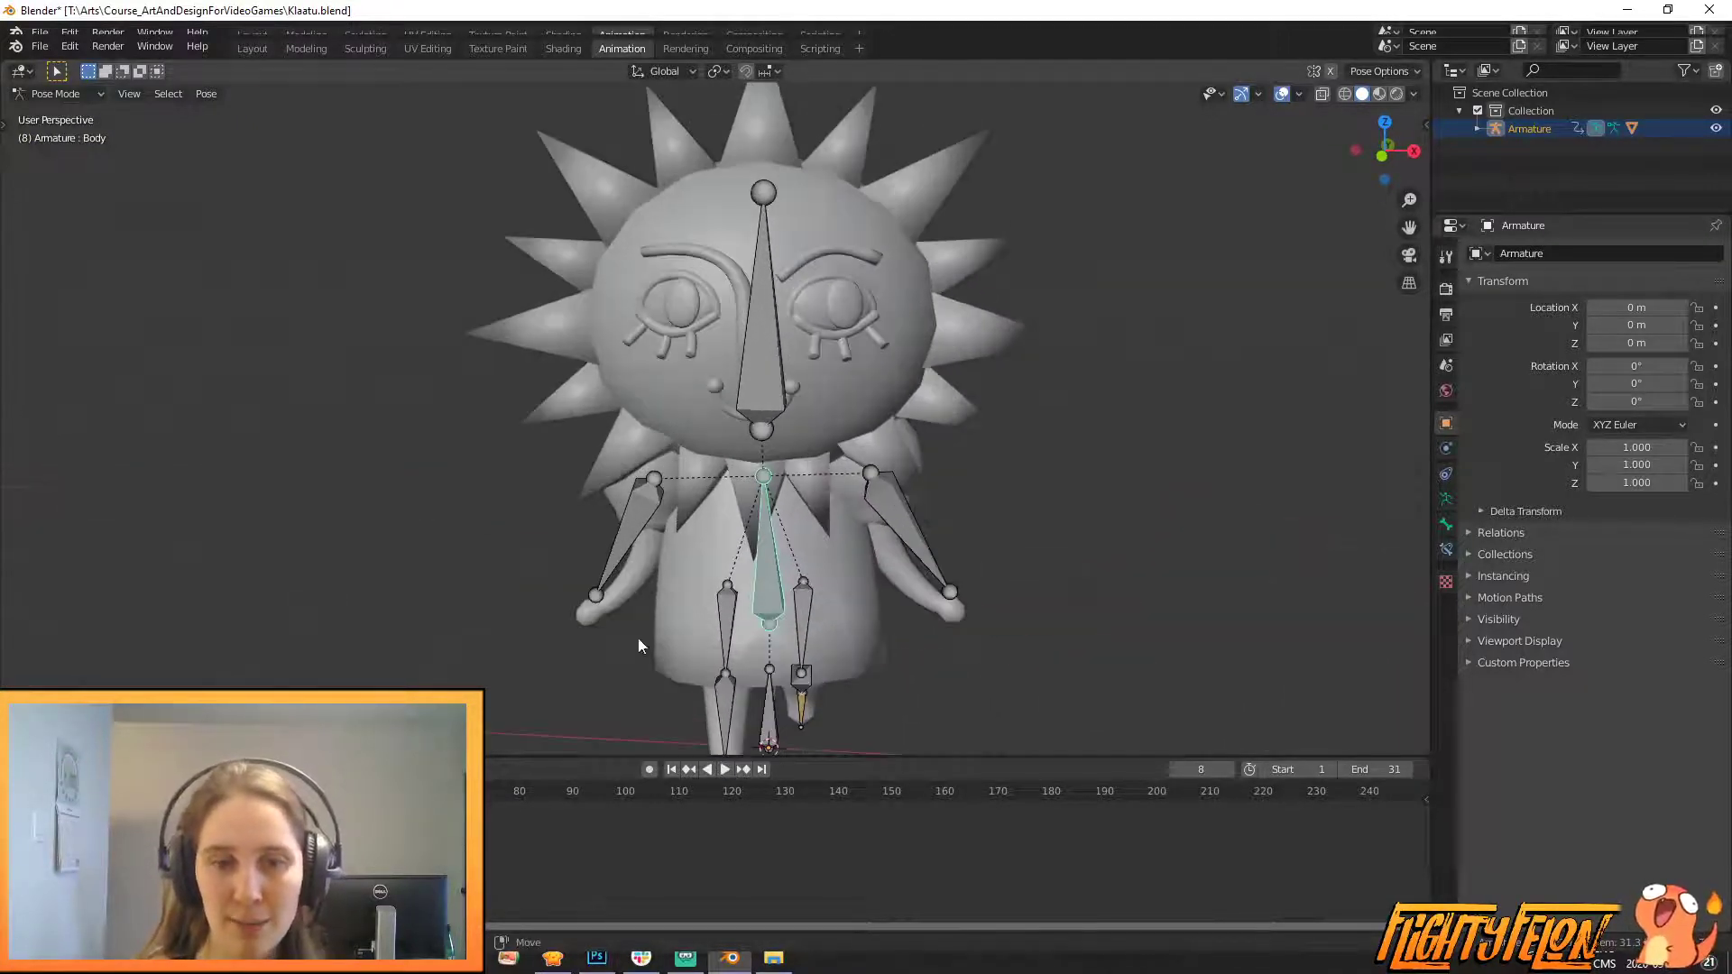
left_click(756, 348)
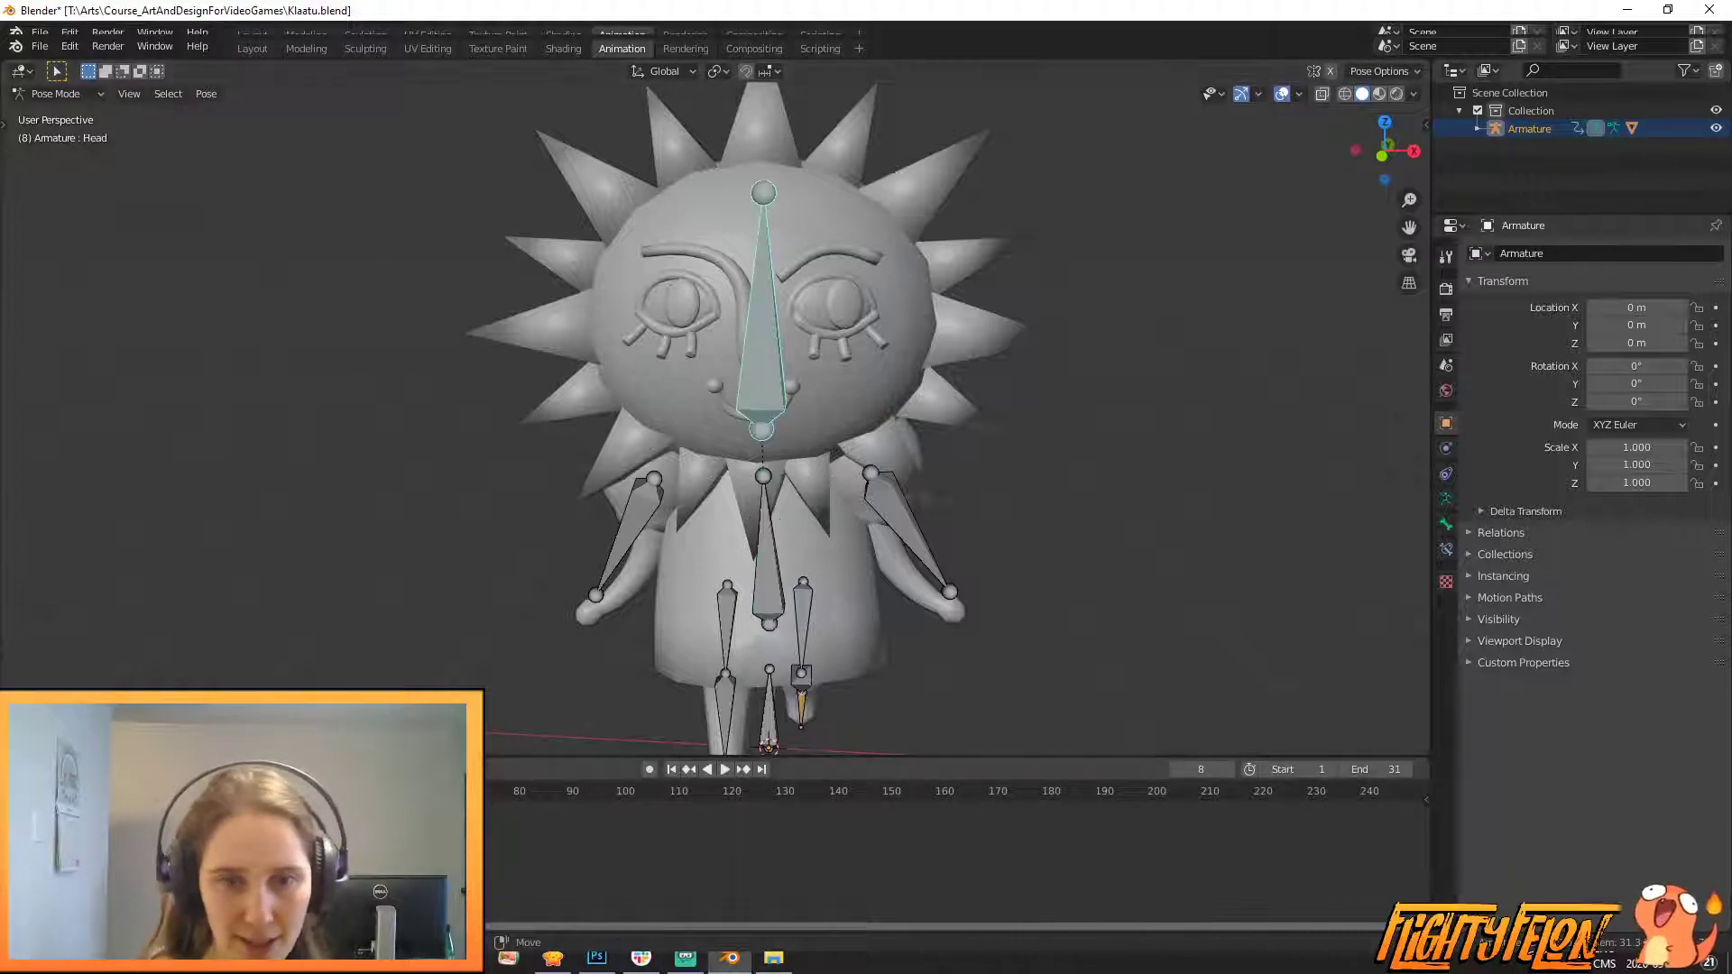
key("a")
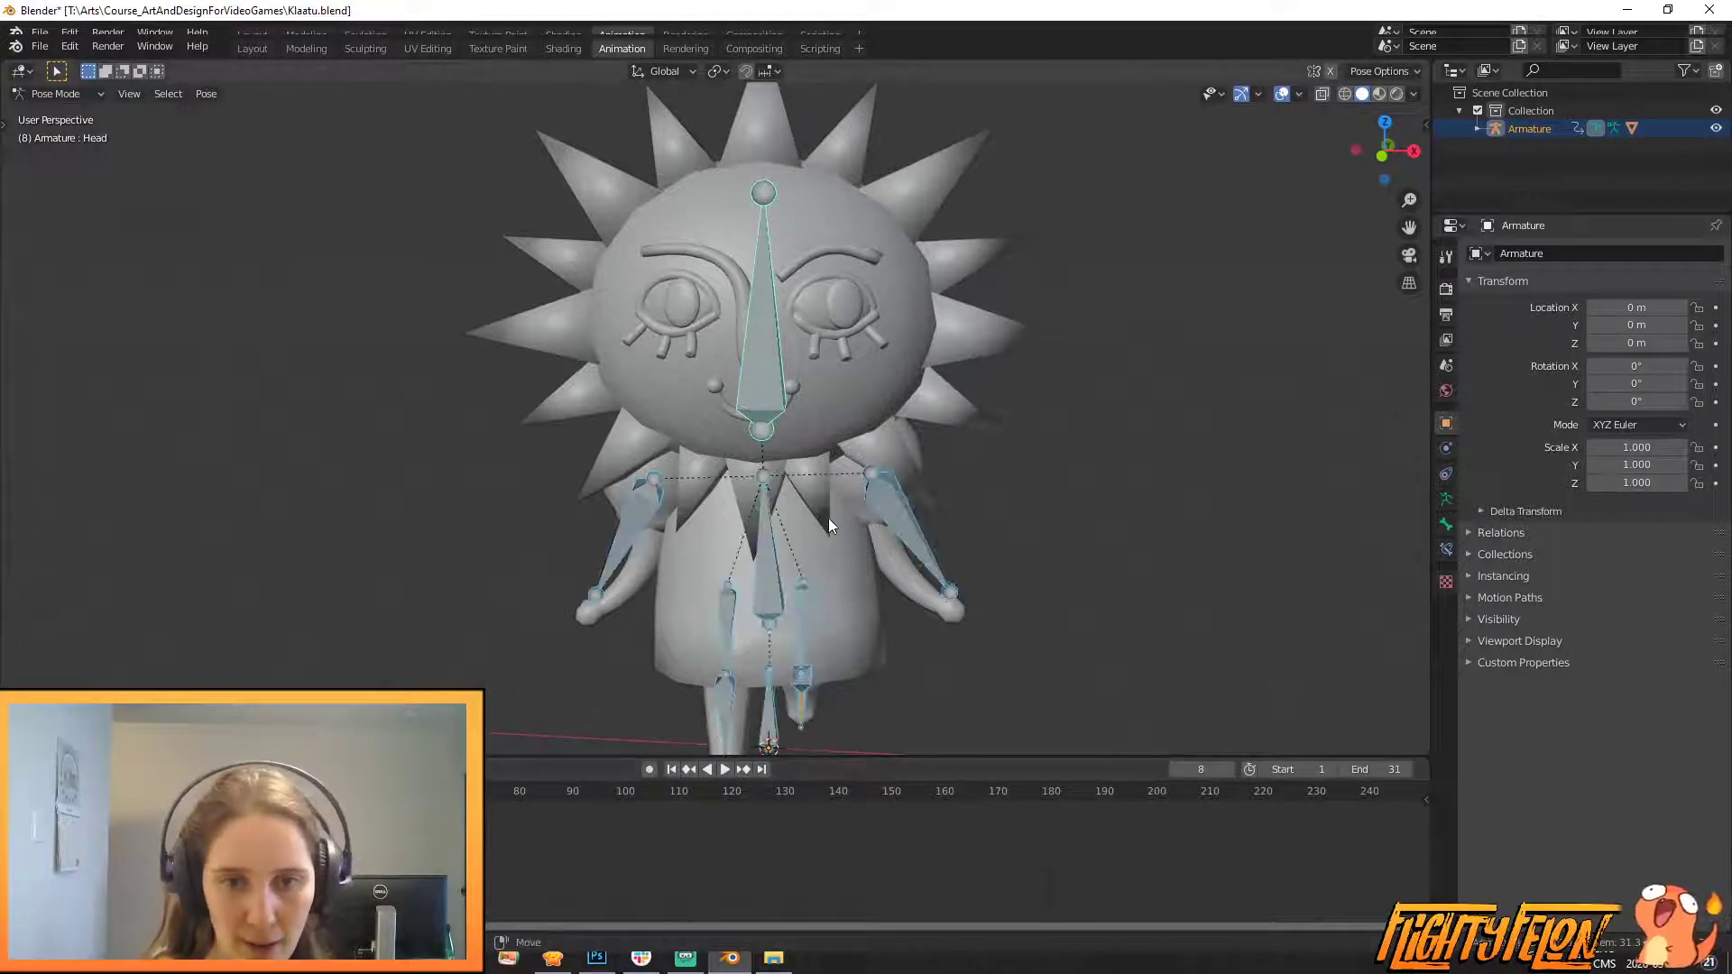
key("shift+Left")
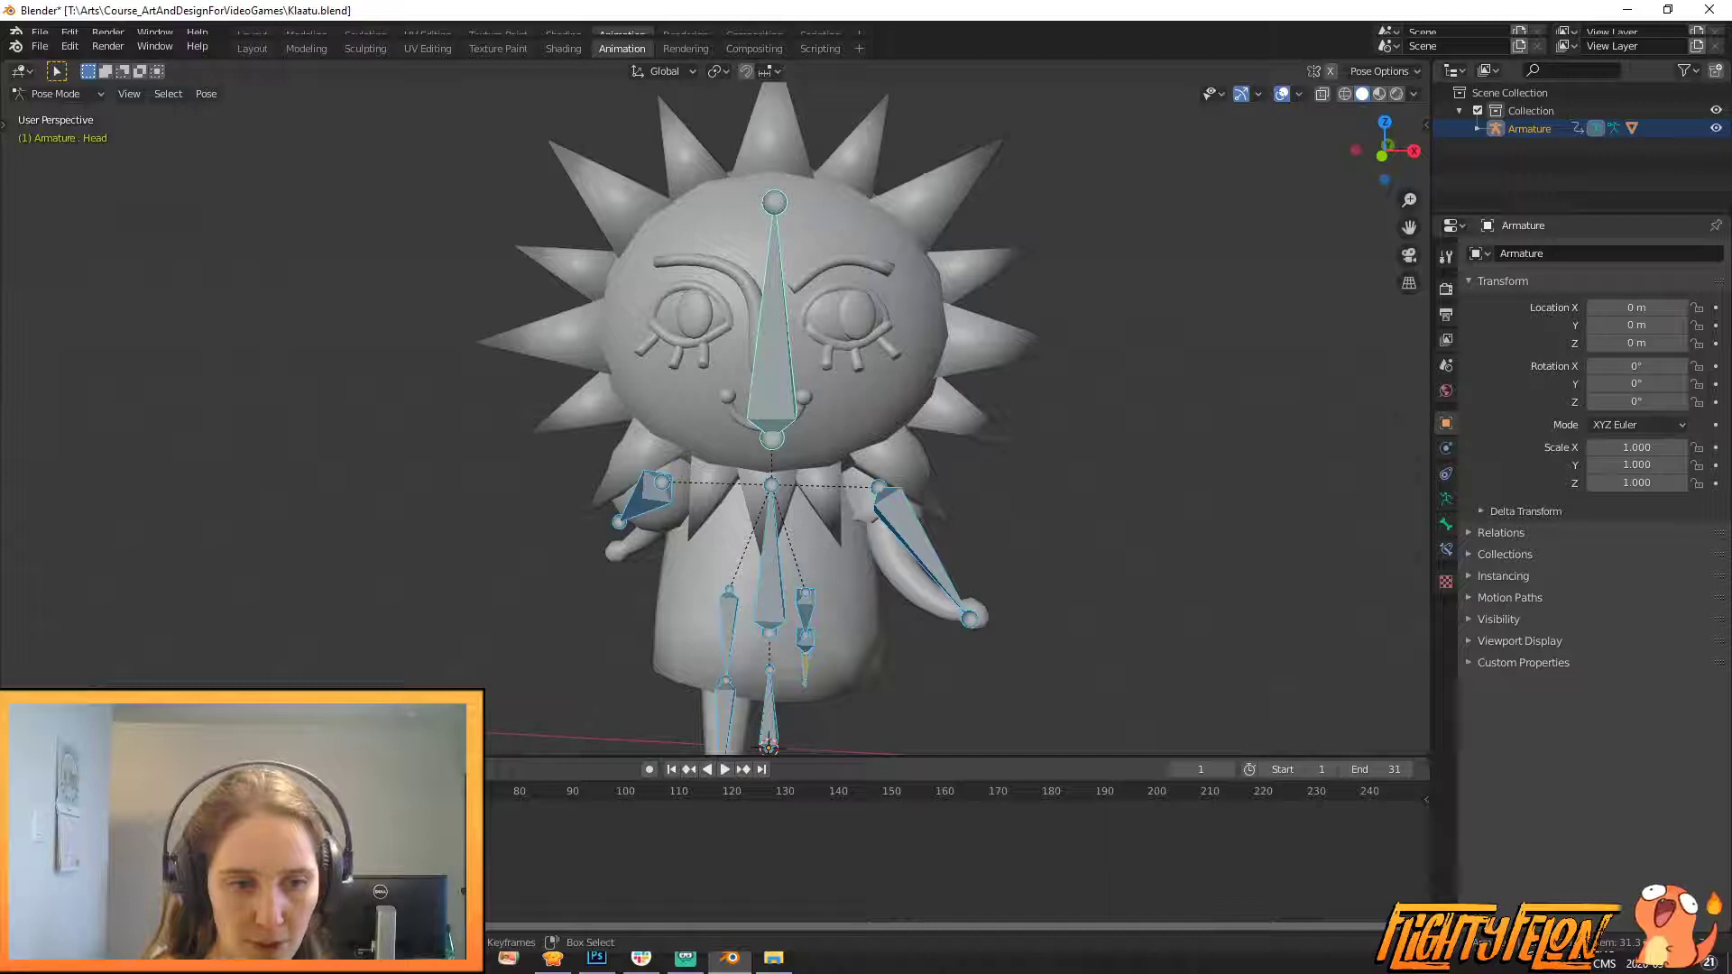
key("space")
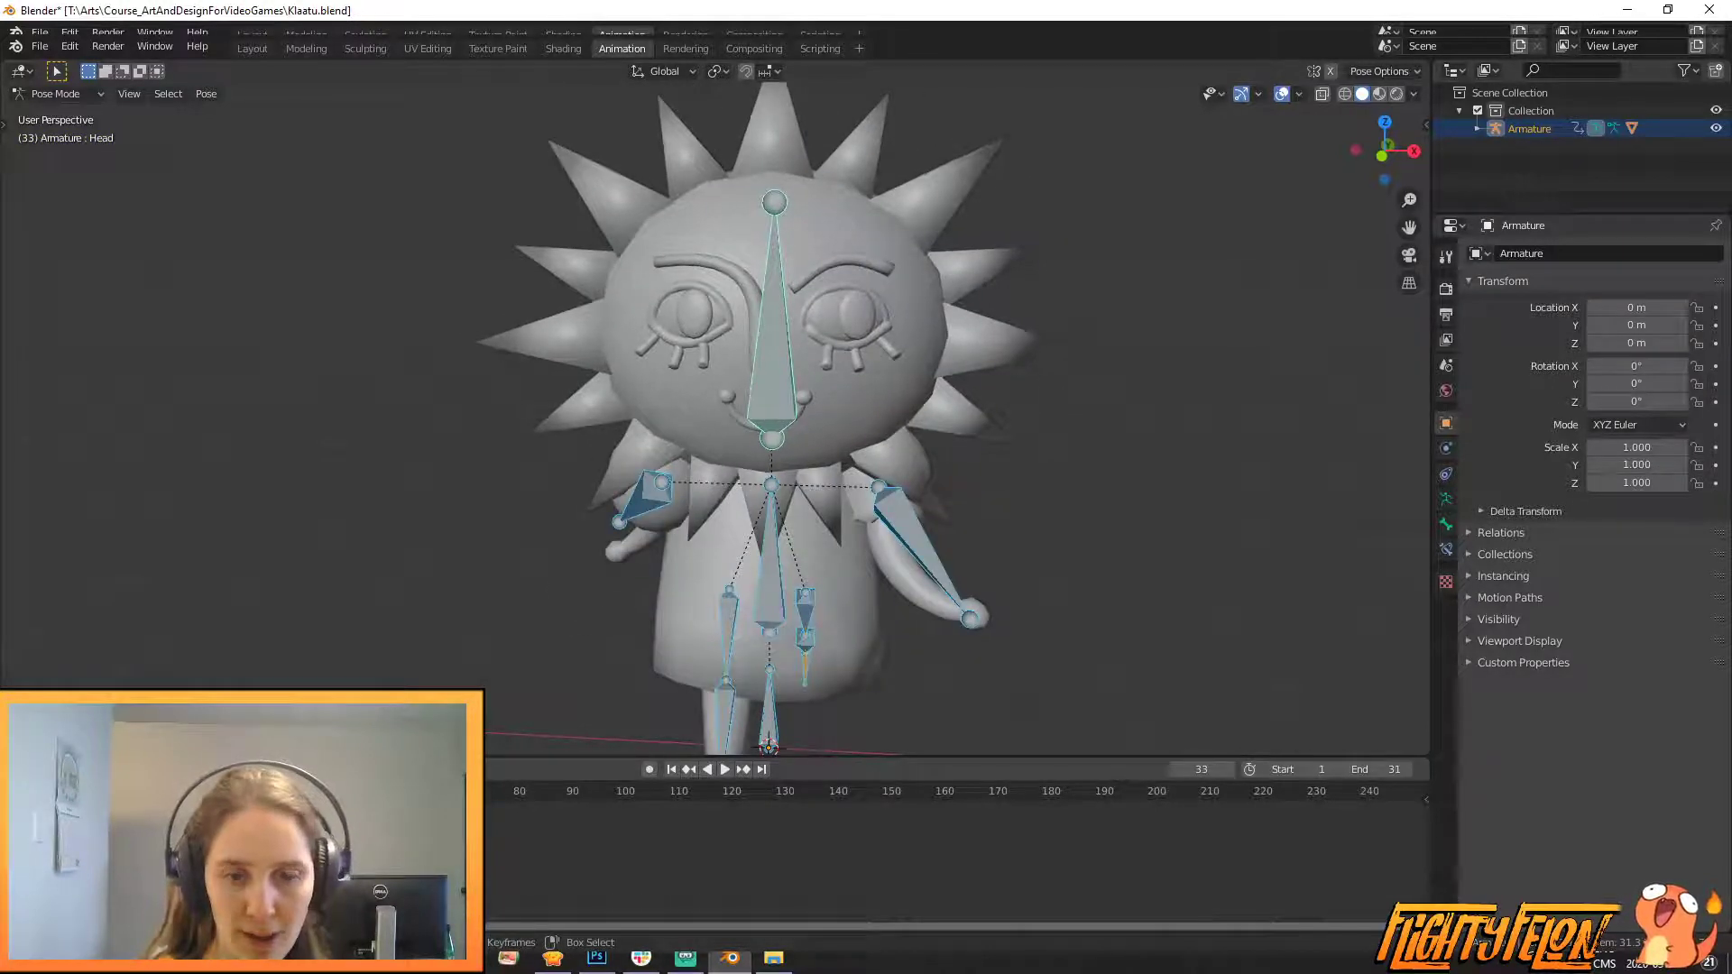
middle_click_drag(711, 327, 900, 411)
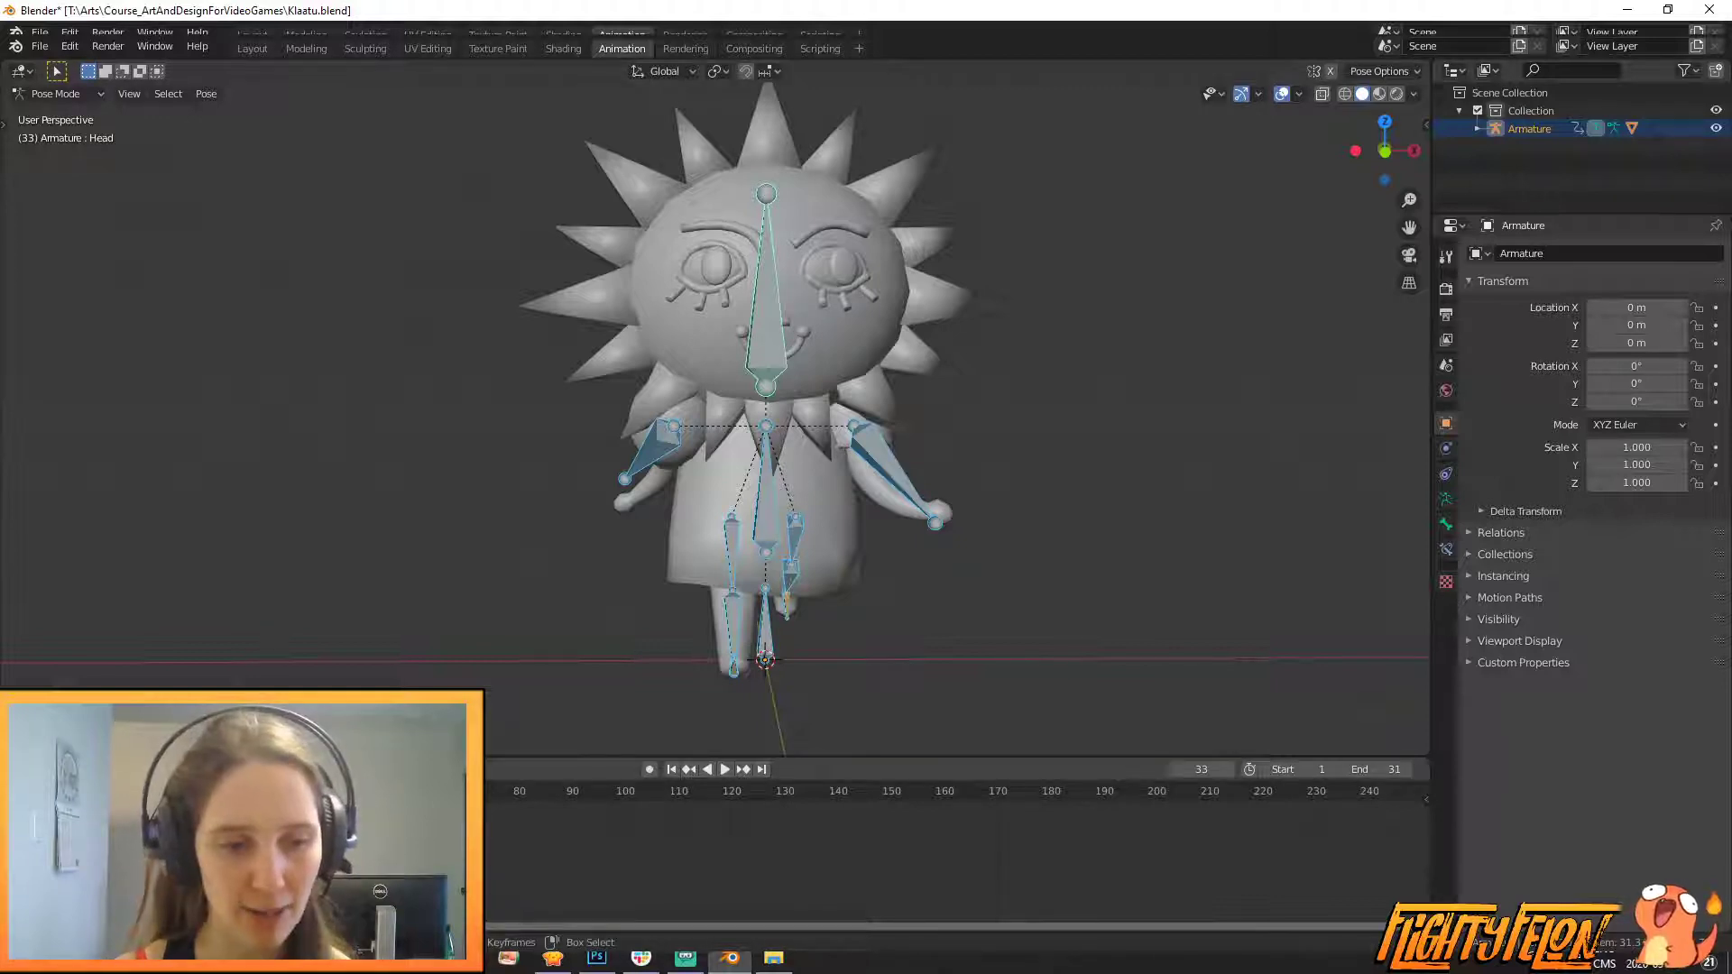
- Tilt the head bone against the body's lean at frames 11 and 25 and insert LocRot keyframes
left_click(782, 346)
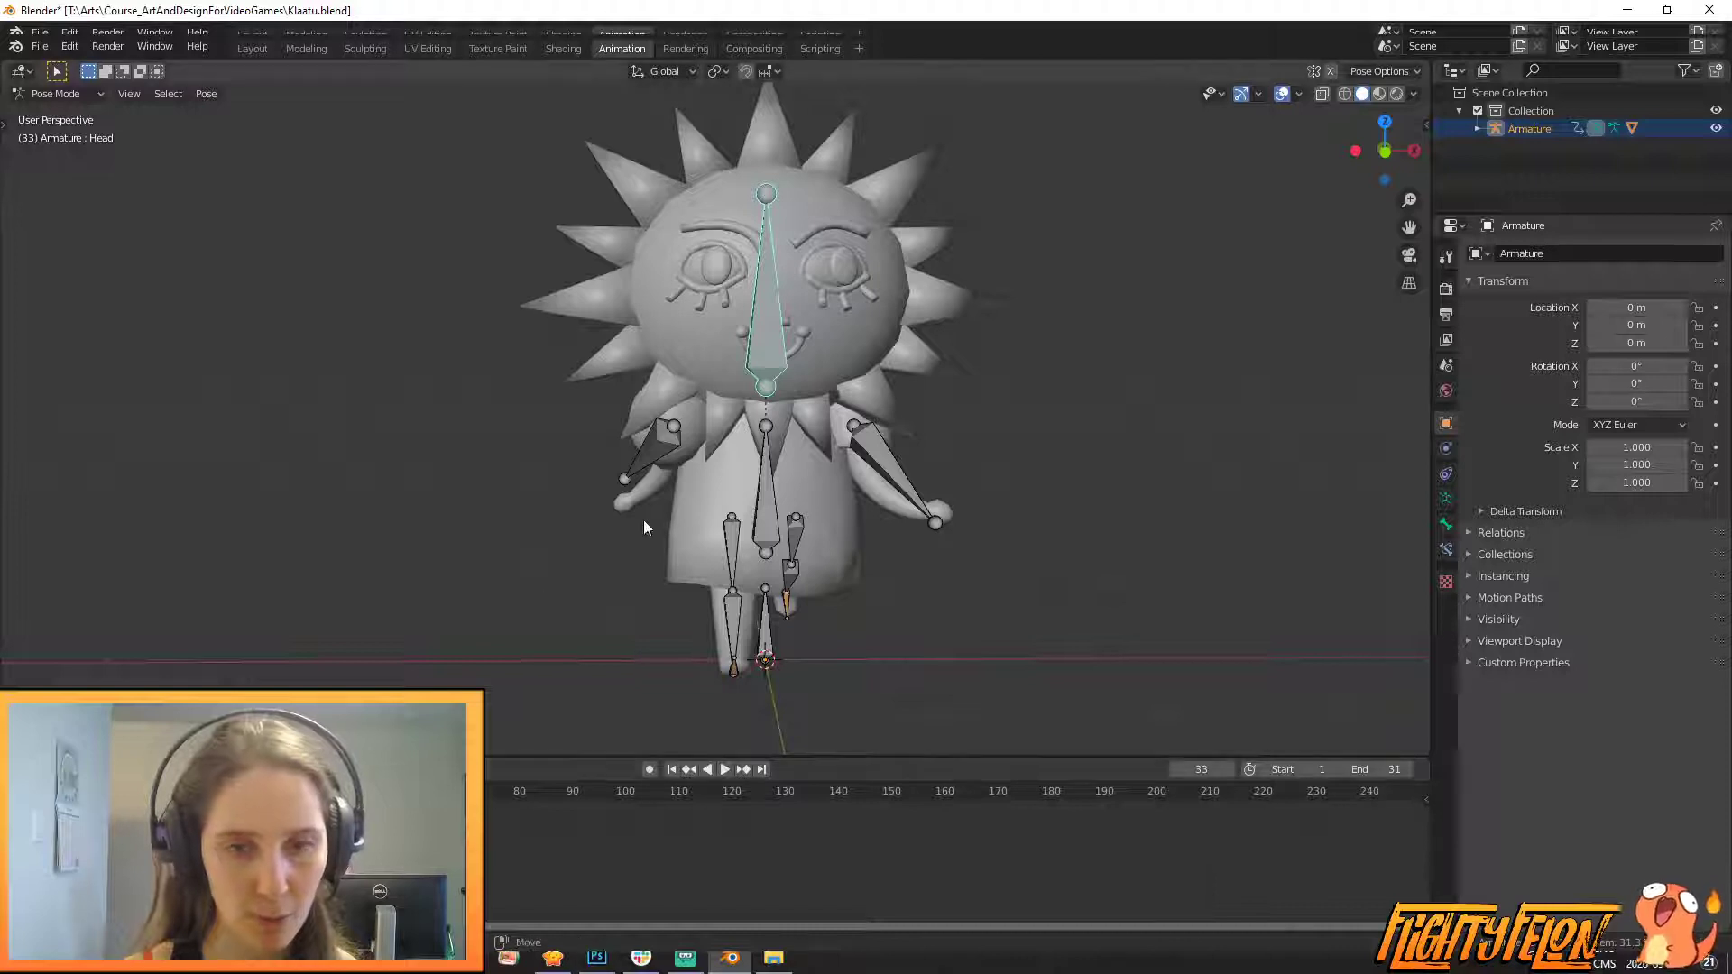
left_click(769, 491)
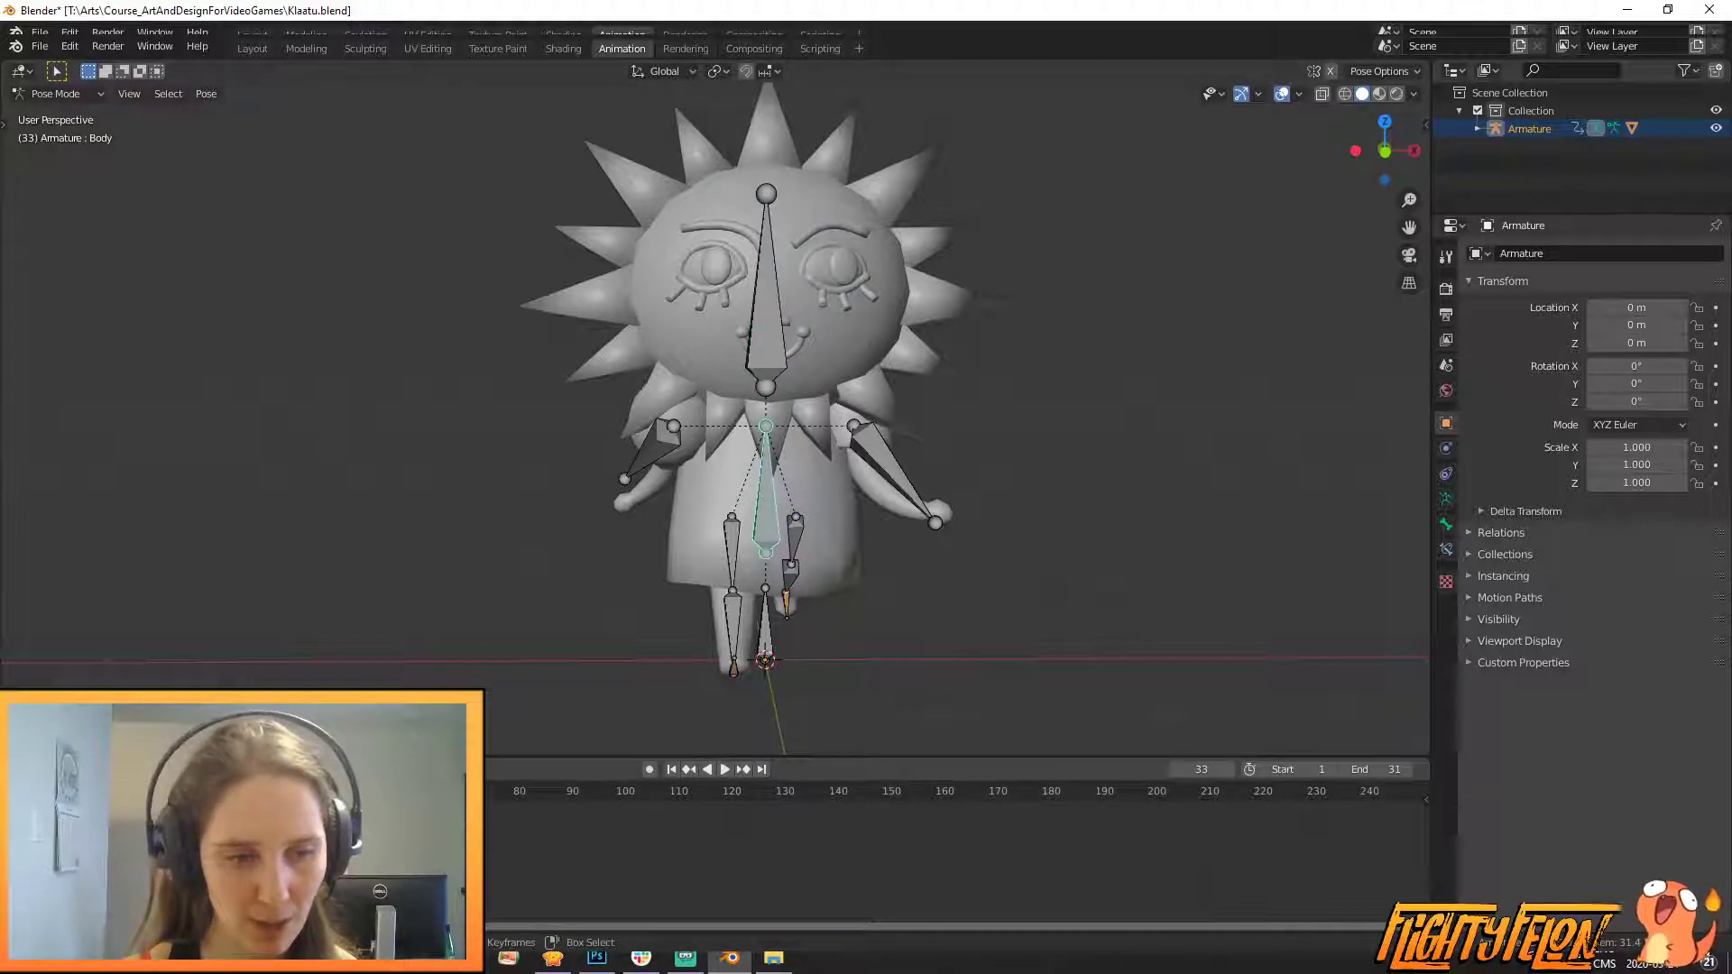
key("space")
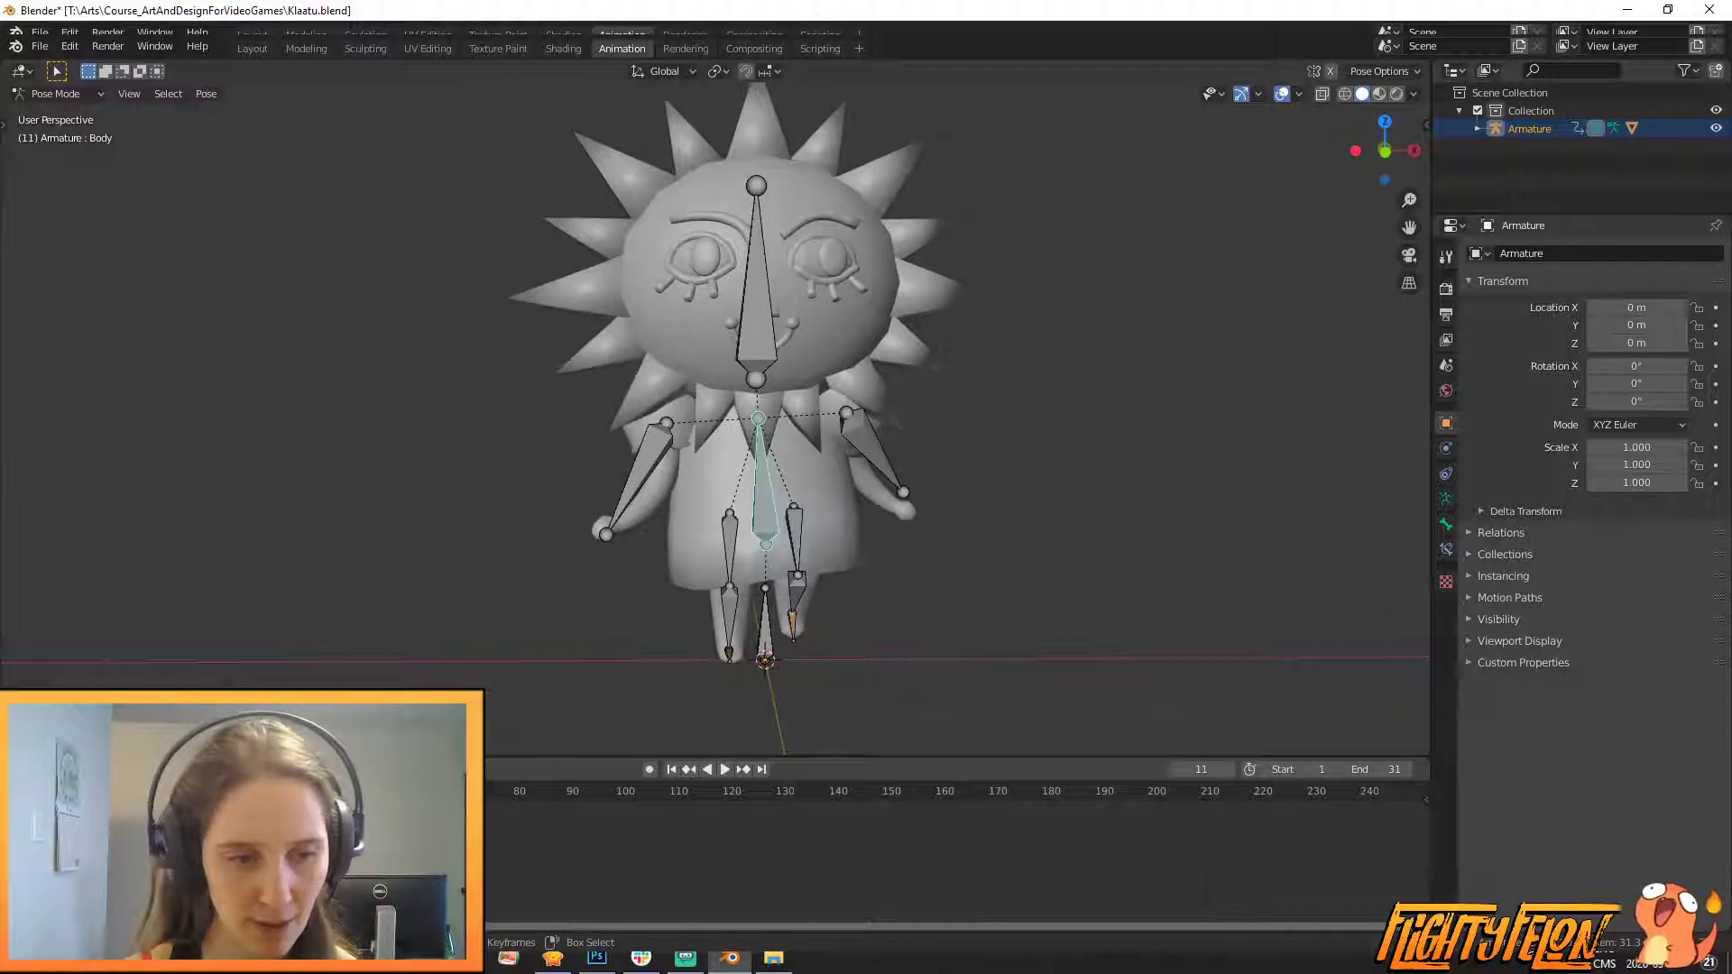
left_click(763, 324)
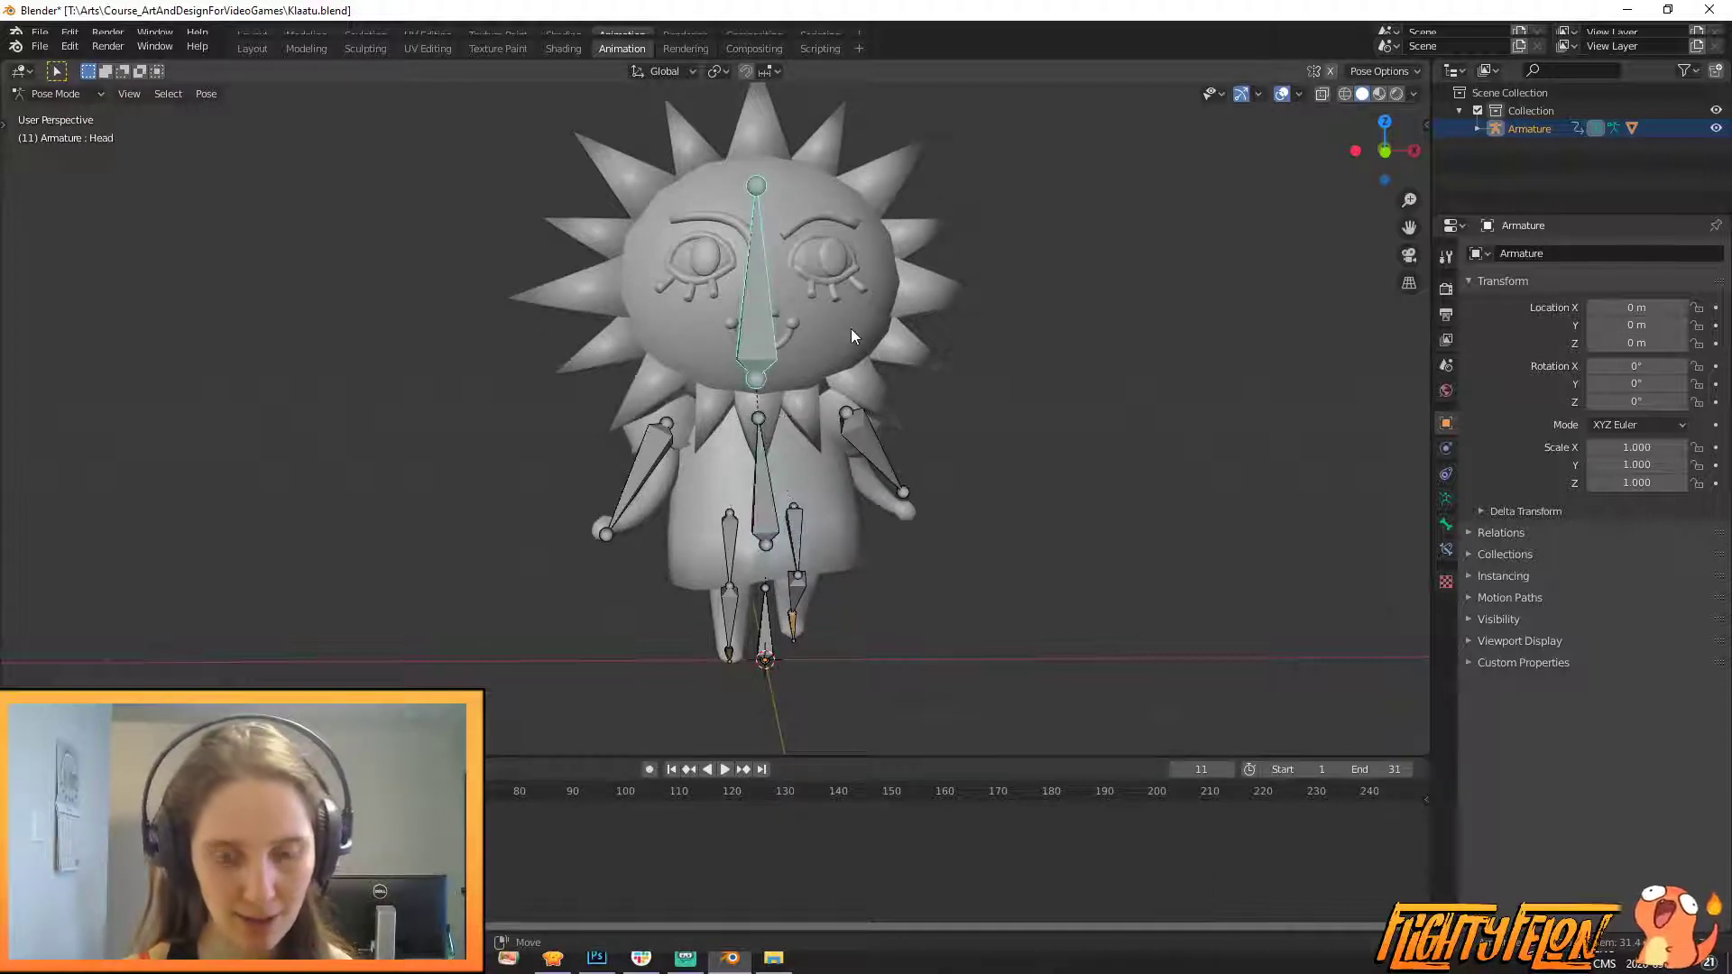
key("r")
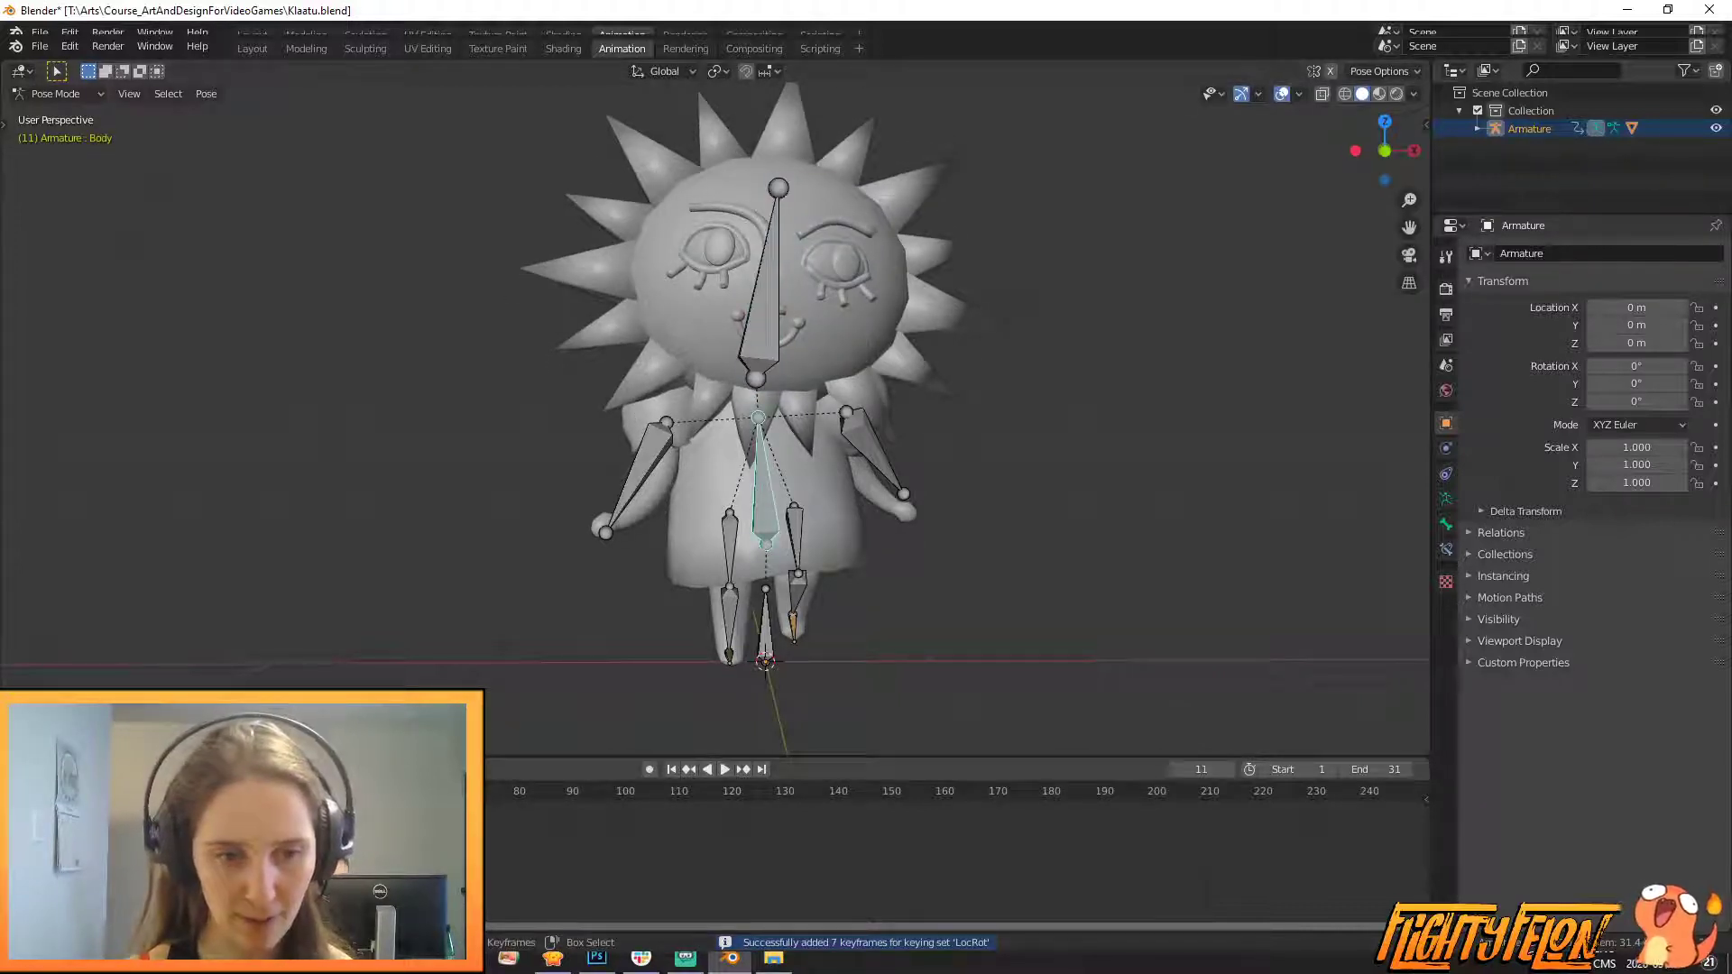
key("Up")
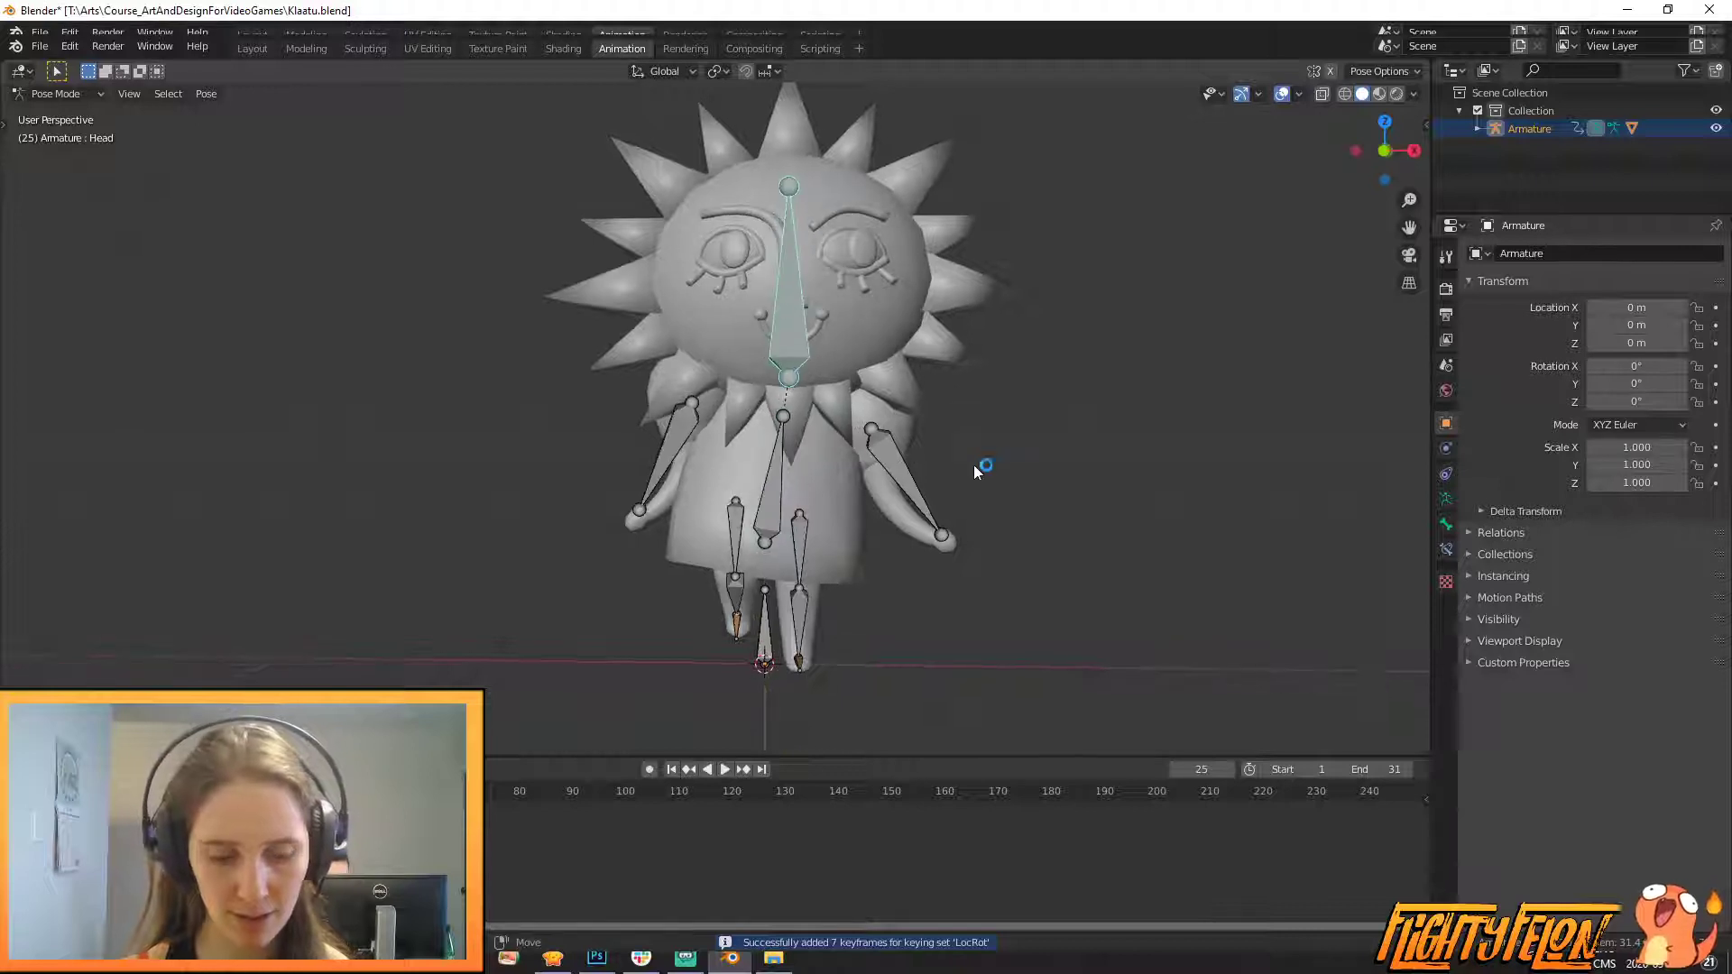
key("r")
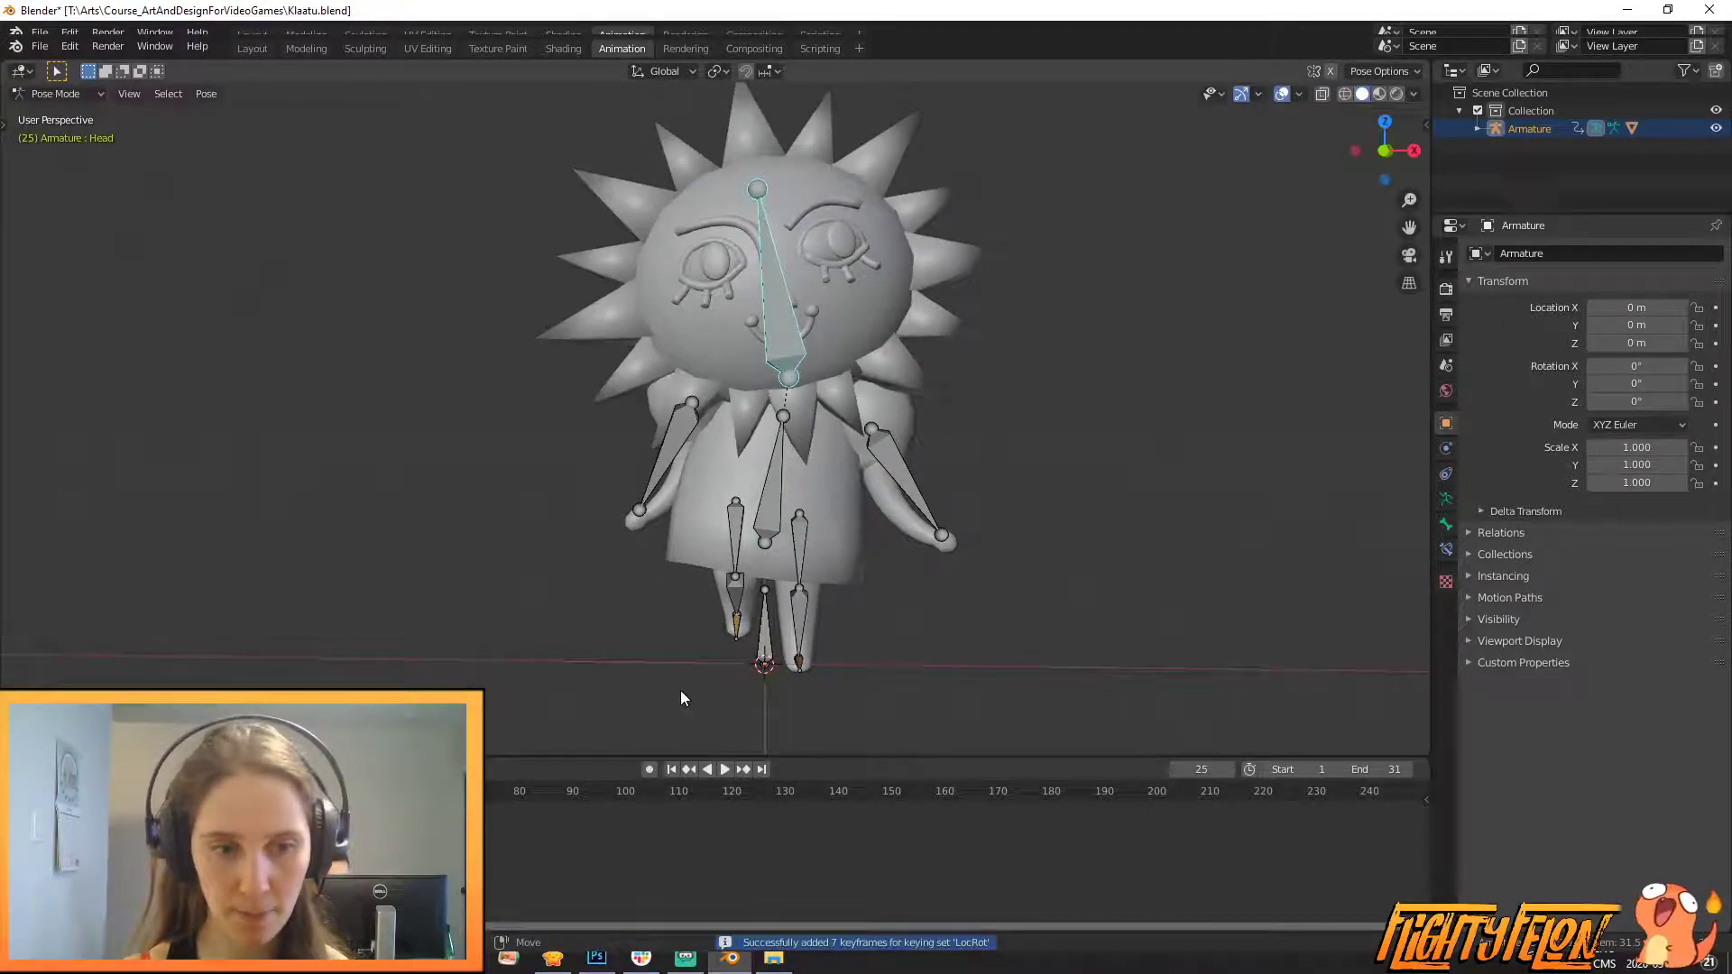
- Play the walk with the head motion and examine it from several angles
left_click(724, 769)
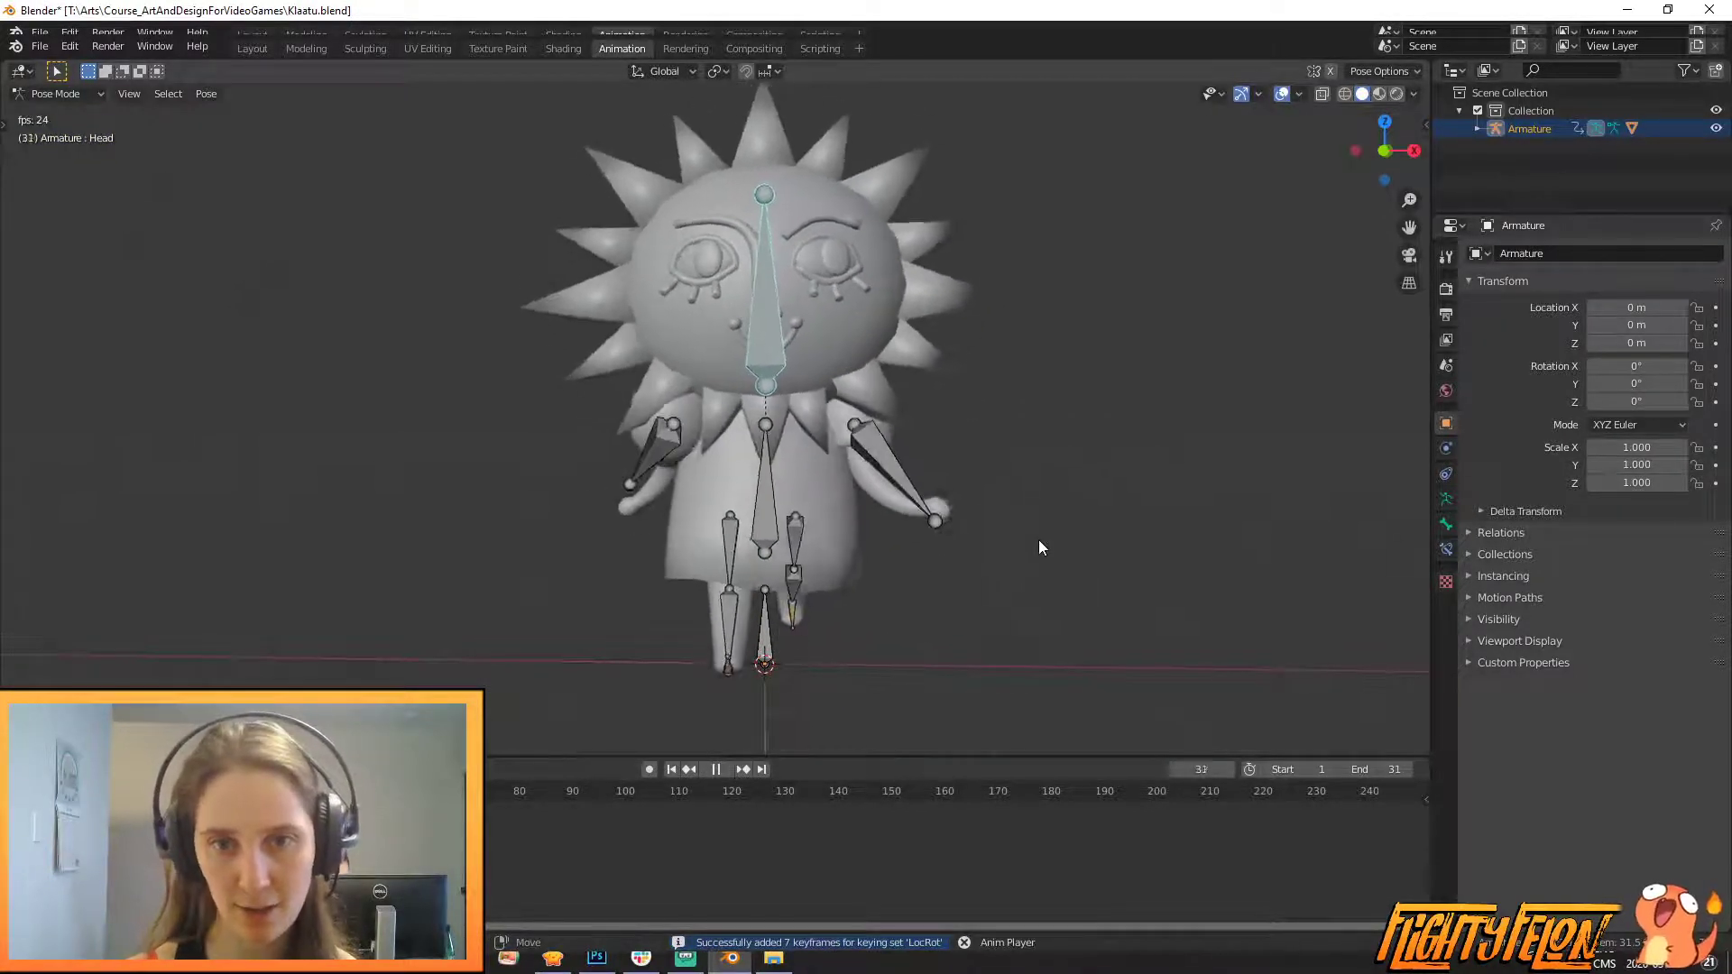
scroll(1039, 541, "down", 2)
middle_click_drag(1039, 542, 920, 517)
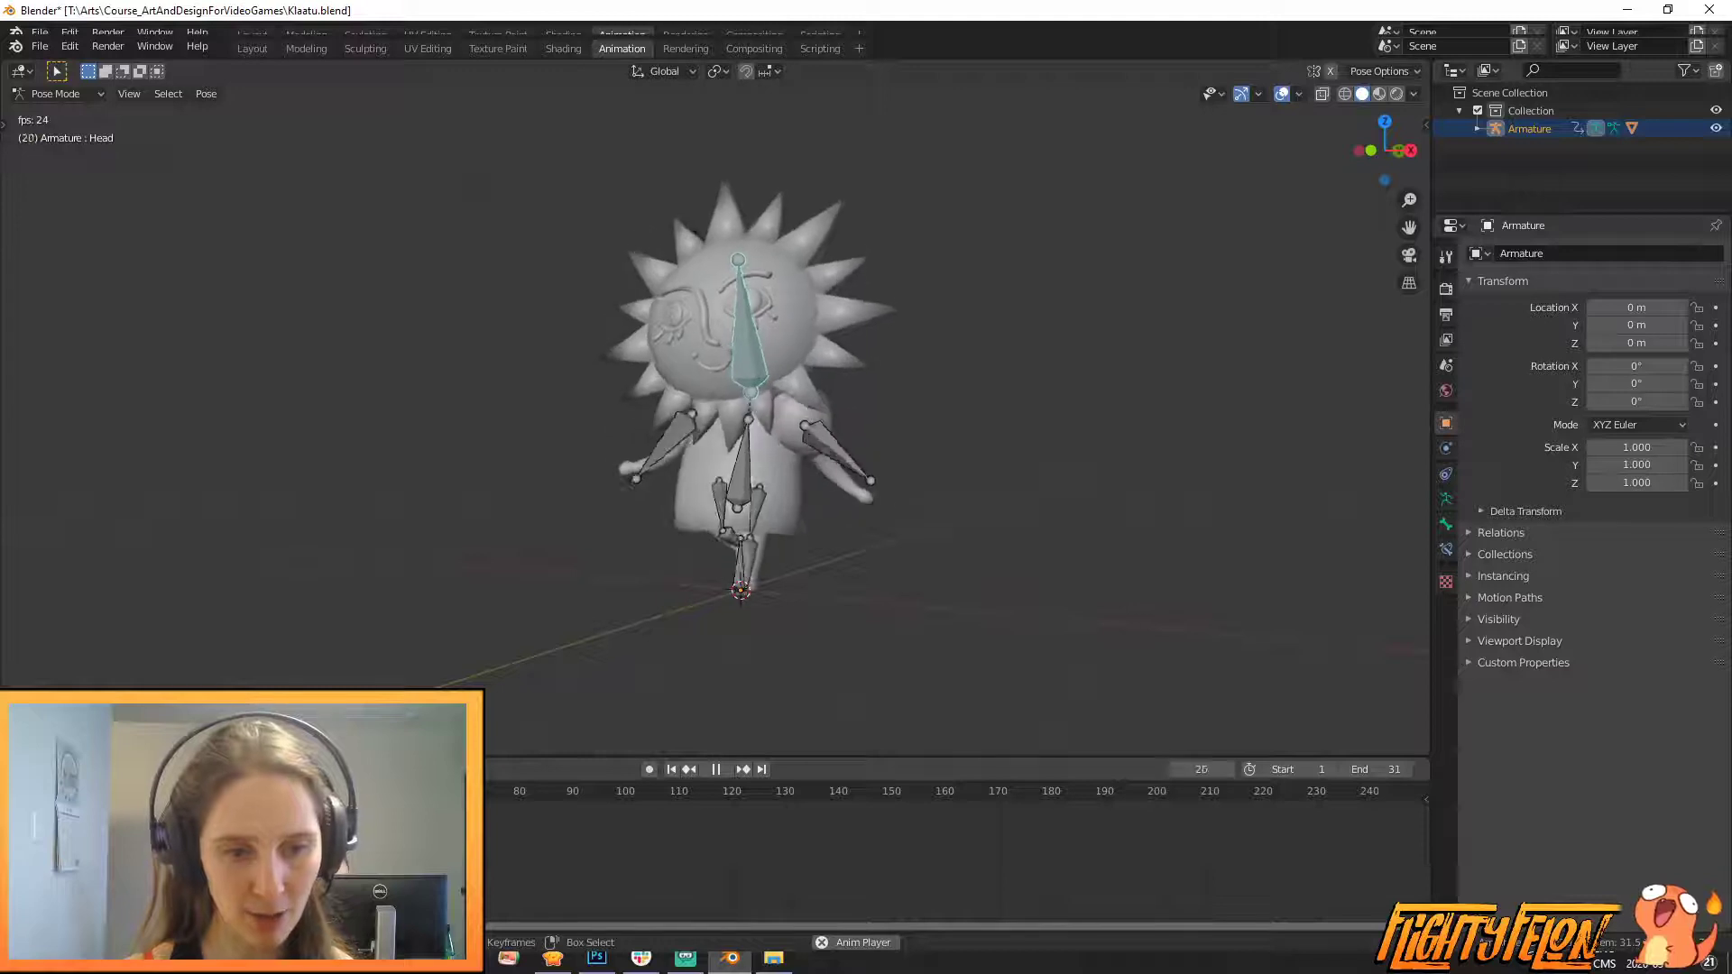
key("g")
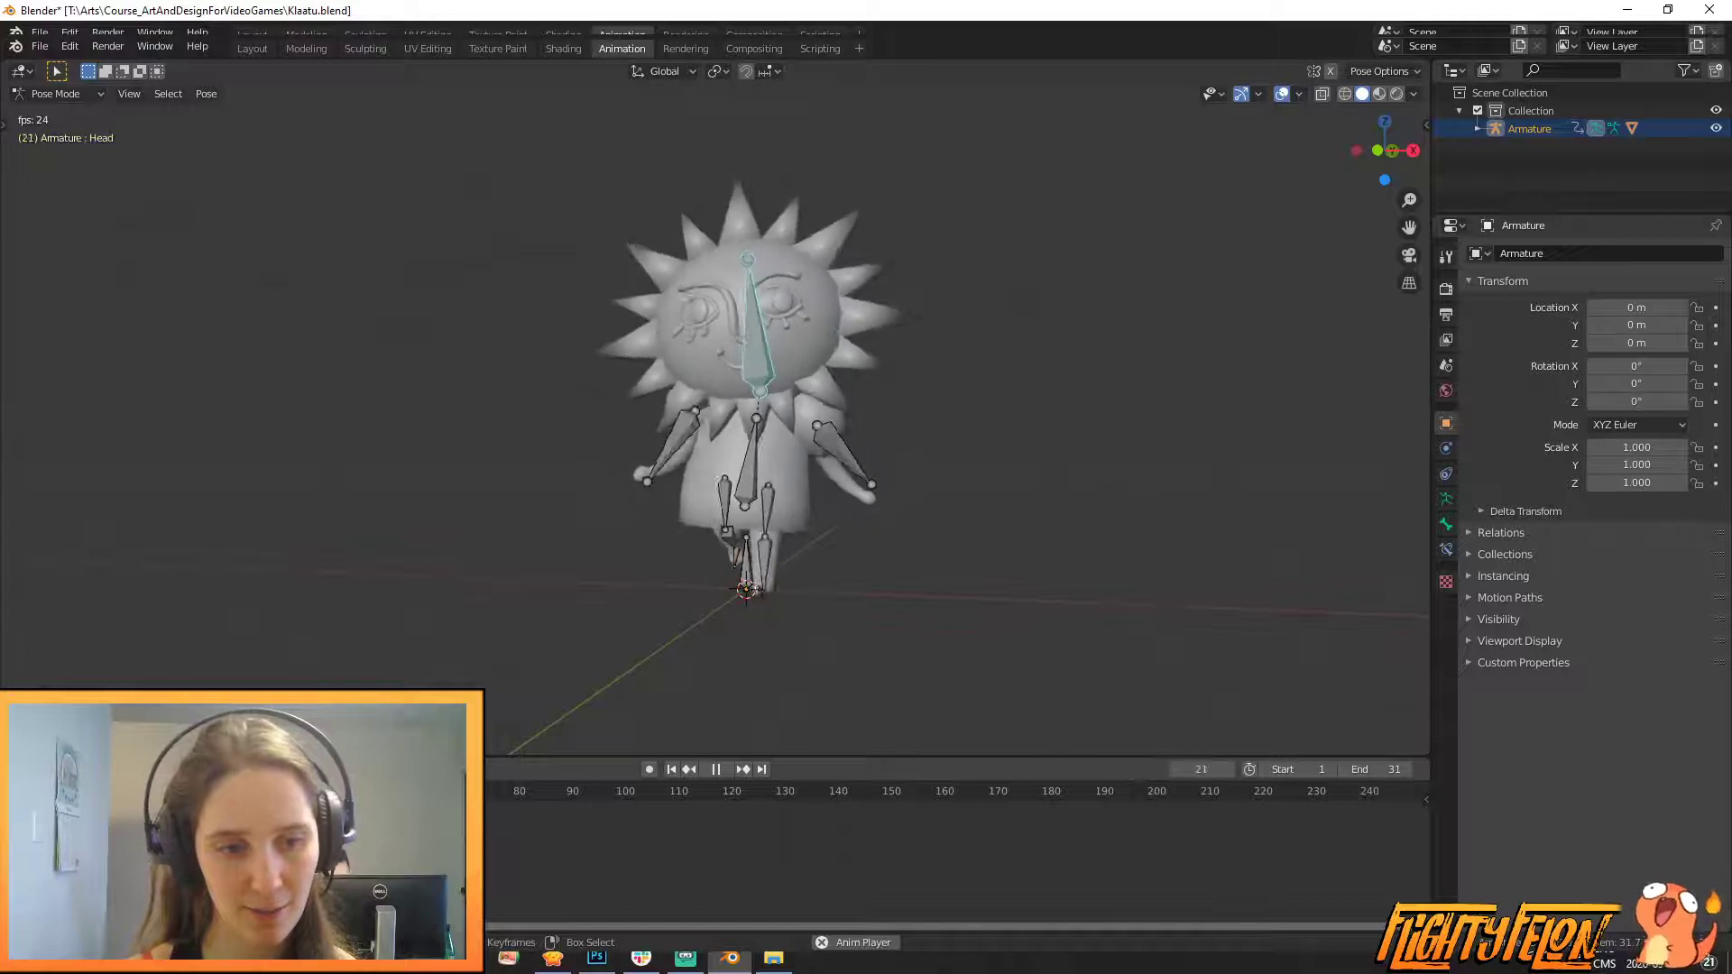
middle_click_drag(644, 584, 722, 563)
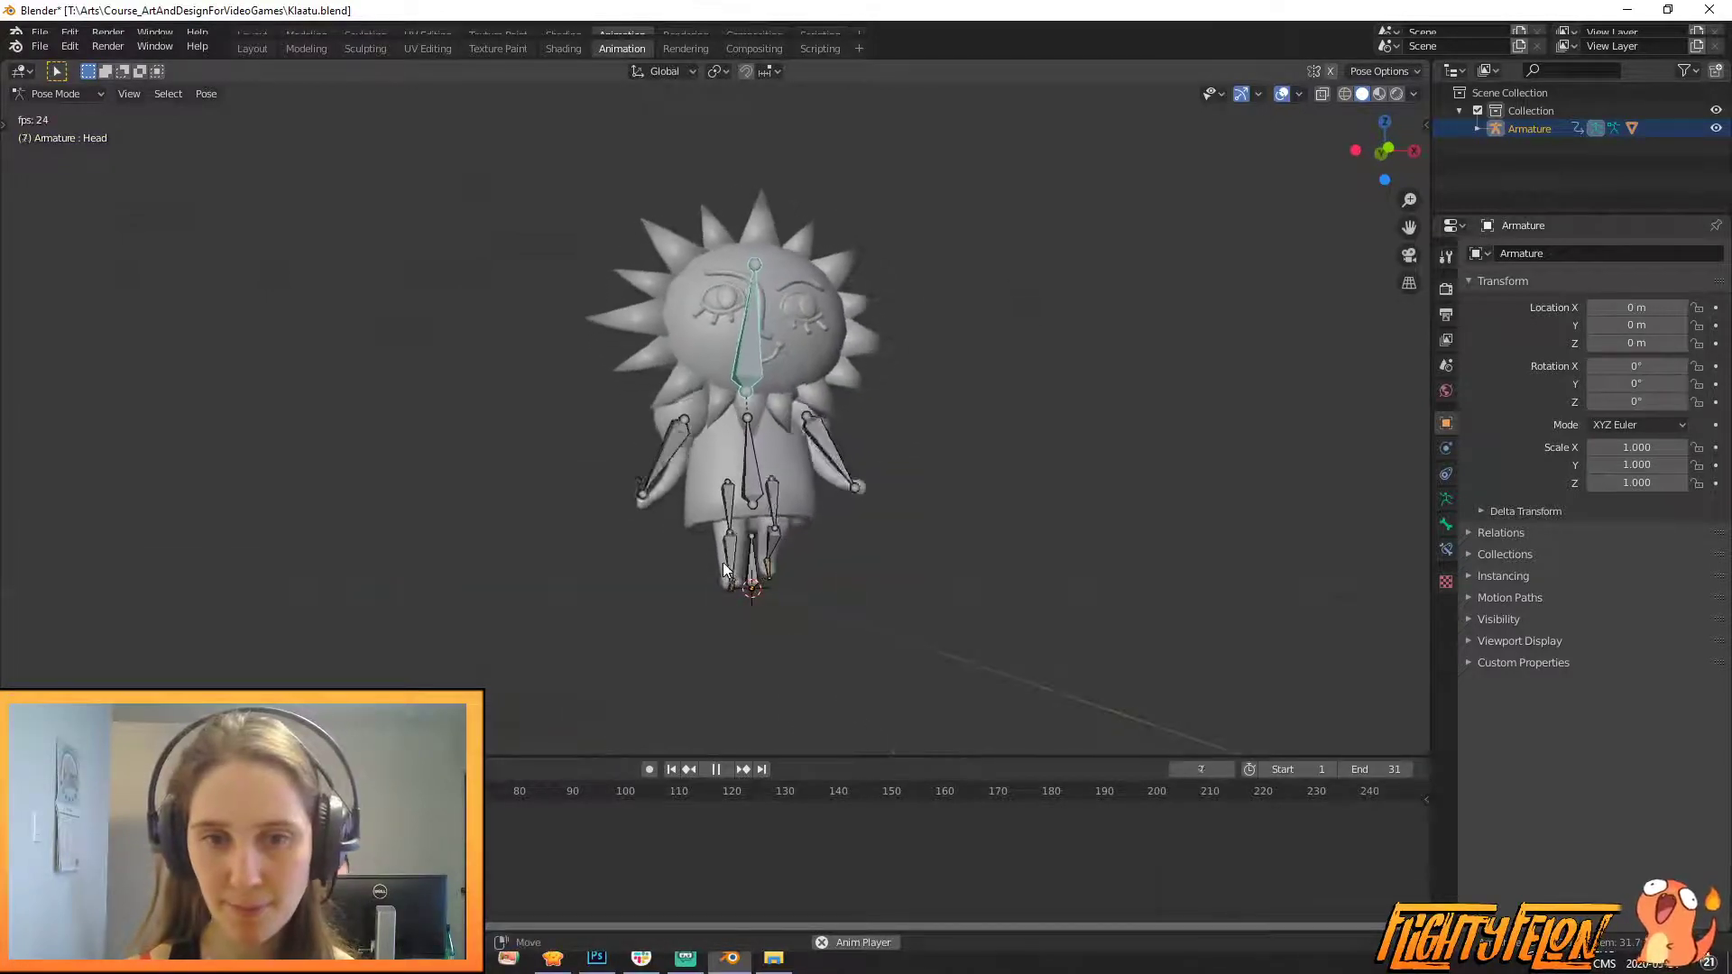
- Select all bones, then split the 3D viewport horizontally and turn the lower area into a Dope Sheet
key("a")
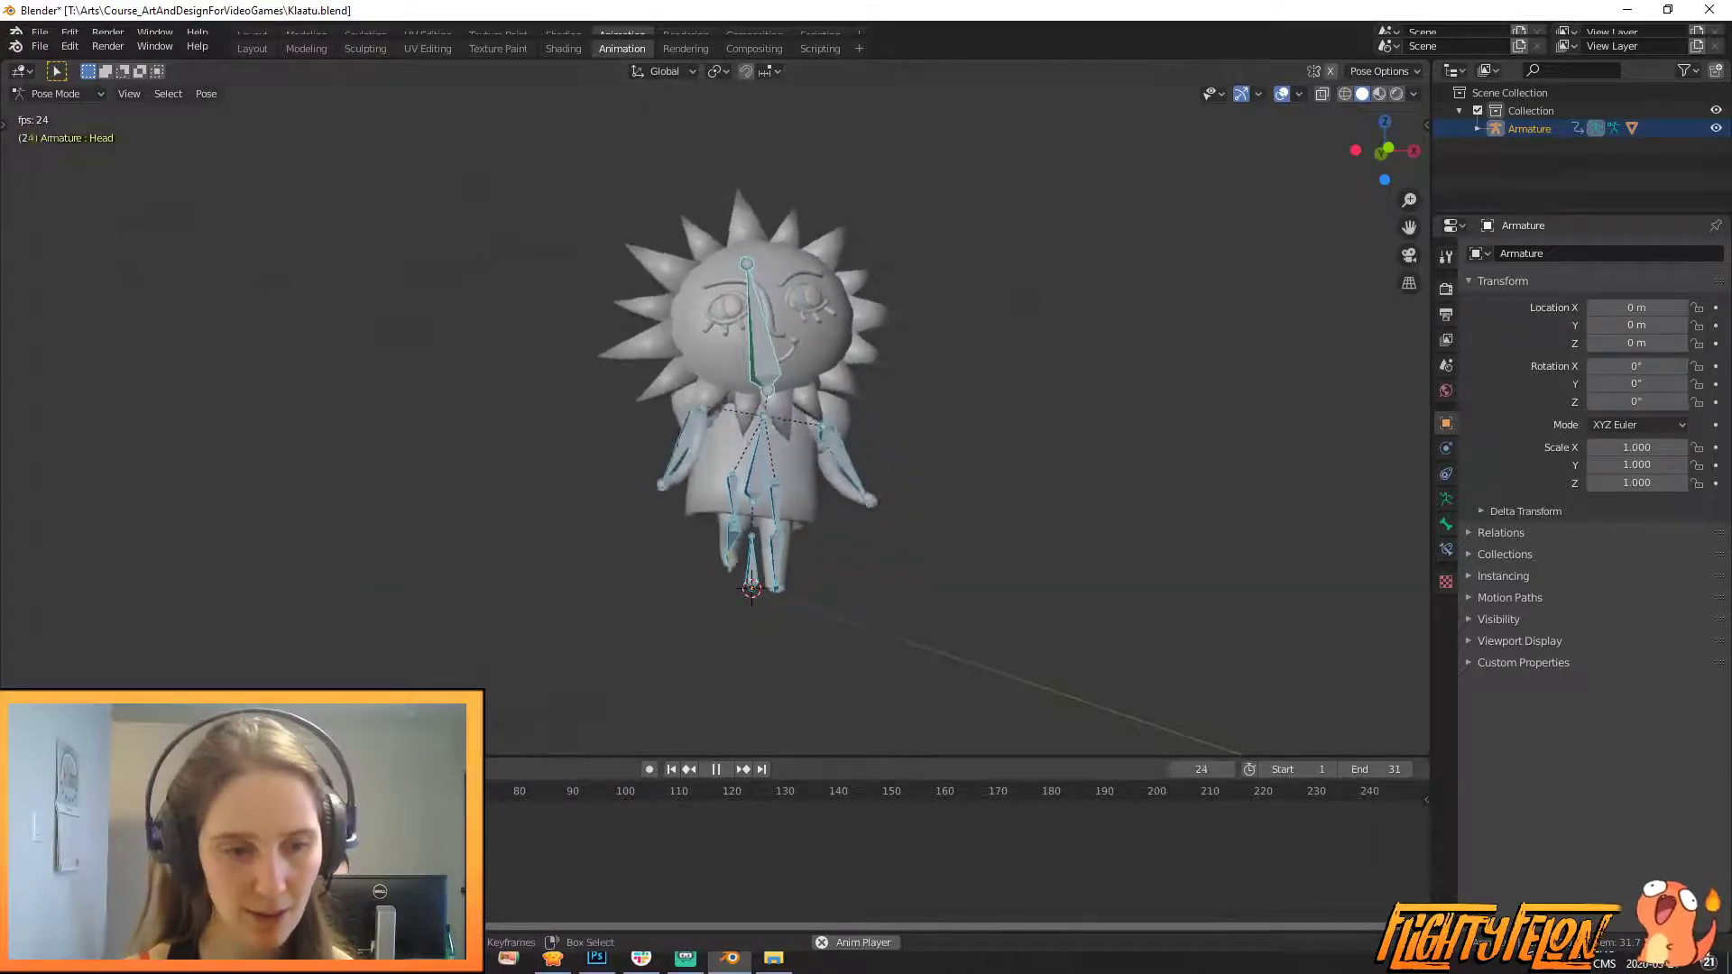
right_click(1431, 586)
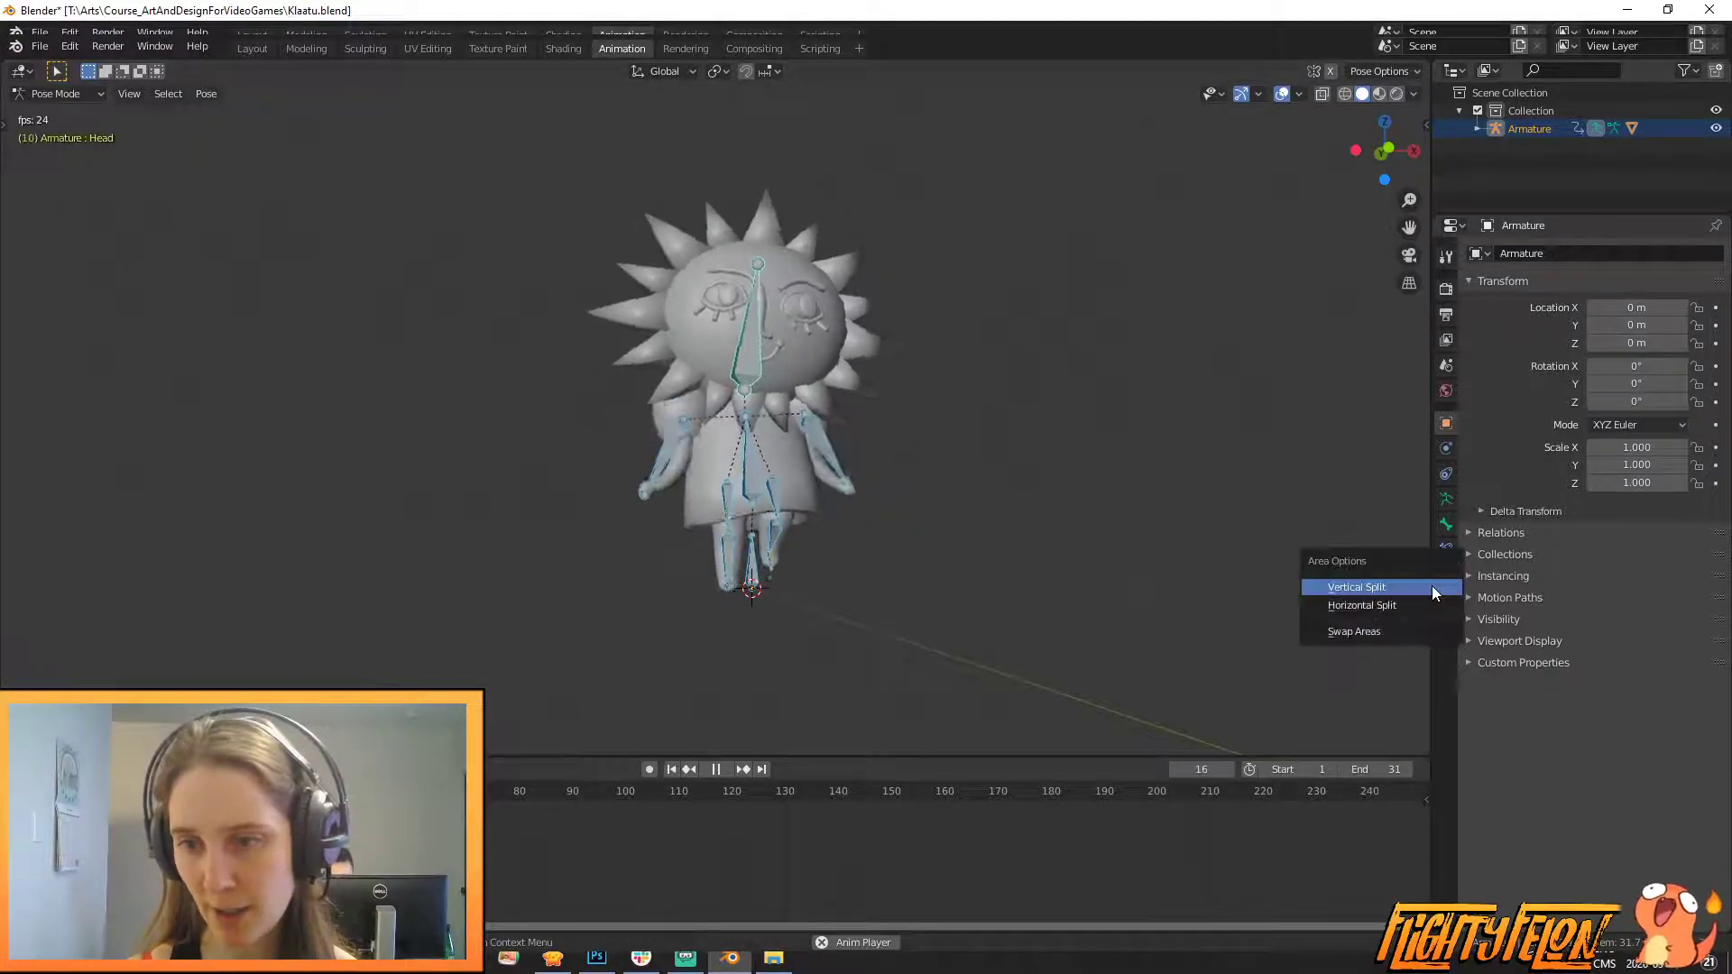
left_click(1419, 603)
left_click(1154, 572)
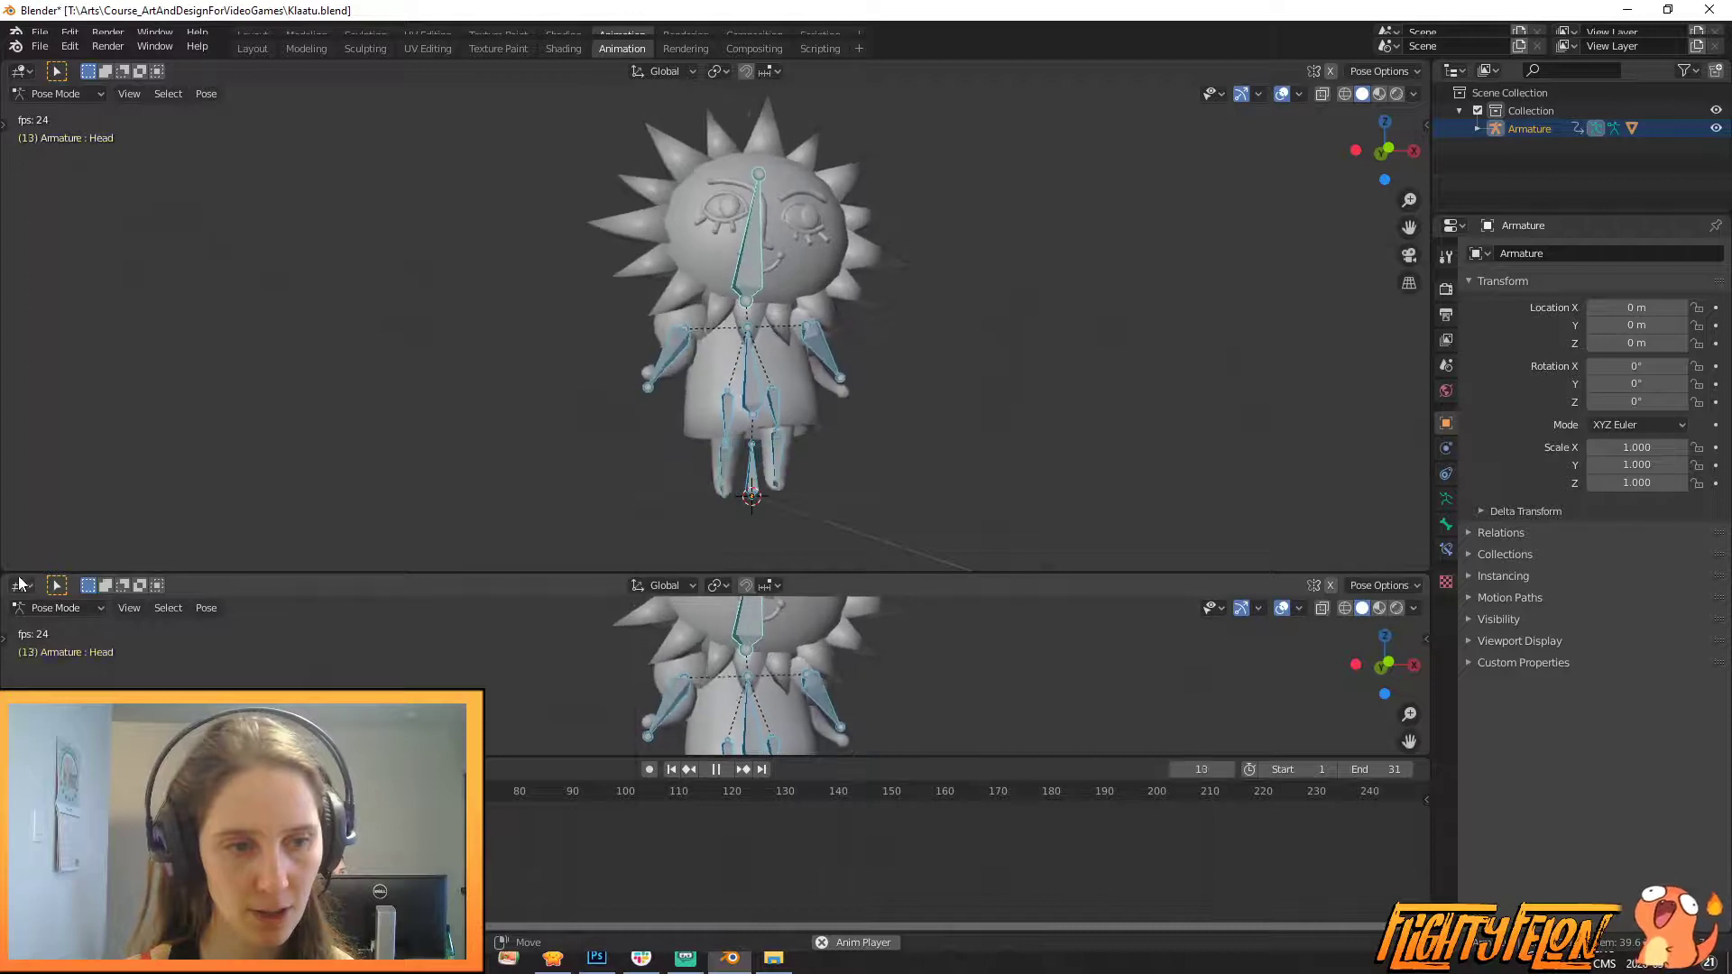
left_click(19, 584)
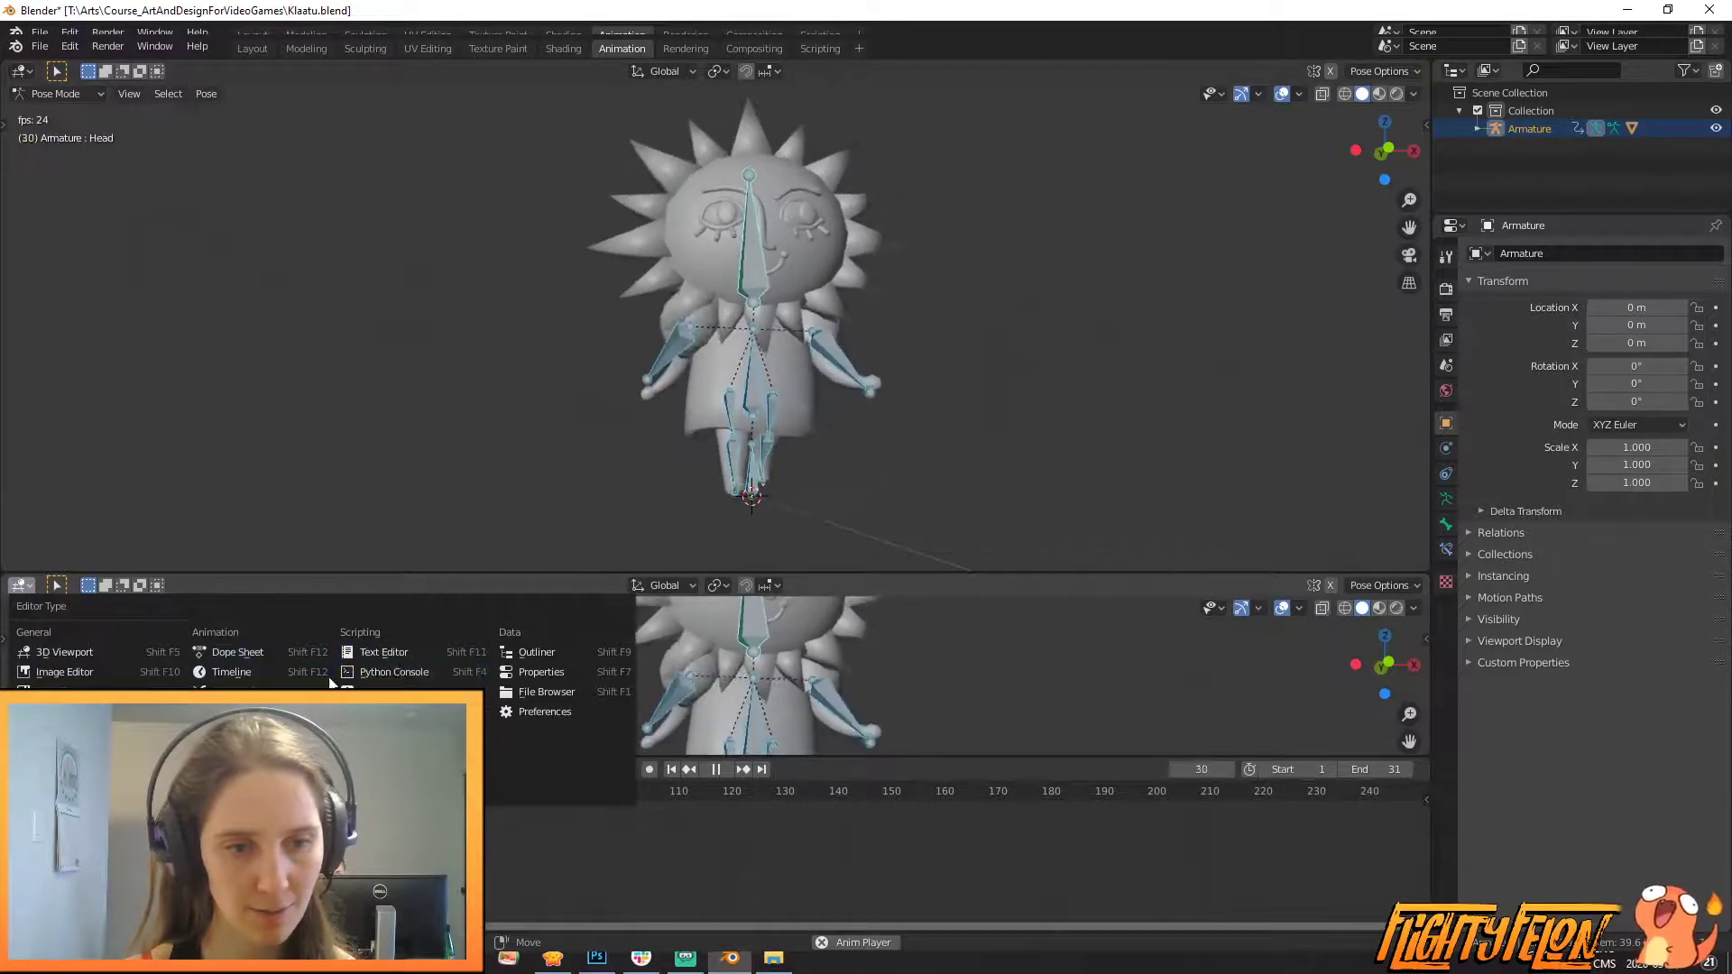
left_click(243, 652)
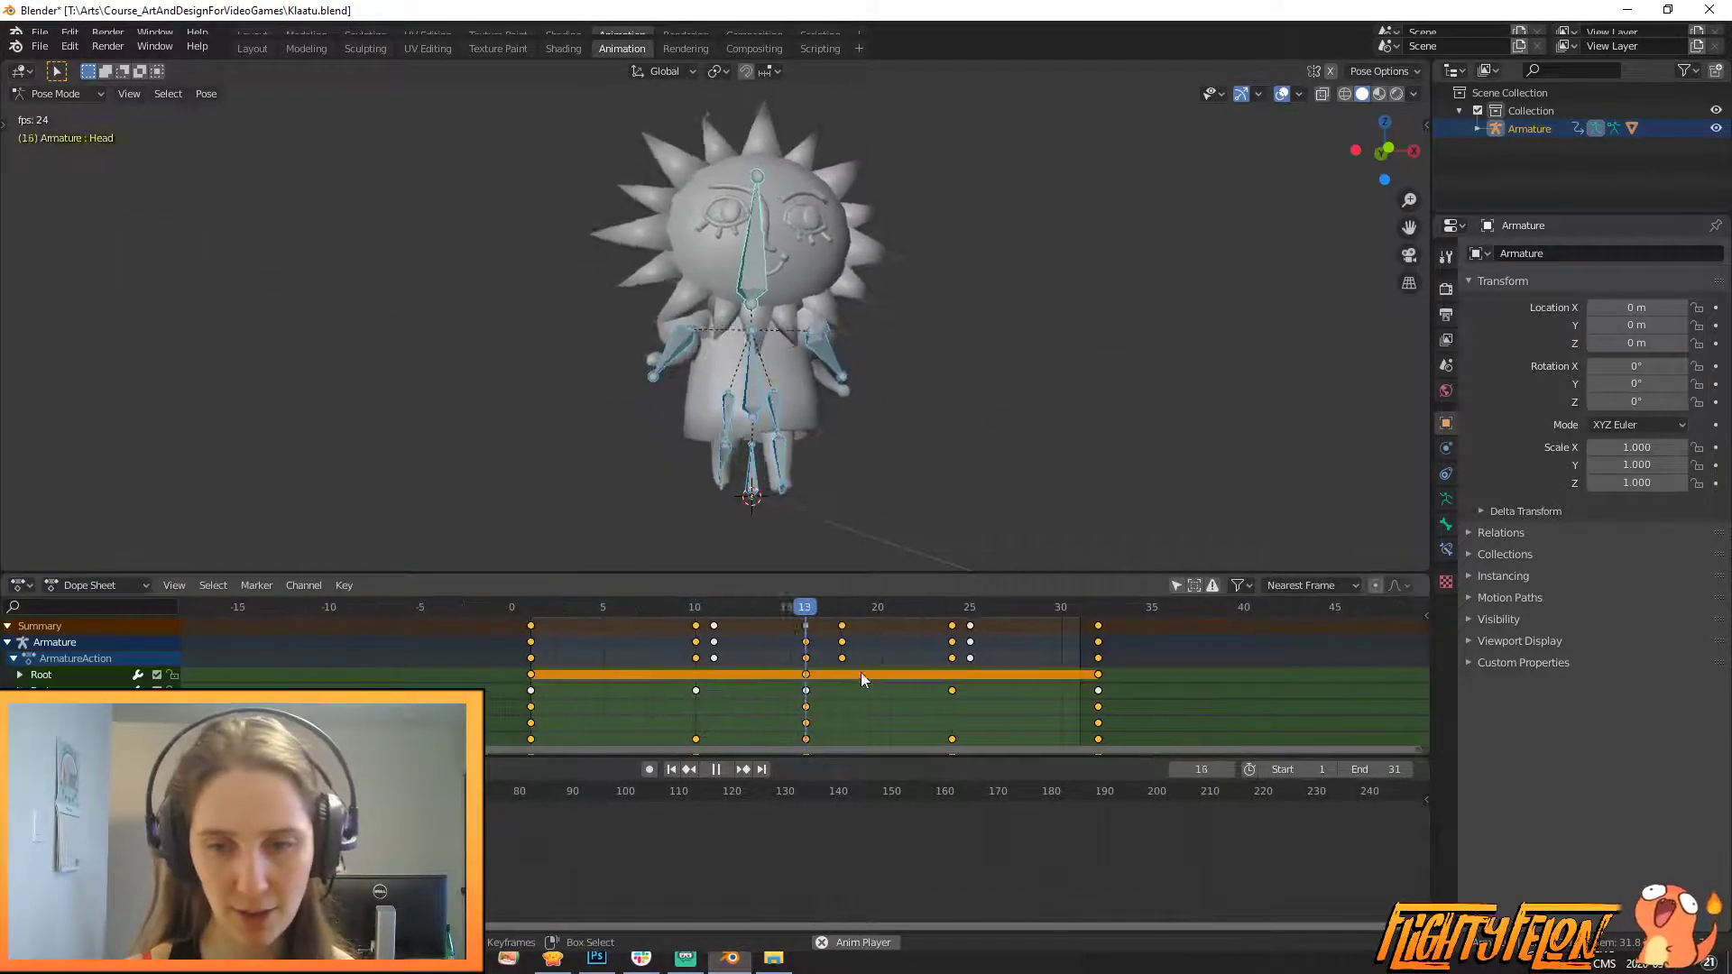
- Move the passing-pose keyframes at frame 10 to frame 8 in the Dope Sheet
scroll(860, 679, "down", 2)
middle_click_drag(860, 676, 811, 675)
left_click(666, 626)
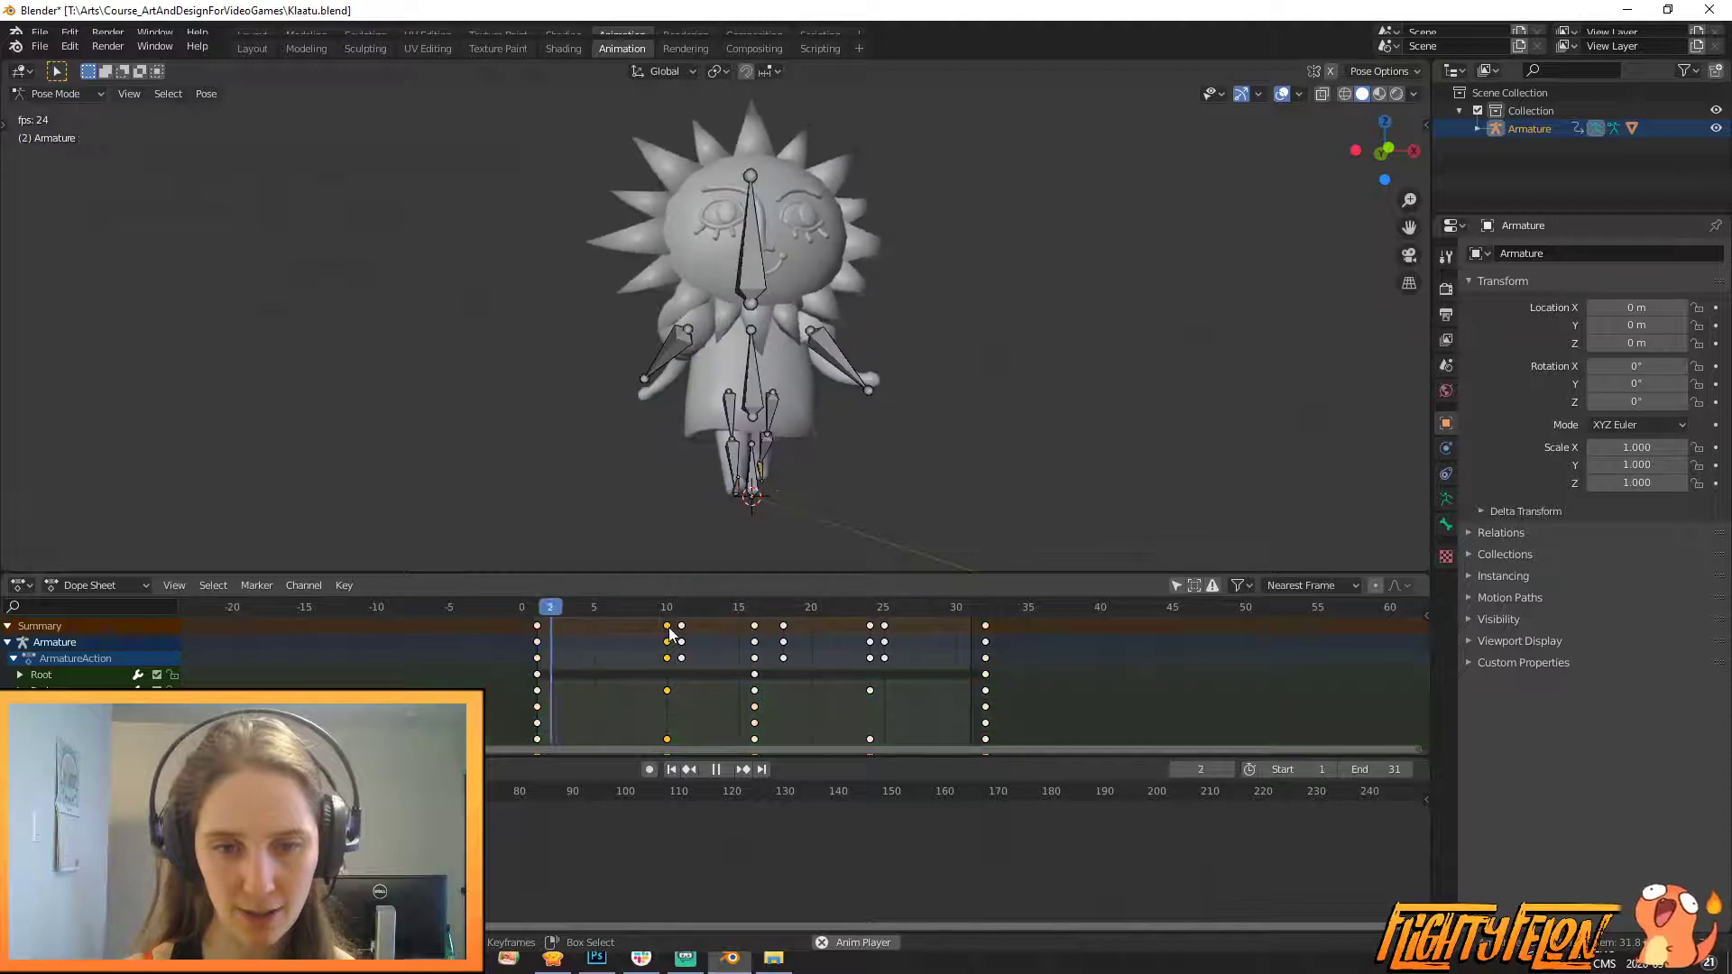
scroll(766, 672, "down", 3)
middle_click_drag(725, 711, 729, 599)
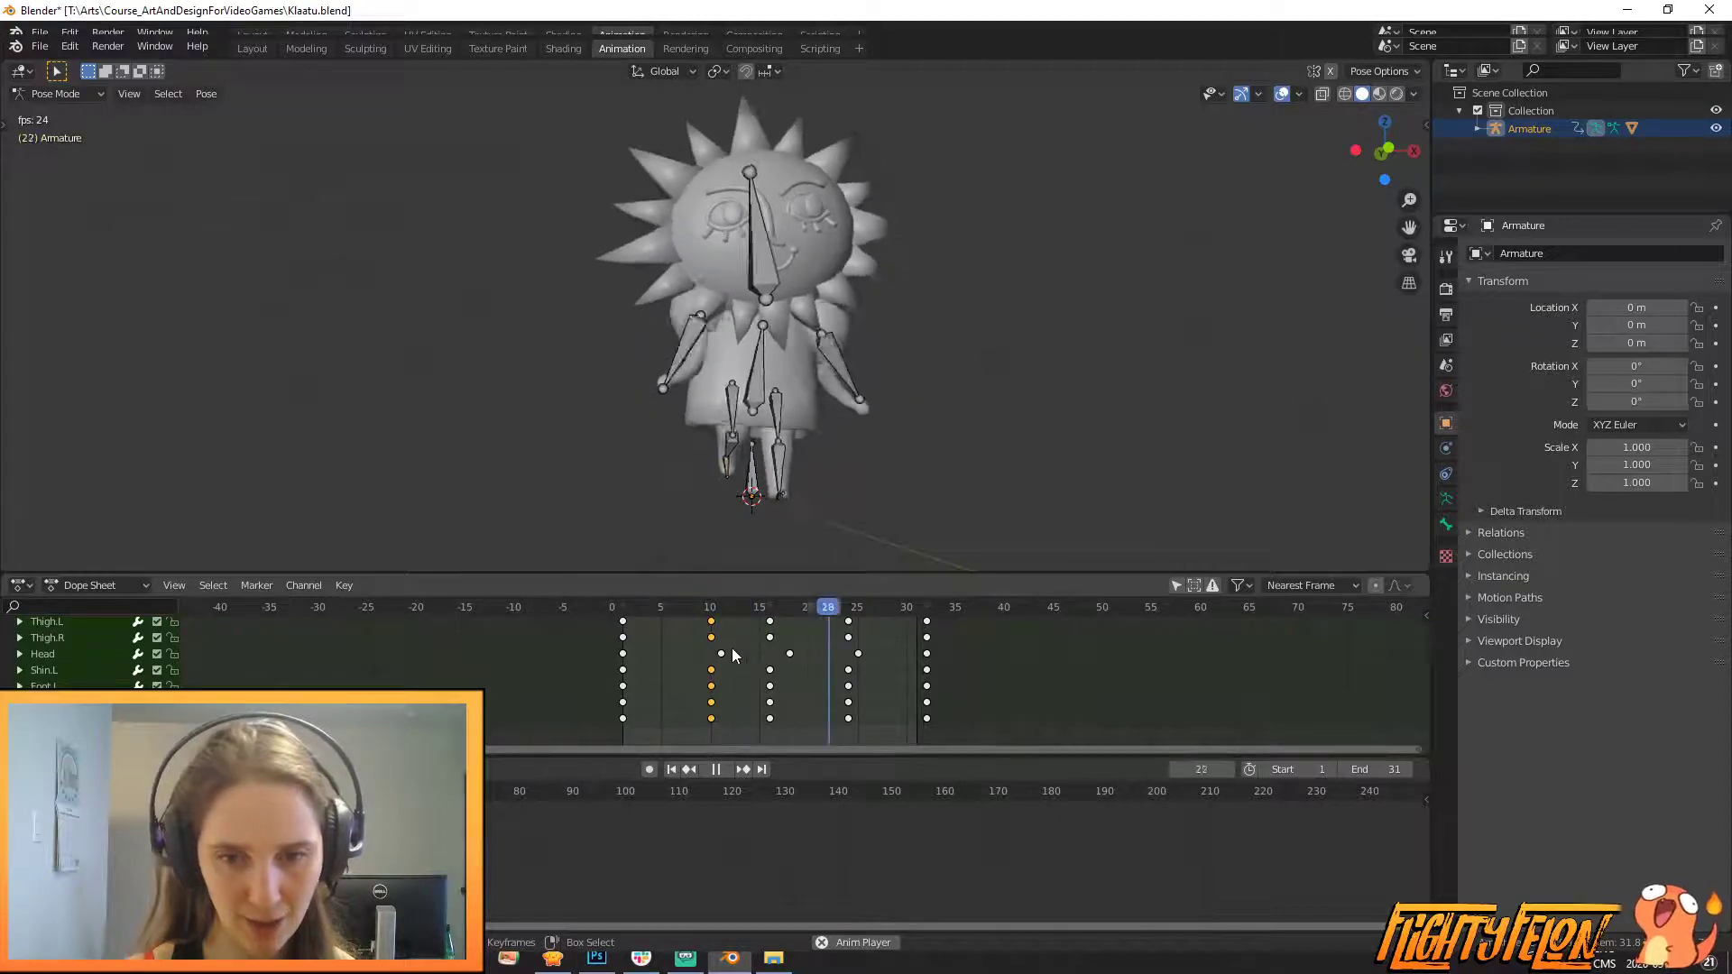
middle_click_drag(781, 672, 781, 695)
key("g")
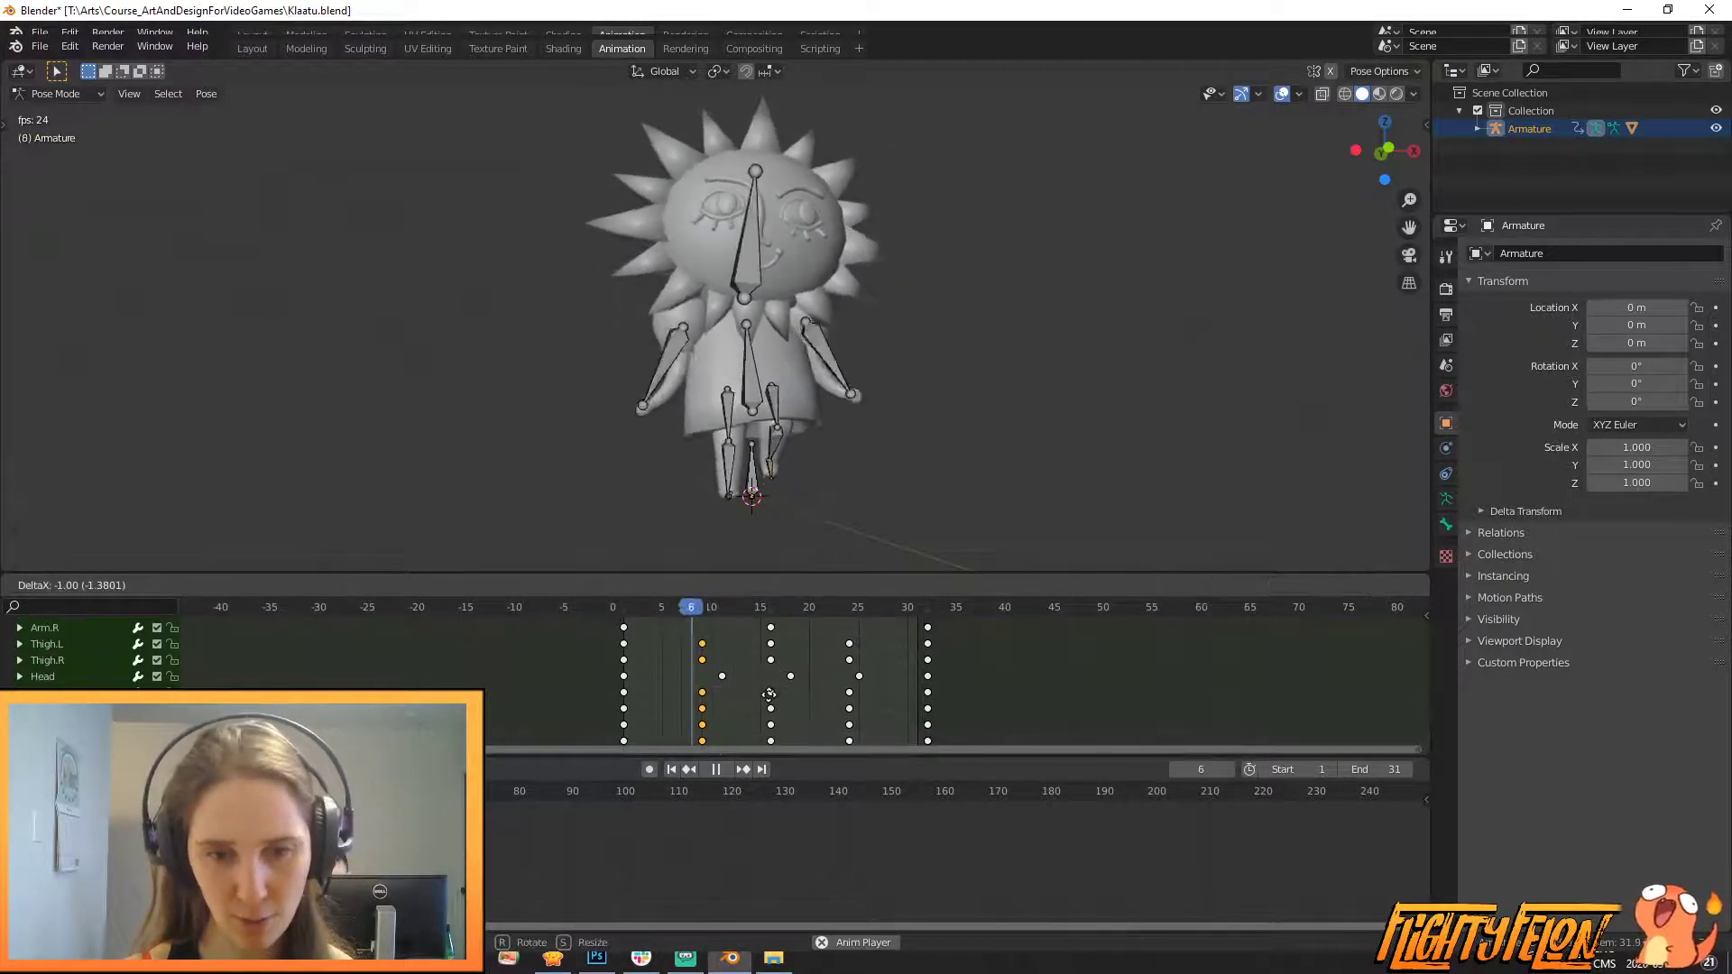
left_click(758, 694)
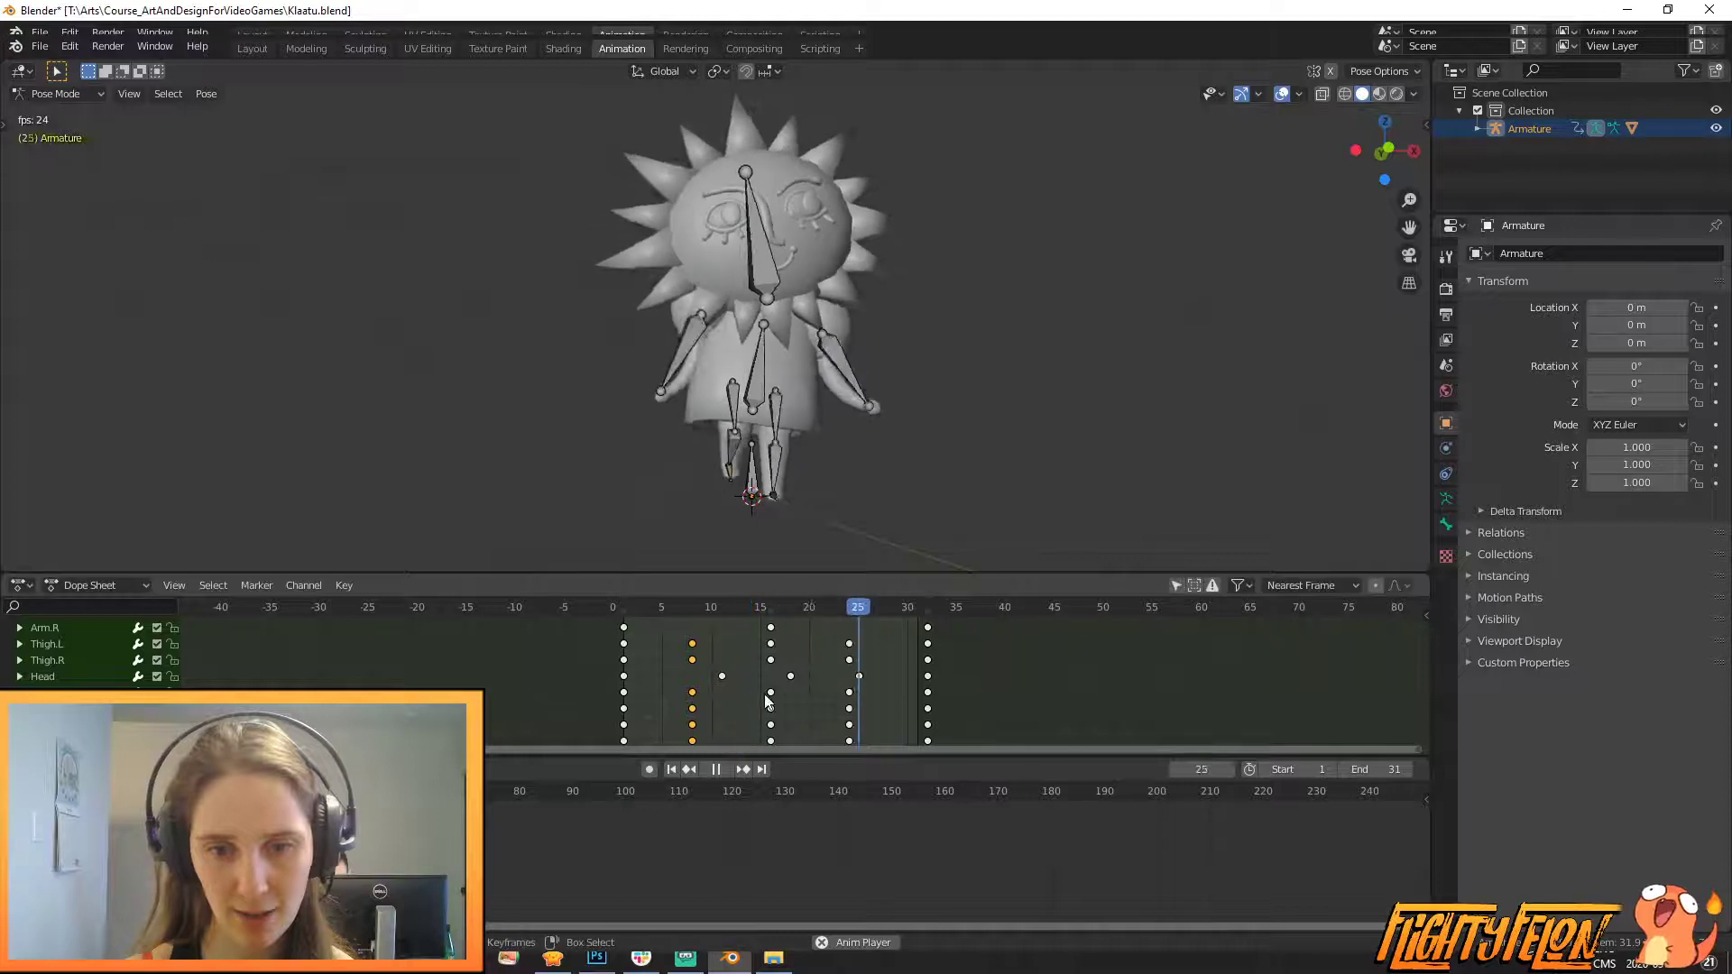
- Move the passing-pose keyframes at frame 24 to frame 23 in the Dope Sheet
middle_click_drag(847, 648, 849, 745)
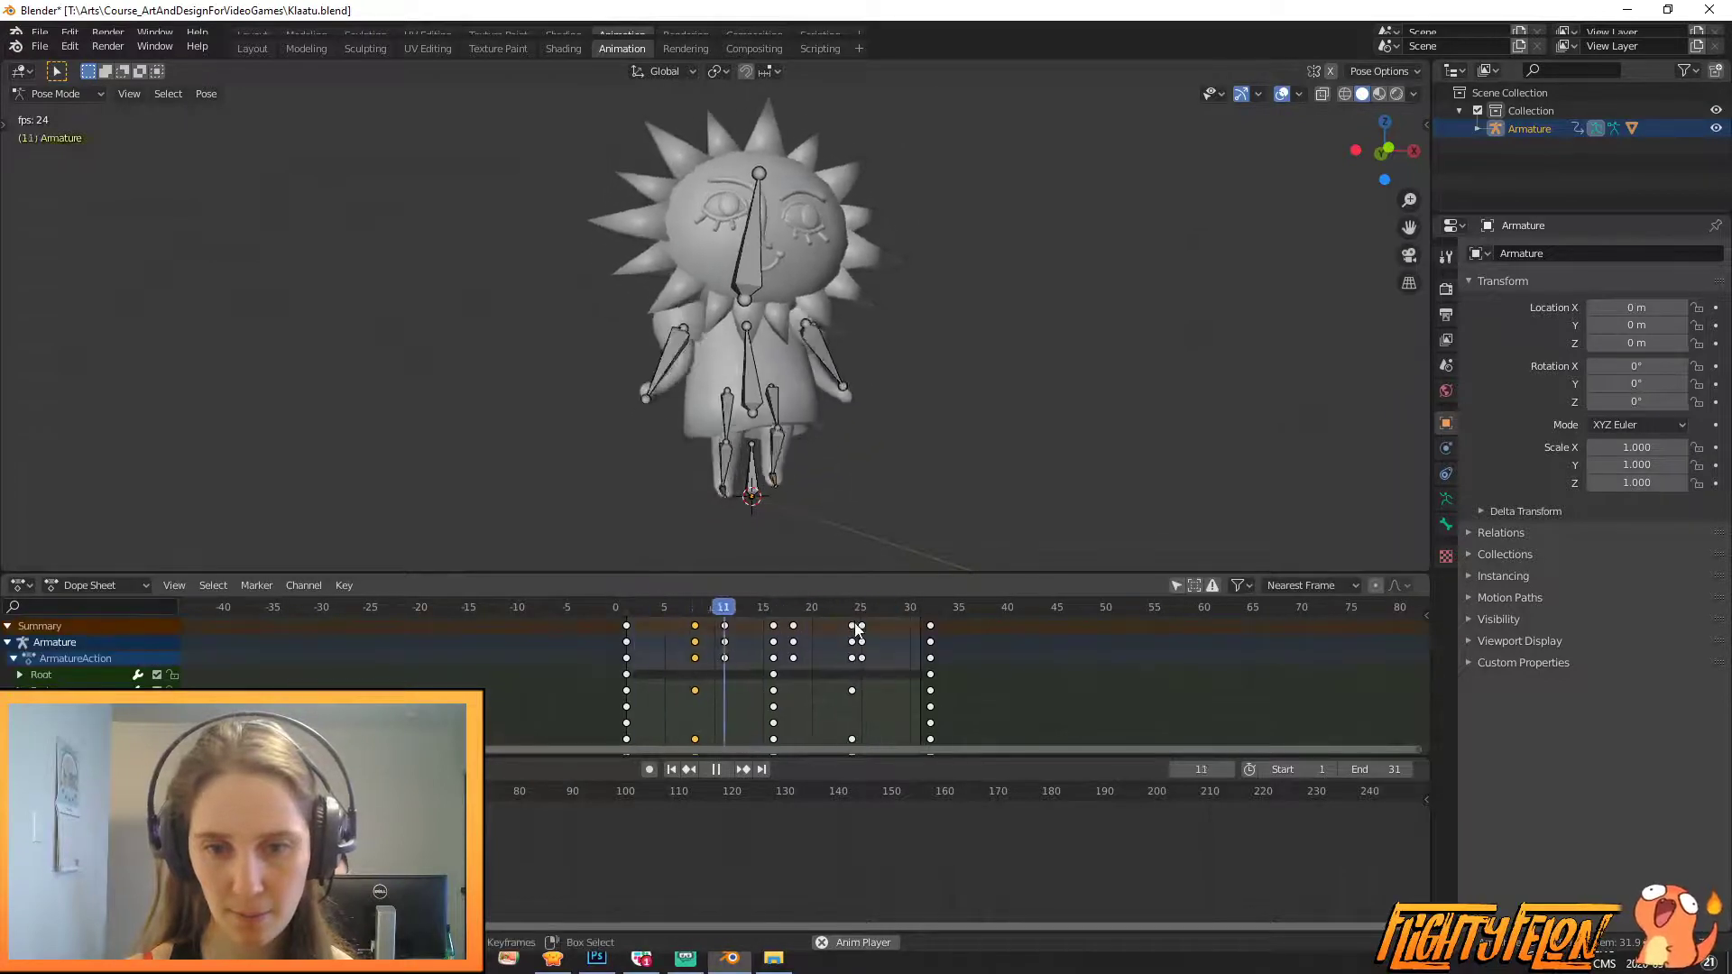
left_click(852, 626)
key("g")
left_click(891, 649)
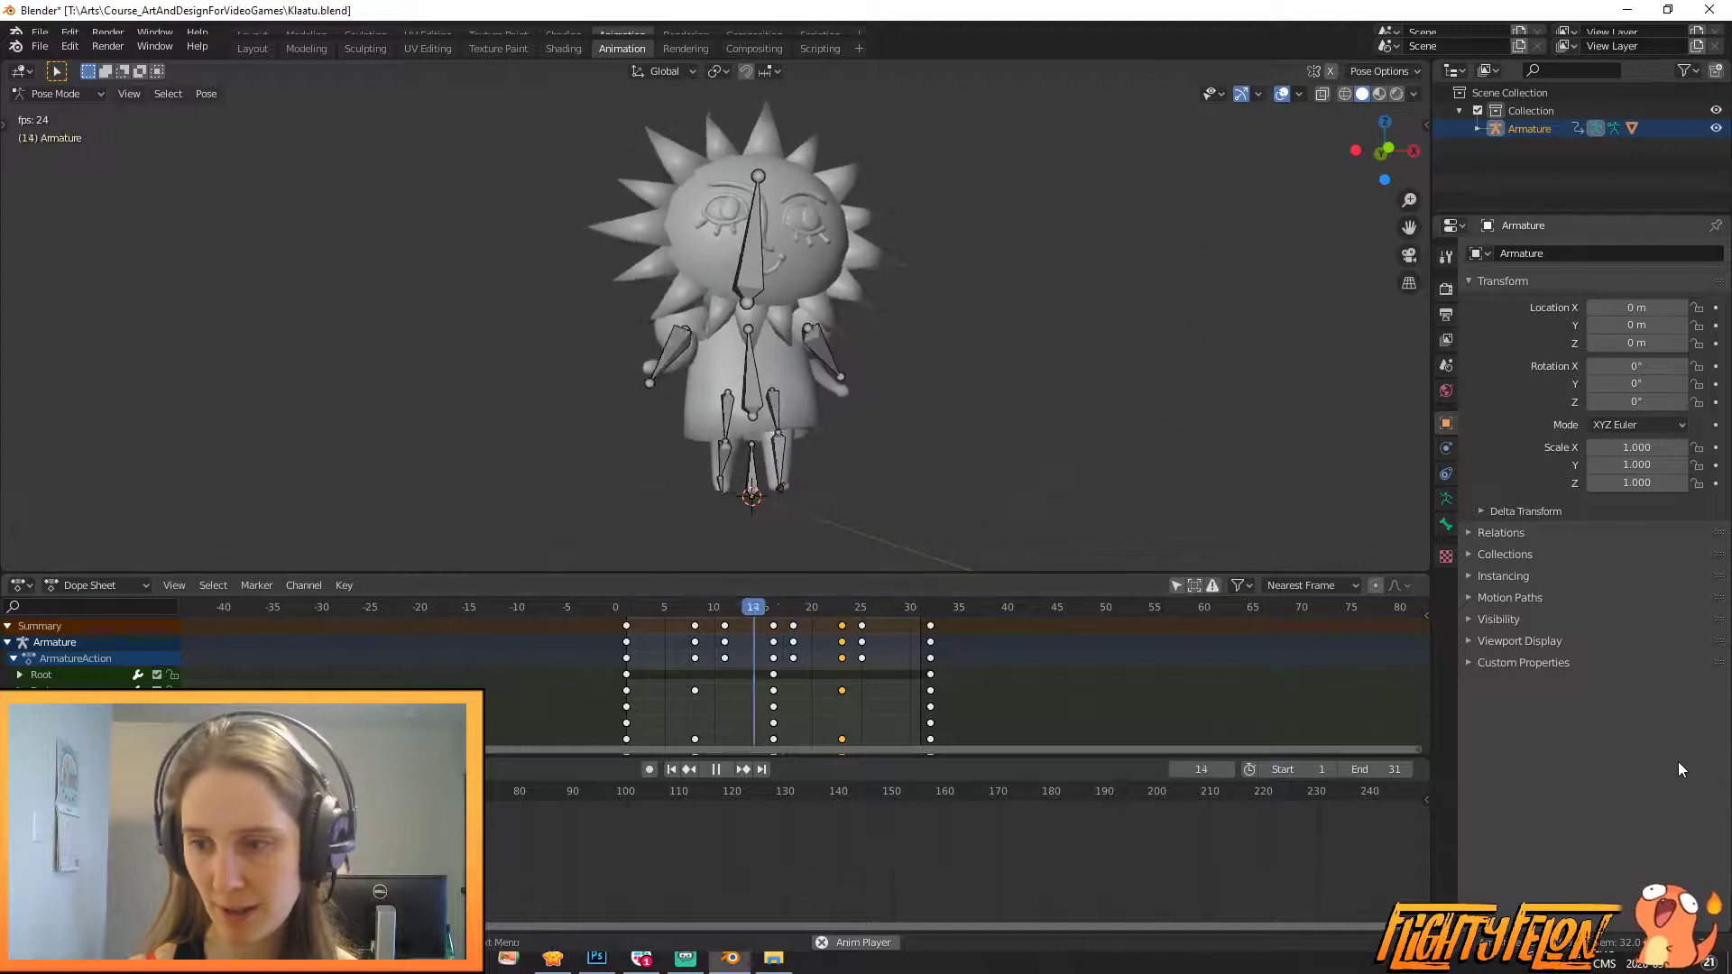
- Hide the armature and view the playing walk animation from several angles
mouse_move(1129, 463)
middle_mouse_down()
mouse_move(727, 465)
mouse_move(1138, 473)
middle_mouse_up()
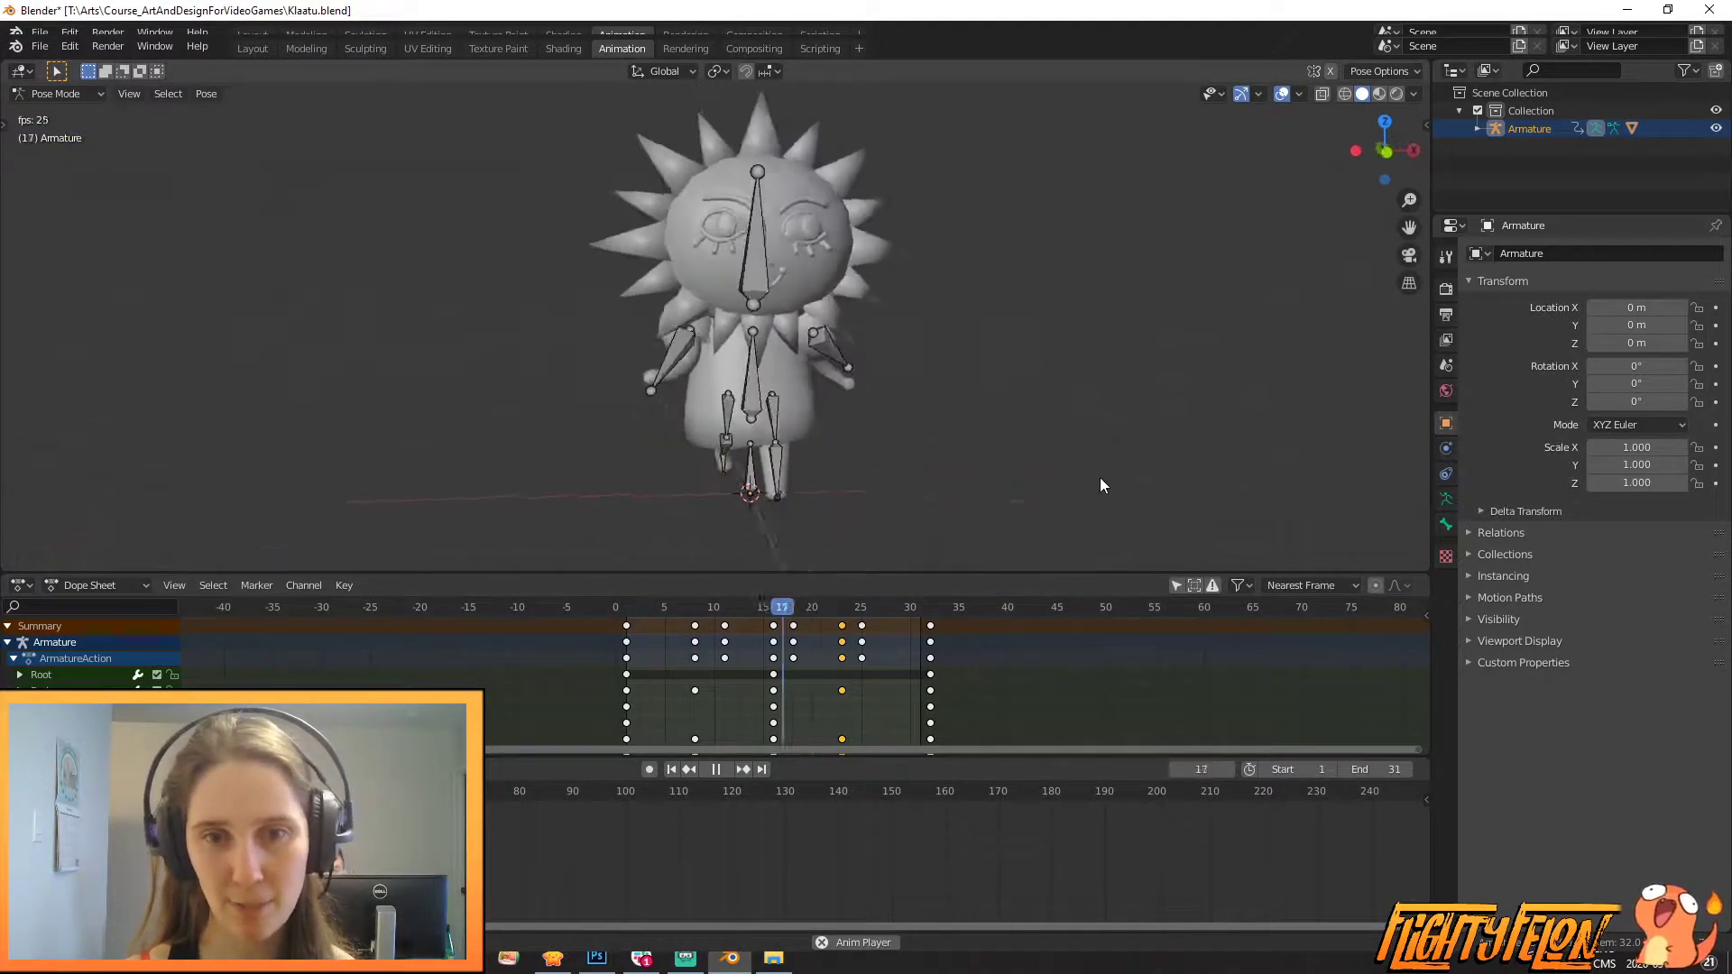
left_click(1715, 128)
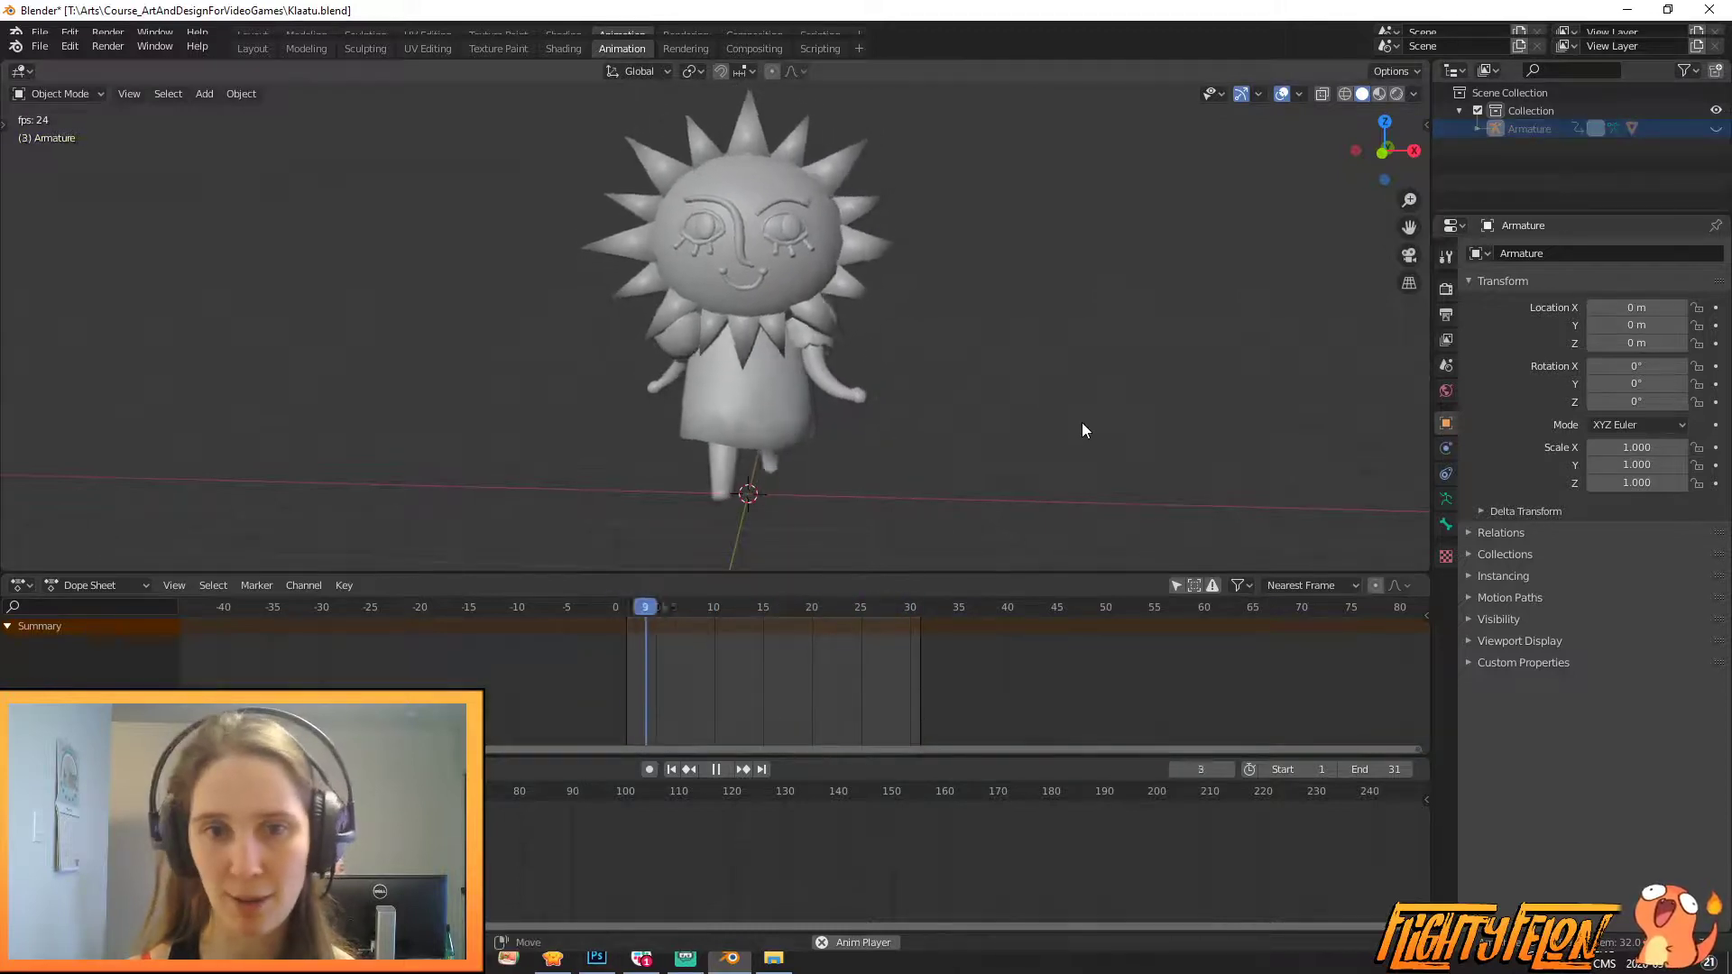
middle_click_drag(1274, 390, 898, 404)
middle_click_drag(839, 319, 938, 348)
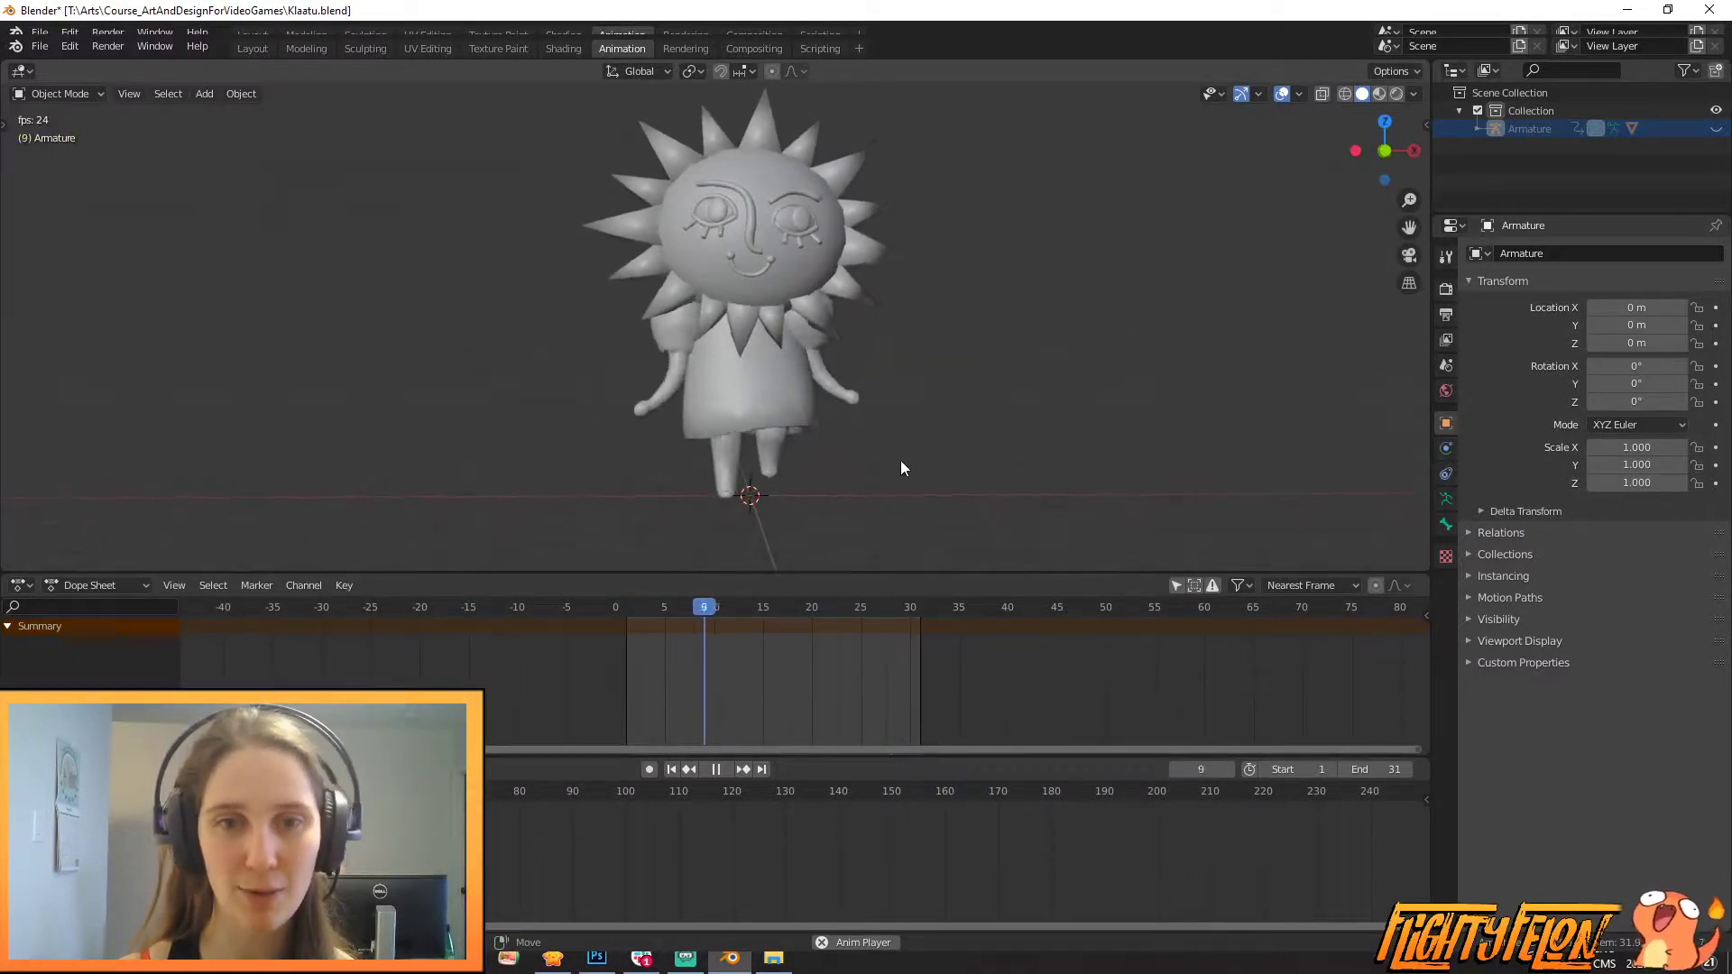